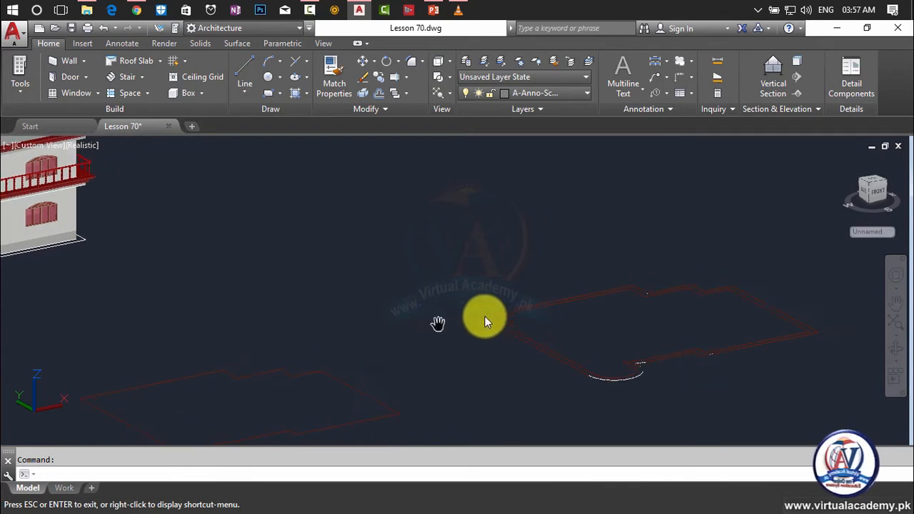
Examine the two red floor outlines lying beside the 3D house model
{"action": "scroll", "coordinate": [682, 324], "scroll_direction": "up", "scroll_amount": 6}
{"action": "scroll", "coordinate": [753, 349], "scroll_direction": "down", "scroll_amount": 5}
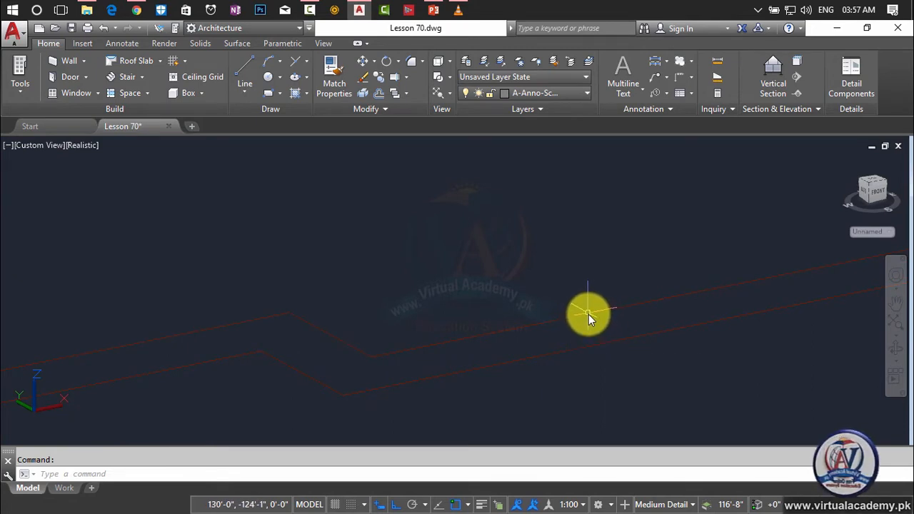
{"action": "middle_click_drag", "start_coordinate": [587, 314], "coordinate": [529, 280], "text": "shift"}
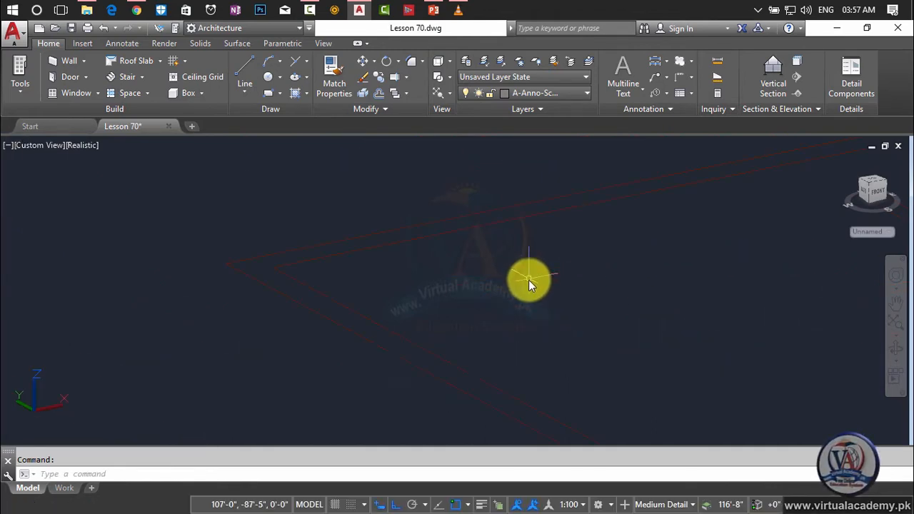
{"action": "middle_click_drag", "start_coordinate": [476, 231], "coordinate": [698, 250], "text": "shift"}
{"action": "scroll", "coordinate": [443, 306], "scroll_direction": "up", "scroll_amount": 5}
{"action": "scroll", "coordinate": [459, 306], "scroll_direction": "down", "scroll_amount": 3}
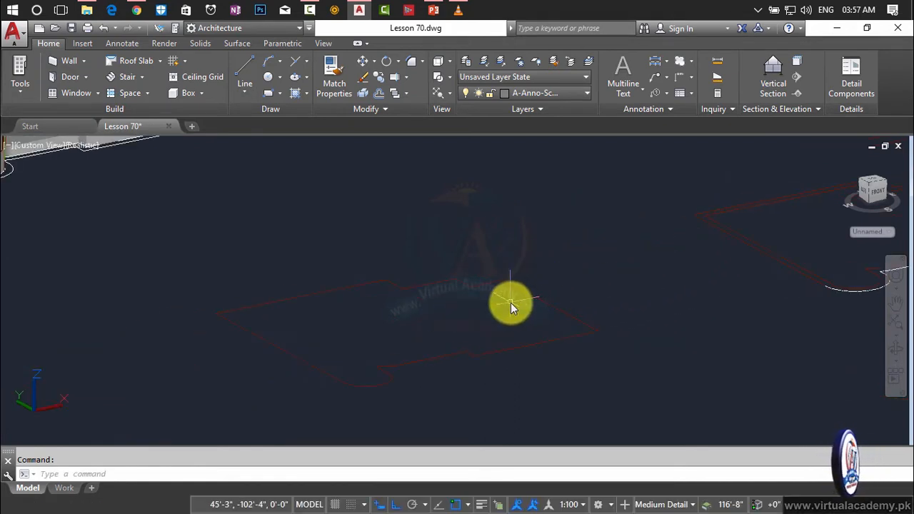
{"action": "scroll", "coordinate": [509, 305], "scroll_direction": "up", "scroll_amount": 3}
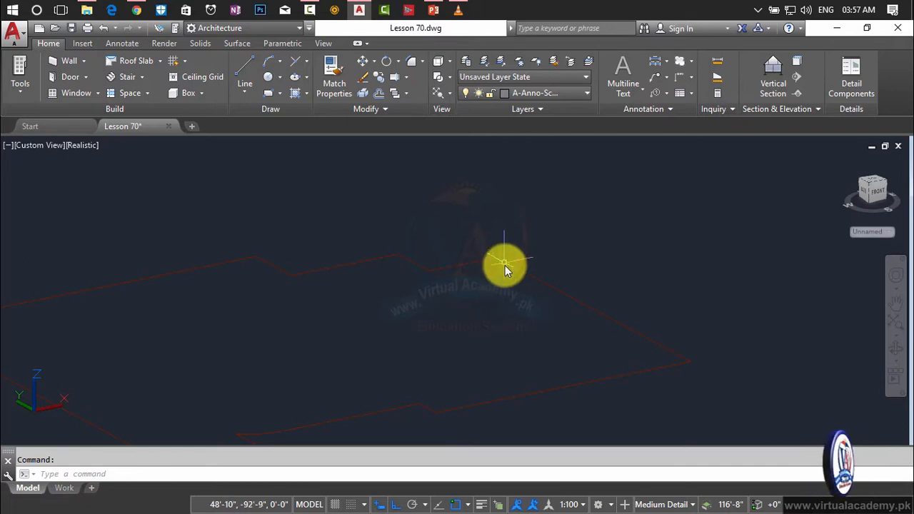
{"action": "scroll", "coordinate": [505, 268], "scroll_direction": "down", "scroll_amount": 5}
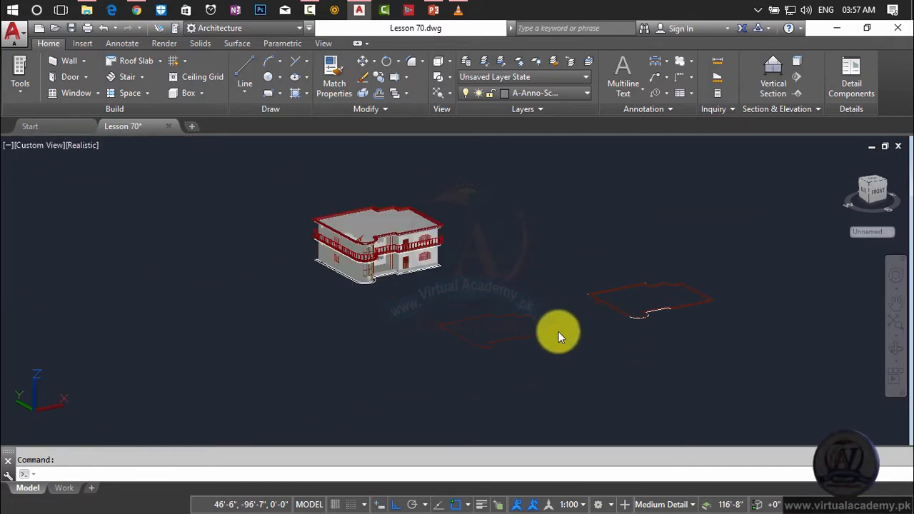
{"action": "scroll", "coordinate": [558, 334], "scroll_direction": "up", "scroll_amount": 5}
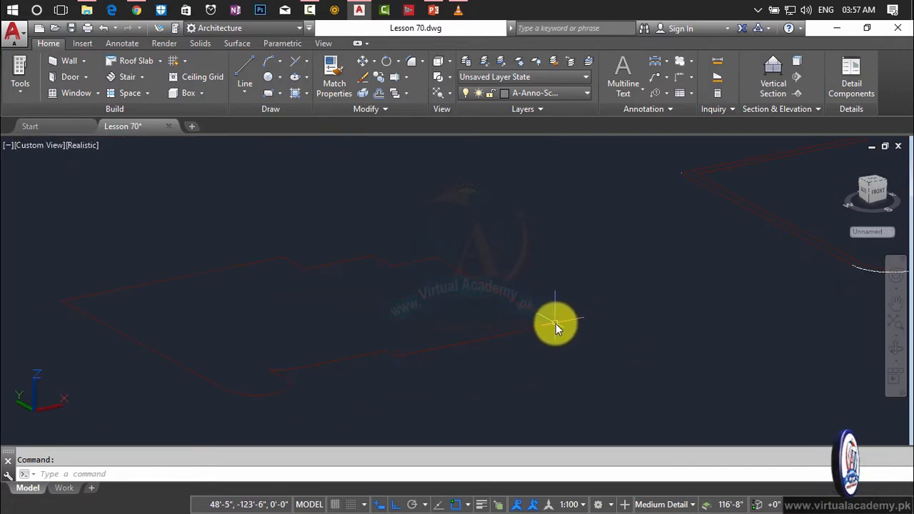
{"action": "scroll", "coordinate": [491, 264], "scroll_direction": "down", "scroll_amount": 4}
{"action": "middle_click_drag", "start_coordinate": [490, 264], "coordinate": [524, 383]}
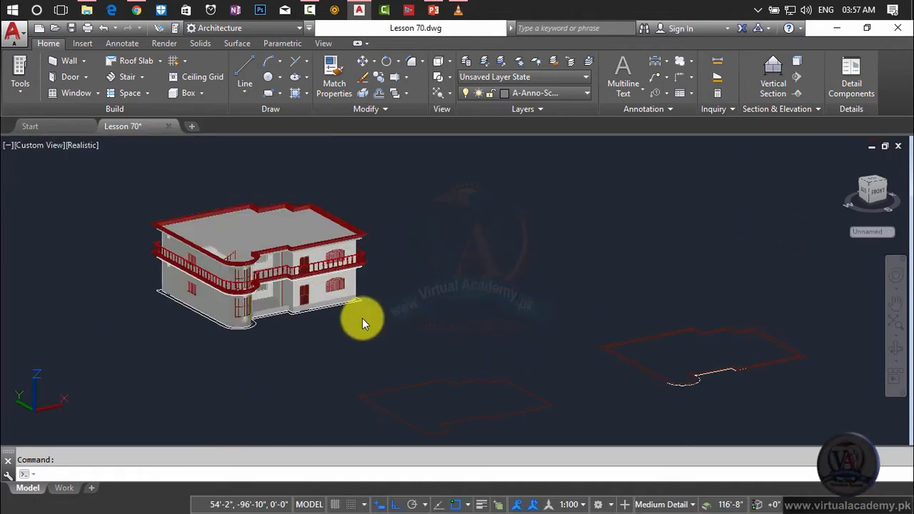
Examine the base of the house's front walls, porch and rounded corner together with the white outline at ground level
{"action": "scroll", "coordinate": [353, 299], "scroll_direction": "up", "scroll_amount": 6}
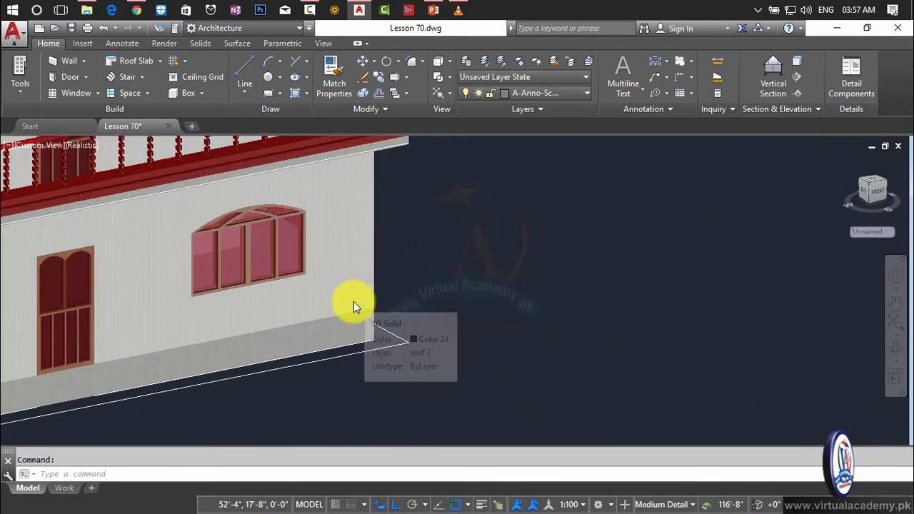
{"action": "middle_click_drag", "start_coordinate": [360, 328], "coordinate": [679, 276]}
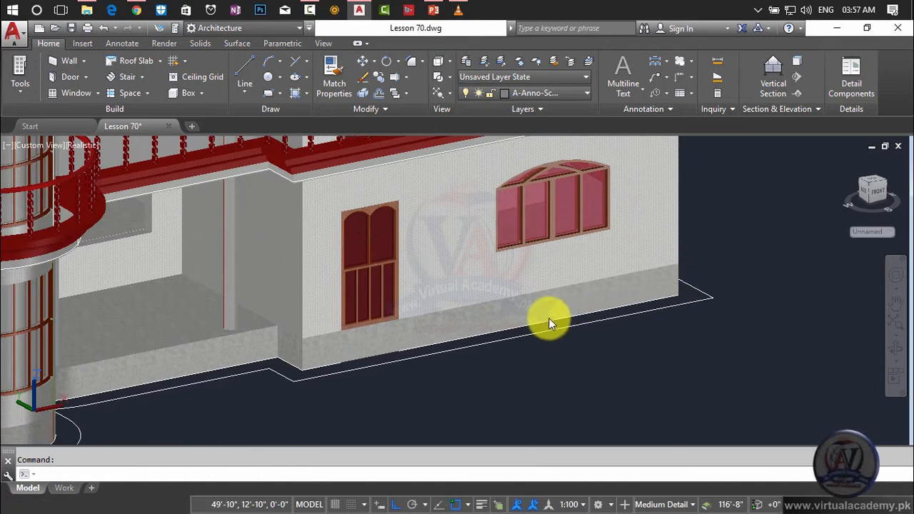
{"action": "scroll", "coordinate": [391, 327], "scroll_direction": "up", "scroll_amount": 5}
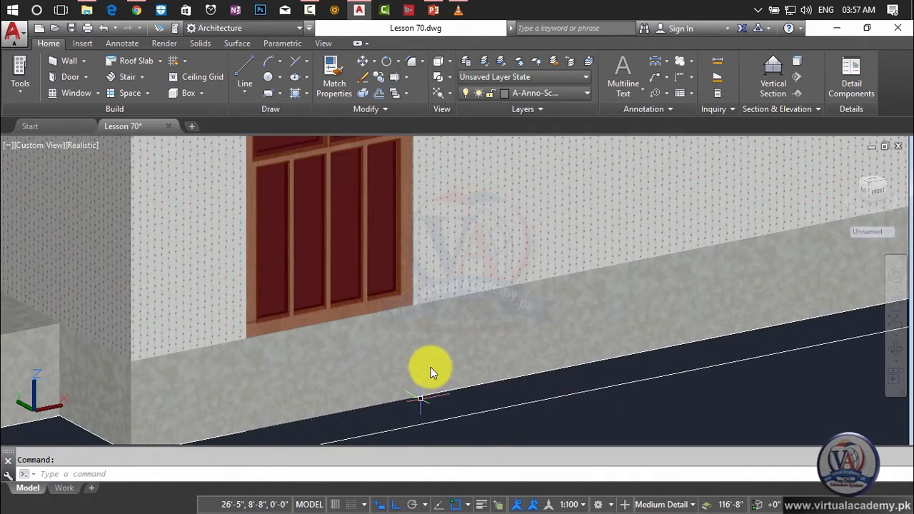
{"action": "scroll", "coordinate": [419, 373], "scroll_direction": "down", "scroll_amount": 3}
{"action": "middle_click_drag", "start_coordinate": [429, 372], "coordinate": [892, 310]}
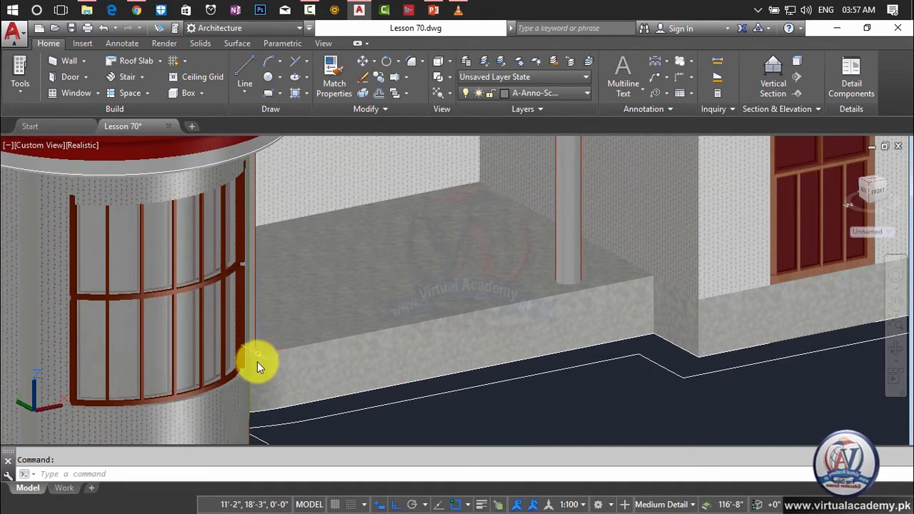
{"action": "middle_click_drag", "start_coordinate": [514, 414], "coordinate": [506, 321]}
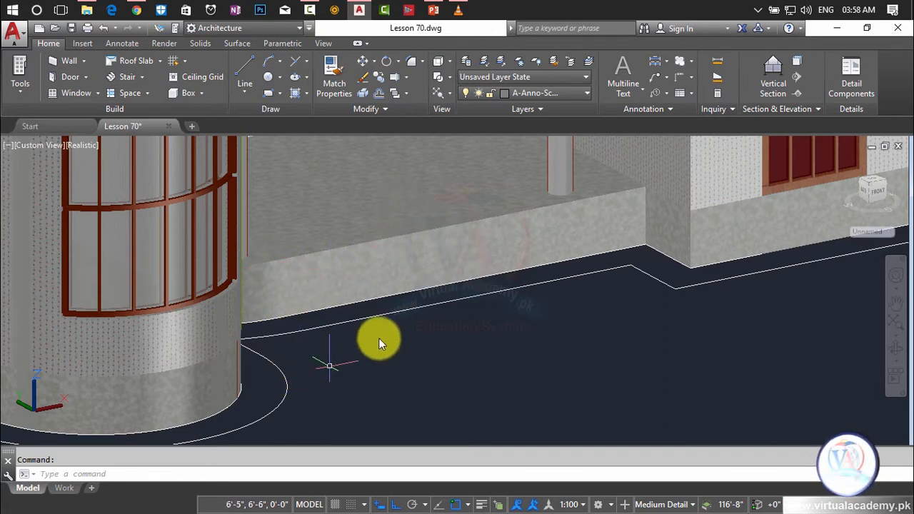
{"action": "scroll", "coordinate": [377, 336], "scroll_direction": "down", "scroll_amount": 2}
{"action": "middle_click_drag", "start_coordinate": [484, 336], "coordinate": [302, 351]}
{"action": "key", "text": "Escape"}
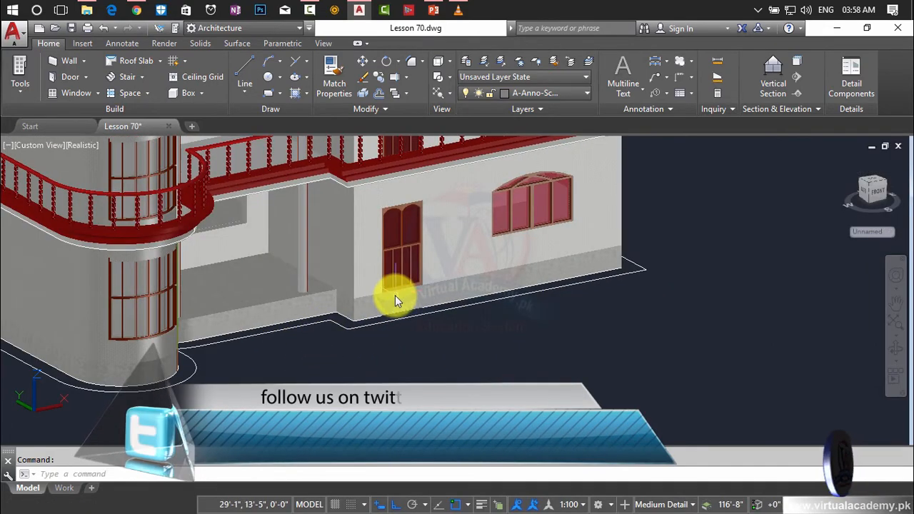
{"action": "scroll", "coordinate": [403, 294], "scroll_direction": "up", "scroll_amount": 5}
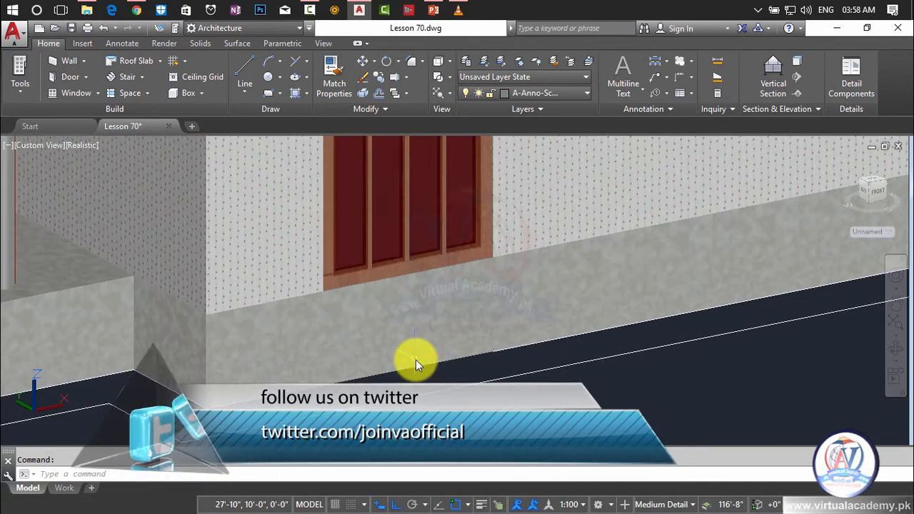
{"action": "scroll", "coordinate": [415, 359], "scroll_direction": "down", "scroll_amount": 4}
{"action": "scroll", "coordinate": [416, 359], "scroll_direction": "up", "scroll_amount": 5}
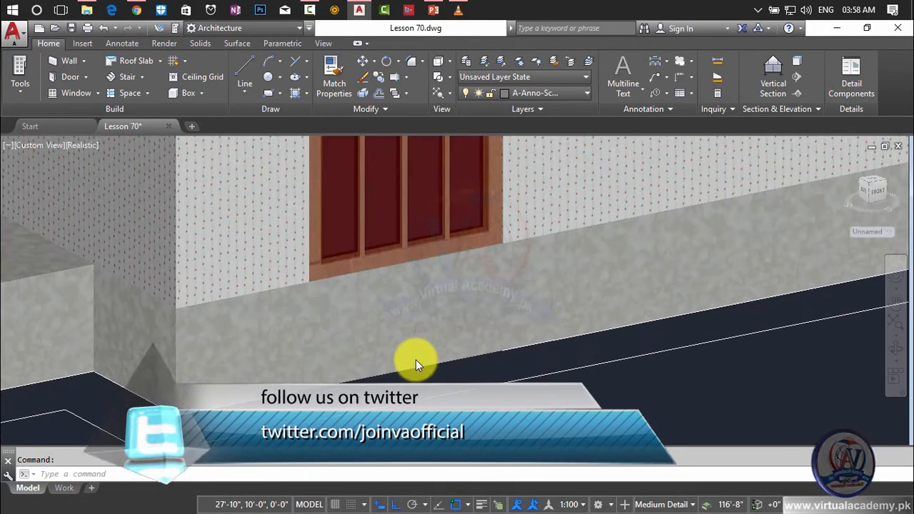
Turn off the layers of the ground-floor walls, plan lines, windows, door and porch columns by picking objects on them
{"action": "left_click", "coordinate": [526, 93]}
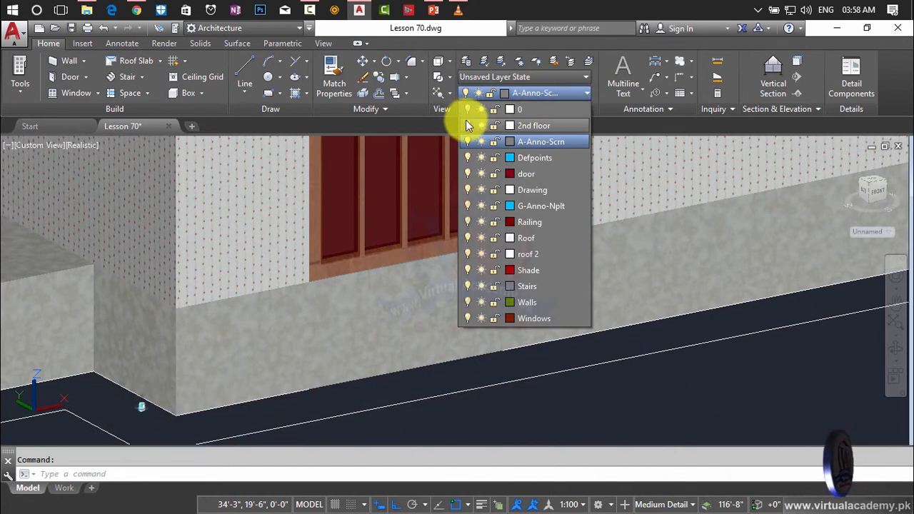
{"action": "left_click", "coordinate": [539, 52]}
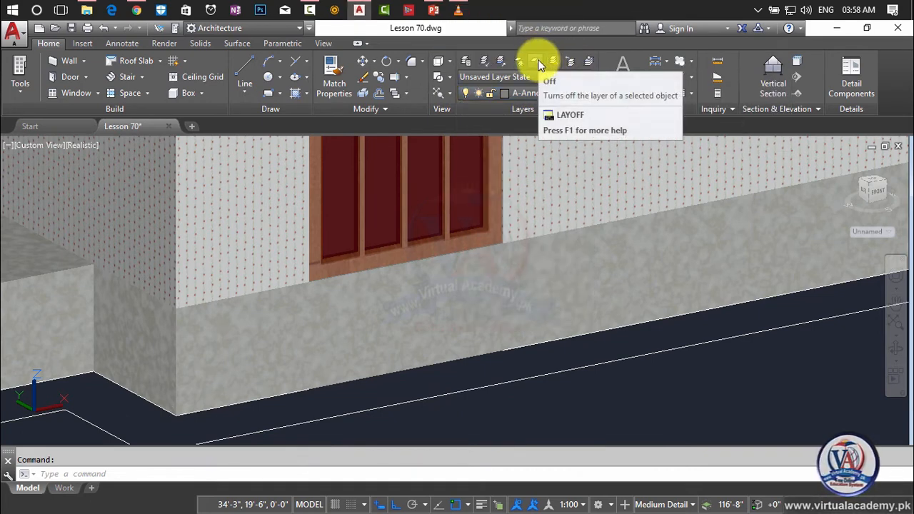
{"action": "left_click", "coordinate": [537, 62]}
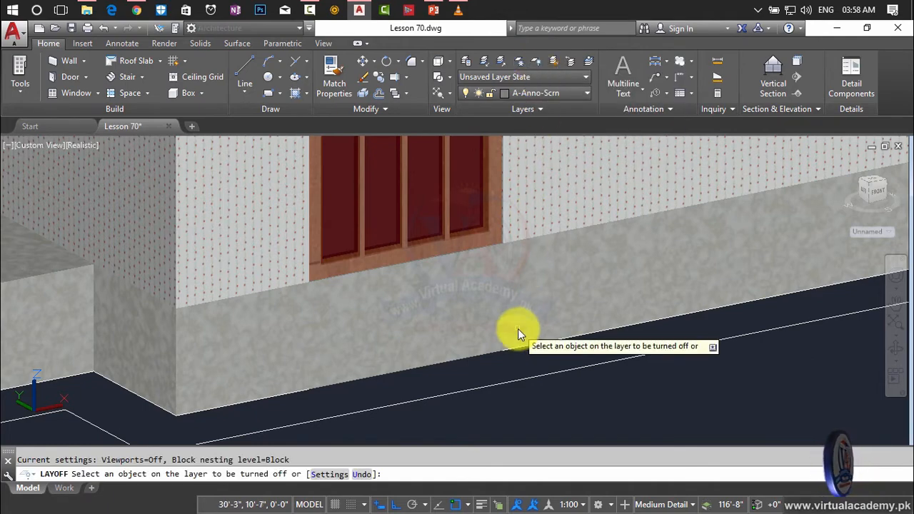
{"action": "scroll", "coordinate": [516, 317], "scroll_direction": "down", "scroll_amount": 4}
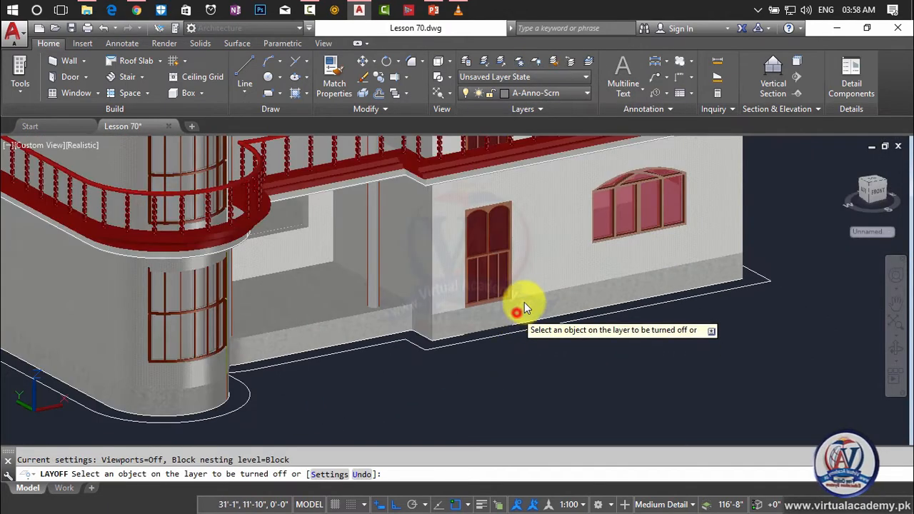
{"action": "left_click", "coordinate": [541, 280]}
{"action": "left_click", "coordinate": [543, 278]}
{"action": "left_click", "coordinate": [598, 238]}
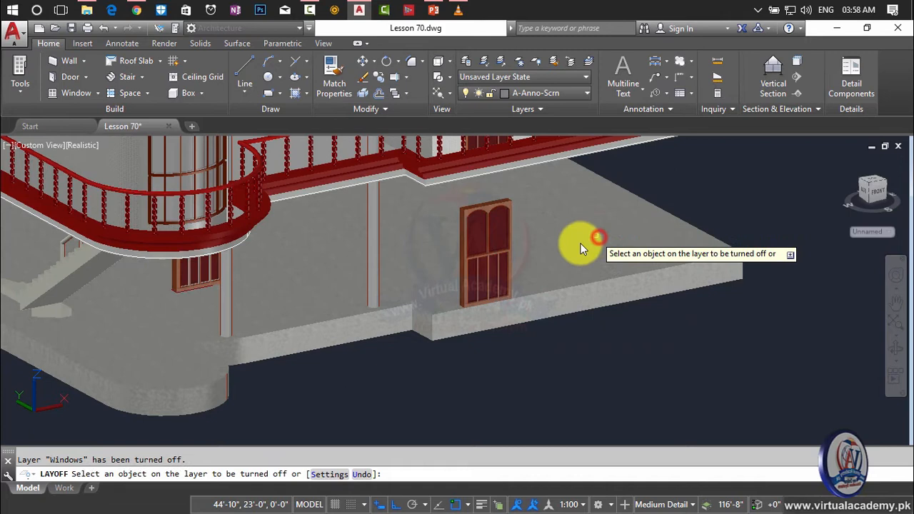
{"action": "left_click", "coordinate": [499, 263]}
{"action": "left_click", "coordinate": [374, 253]}
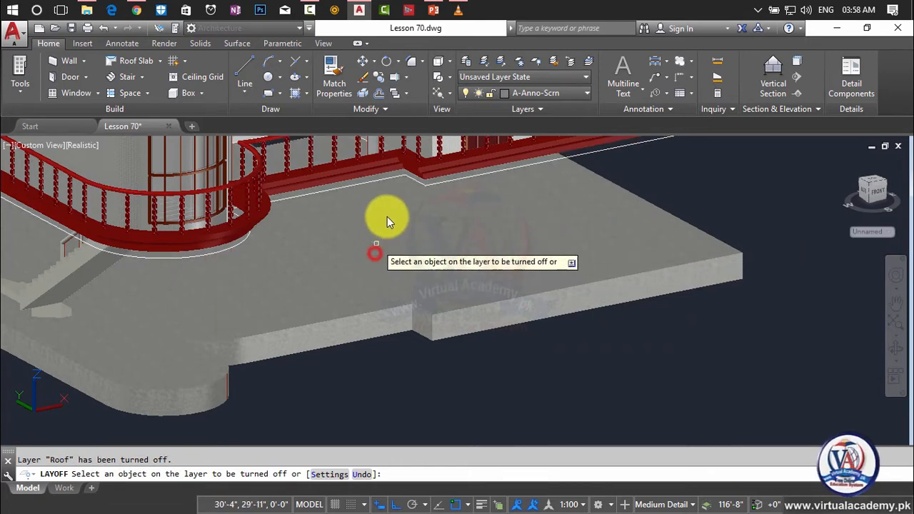
Turn off the layers of the balcony and upper floor, the base slab and the stairs, including 2nd floor and Stairs
{"action": "left_click", "coordinate": [412, 175]}
{"action": "middle_click_drag", "start_coordinate": [422, 196], "coordinate": [560, 234]}
{"action": "left_click", "coordinate": [543, 200]}
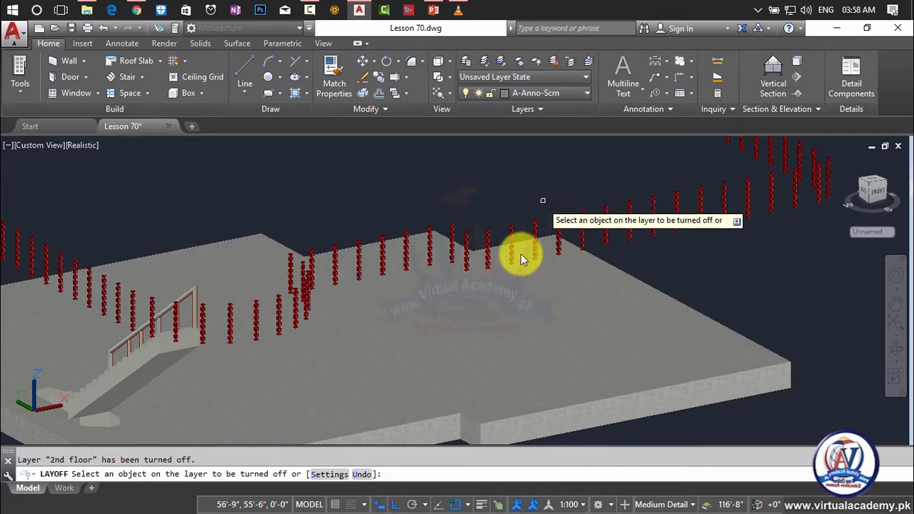
{"action": "scroll", "coordinate": [519, 284], "scroll_direction": "down", "scroll_amount": 4}
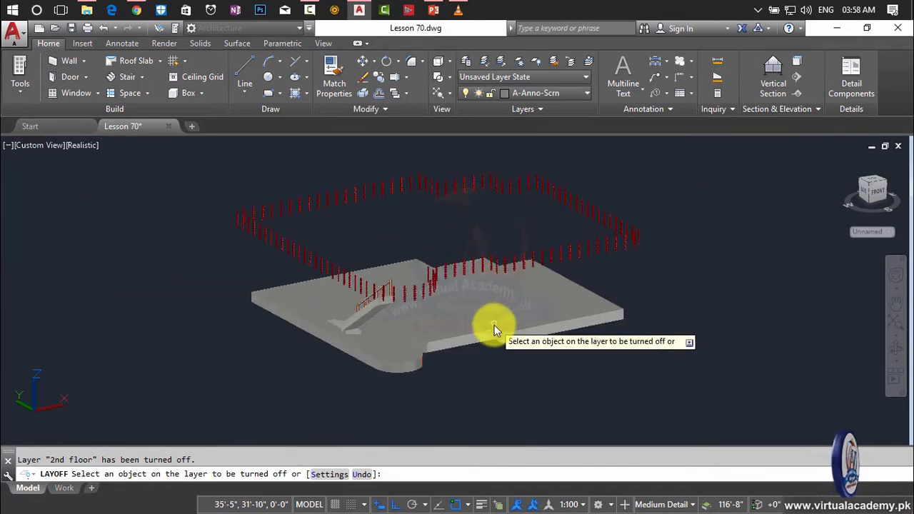
{"action": "left_click", "coordinate": [477, 308]}
{"action": "left_click", "coordinate": [365, 303]}
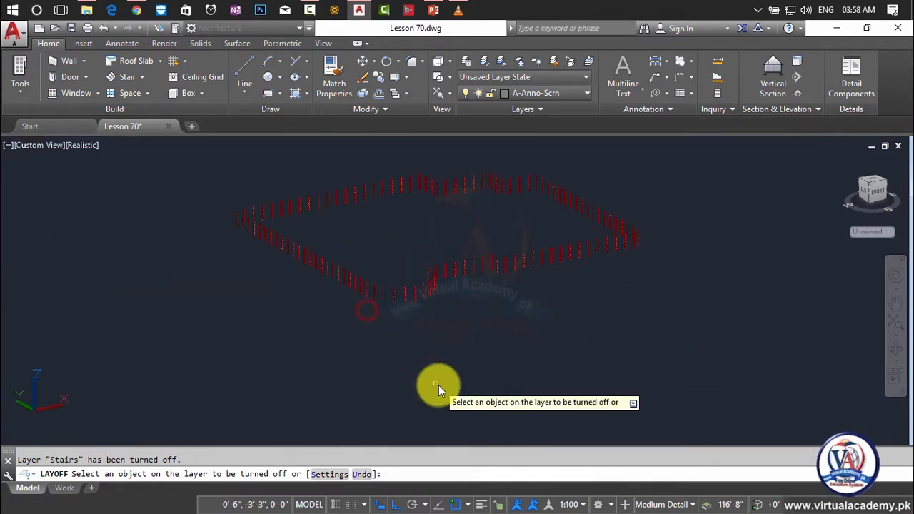
Turn off the Railing layer and turn the Drawing layer back on, ending the layer-off command
{"action": "left_click", "coordinate": [541, 95]}
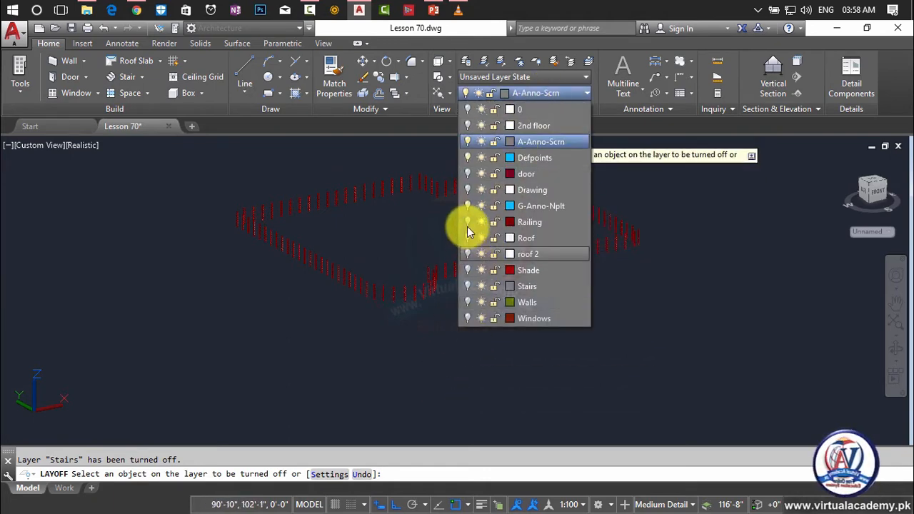
{"action": "left_click", "coordinate": [467, 222]}
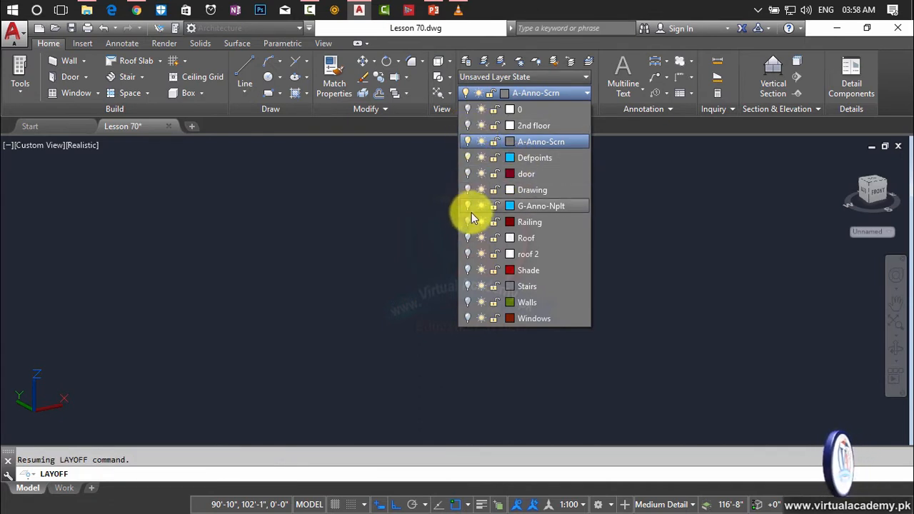
{"action": "left_click", "coordinate": [467, 190]}
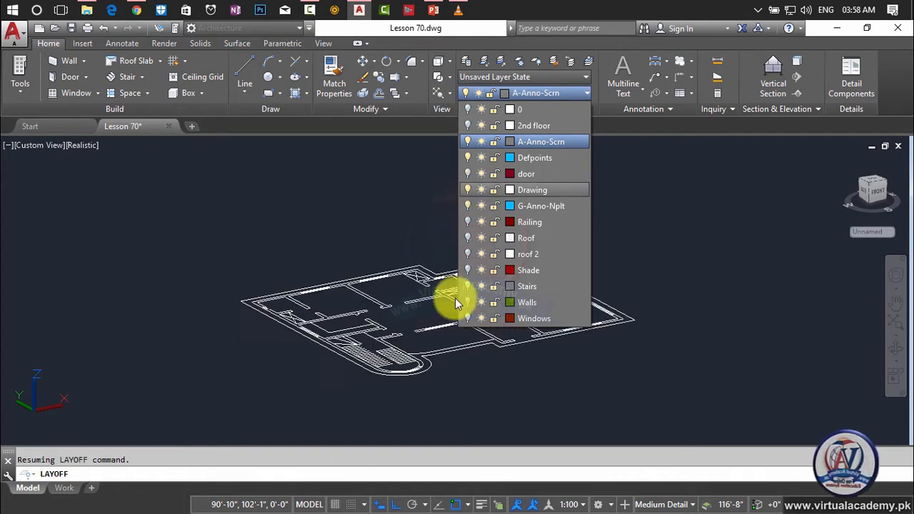
{"action": "left_click", "coordinate": [451, 343]}
{"action": "key", "text": "Escape"}
{"action": "middle_click_drag", "start_coordinate": [500, 338], "coordinate": [492, 325]}
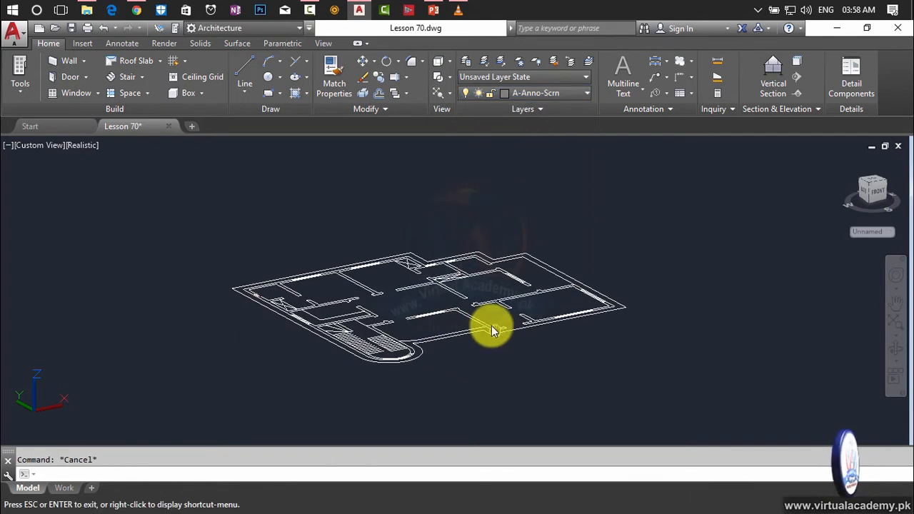
Switch the viewport to the Top view with the 2D Wireframe visual style, showing the front of the floor plan
{"action": "left_click", "coordinate": [39, 147]}
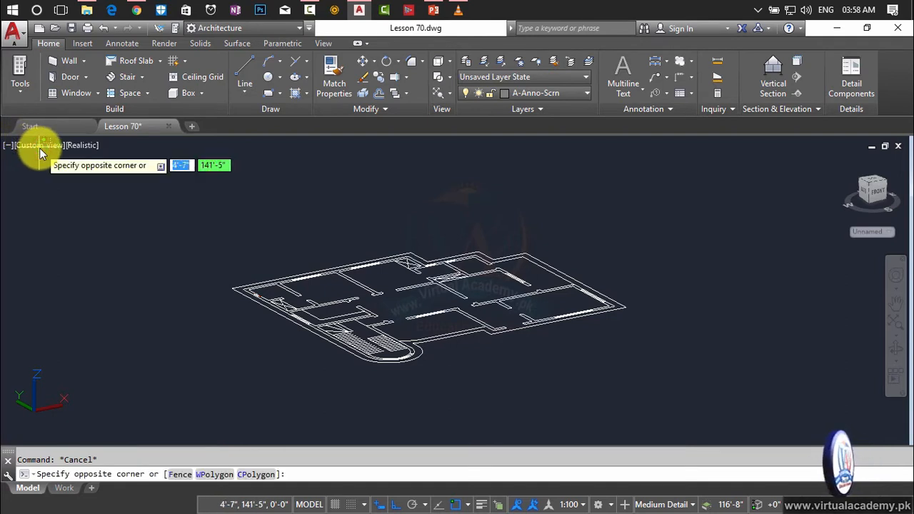
{"action": "key", "text": "Escape"}
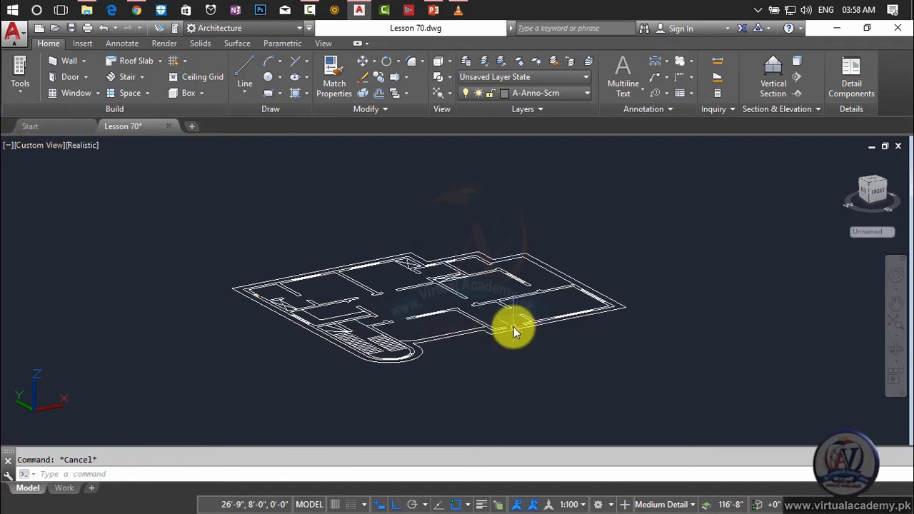
{"action": "left_click", "coordinate": [39, 146]}
{"action": "left_click", "coordinate": [59, 179]}
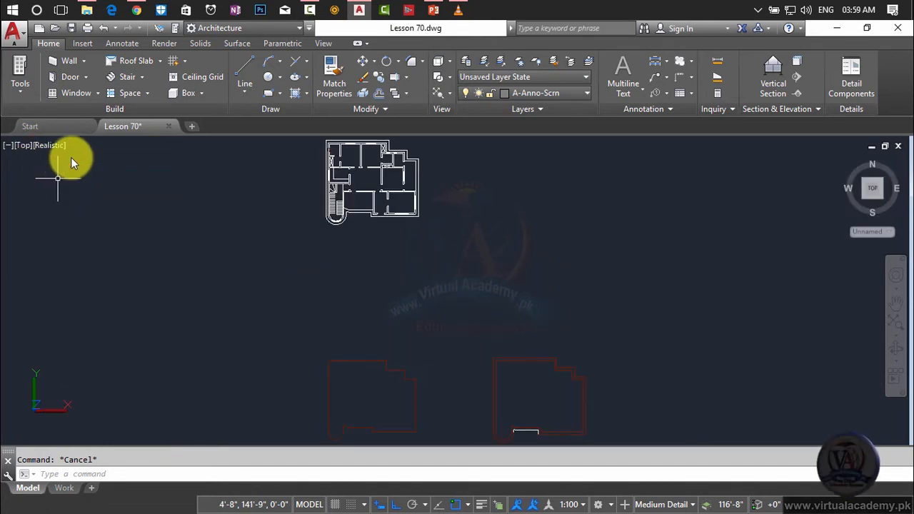
{"action": "left_click", "coordinate": [51, 145]}
{"action": "left_click", "coordinate": [72, 178]}
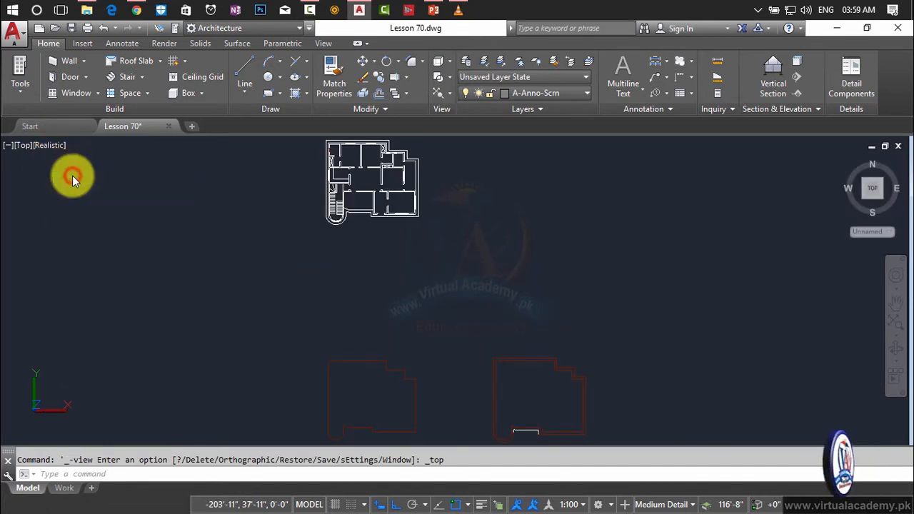
{"action": "scroll", "coordinate": [378, 211], "scroll_direction": "up", "scroll_amount": 8}
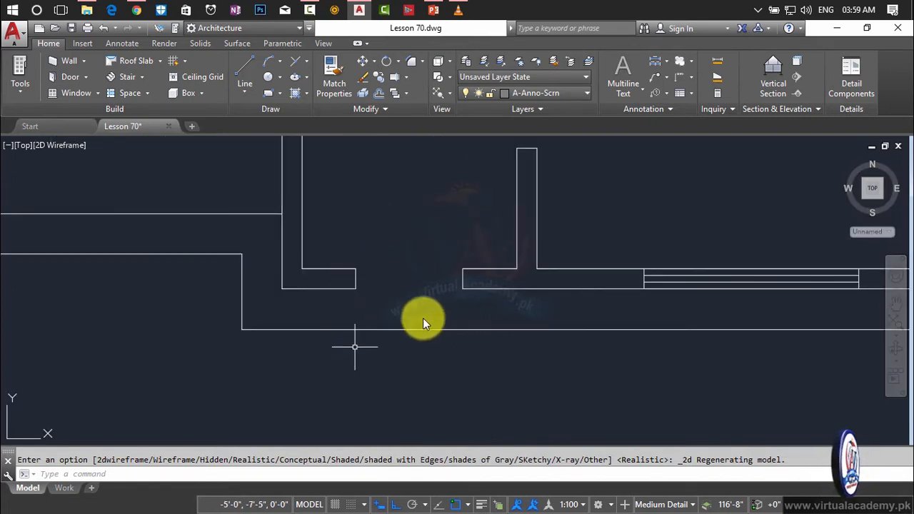
{"action": "scroll", "coordinate": [457, 345], "scroll_direction": "down", "scroll_amount": 5}
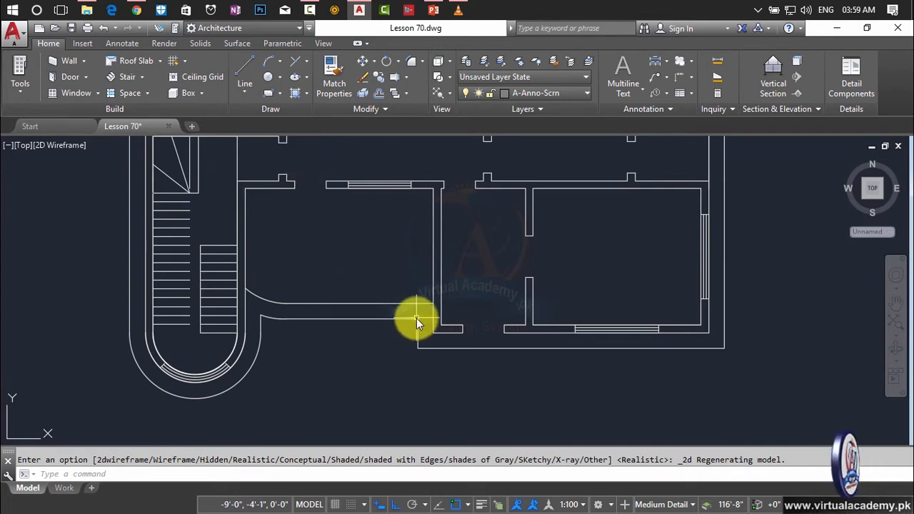
{"action": "scroll", "coordinate": [417, 318], "scroll_direction": "down", "scroll_amount": 4}
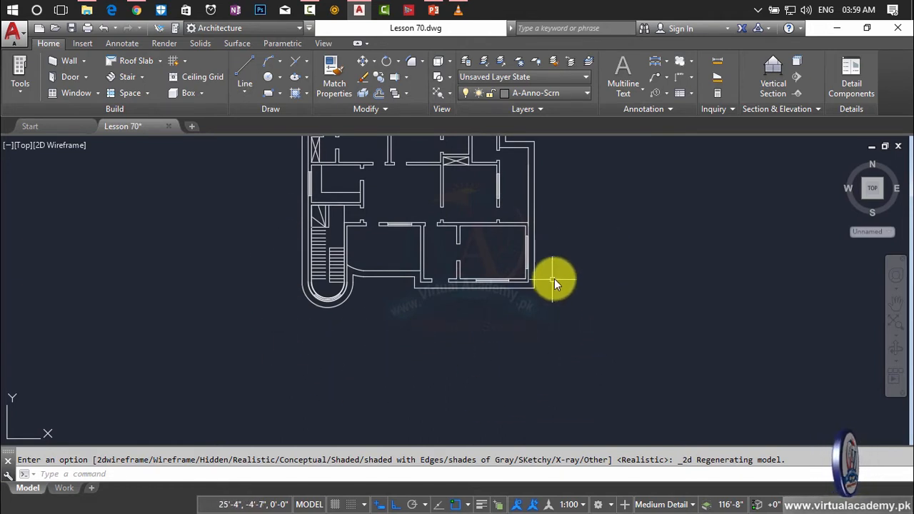
{"action": "scroll", "coordinate": [555, 275], "scroll_direction": "up", "scroll_amount": 2}
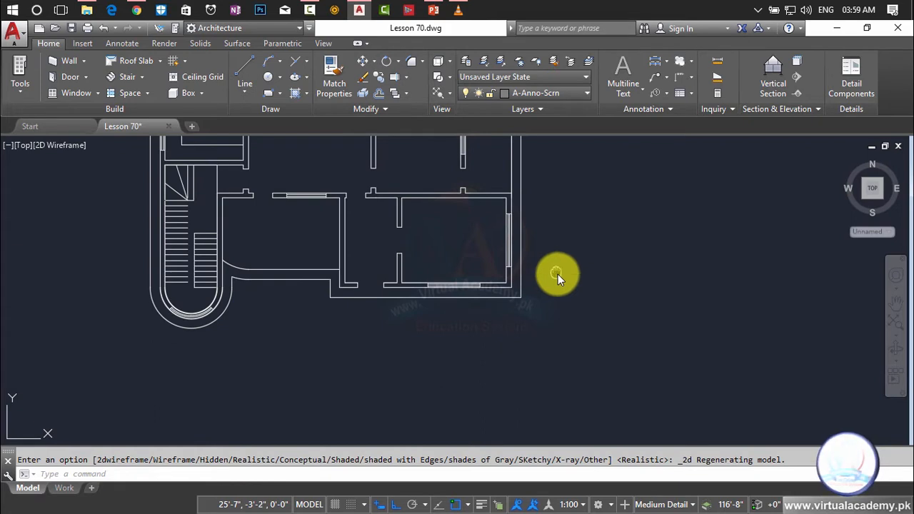
{"action": "middle_click_drag", "start_coordinate": [556, 274], "coordinate": [601, 285]}
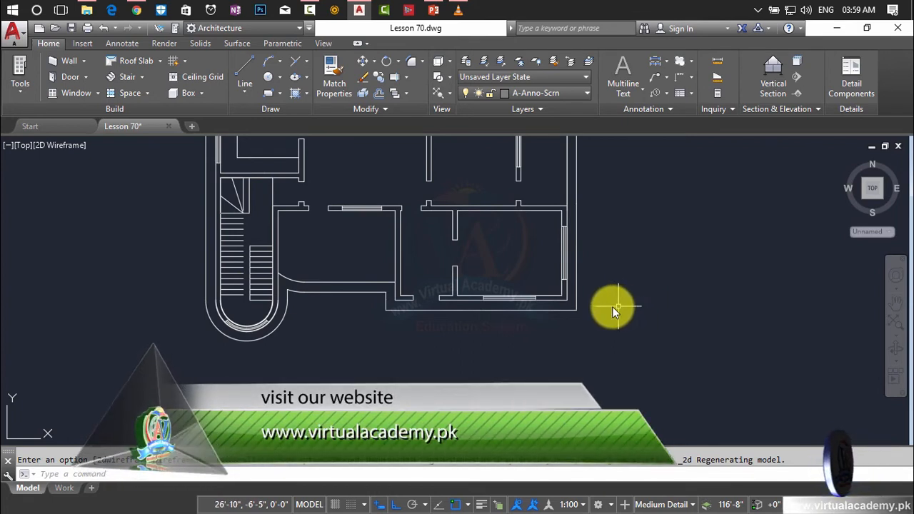
{"action": "scroll", "coordinate": [417, 297], "scroll_direction": "up", "scroll_amount": 6}
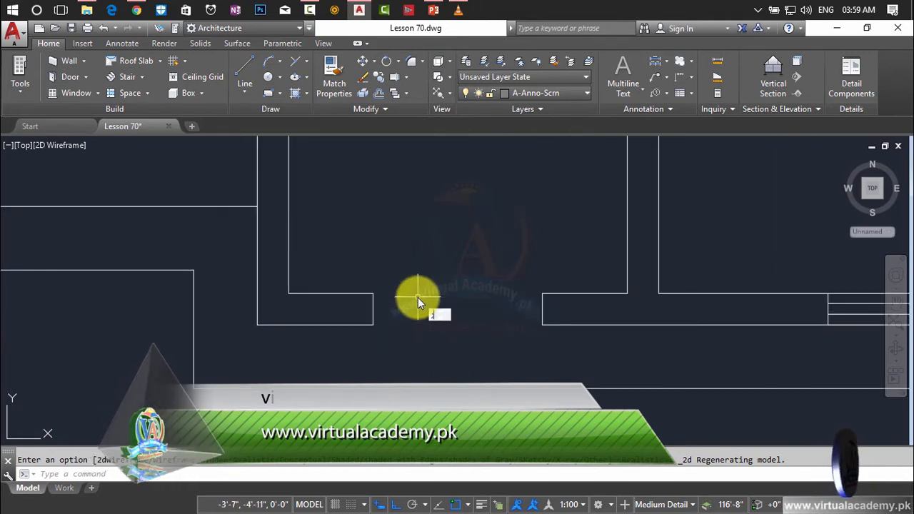
{"action": "key", "text": "BackSpace"}
{"action": "key", "text": "Escape"}
{"action": "type", "text": "l"}
{"action": "key", "text": "Return"}
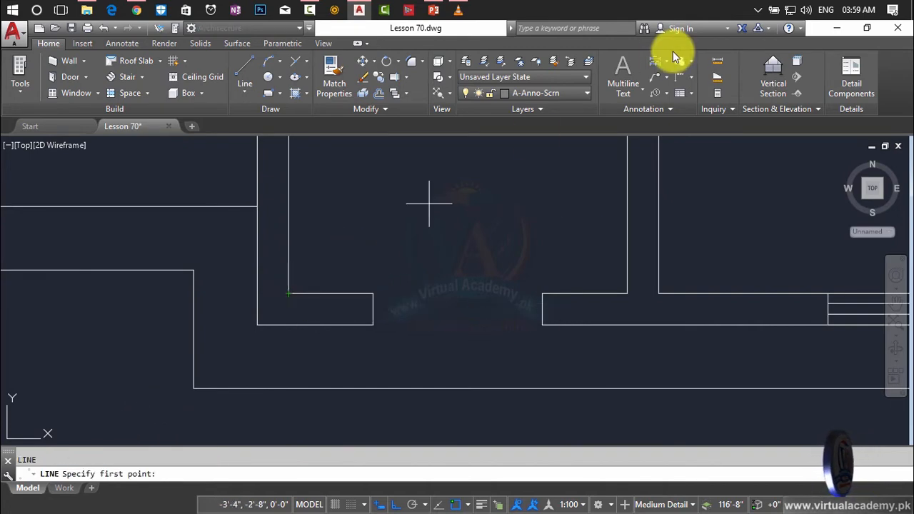
{"action": "left_click", "coordinate": [573, 93]}
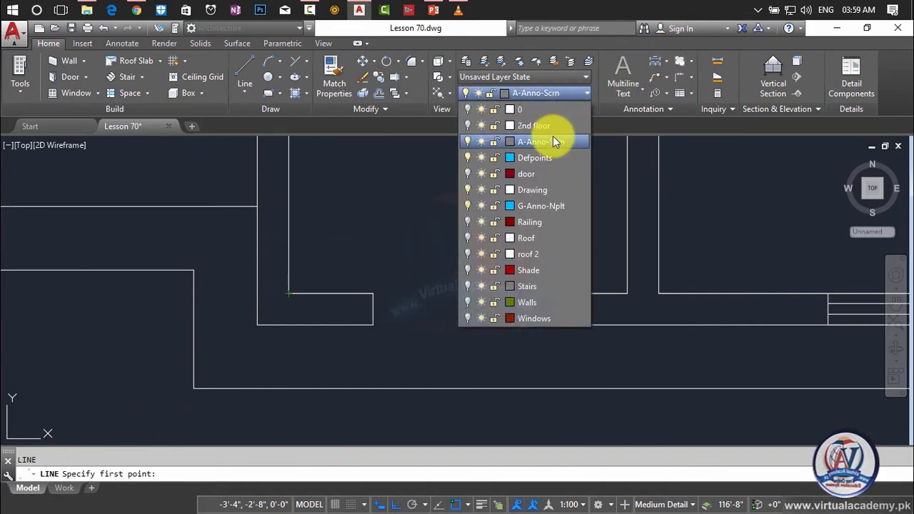
{"action": "left_click", "coordinate": [546, 194]}
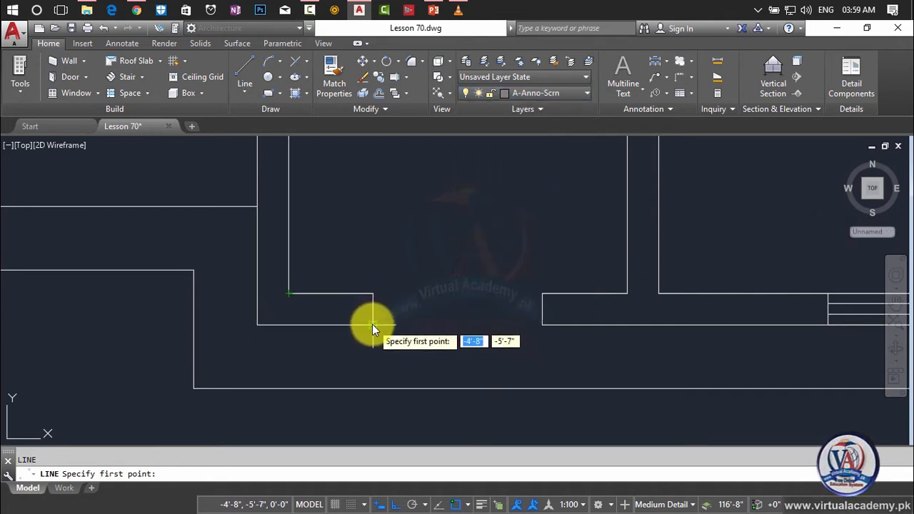
{"action": "left_click", "coordinate": [286, 326]}
{"action": "middle_click_drag", "start_coordinate": [296, 316], "coordinate": [367, 295]}
{"action": "scroll", "coordinate": [368, 290], "scroll_direction": "up", "scroll_amount": 2}
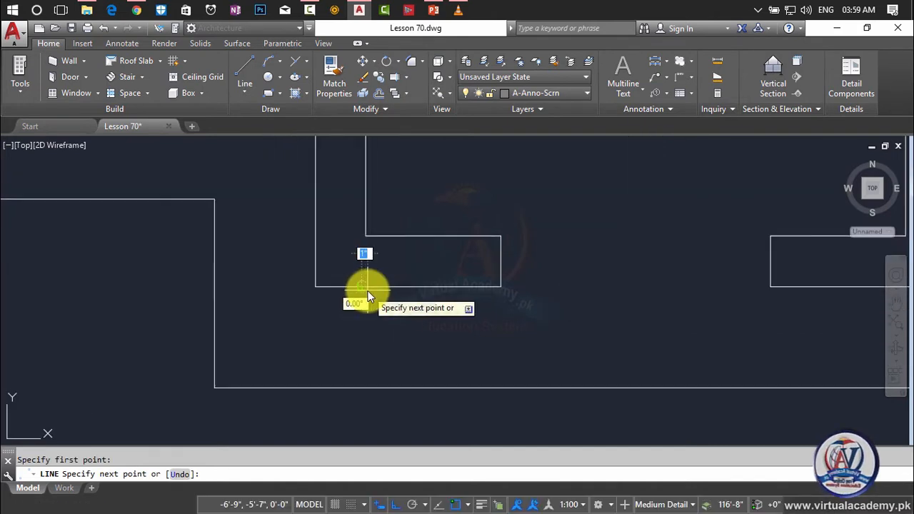
{"action": "key", "text": "Escape"}
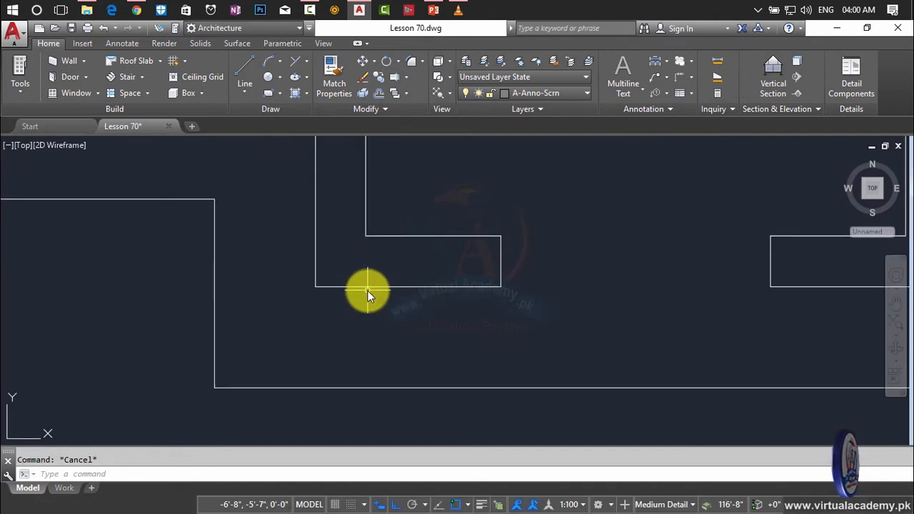
Draw a 2' line straight outward from the front wall's outer face, aligned with the inner room corner left of the door opening
{"action": "key", "text": "Return"}
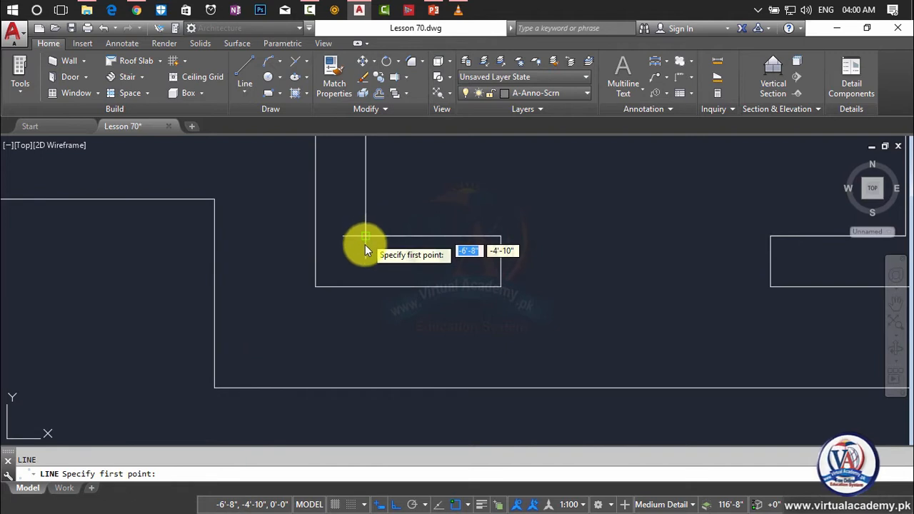
{"action": "left_click", "coordinate": [367, 286]}
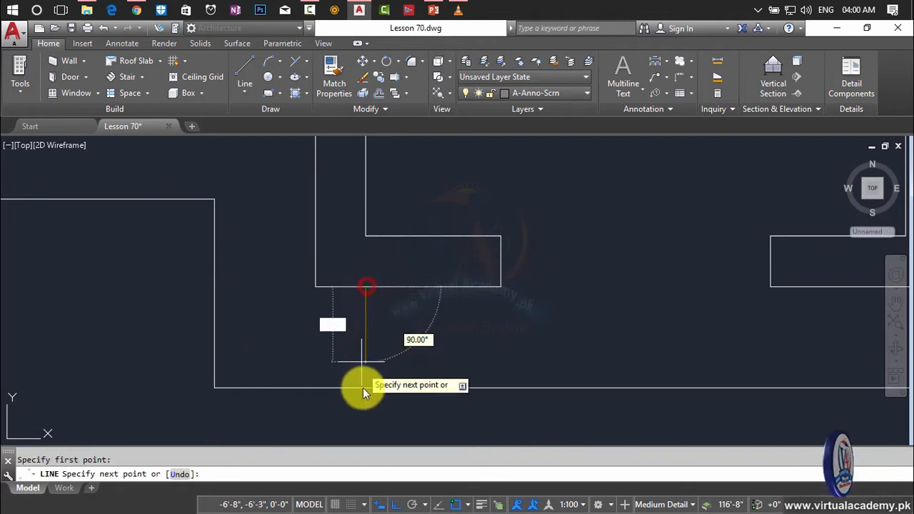
{"action": "type", "text": "2'"}
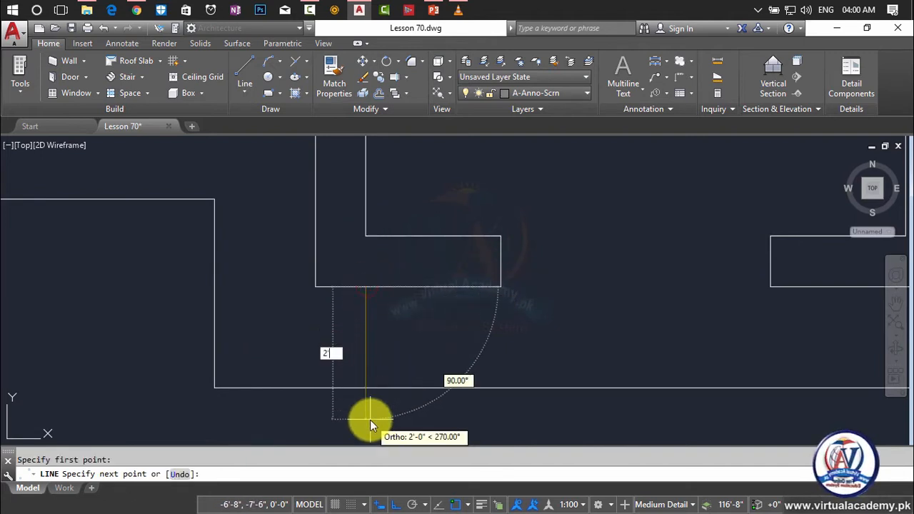
{"action": "key", "text": "Return"}
{"action": "key", "text": "Return"}
{"action": "middle_click_drag", "start_coordinate": [643, 326], "coordinate": [324, 298]}
{"action": "left_click", "coordinate": [638, 284]}
{"action": "key", "text": "Return"}
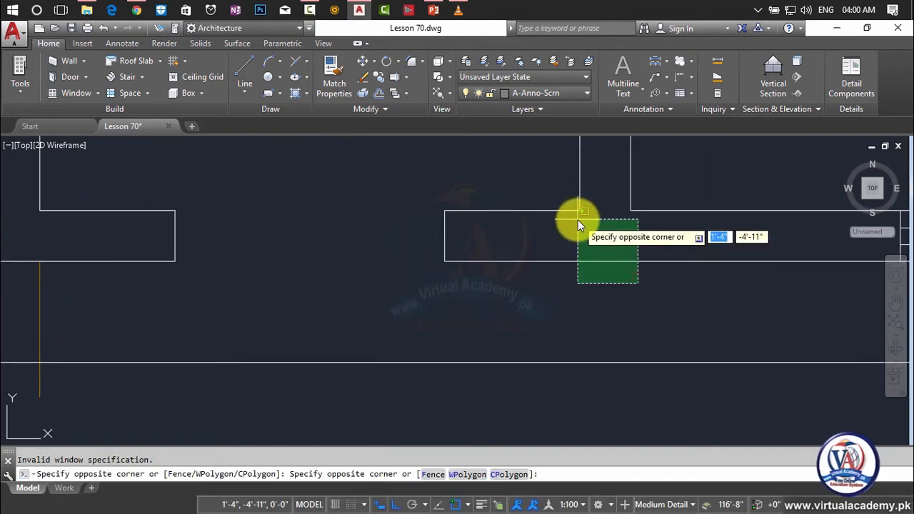
{"action": "key", "text": "Escape"}
Draw a matching 2' line outward from the front wall's outer face, aligned with the inner room corner right of the door opening
{"action": "type", "text": "l"}
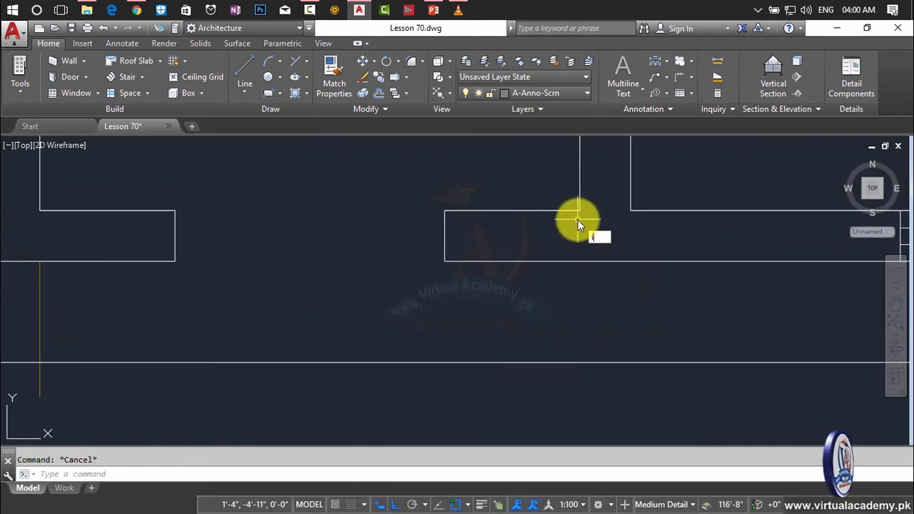
{"action": "key", "text": "Return"}
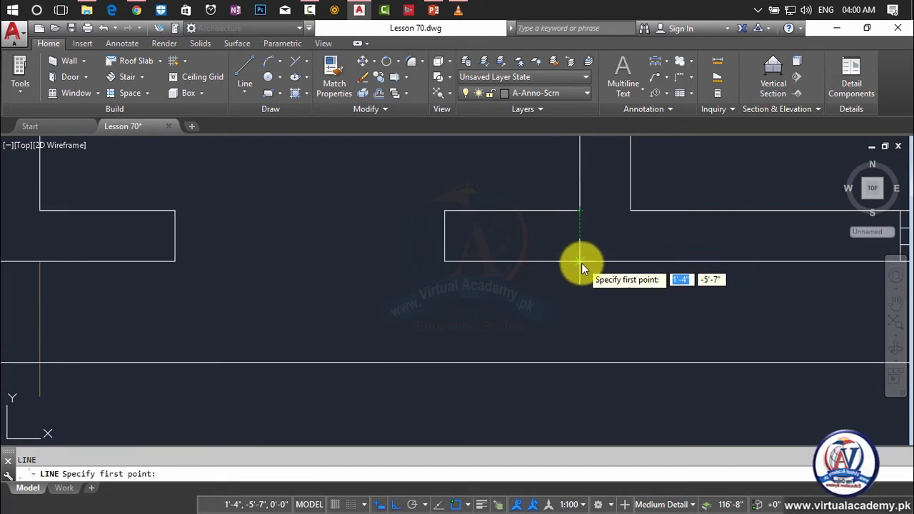
{"action": "left_click", "coordinate": [580, 264]}
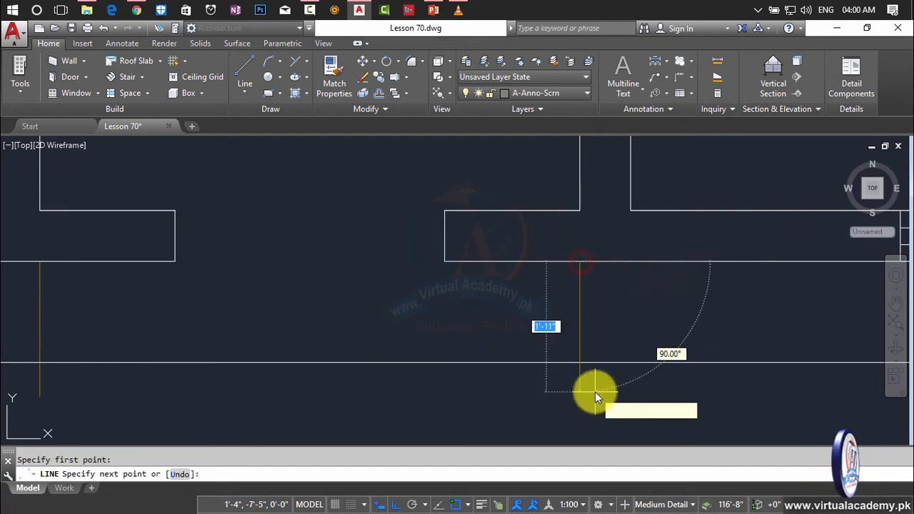
{"action": "type", "text": "2'"}
{"action": "key", "text": "Return"}
{"action": "key", "text": "Return"}
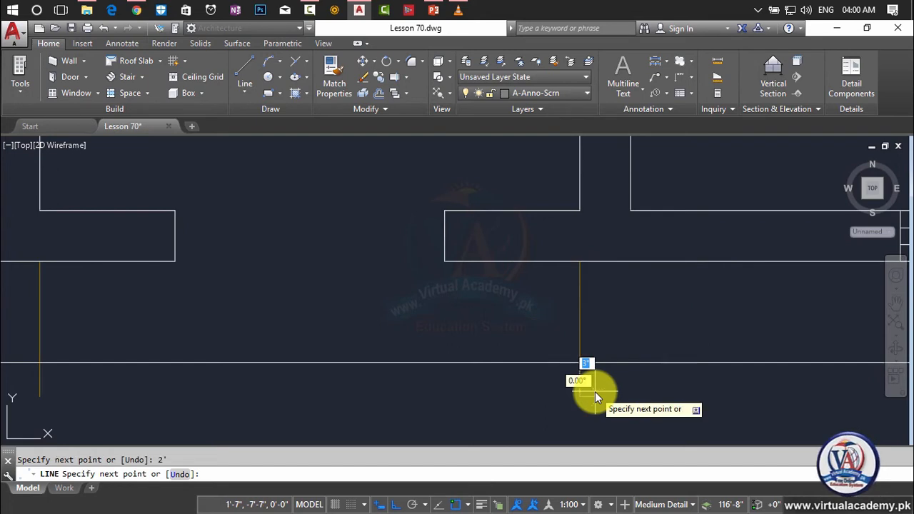
Draw a horizontal line along the wall's outer face connecting the wall-side ends of the two 2' lines
{"action": "middle_click_drag", "start_coordinate": [594, 390], "coordinate": [700, 363]}
{"action": "middle_click_drag", "start_coordinate": [571, 322], "coordinate": [638, 362]}
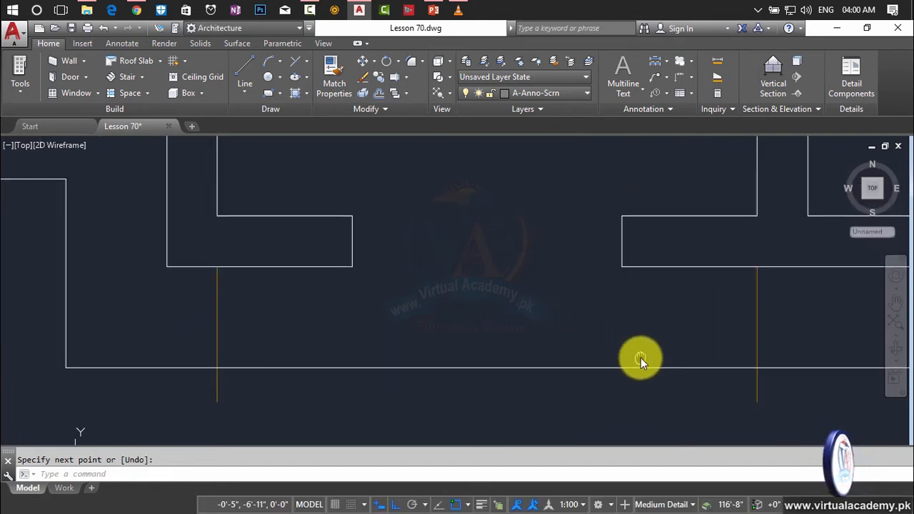
{"action": "key", "text": "Escape"}
{"action": "type", "text": "l"}
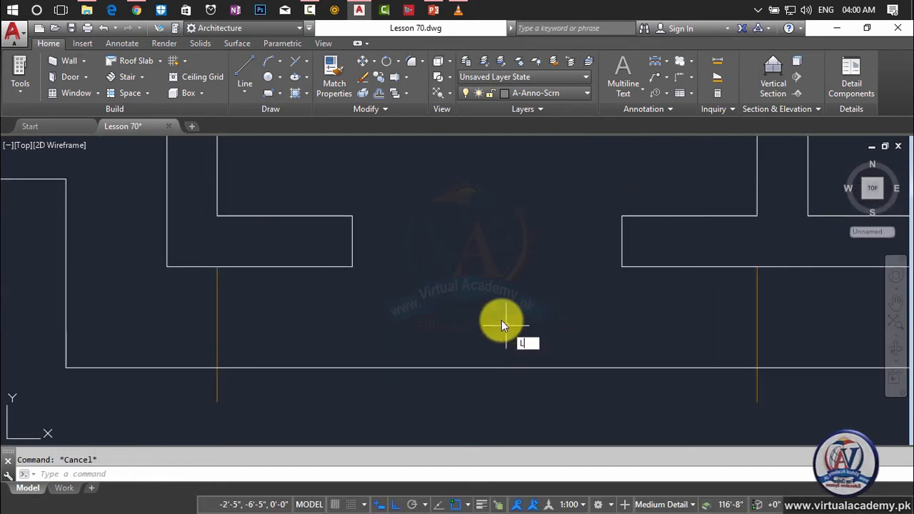
{"action": "key", "text": "Return"}
{"action": "left_click", "coordinate": [218, 267]}
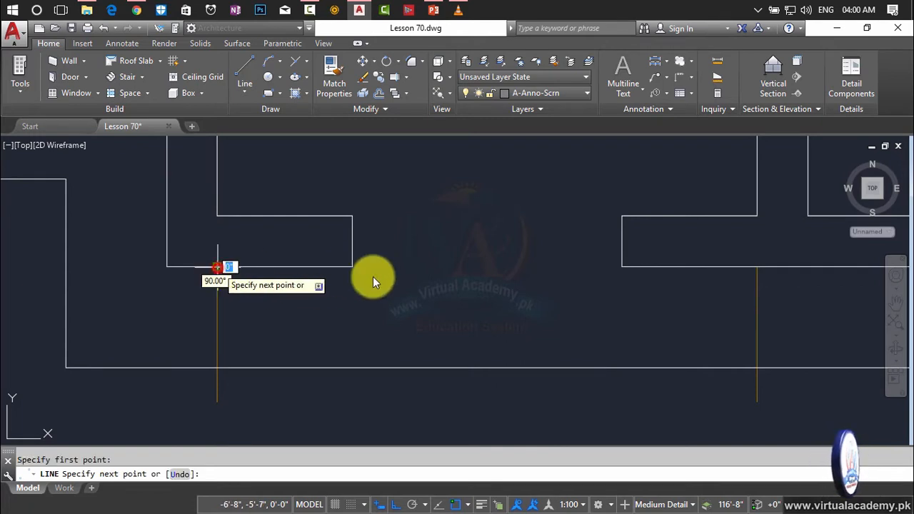
{"action": "left_click", "coordinate": [757, 267]}
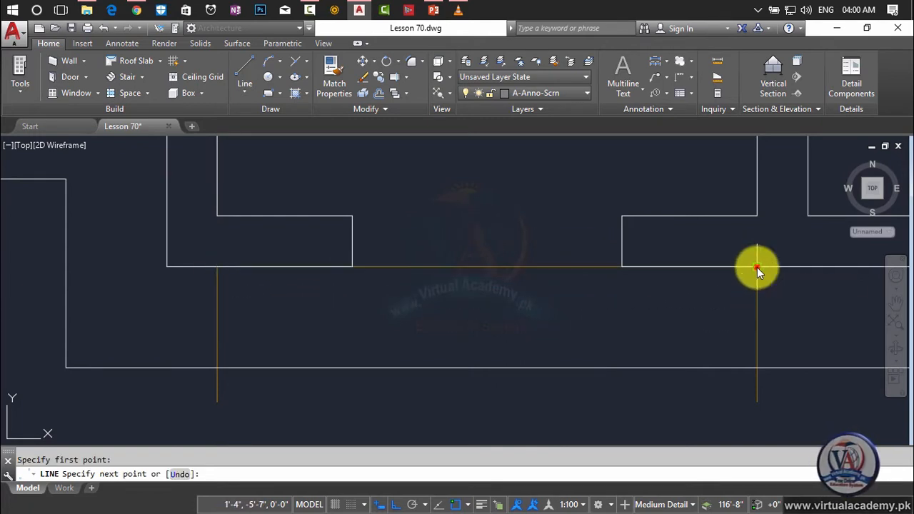
{"action": "key", "text": "Return"}
Offset the horizontal line at the wall face outward by 7", and offset the resulting line outward by the same distance
{"action": "scroll", "coordinate": [714, 297], "scroll_direction": "down", "scroll_amount": 4}
{"action": "scroll", "coordinate": [660, 291], "scroll_direction": "up", "scroll_amount": 4}
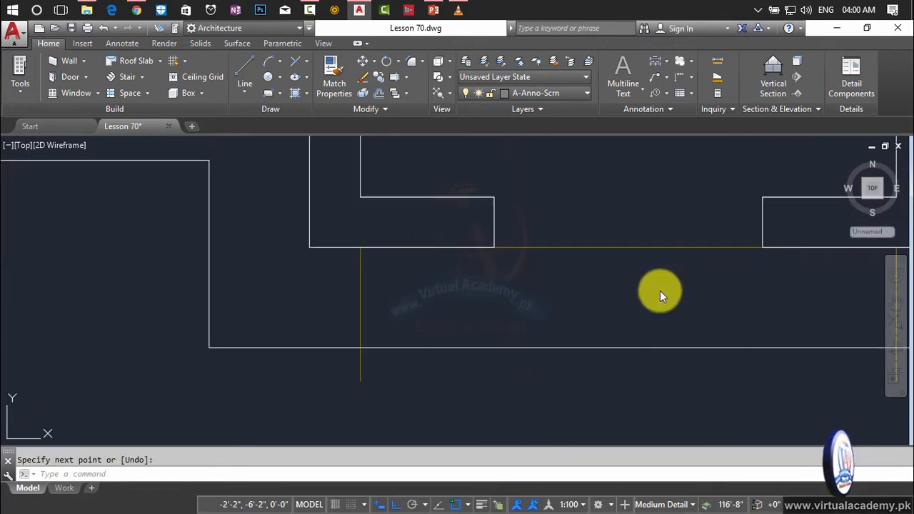
{"action": "mouse_move", "coordinate": [660, 291]}
{"action": "middle_mouse_down"}
{"action": "mouse_move", "coordinate": [607, 268]}
{"action": "mouse_move", "coordinate": [560, 297]}
{"action": "middle_mouse_up"}
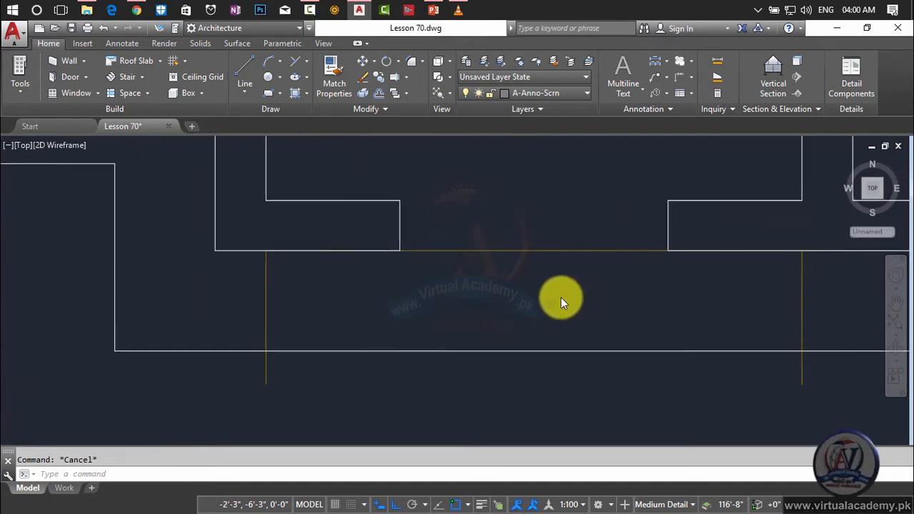
{"action": "middle_click_drag", "start_coordinate": [684, 315], "coordinate": [563, 303]}
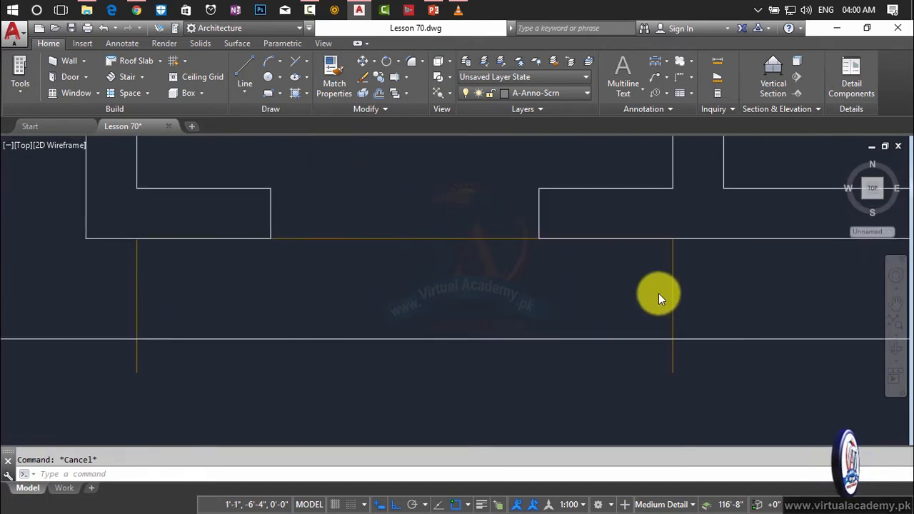
{"action": "scroll", "coordinate": [658, 293], "scroll_direction": "up", "scroll_amount": 2}
{"action": "type", "text": "o"}
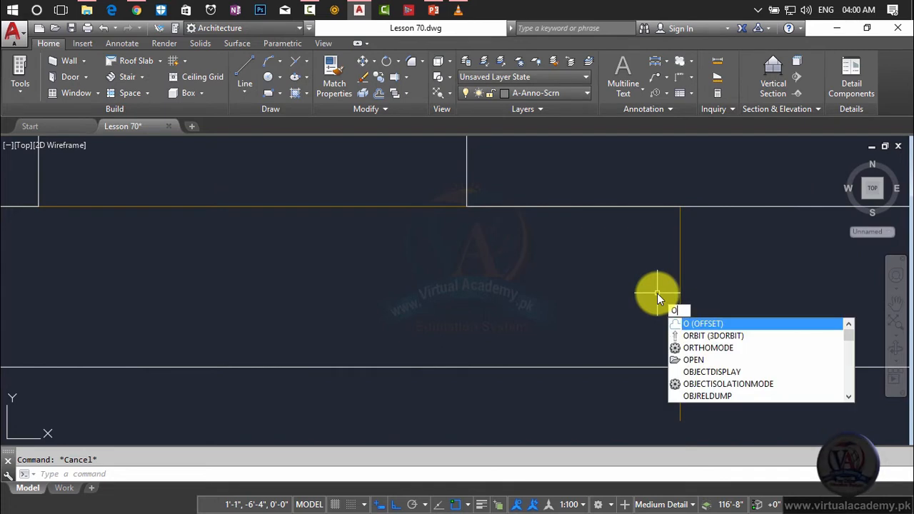
{"action": "key", "text": "Return"}
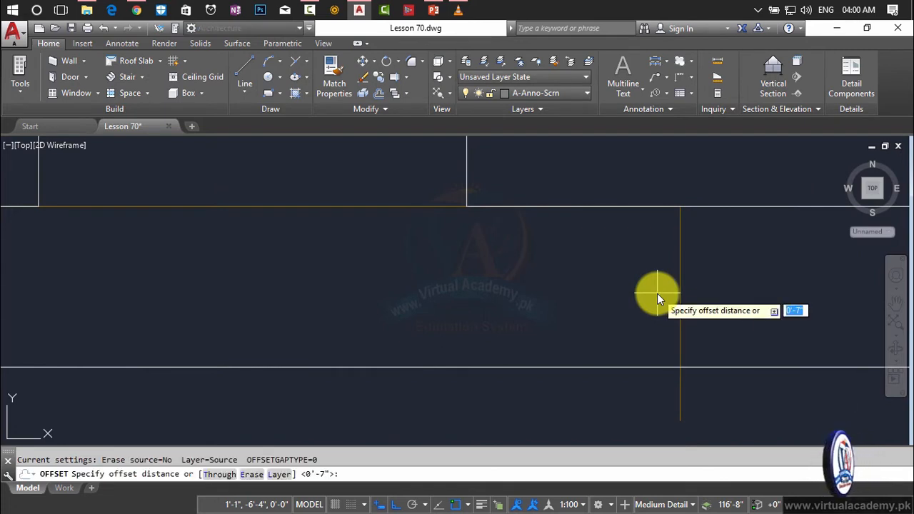
{"action": "key", "text": "Return"}
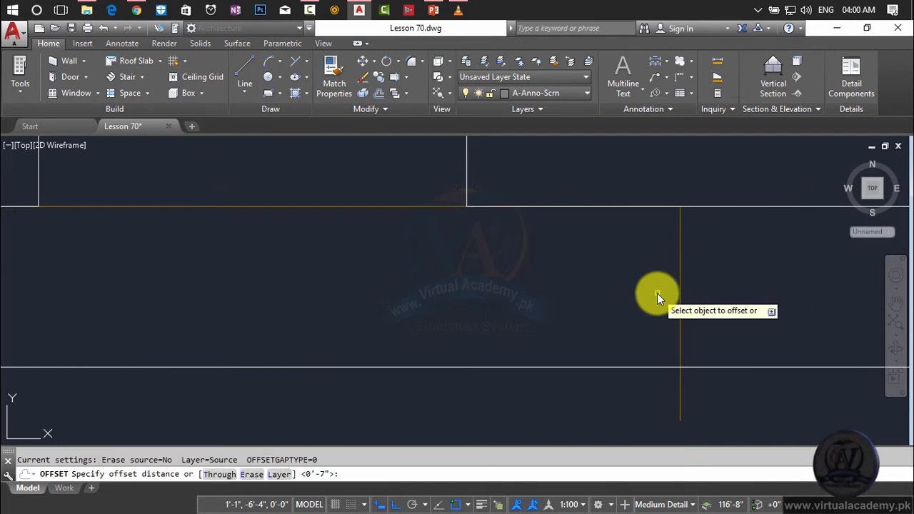
{"action": "left_click", "coordinate": [410, 207]}
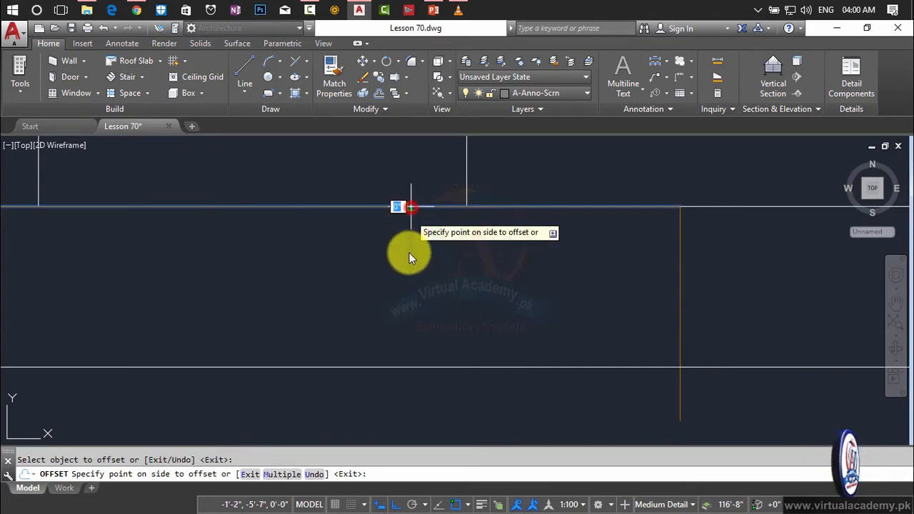
{"action": "left_click", "coordinate": [409, 259]}
{"action": "left_click", "coordinate": [410, 270]}
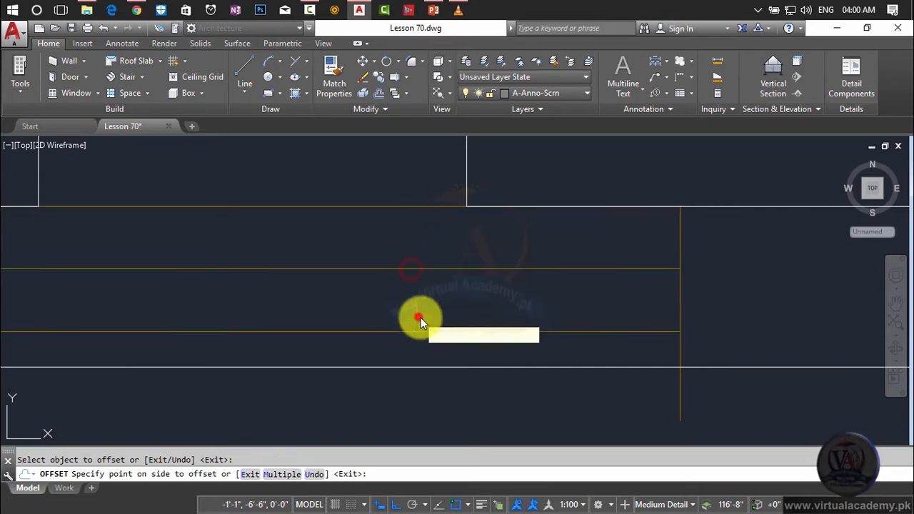
{"action": "left_click", "coordinate": [421, 318]}
Add the third and fourth step lines by offsetting the outermost line outward twice more at the same spacing
{"action": "scroll", "coordinate": [459, 306], "scroll_direction": "down", "scroll_amount": 2}
{"action": "scroll", "coordinate": [635, 270], "scroll_direction": "up", "scroll_amount": 1}
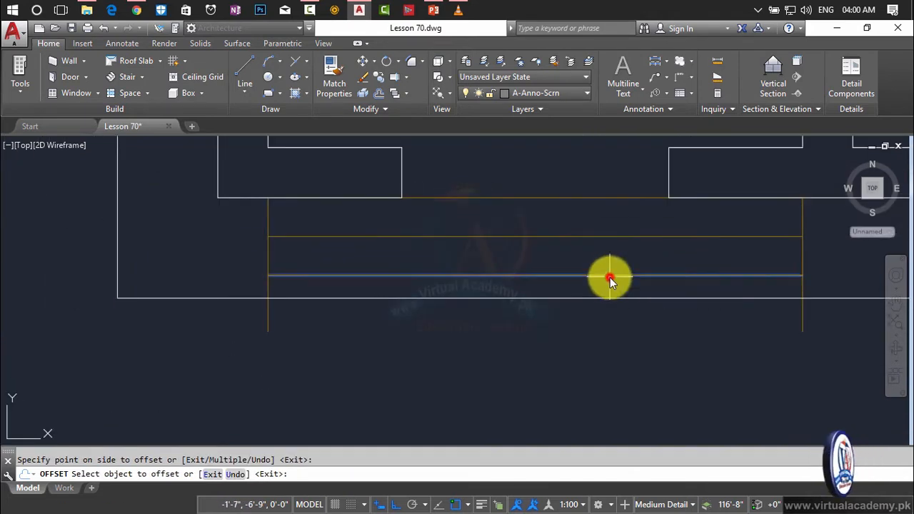
{"action": "left_click", "coordinate": [609, 277]}
{"action": "left_click", "coordinate": [605, 324]}
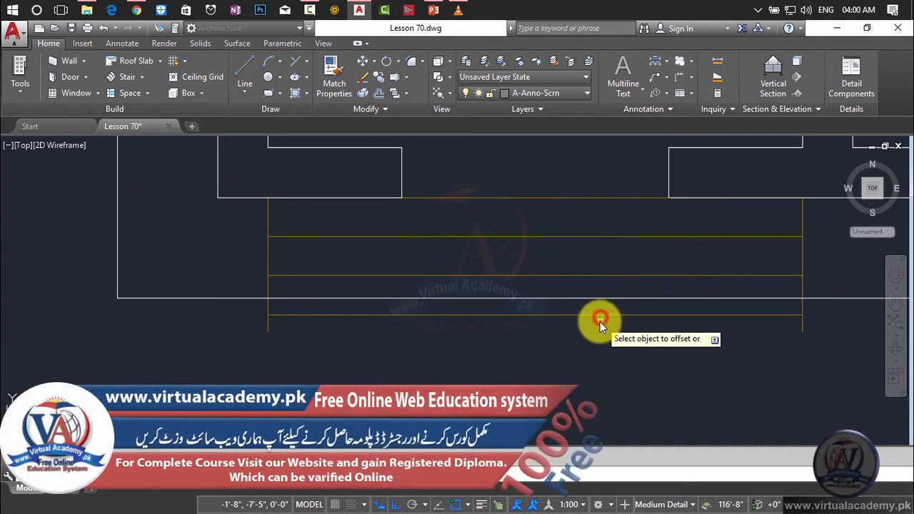
{"action": "left_click", "coordinate": [599, 315]}
{"action": "left_click", "coordinate": [600, 371]}
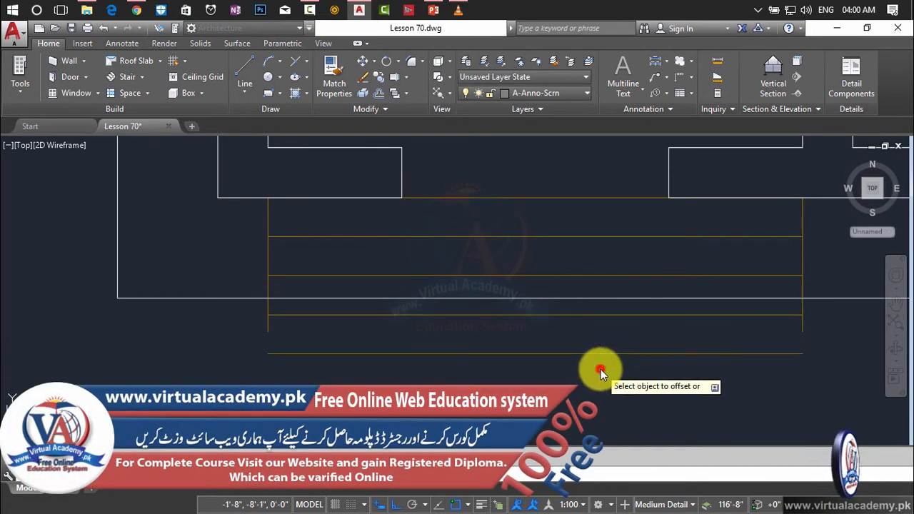
{"action": "key", "text": "Escape"}
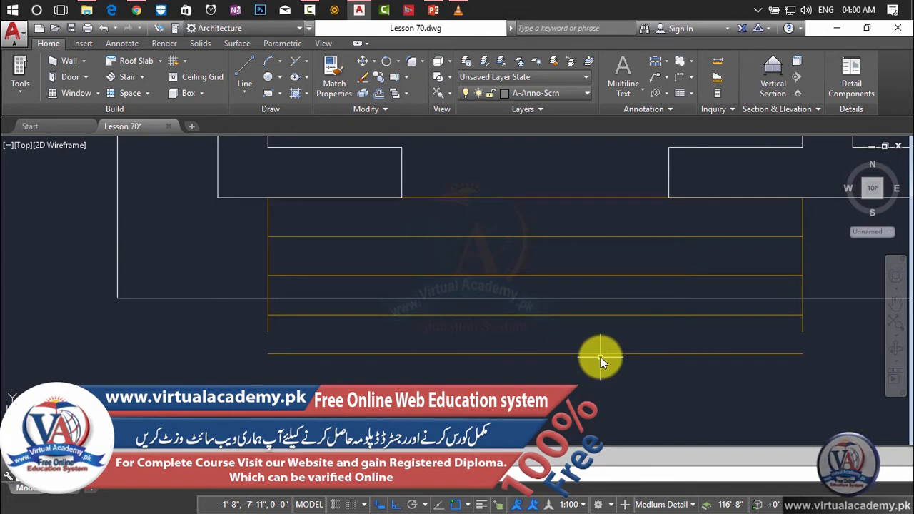
{"action": "type", "text": "EX"}
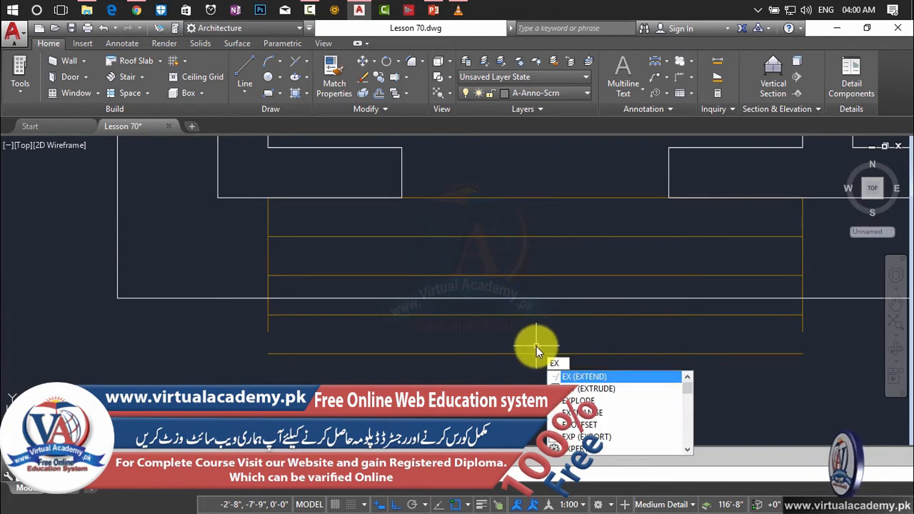
{"action": "key", "text": "Return"}
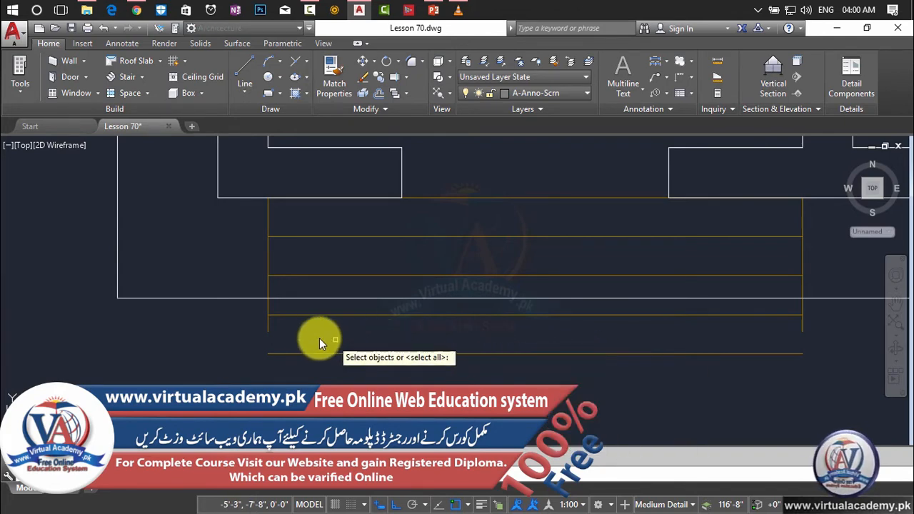
{"action": "left_click", "coordinate": [329, 354]}
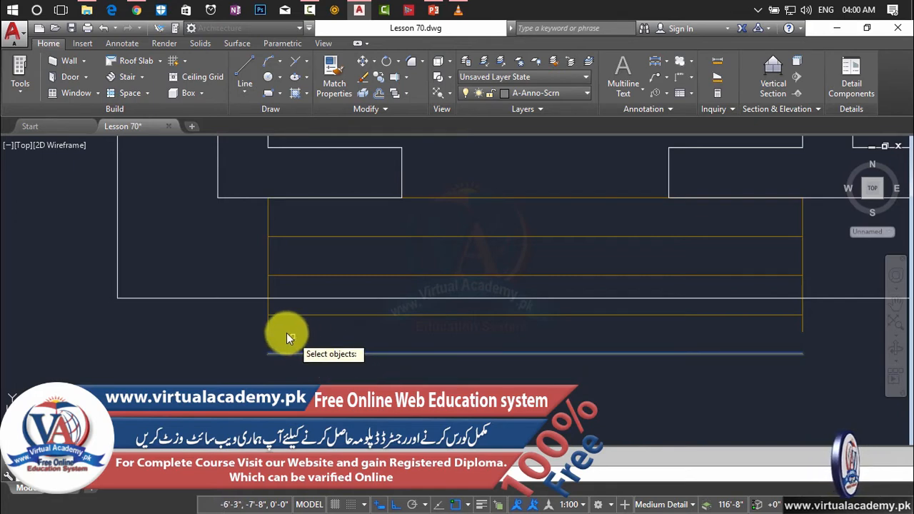
{"action": "left_click", "coordinate": [269, 327]}
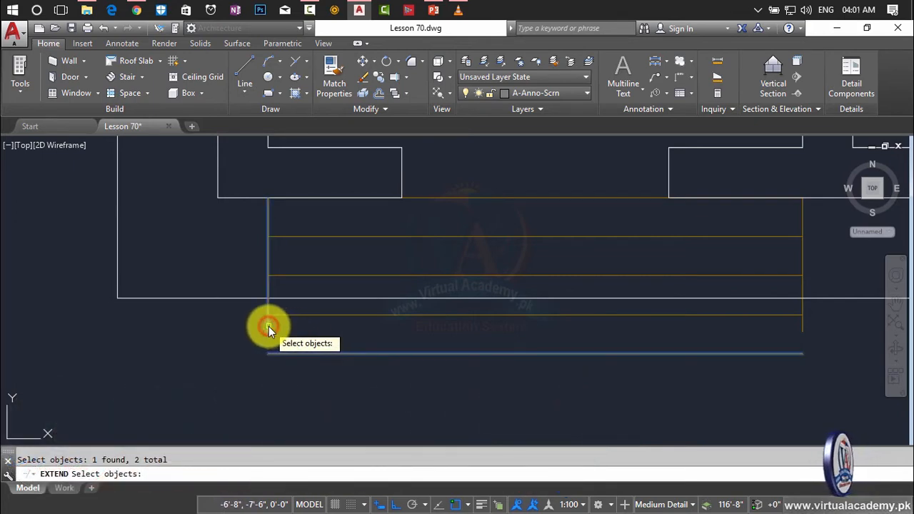
{"action": "key", "text": "Return"}
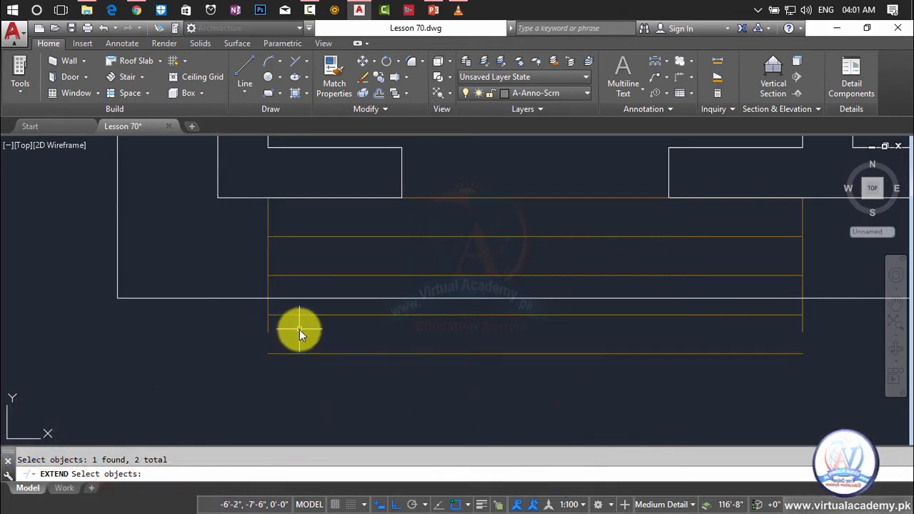
Extend both side lines of the entrance steps to meet the outermost step line
{"action": "type", "text": "ex"}
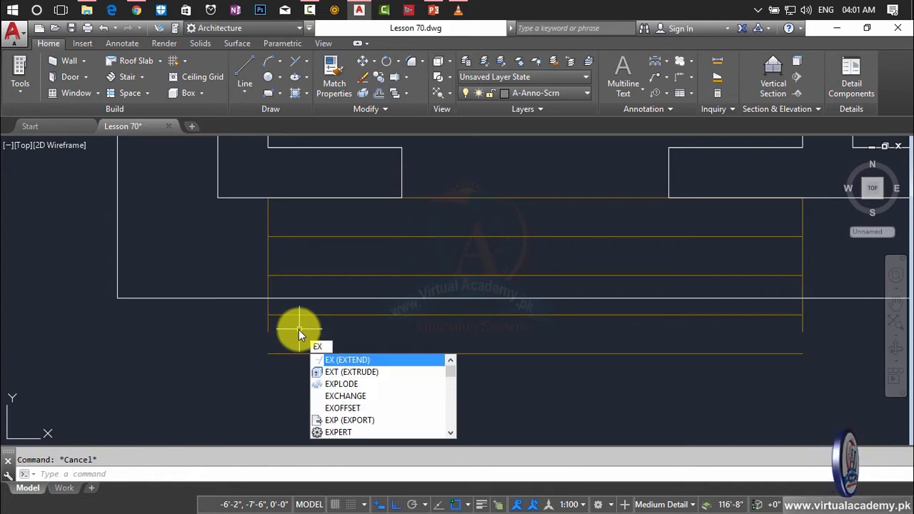
{"action": "key", "text": "Return"}
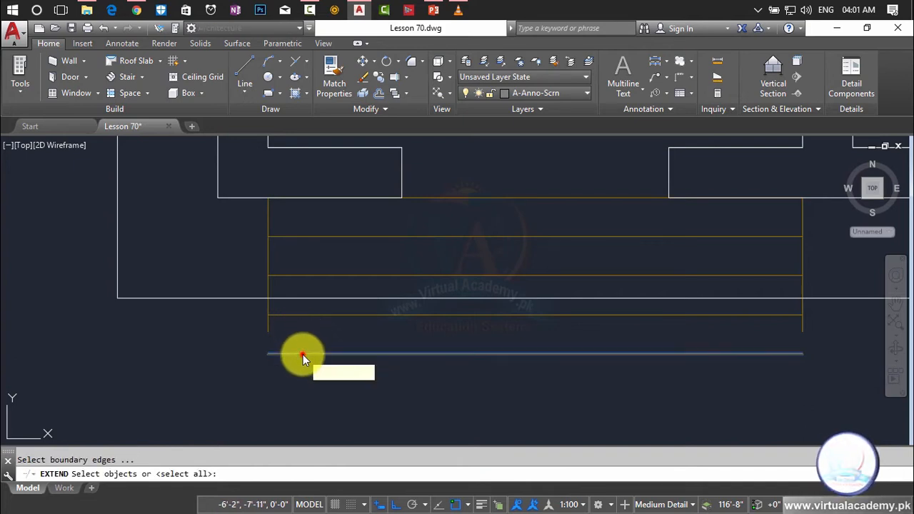
{"action": "left_click", "coordinate": [303, 354]}
{"action": "key", "text": "Return"}
{"action": "left_click", "coordinate": [265, 325]}
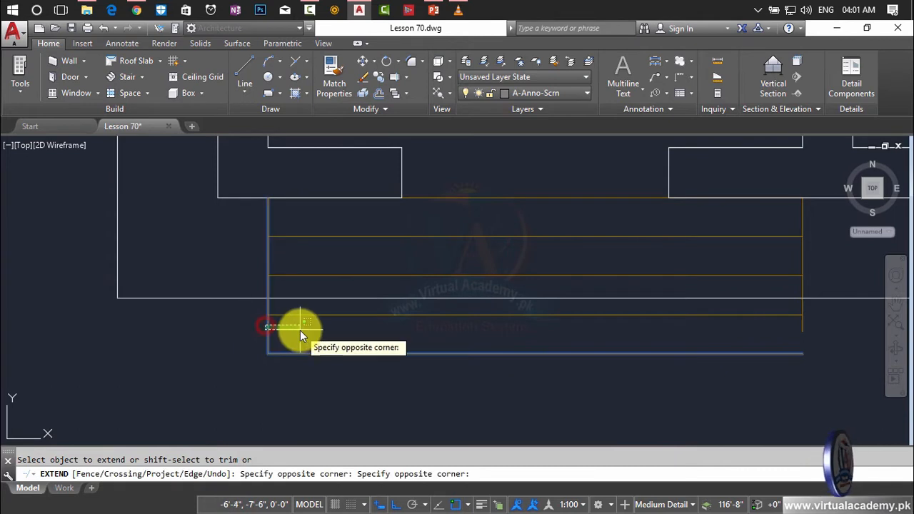
{"action": "left_click", "coordinate": [305, 332]}
{"action": "left_click", "coordinate": [802, 330]}
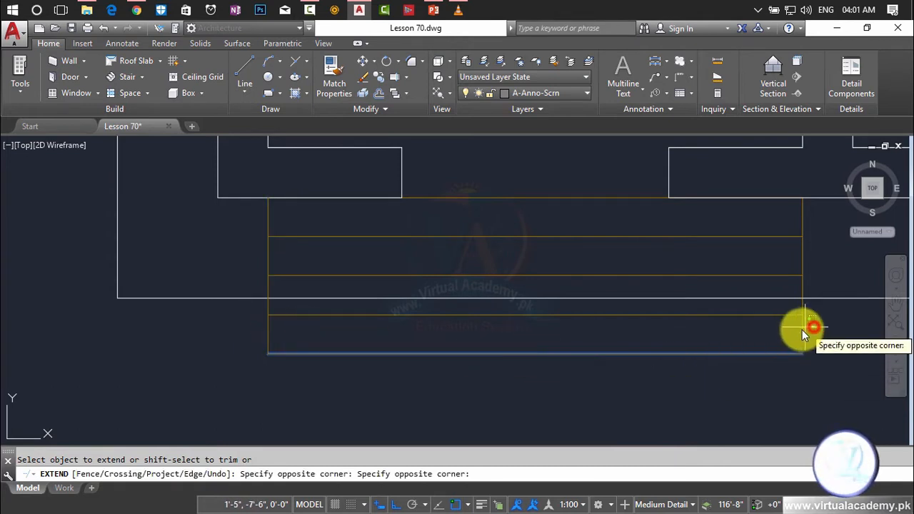
{"action": "left_click", "coordinate": [798, 336]}
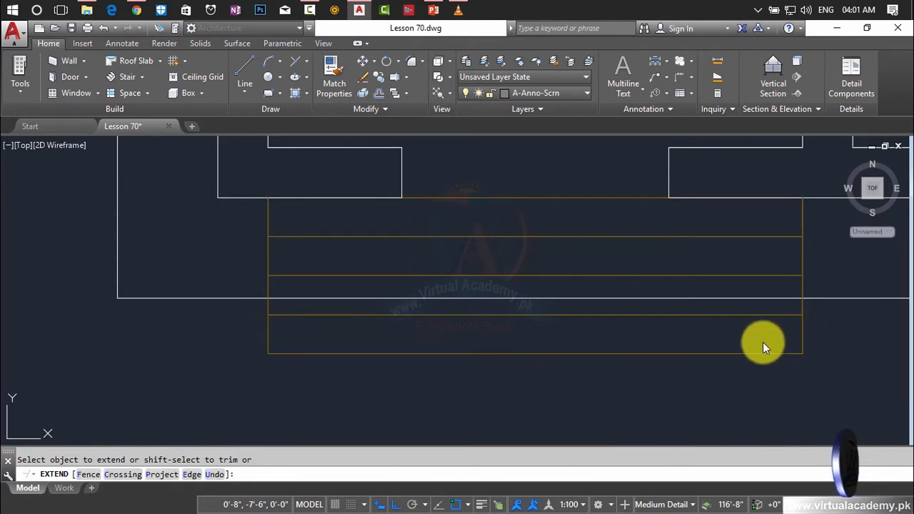
{"action": "key", "text": "Escape"}
Offset the right side line of the steps inward three times in succession, each at 3"
{"action": "middle_click_drag", "start_coordinate": [581, 235], "coordinate": [587, 250]}
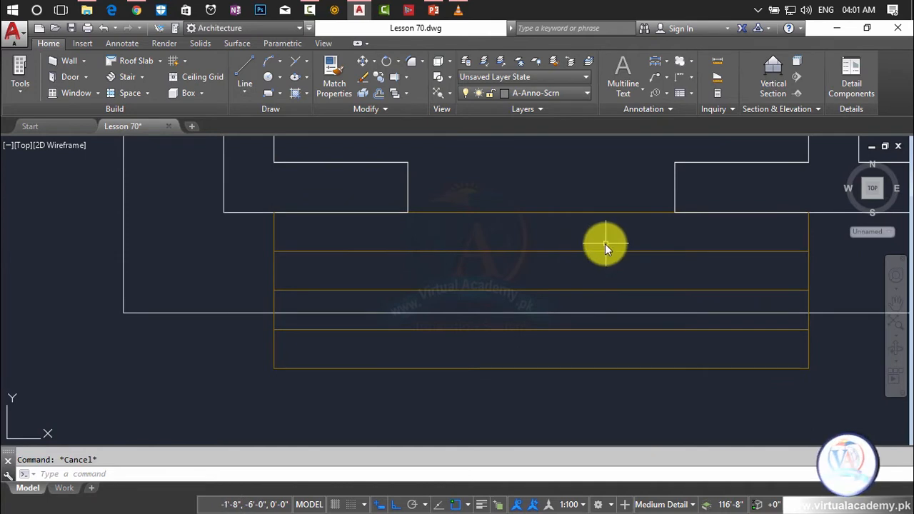
{"action": "type", "text": "o"}
{"action": "key", "text": "Return"}
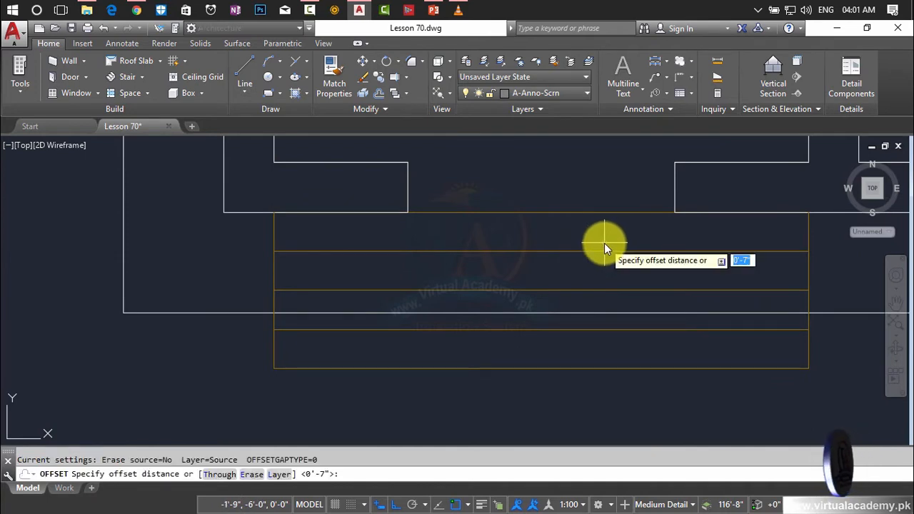
{"action": "type", "text": "3"}
{"action": "key", "text": "Return"}
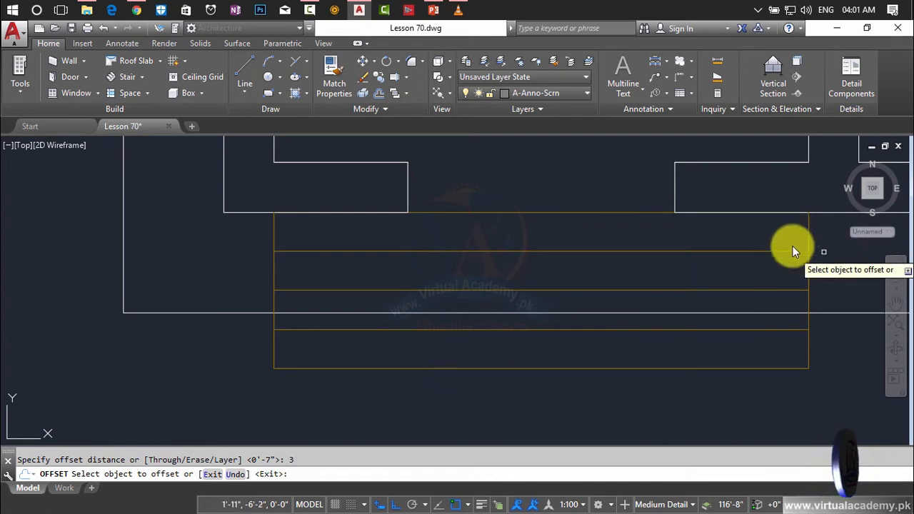
{"action": "scroll", "coordinate": [794, 239], "scroll_direction": "up", "scroll_amount": 3}
{"action": "left_click", "coordinate": [825, 246]}
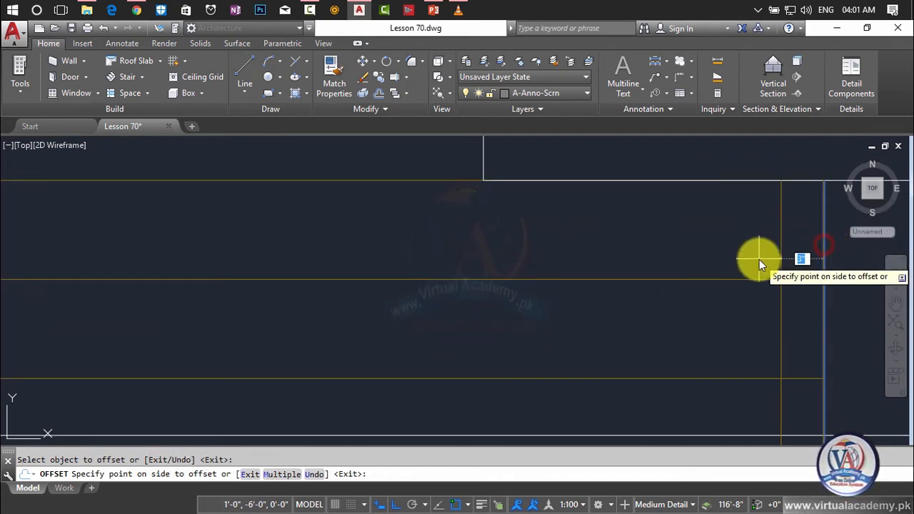
{"action": "left_click", "coordinate": [759, 259]}
{"action": "left_click", "coordinate": [780, 250]}
{"action": "left_click", "coordinate": [669, 257]}
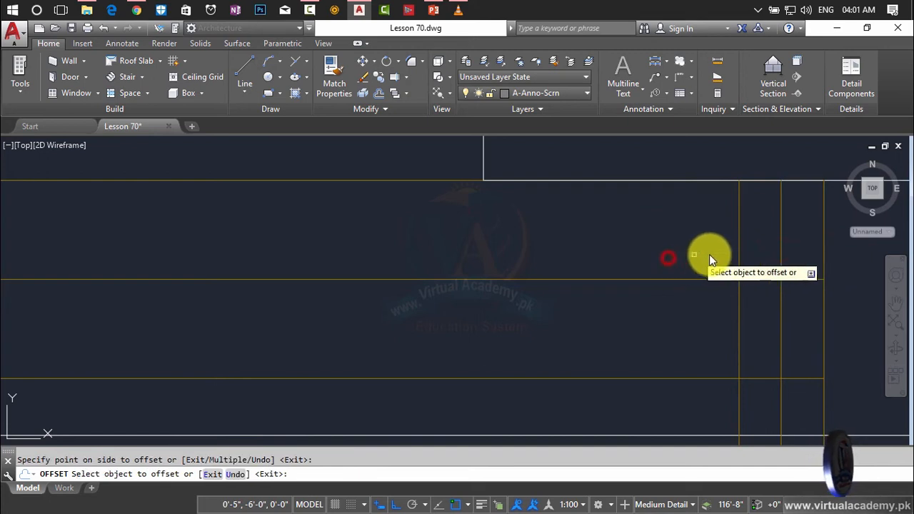
{"action": "left_click", "coordinate": [739, 250]}
{"action": "left_click", "coordinate": [657, 256]}
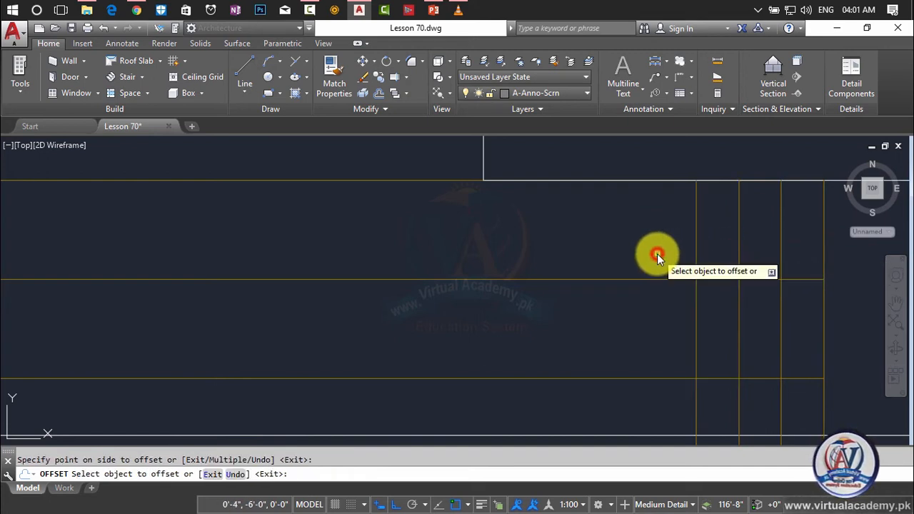
{"action": "scroll", "coordinate": [663, 254], "scroll_direction": "down", "scroll_amount": 5}
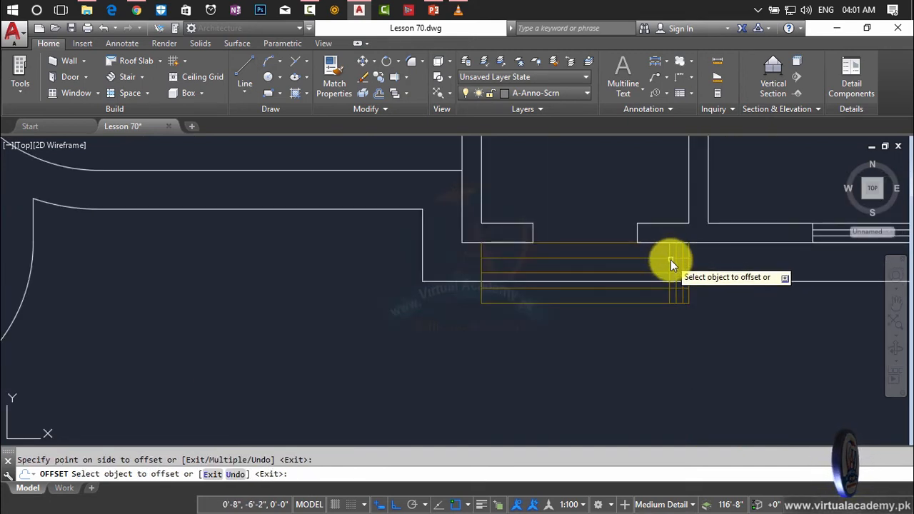
{"action": "scroll", "coordinate": [670, 257], "scroll_direction": "up", "scroll_amount": 5}
{"action": "key", "text": "Escape"}
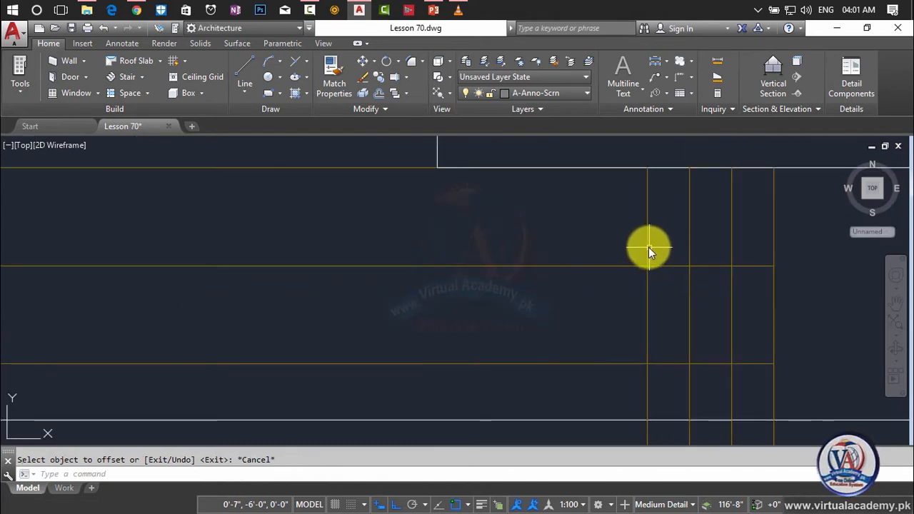
Erase the three vertical lines spaced 3" apart inside the right side line of the steps
{"action": "left_click", "coordinate": [648, 250]}
{"action": "key", "text": "Delete"}
{"action": "left_click", "coordinate": [689, 235]}
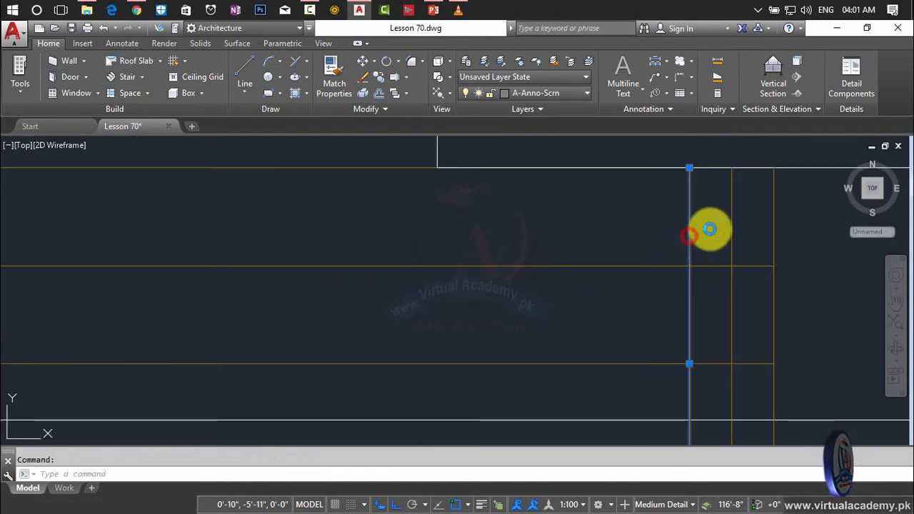
{"action": "key", "text": "Delete"}
{"action": "left_click", "coordinate": [729, 223]}
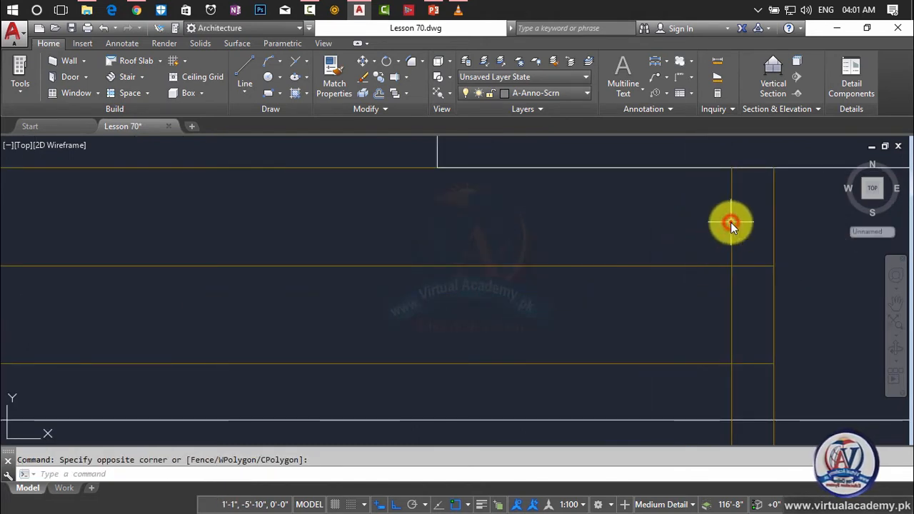
{"action": "left_click", "coordinate": [731, 222]}
{"action": "key", "text": "Delete"}
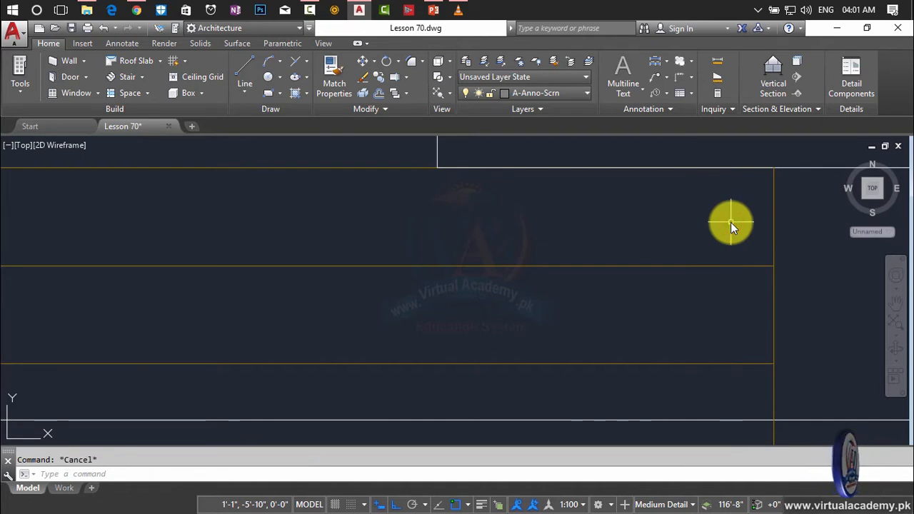
Offset the right side line of the steps inward three times in succession, each at 5"
{"action": "type", "text": "o"}
{"action": "key", "text": "Return"}
{"action": "type", "text": "5"}
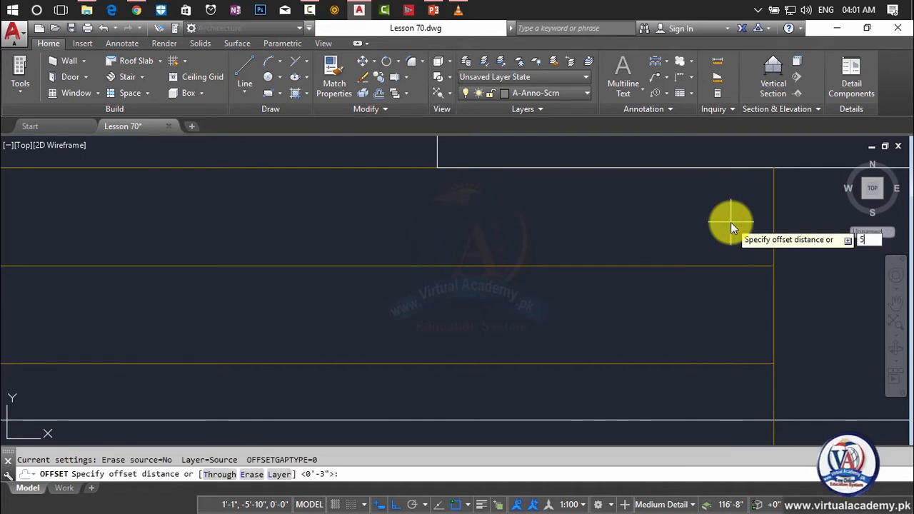
{"action": "key", "text": "Return"}
{"action": "left_click", "coordinate": [773, 228]}
{"action": "left_click", "coordinate": [704, 236]}
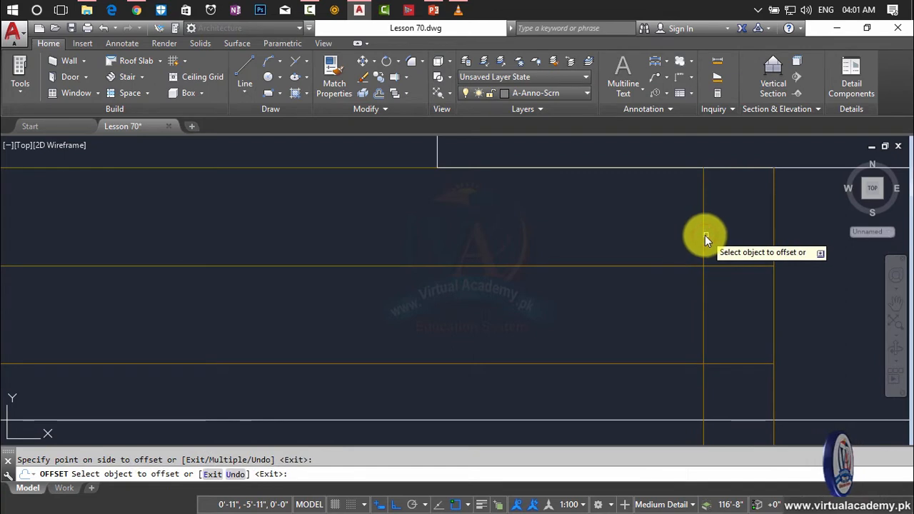
{"action": "left_click", "coordinate": [705, 235]}
{"action": "left_click", "coordinate": [613, 237]}
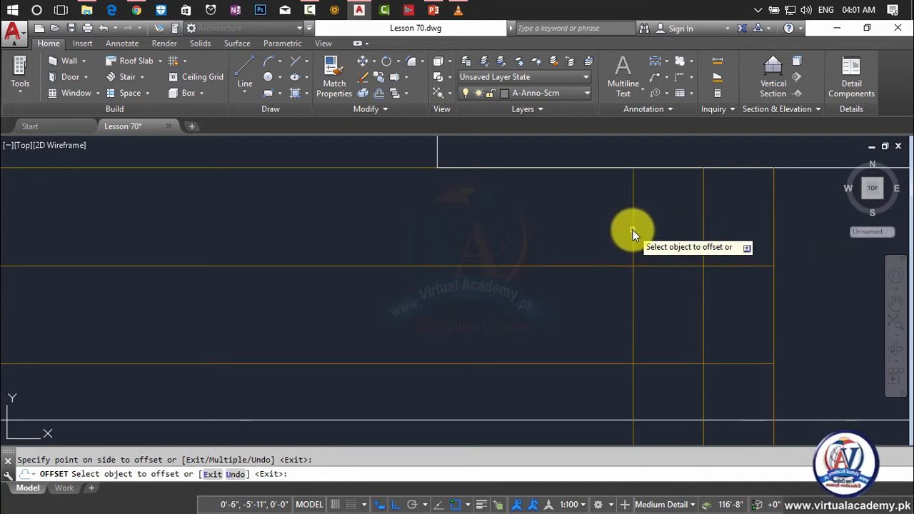
{"action": "left_click", "coordinate": [632, 230]}
{"action": "left_click", "coordinate": [531, 232]}
{"action": "scroll", "coordinate": [581, 239], "scroll_direction": "down", "scroll_amount": 4}
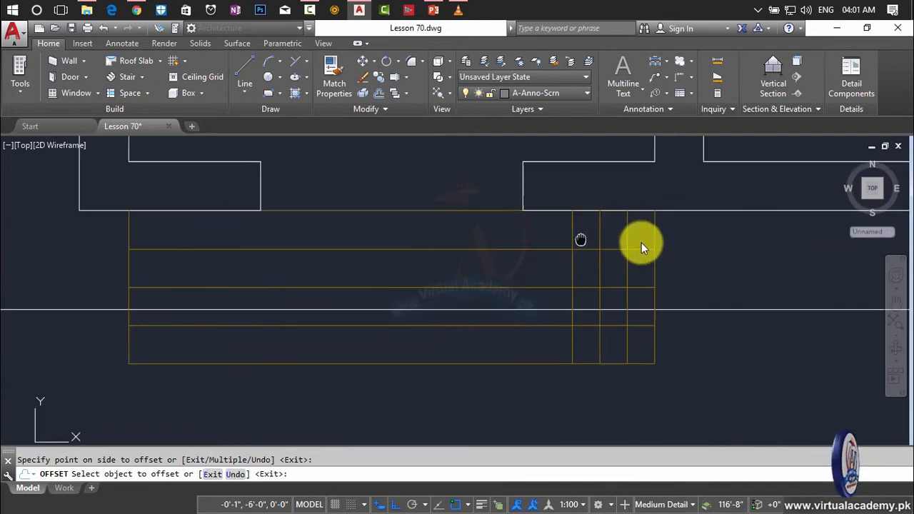
Offset the left side line of the steps inward three times in succession at the same 5" distance
{"action": "middle_click_drag", "start_coordinate": [641, 247], "coordinate": [702, 258]}
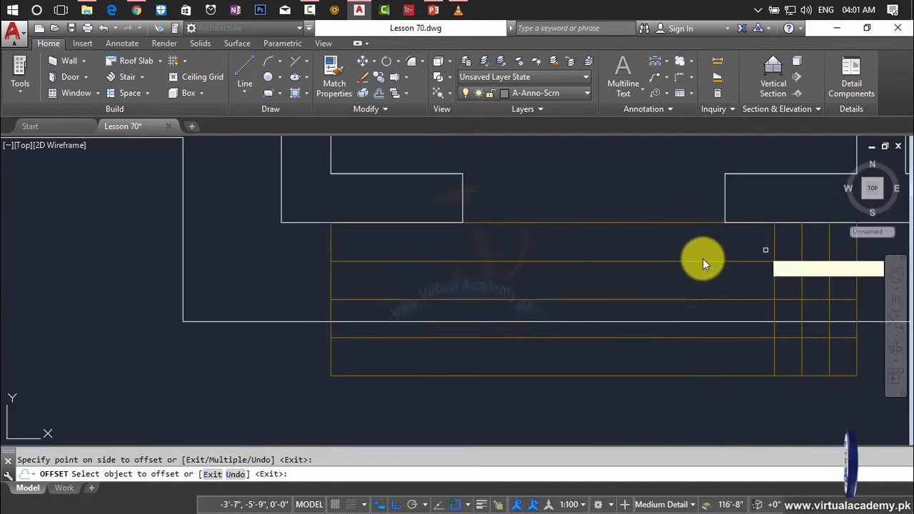
{"action": "left_click", "coordinate": [331, 245]}
{"action": "left_click", "coordinate": [386, 248]}
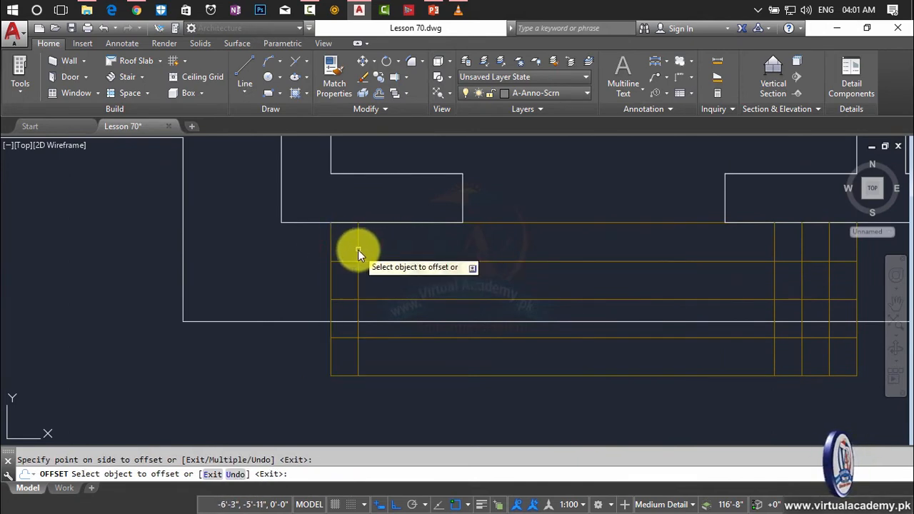
{"action": "left_click", "coordinate": [358, 249]}
{"action": "left_click", "coordinate": [391, 254]}
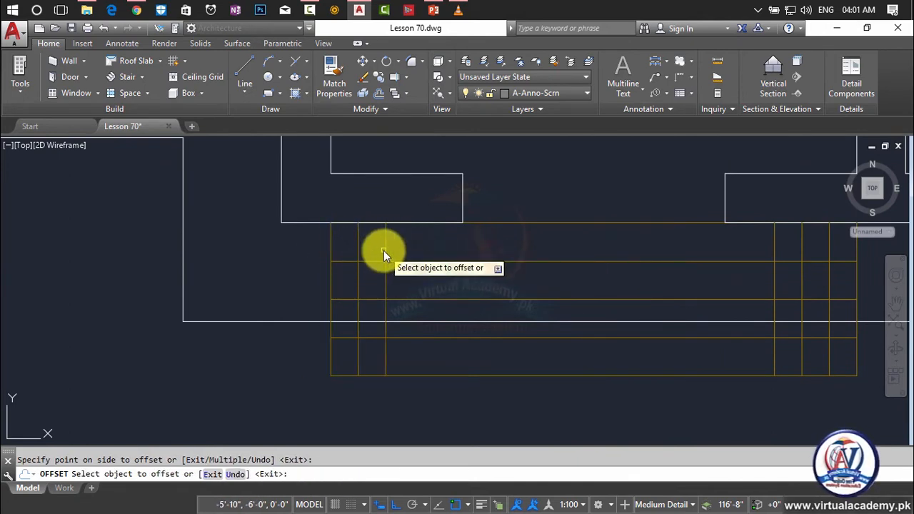
{"action": "left_click", "coordinate": [386, 249]}
{"action": "left_click", "coordinate": [514, 247]}
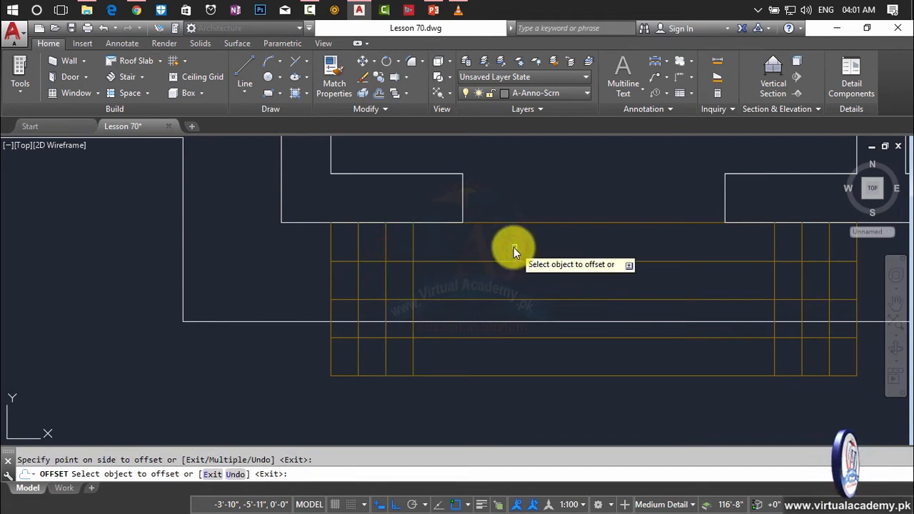
{"action": "key", "text": "Escape"}
Erase the three offset vertical lines inside the left side line of the steps
{"action": "left_click", "coordinate": [445, 240]}
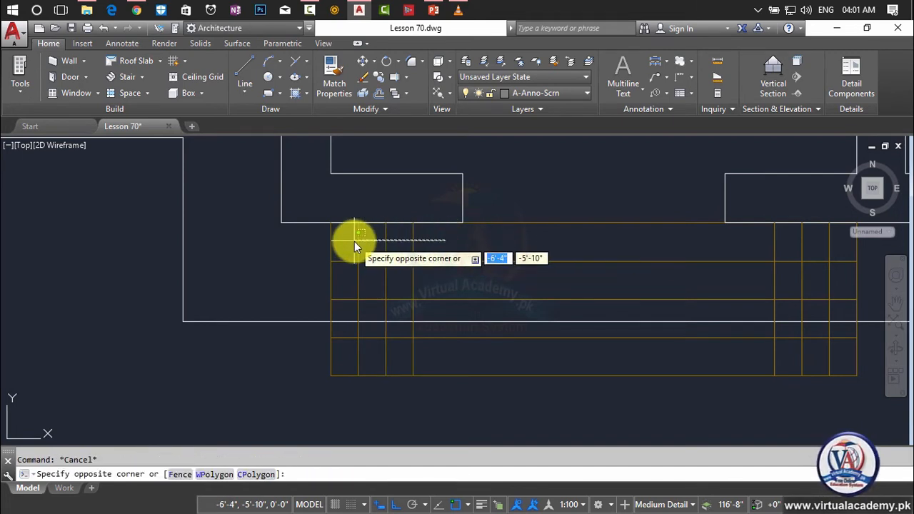
{"action": "left_click", "coordinate": [354, 241]}
{"action": "key", "text": "Delete"}
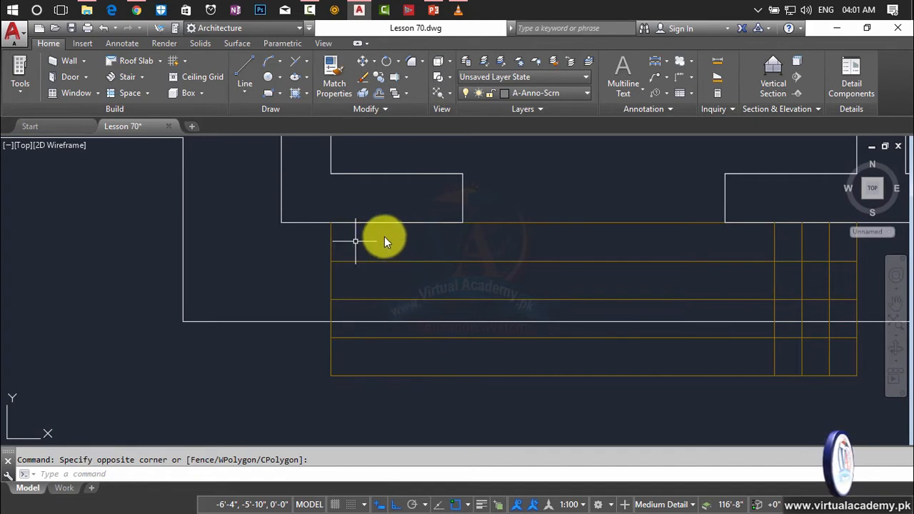
{"action": "scroll", "coordinate": [465, 230], "scroll_direction": "up", "scroll_amount": 4}
{"action": "scroll", "coordinate": [465, 231], "scroll_direction": "down", "scroll_amount": 4}
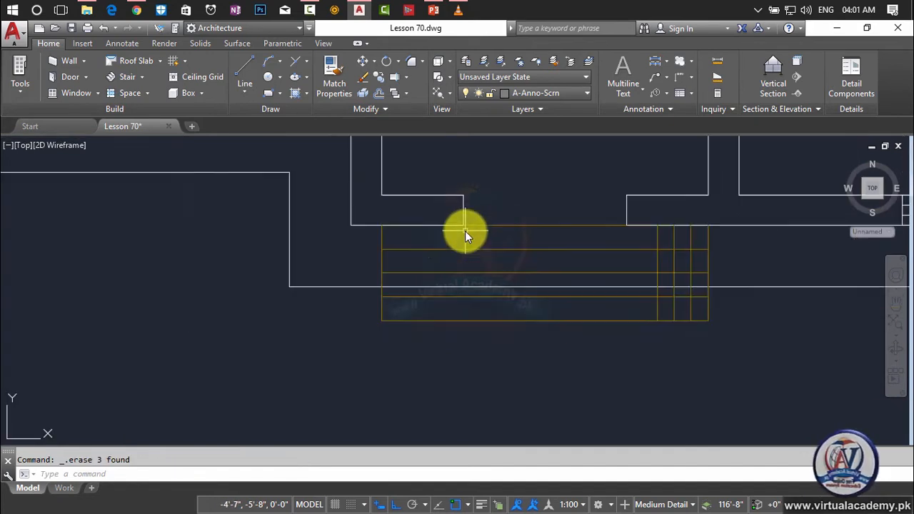
{"action": "left_click", "coordinate": [382, 237]}
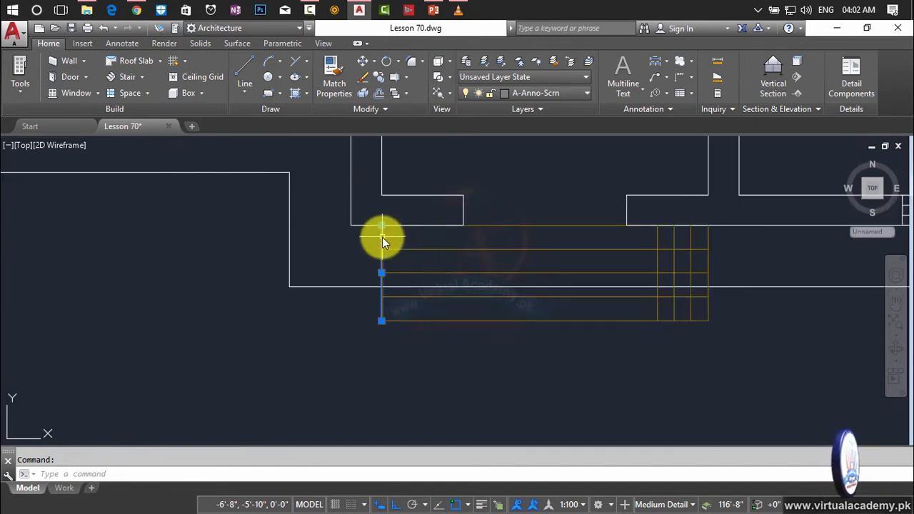
{"action": "key", "text": "Escape"}
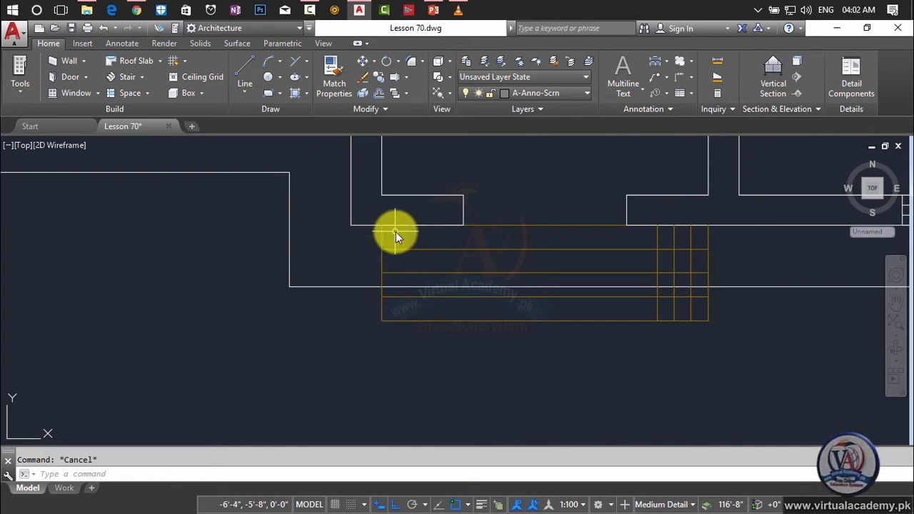
Erase the three vertical lines spaced 5" apart inside the right side line of the steps
{"action": "scroll", "coordinate": [691, 234], "scroll_direction": "up", "scroll_amount": 3}
{"action": "left_click", "coordinate": [691, 235]}
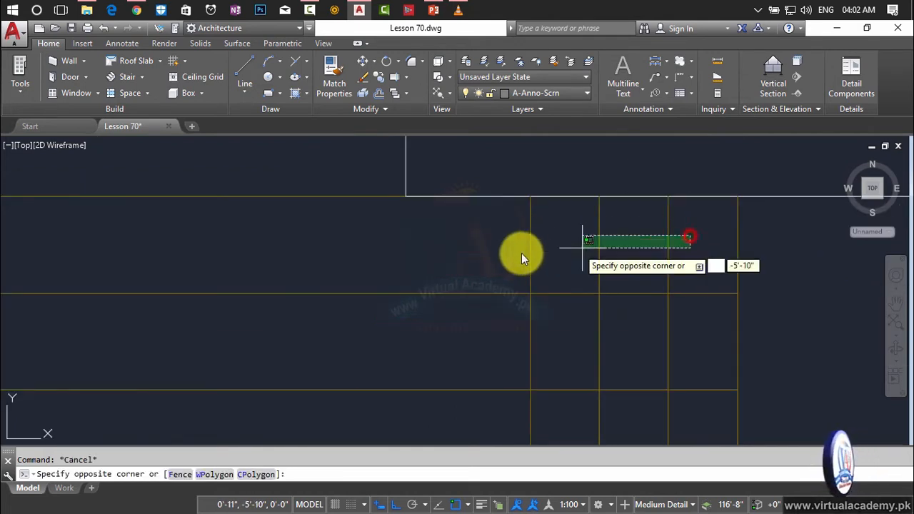
{"action": "left_click", "coordinate": [521, 253]}
{"action": "key", "text": "Delete"}
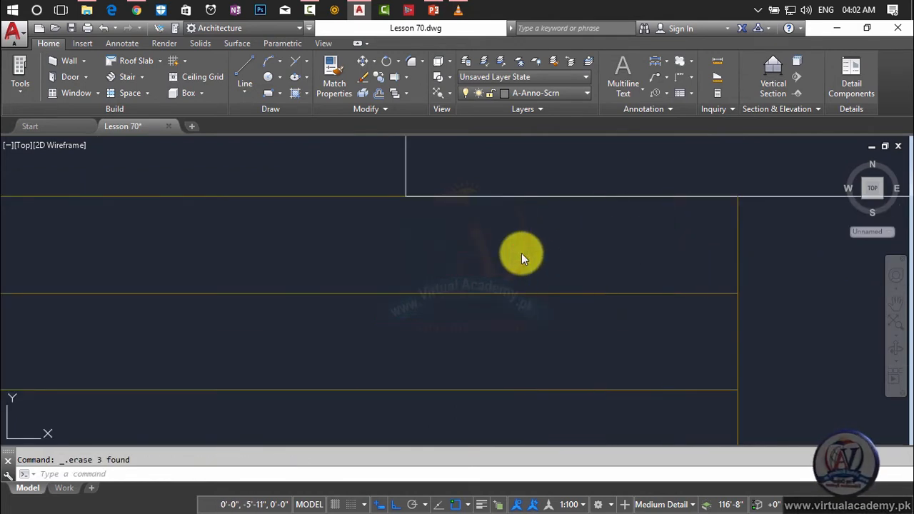
Offset the right side line of the steps inward three times in succession, each at 6"
{"action": "type", "text": "o"}
{"action": "key", "text": "Return"}
{"action": "type", "text": "5"}
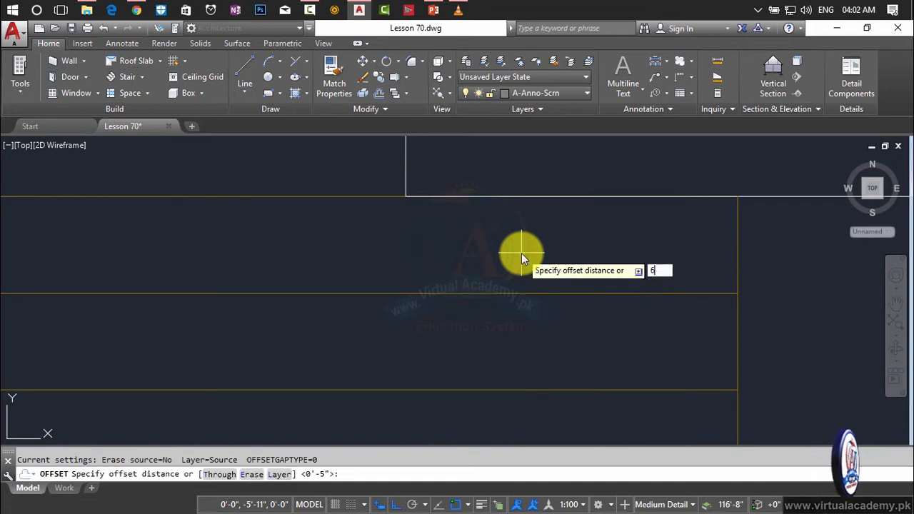
{"action": "key", "text": "Return"}
{"action": "left_click", "coordinate": [738, 264]}
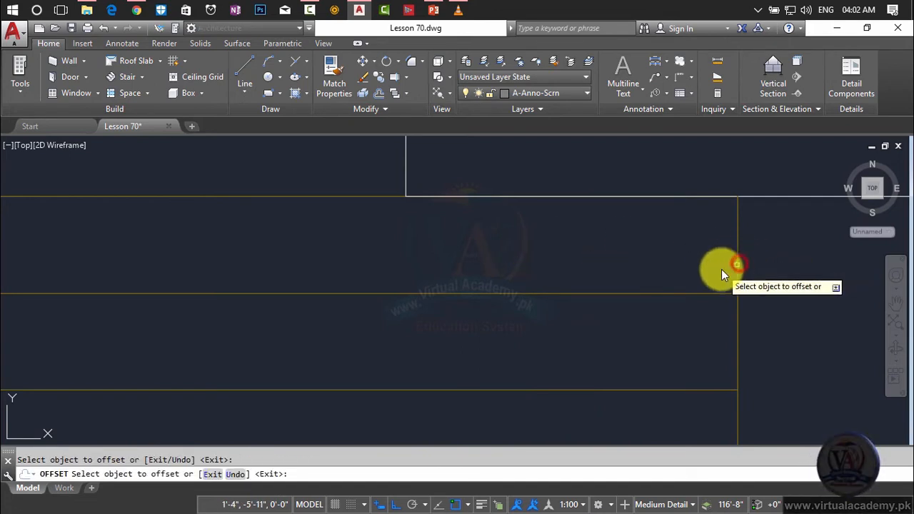
{"action": "left_click", "coordinate": [736, 264]}
{"action": "left_click", "coordinate": [639, 266]}
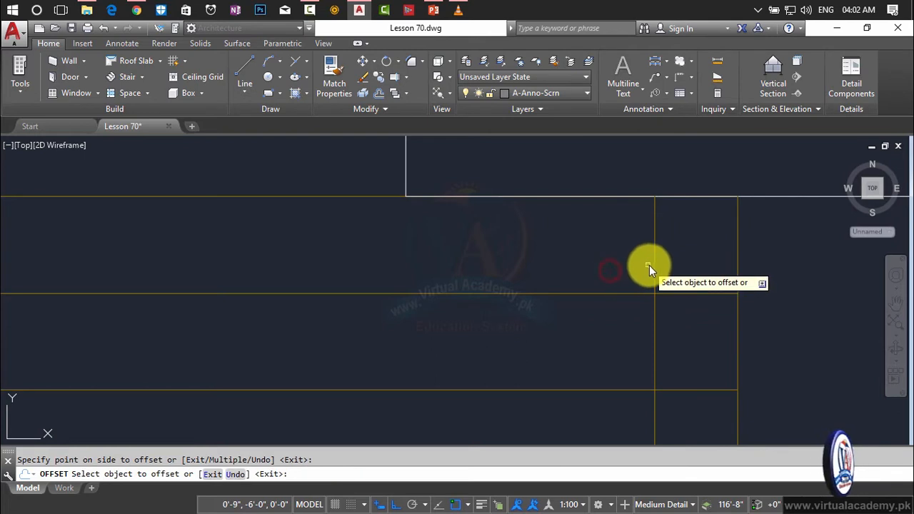
{"action": "left_click", "coordinate": [655, 262]}
{"action": "left_click", "coordinate": [530, 262]}
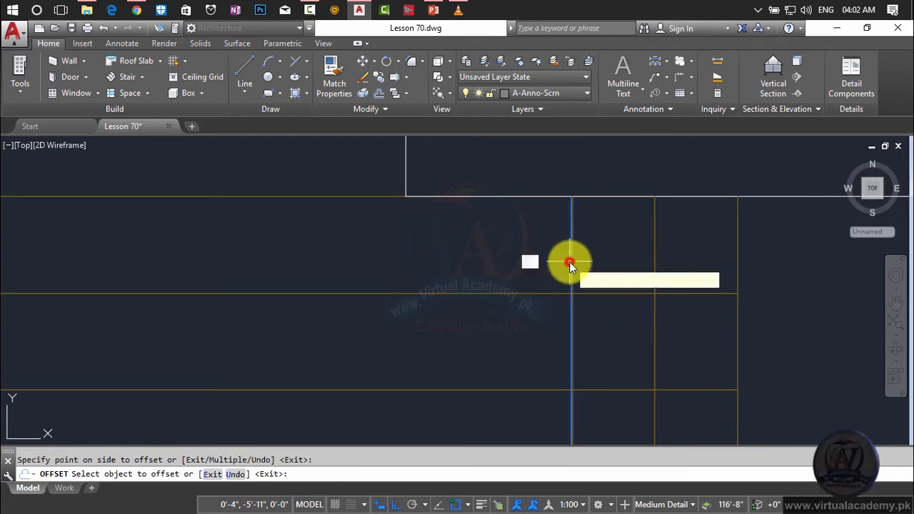
{"action": "left_click", "coordinate": [571, 261]}
{"action": "left_click", "coordinate": [457, 263]}
{"action": "scroll", "coordinate": [528, 273], "scroll_direction": "down", "scroll_amount": 4}
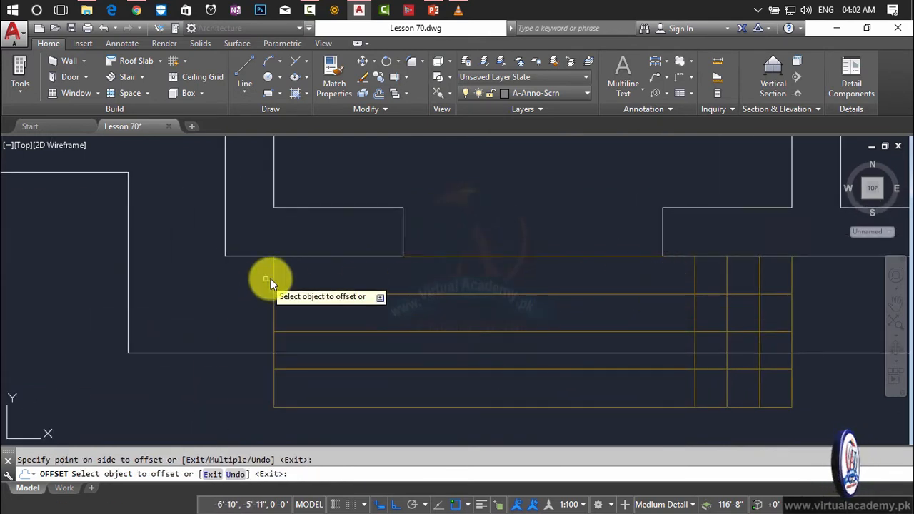
Offset the left side line of the steps inward three times in succession at the same 6" distance
{"action": "left_click", "coordinate": [274, 278]}
{"action": "left_click", "coordinate": [335, 278]}
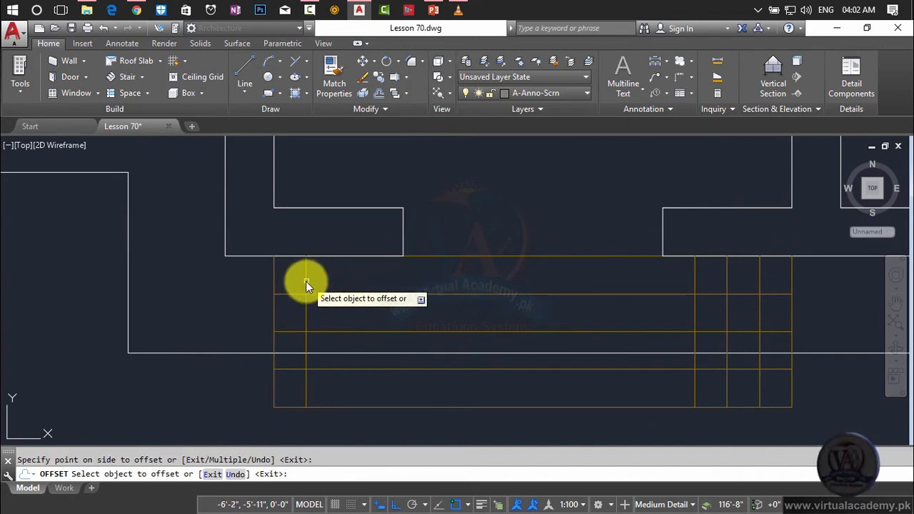
{"action": "left_click", "coordinate": [305, 281]}
{"action": "left_click", "coordinate": [354, 279]}
{"action": "left_click", "coordinate": [339, 279]}
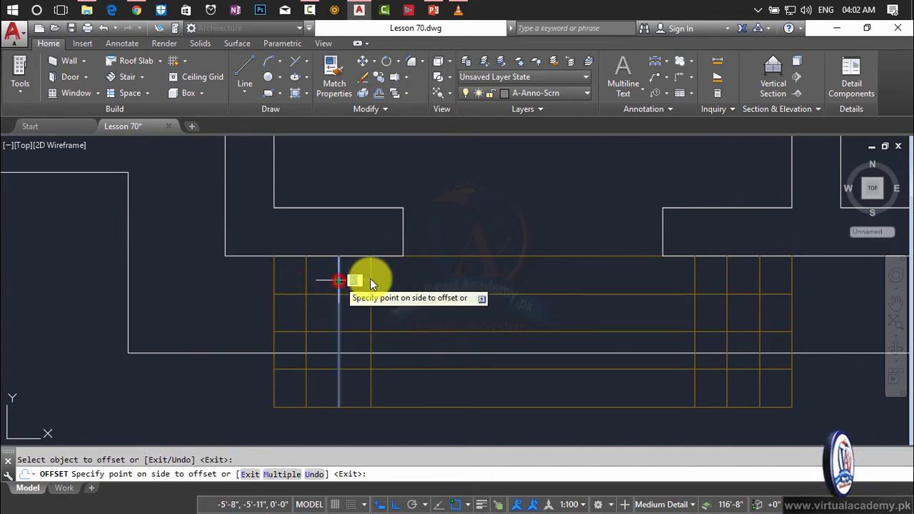
{"action": "left_click", "coordinate": [402, 280]}
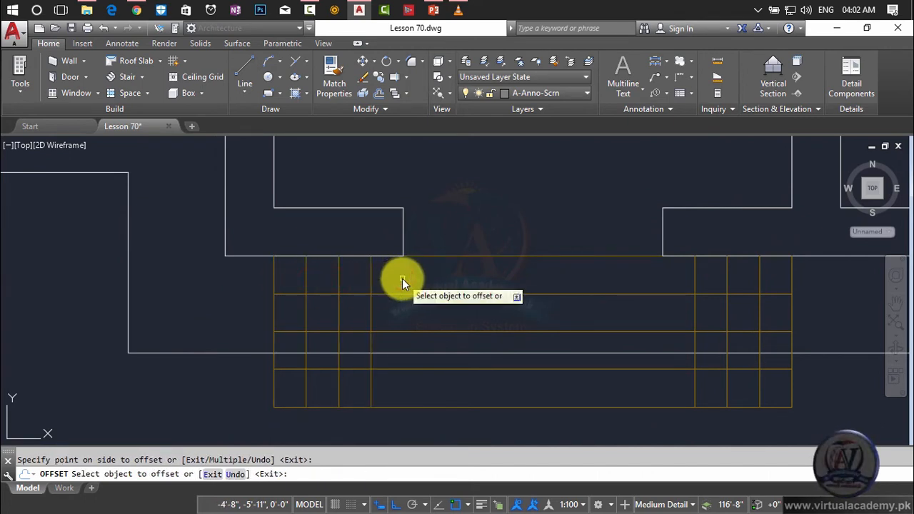
{"action": "key", "text": "Escape"}
Set the current drawing colour to red, index colour 10
{"action": "middle_click_drag", "start_coordinate": [419, 278], "coordinate": [443, 286]}
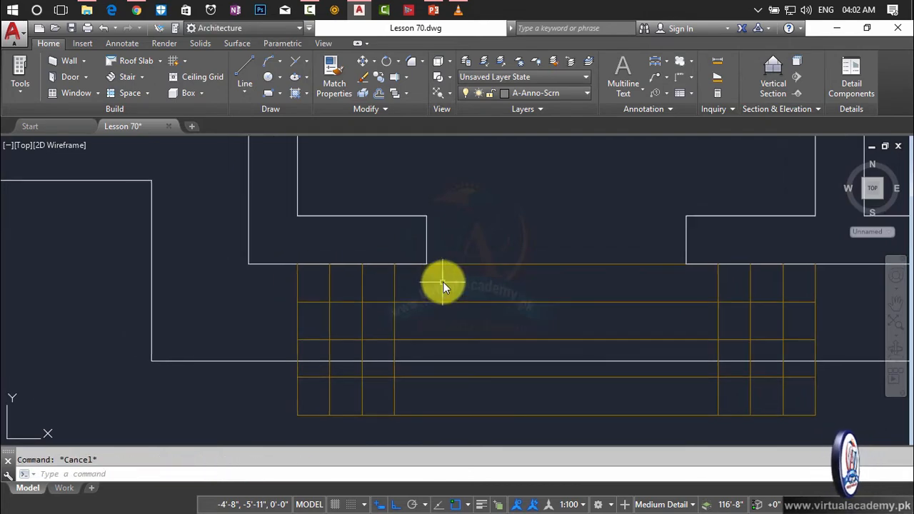
{"action": "scroll", "coordinate": [337, 397], "scroll_direction": "up", "scroll_amount": 5}
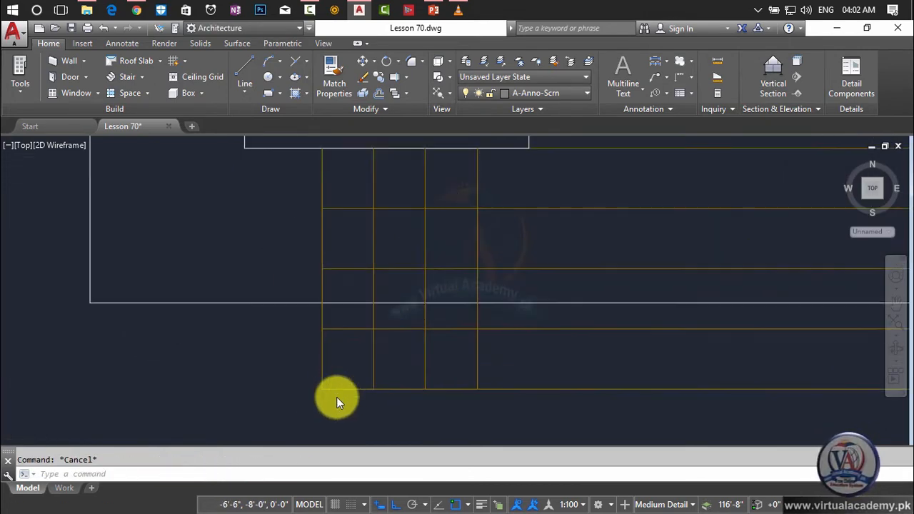
{"action": "type", "text": "COL"}
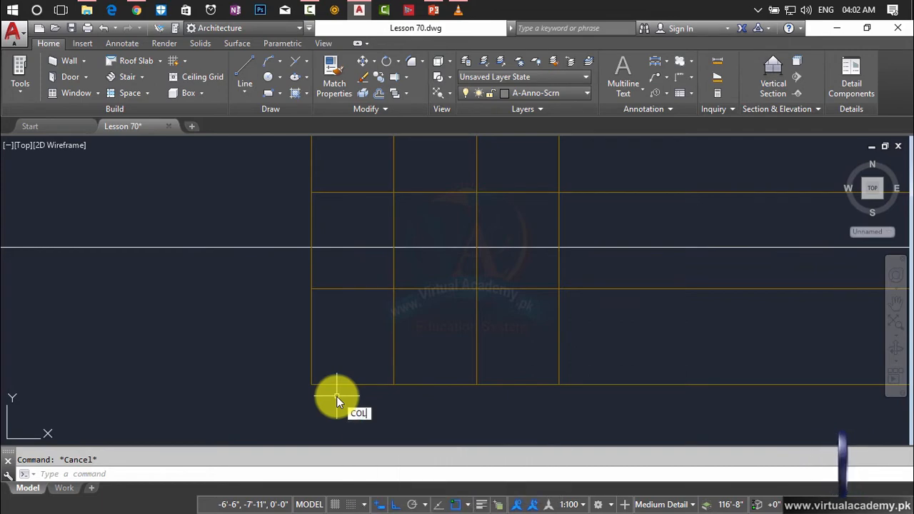
{"action": "key", "text": "Return"}
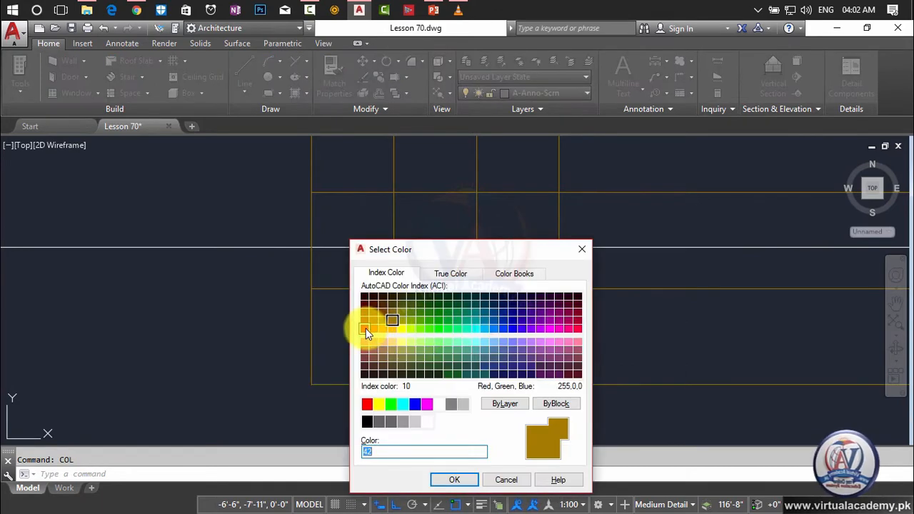
{"action": "left_click", "coordinate": [366, 329]}
{"action": "left_click", "coordinate": [450, 479]}
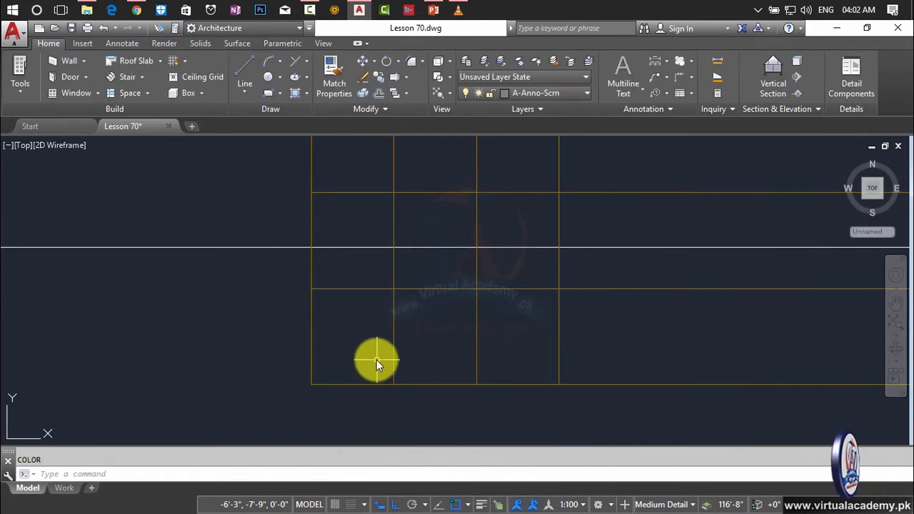
Draw a stair-shaped polyline through the left grid intersections, from the steps' lower-left corner up to the wall line in 6" by 7" increments
{"action": "middle_click_drag", "start_coordinate": [376, 359], "coordinate": [403, 325]}
{"action": "type", "text": "pl"}
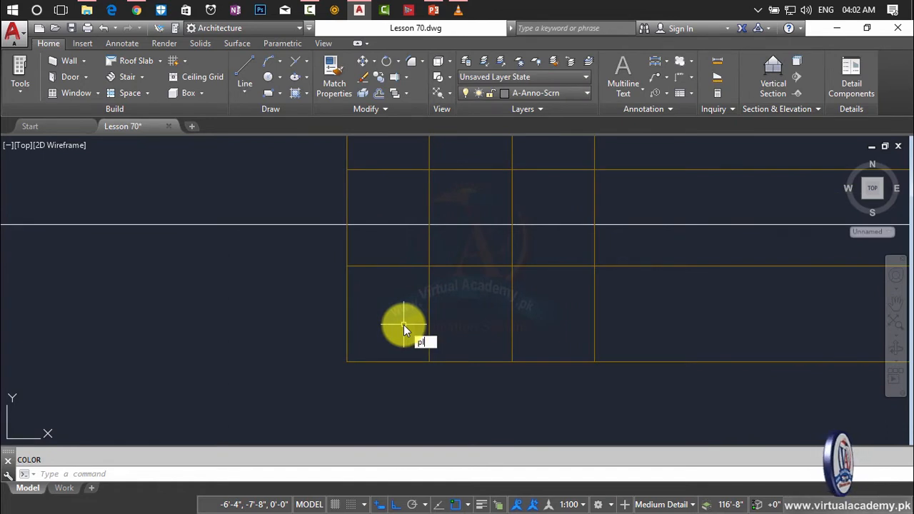
{"action": "key", "text": "Return"}
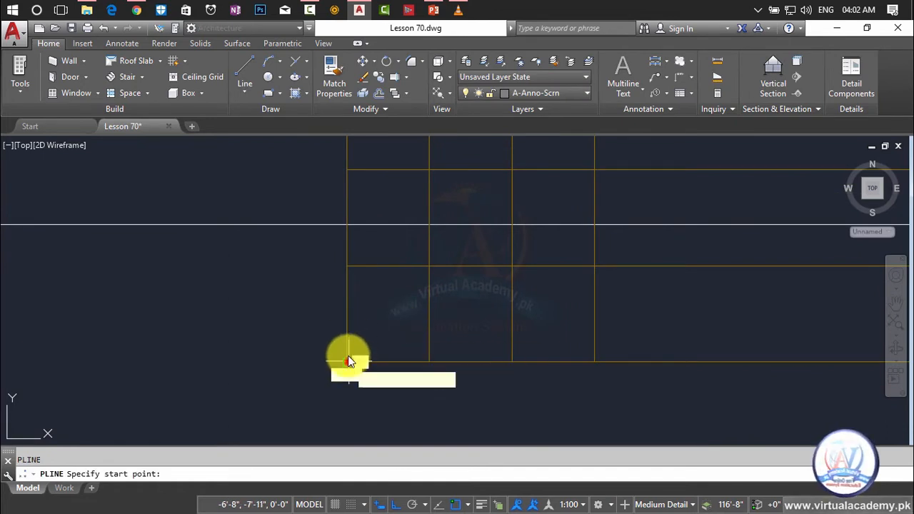
{"action": "left_click", "coordinate": [347, 361]}
{"action": "left_click", "coordinate": [348, 266]}
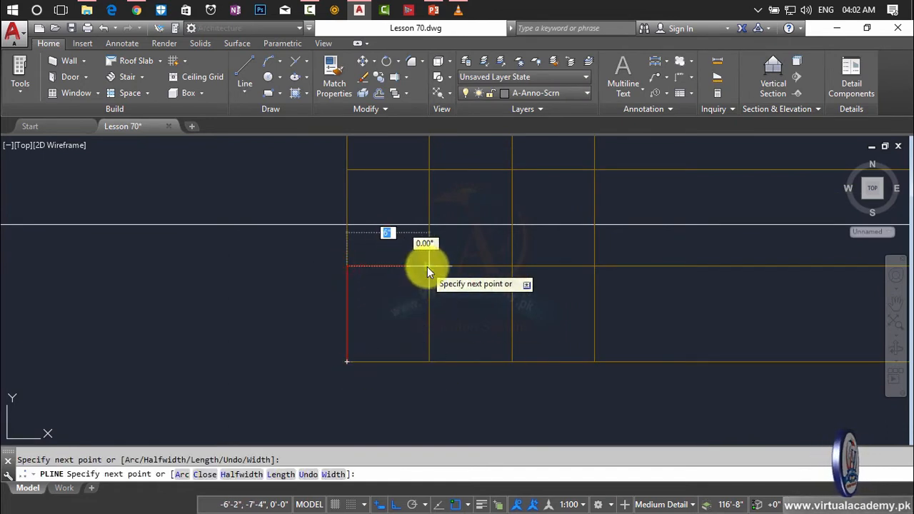
{"action": "left_click", "coordinate": [428, 266]}
{"action": "middle_click_drag", "start_coordinate": [425, 262], "coordinate": [424, 351]}
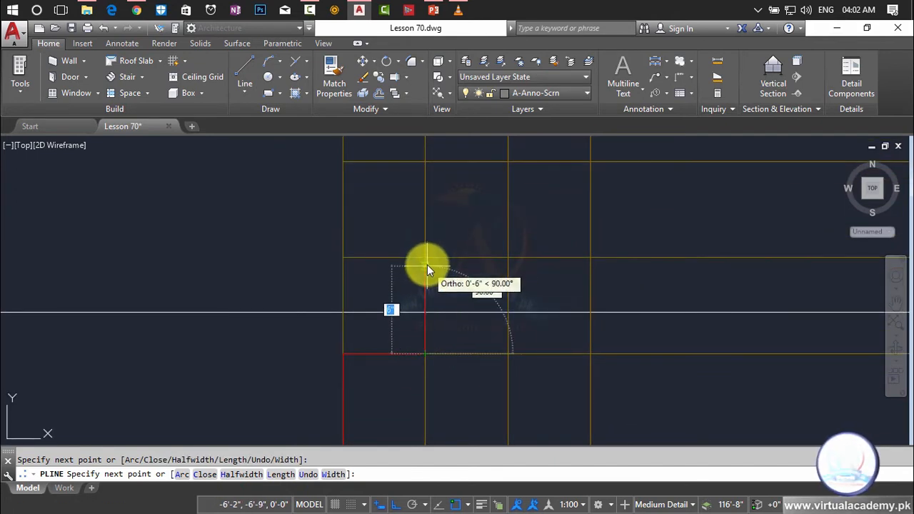
{"action": "left_click", "coordinate": [425, 258]}
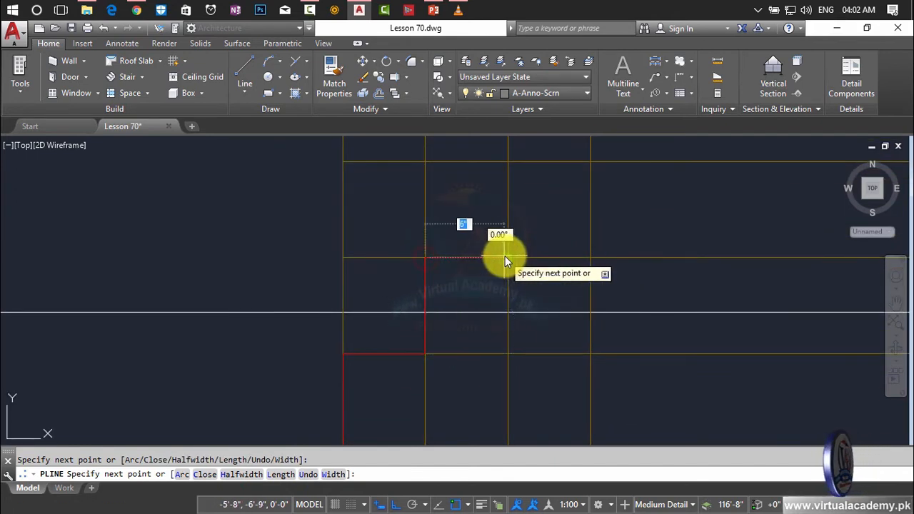
{"action": "middle_click_drag", "start_coordinate": [423, 325], "coordinate": [485, 361]}
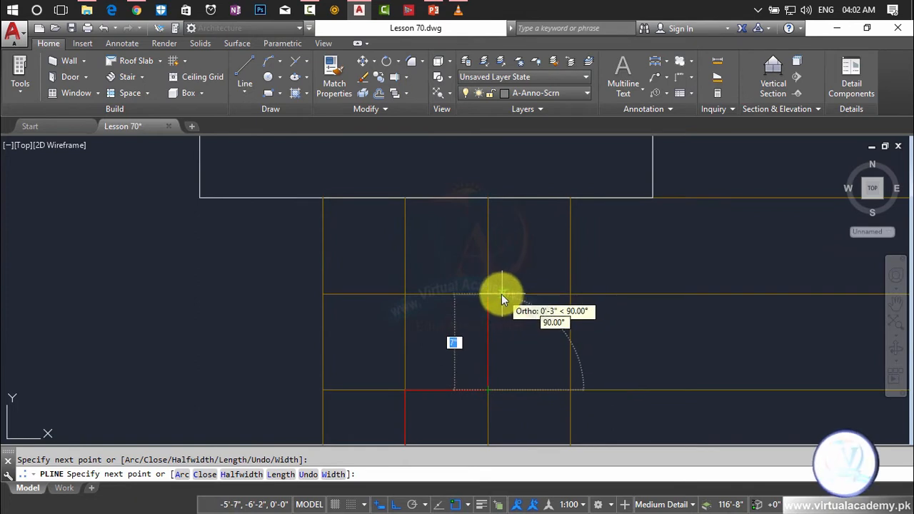
{"action": "left_click", "coordinate": [568, 292]}
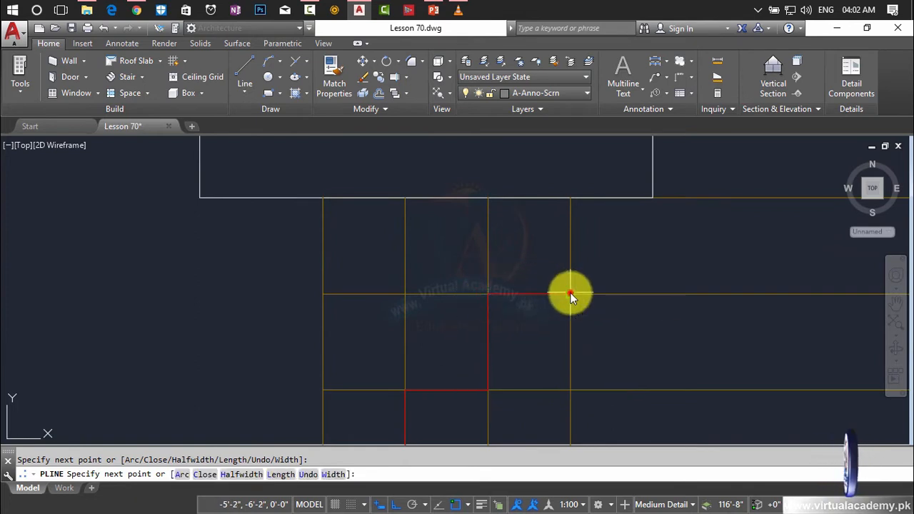
{"action": "left_click", "coordinate": [570, 200]}
{"action": "scroll", "coordinate": [569, 202], "scroll_direction": "down", "scroll_amount": 5}
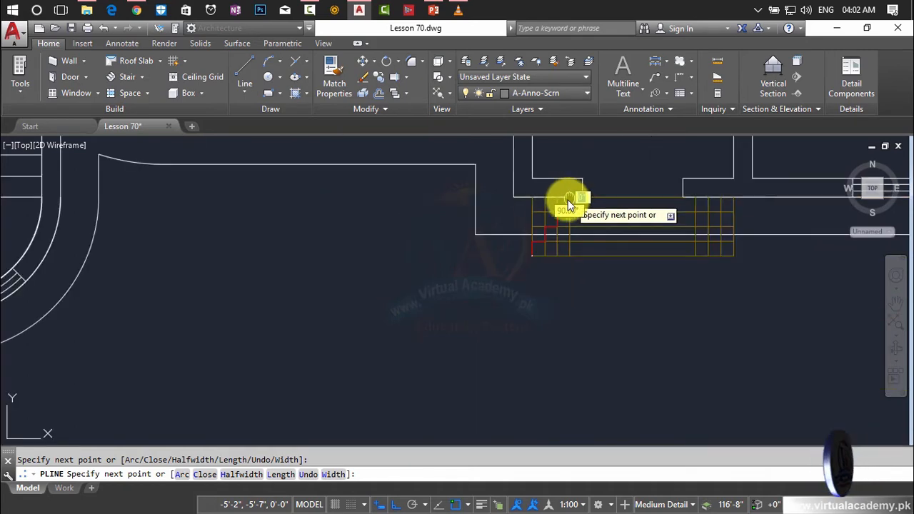
{"action": "middle_click_drag", "start_coordinate": [569, 203], "coordinate": [429, 241]}
{"action": "key", "text": "Escape"}
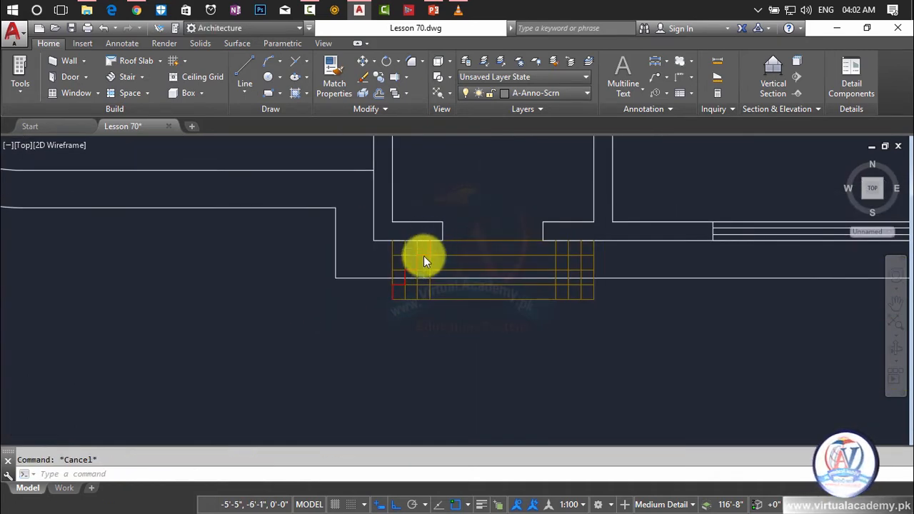
Mirror the red stepped polyline to the right side about the vertical centreline of the steps, keeping the original
{"action": "scroll", "coordinate": [423, 256], "scroll_direction": "up", "scroll_amount": 4}
{"action": "type", "text": "M"}
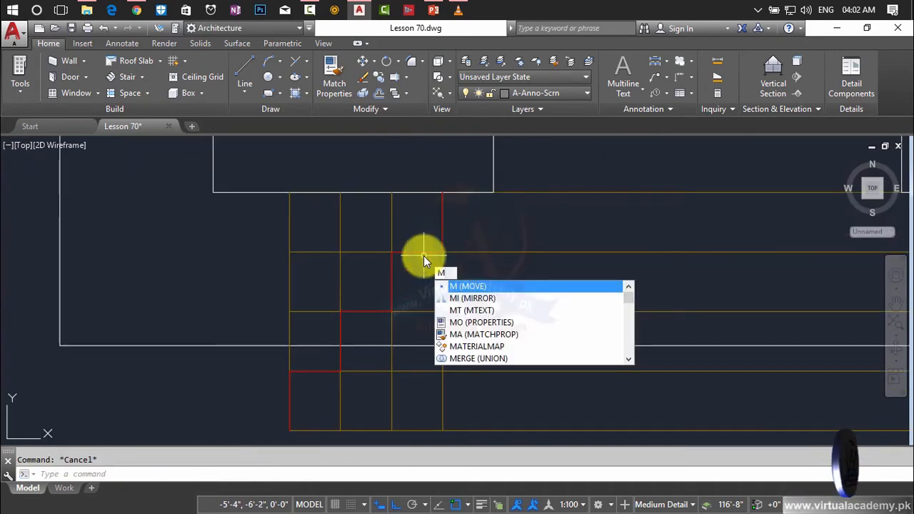
{"action": "type", "text": "I"}
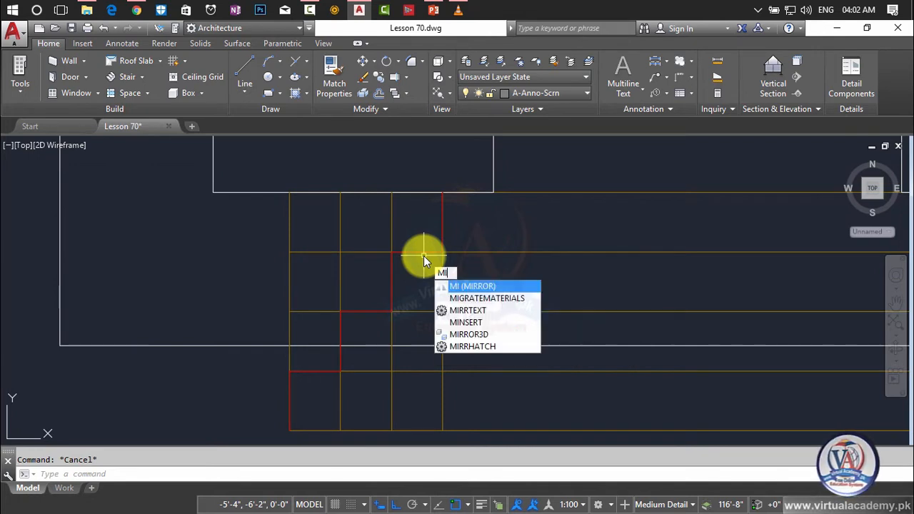
{"action": "key", "text": "Return"}
{"action": "left_click", "coordinate": [426, 251]}
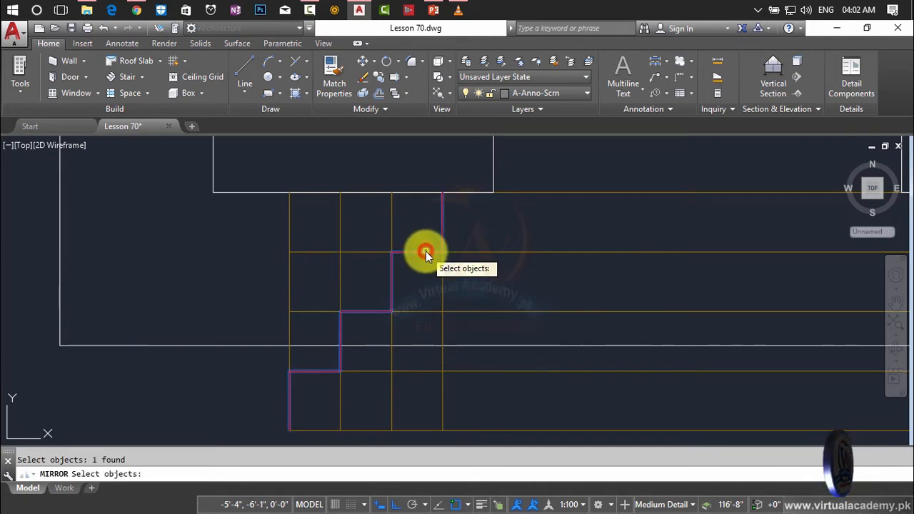
{"action": "key", "text": "Return"}
{"action": "scroll", "coordinate": [666, 223], "scroll_direction": "down", "scroll_amount": 3}
{"action": "middle_click_drag", "start_coordinate": [680, 218], "coordinate": [590, 233]}
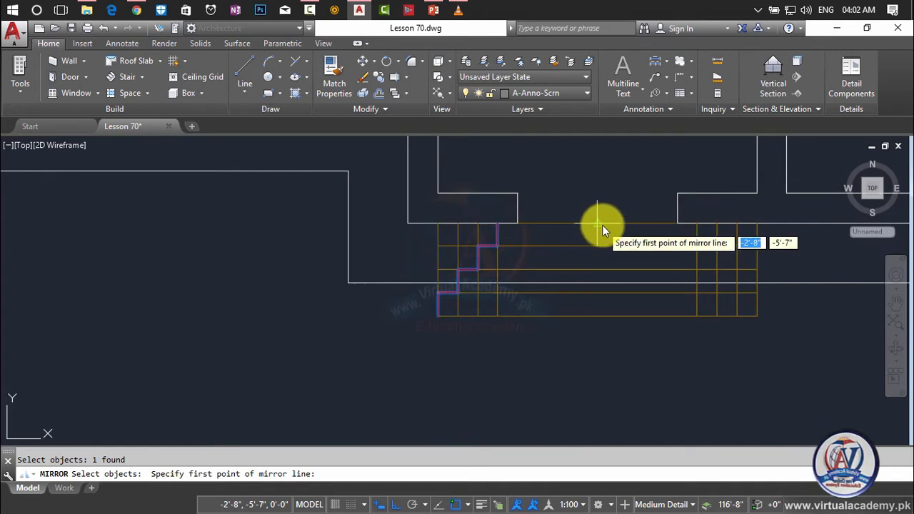
{"action": "left_click", "coordinate": [597, 224]}
{"action": "left_click", "coordinate": [587, 380]}
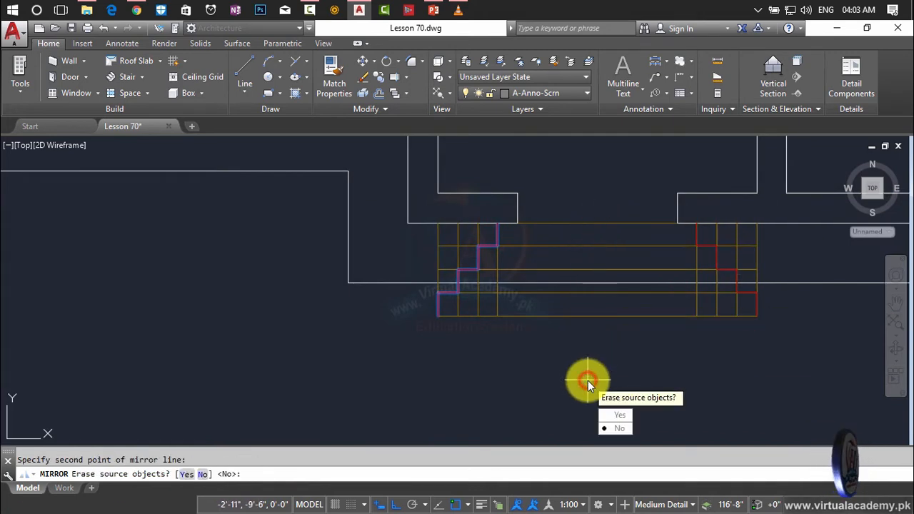
{"action": "key", "text": "Return"}
Trim the construction lines outside the left red stepped polyline in the two rows nearest the wall
{"action": "mouse_move", "coordinate": [487, 270]}
{"action": "middle_mouse_down"}
{"action": "mouse_move", "coordinate": [478, 321]}
{"action": "mouse_move", "coordinate": [465, 285]}
{"action": "middle_mouse_up"}
{"action": "scroll", "coordinate": [478, 326], "scroll_direction": "up", "scroll_amount": 3}
{"action": "scroll", "coordinate": [447, 306], "scroll_direction": "down", "scroll_amount": 4}
{"action": "scroll", "coordinate": [465, 287], "scroll_direction": "up", "scroll_amount": 5}
{"action": "key", "text": "Escape"}
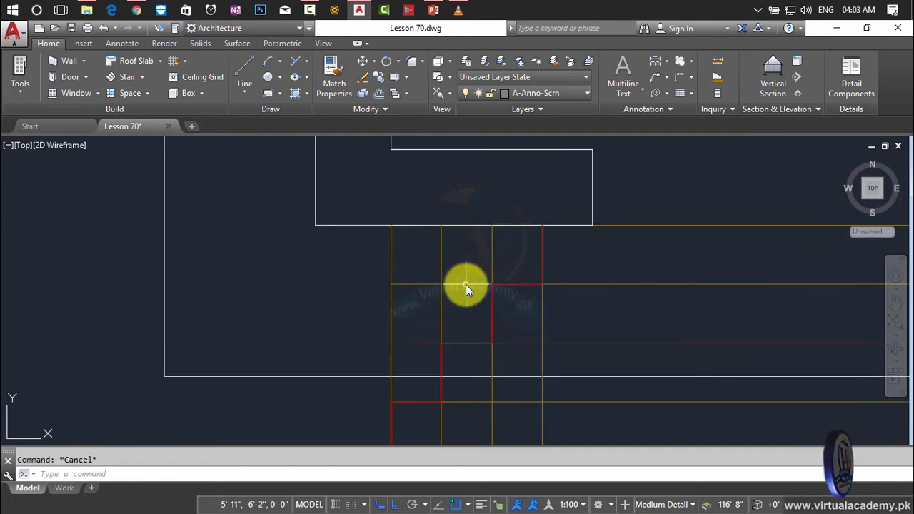
{"action": "type", "text": "tr"}
{"action": "key", "text": "Return"}
{"action": "key", "text": "Return"}
{"action": "left_click", "coordinate": [506, 265]}
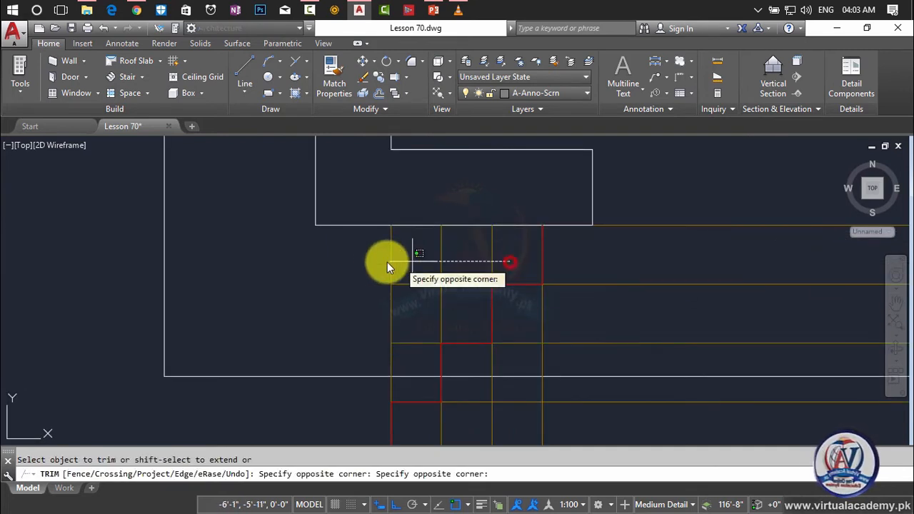
{"action": "left_click", "coordinate": [379, 263]}
{"action": "left_click", "coordinate": [503, 257]}
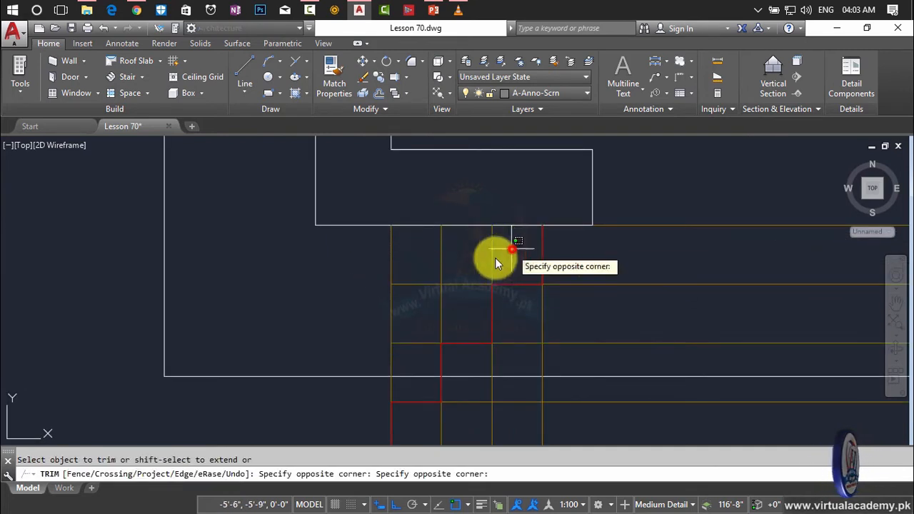
{"action": "left_click", "coordinate": [369, 265]}
{"action": "left_click", "coordinate": [457, 303]}
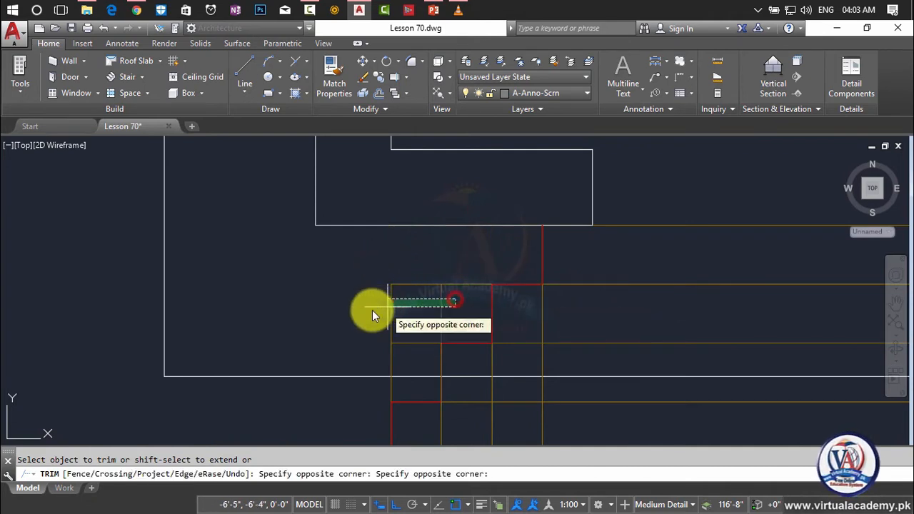
{"action": "left_click", "coordinate": [372, 311]}
{"action": "left_click", "coordinate": [448, 272]}
{"action": "left_click", "coordinate": [429, 294]}
Trim the third row's left-side construction lines above the white horizontal line, both outside and inside the red stepped polyline
{"action": "scroll", "coordinate": [432, 294], "scroll_direction": "down", "scroll_amount": 1}
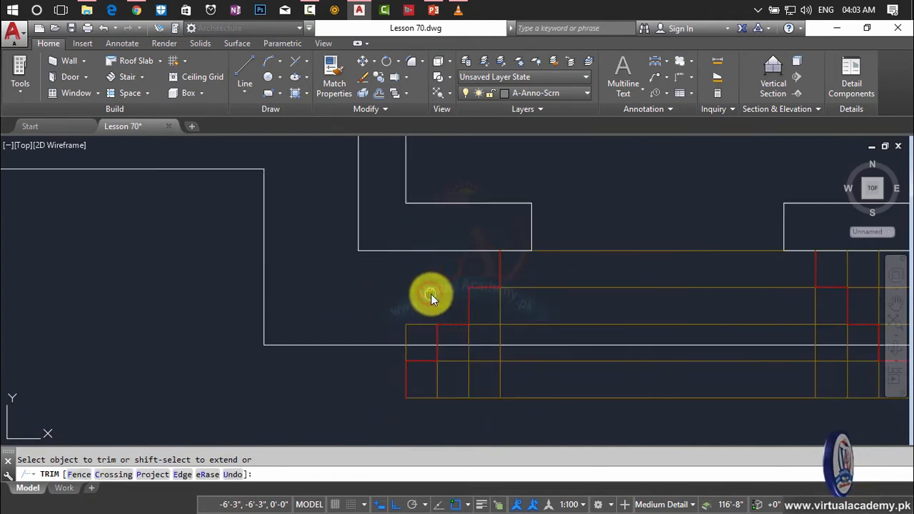
{"action": "middle_click_drag", "start_coordinate": [431, 294], "coordinate": [464, 260]}
{"action": "scroll", "coordinate": [466, 303], "scroll_direction": "up", "scroll_amount": 3}
{"action": "left_click", "coordinate": [427, 292]}
{"action": "left_click", "coordinate": [327, 292]}
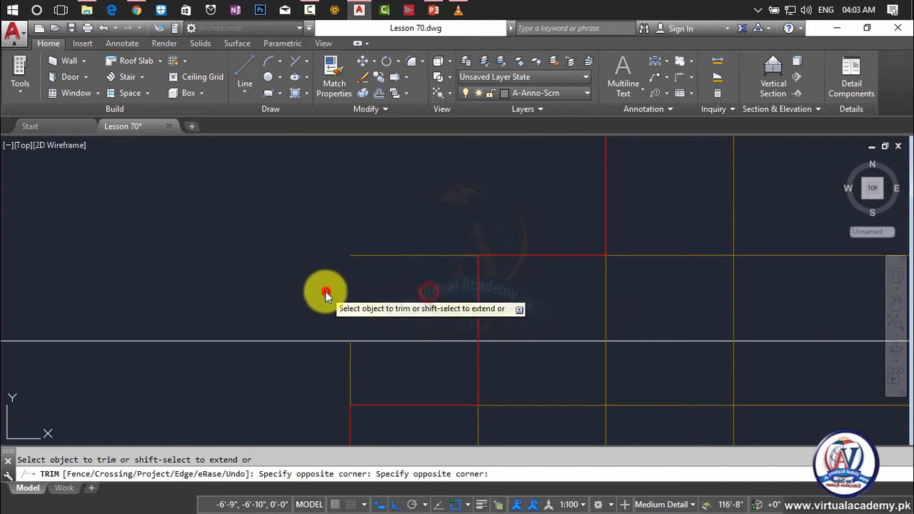
{"action": "left_click", "coordinate": [547, 312]}
{"action": "left_click", "coordinate": [630, 307]}
{"action": "left_click", "coordinate": [560, 310]}
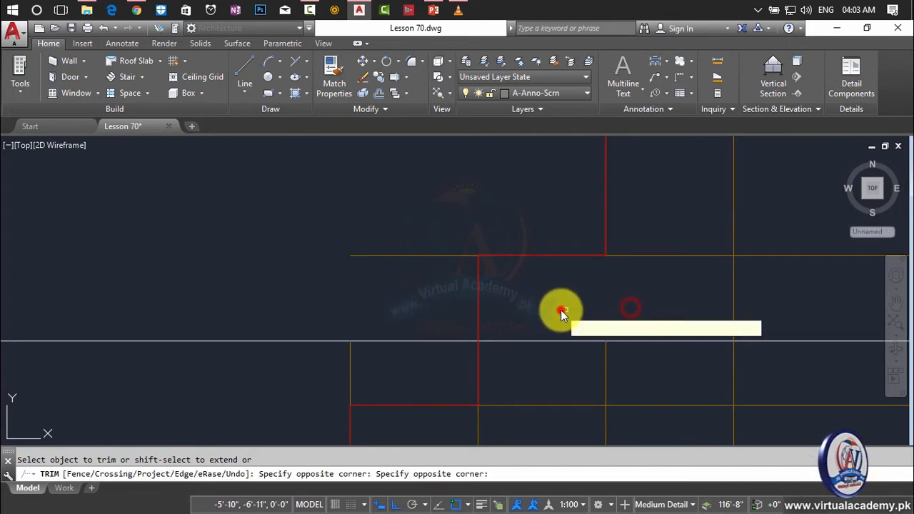
{"action": "left_click", "coordinate": [426, 228]}
{"action": "left_click", "coordinate": [381, 272]}
Trim the third row's left-side vertical construction lines below the white horizontal line, inside and outside the red polyline
{"action": "left_click", "coordinate": [639, 369]}
{"action": "left_click", "coordinate": [598, 376]}
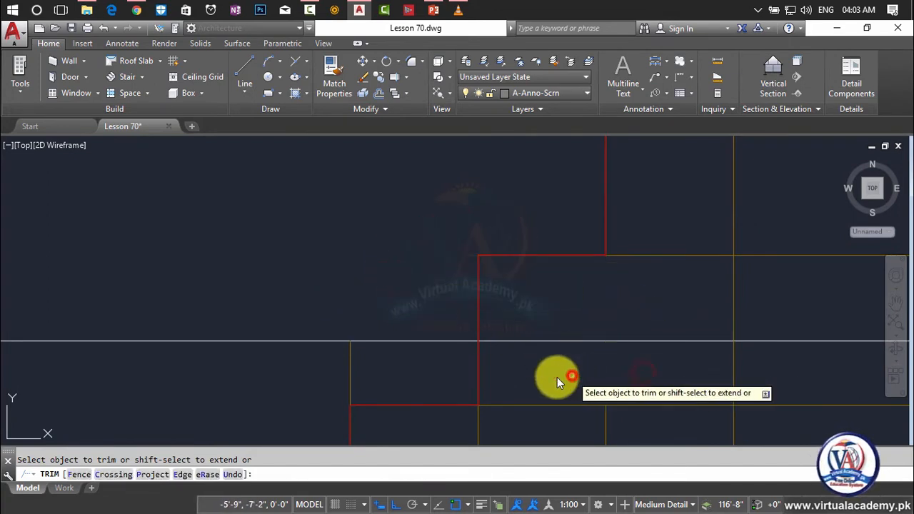
{"action": "left_click", "coordinate": [406, 370]}
{"action": "left_click", "coordinate": [320, 383]}
{"action": "left_click", "coordinate": [770, 379]}
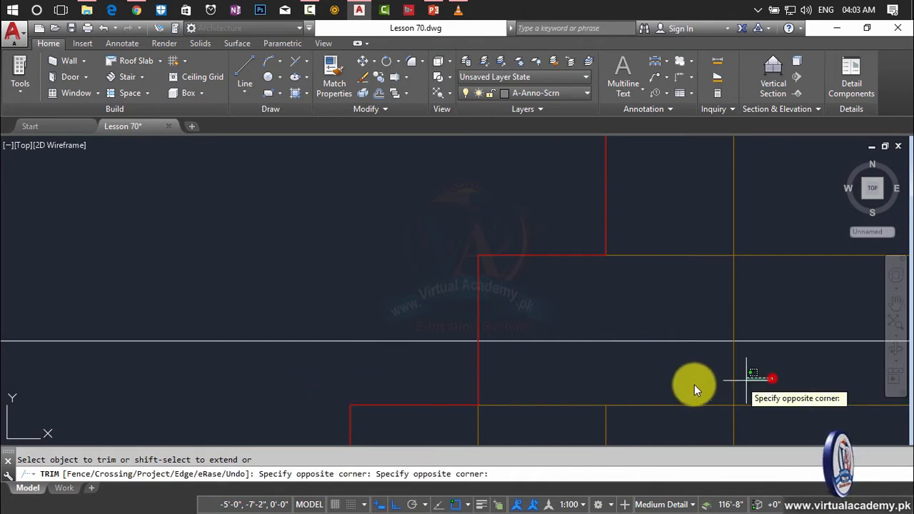
{"action": "left_click", "coordinate": [654, 385]}
{"action": "scroll", "coordinate": [665, 380], "scroll_direction": "down", "scroll_amount": 3}
{"action": "mouse_move", "coordinate": [664, 380]}
{"action": "middle_mouse_down"}
{"action": "mouse_move", "coordinate": [439, 265]}
{"action": "mouse_move", "coordinate": [393, 306]}
{"action": "middle_mouse_up"}
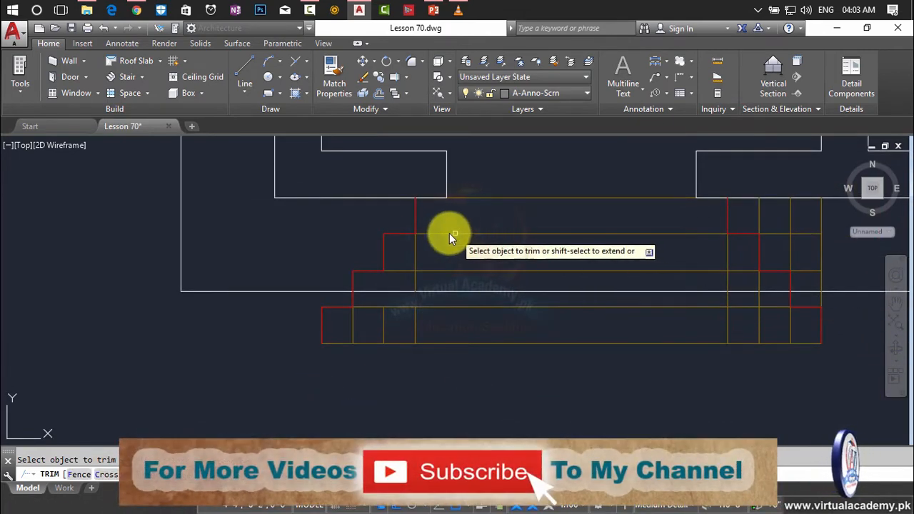
Trim the leftover vertical construction line crossing the second tread from the wall on the left side
{"action": "scroll", "coordinate": [435, 244], "scroll_direction": "up", "scroll_amount": 4}
{"action": "scroll", "coordinate": [383, 285], "scroll_direction": "down", "scroll_amount": 4}
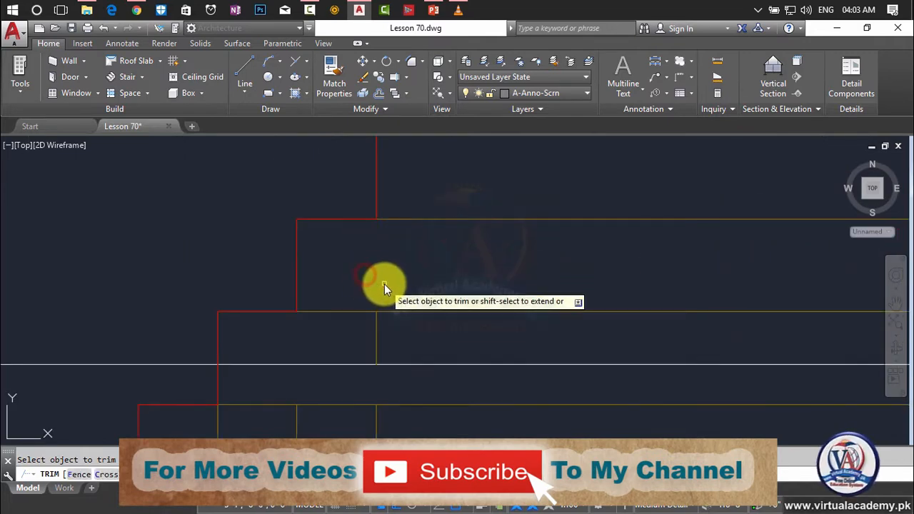
{"action": "scroll", "coordinate": [393, 296], "scroll_direction": "up", "scroll_amount": 5}
{"action": "left_click", "coordinate": [369, 311]}
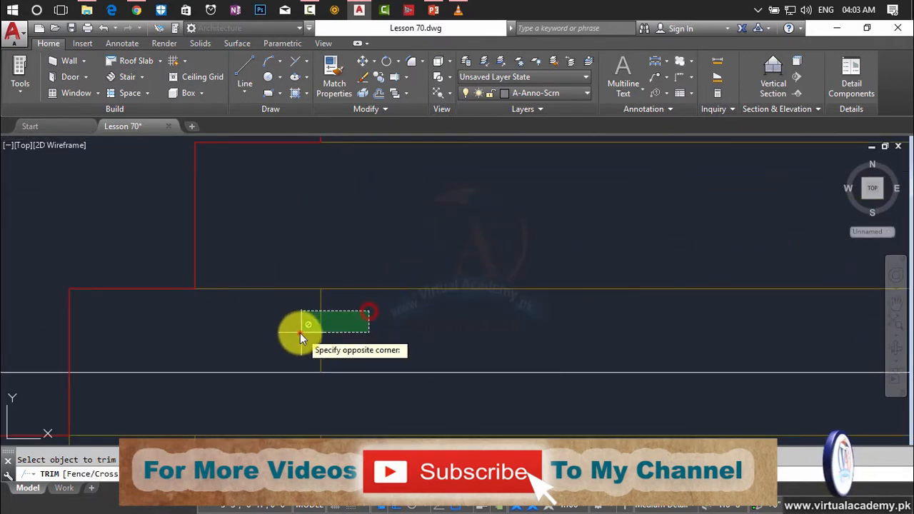
{"action": "left_click", "coordinate": [300, 333]}
{"action": "scroll", "coordinate": [360, 318], "scroll_direction": "down", "scroll_amount": 4}
Trim the vertical construction lines crossing the third tread inside the right red stepped polyline
{"action": "scroll", "coordinate": [679, 328], "scroll_direction": "up", "scroll_amount": 5}
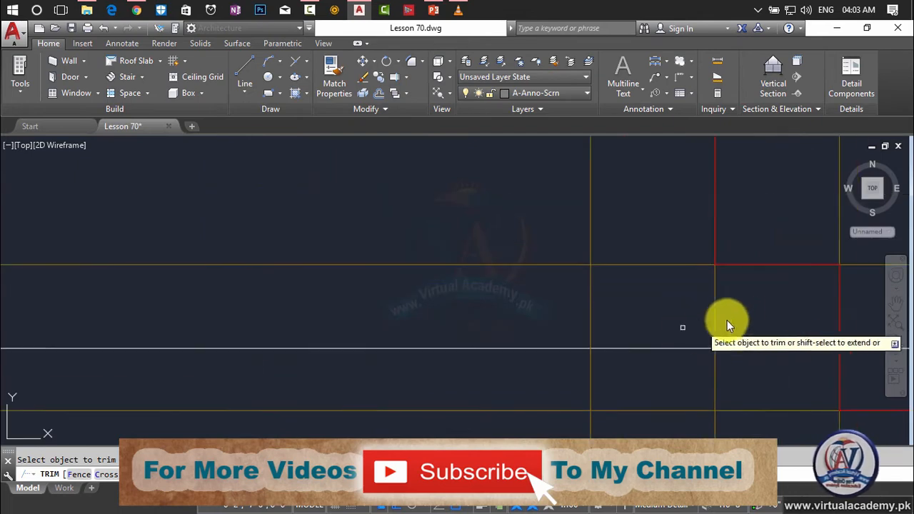
{"action": "scroll", "coordinate": [562, 323], "scroll_direction": "down", "scroll_amount": 7}
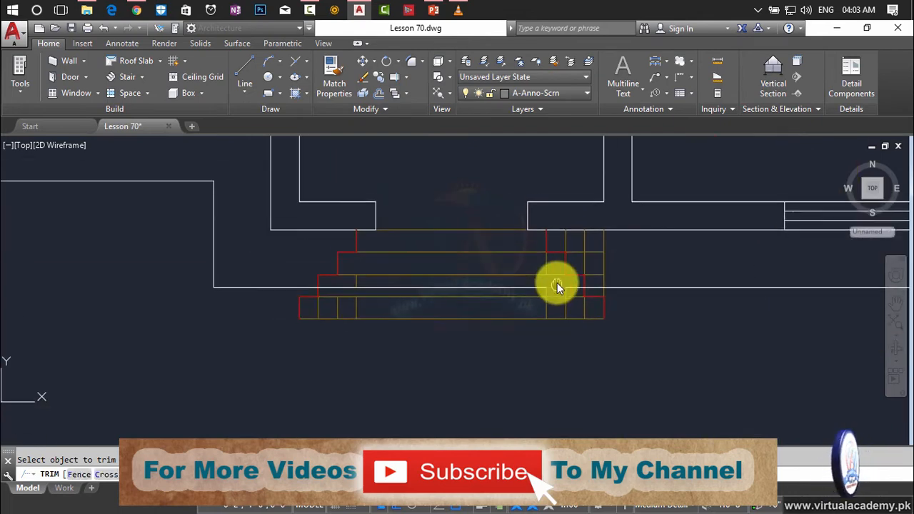
{"action": "scroll", "coordinate": [567, 293], "scroll_direction": "up", "scroll_amount": 5}
{"action": "left_click", "coordinate": [569, 273]}
{"action": "left_click", "coordinate": [422, 265]}
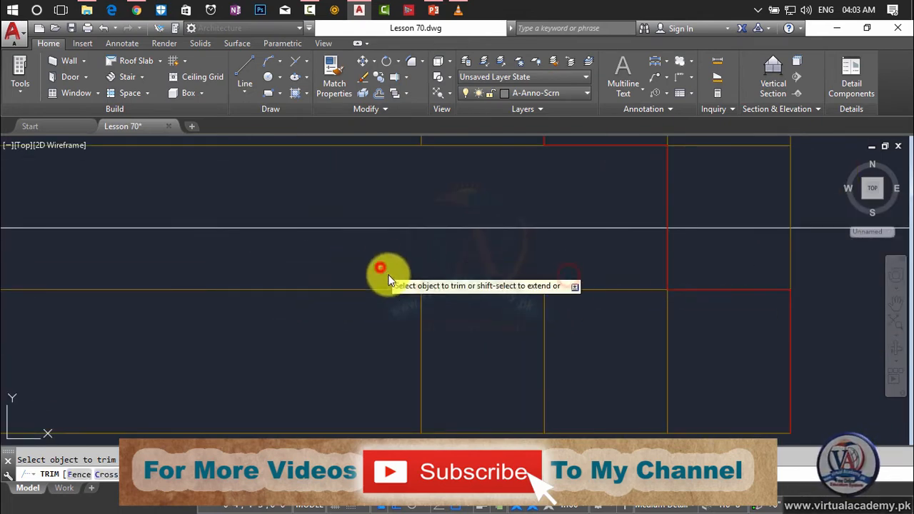
Try to trim the short vertical stub left in the third tread on the left side
{"action": "scroll", "coordinate": [450, 288], "scroll_direction": "down", "scroll_amount": 5}
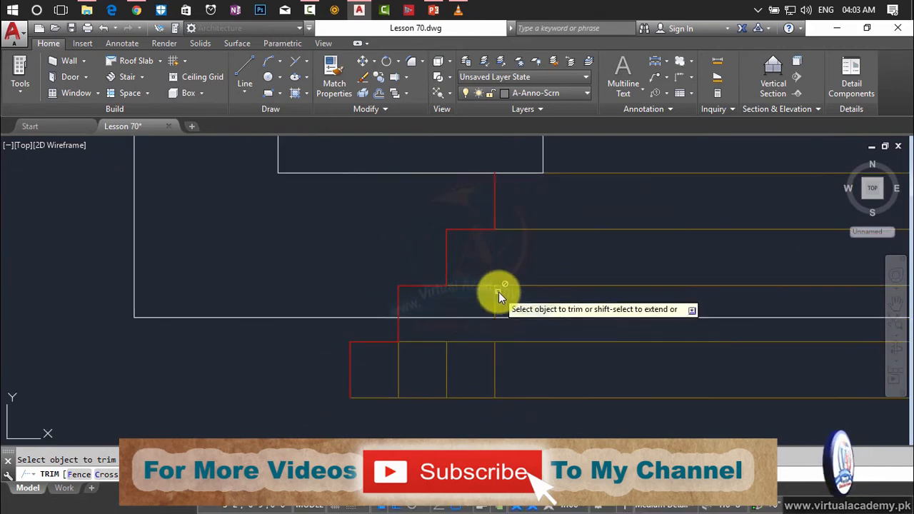
{"action": "scroll", "coordinate": [503, 298], "scroll_direction": "up", "scroll_amount": 5}
{"action": "left_click", "coordinate": [476, 245]}
{"action": "left_click", "coordinate": [376, 311]}
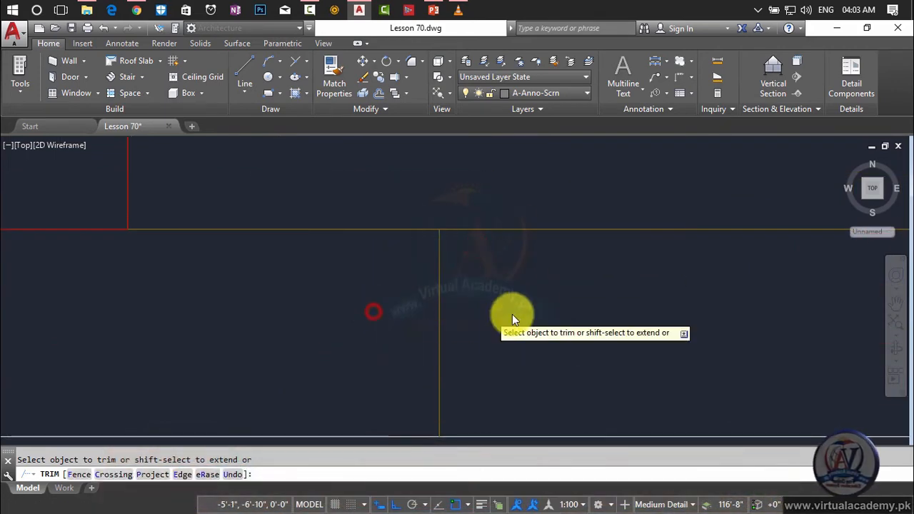
Trim the outermost inner vertical construction lines at the left and right ends of the lowest tread
{"action": "scroll", "coordinate": [520, 314], "scroll_direction": "down", "scroll_amount": 3}
{"action": "scroll", "coordinate": [485, 269], "scroll_direction": "up", "scroll_amount": 4}
{"action": "left_click", "coordinate": [496, 278]}
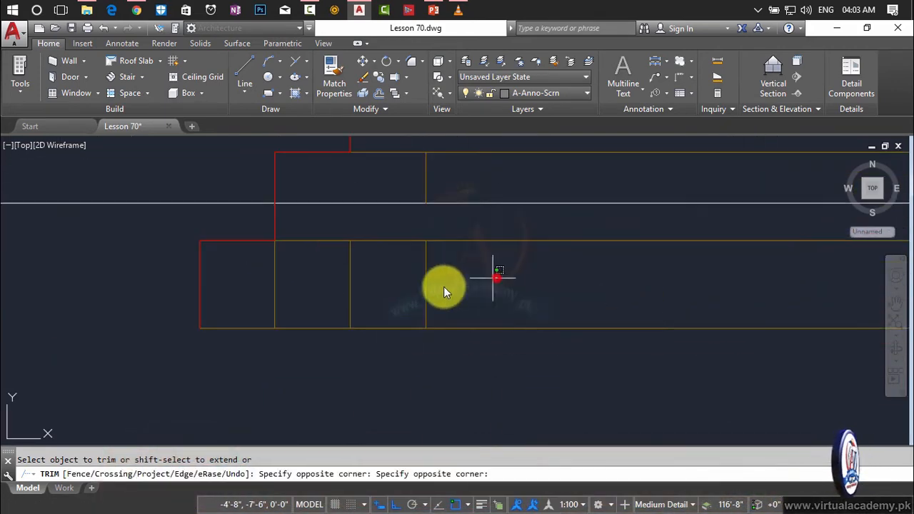
{"action": "left_click", "coordinate": [319, 303]}
{"action": "left_click", "coordinate": [311, 281]}
{"action": "left_click", "coordinate": [264, 298]}
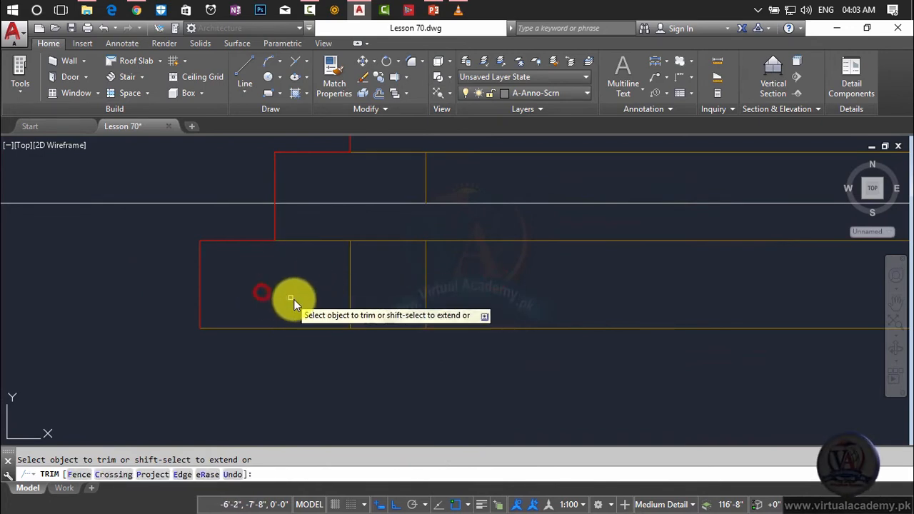
{"action": "scroll", "coordinate": [307, 303], "scroll_direction": "down", "scroll_amount": 3}
{"action": "scroll", "coordinate": [706, 298], "scroll_direction": "up", "scroll_amount": 3}
{"action": "left_click", "coordinate": [707, 295]}
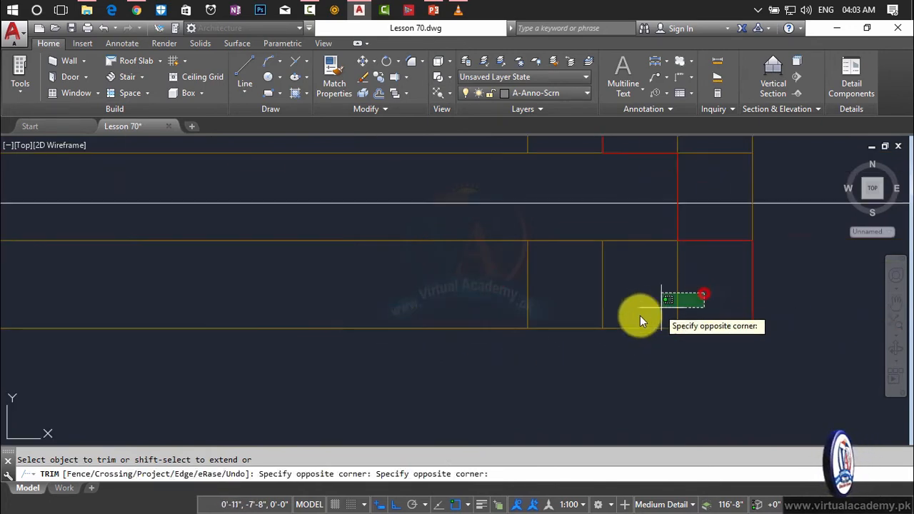
{"action": "left_click", "coordinate": [639, 315]}
Trim the vertical construction line crossing the second tread inside the right red stepped polyline
{"action": "scroll", "coordinate": [643, 324], "scroll_direction": "down", "scroll_amount": 3}
{"action": "scroll", "coordinate": [507, 322], "scroll_direction": "up", "scroll_amount": 4}
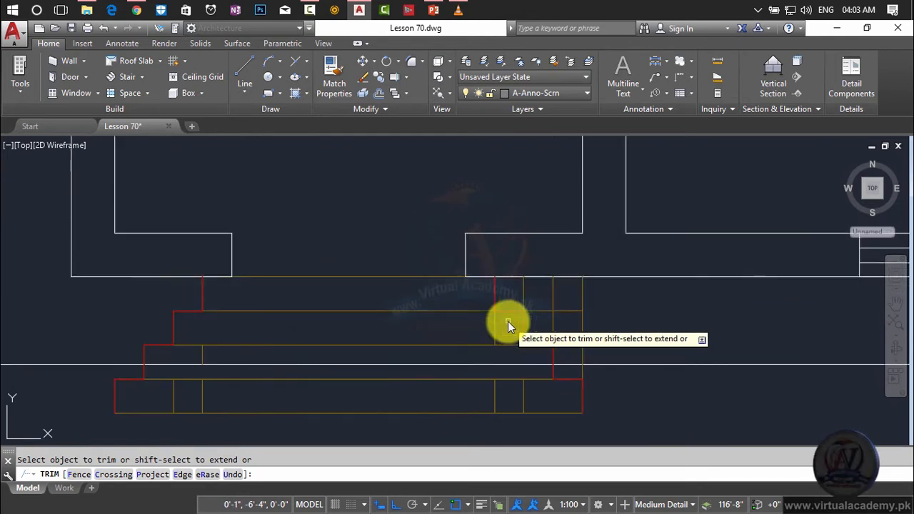
{"action": "left_click", "coordinate": [508, 322]}
{"action": "left_click", "coordinate": [455, 346]}
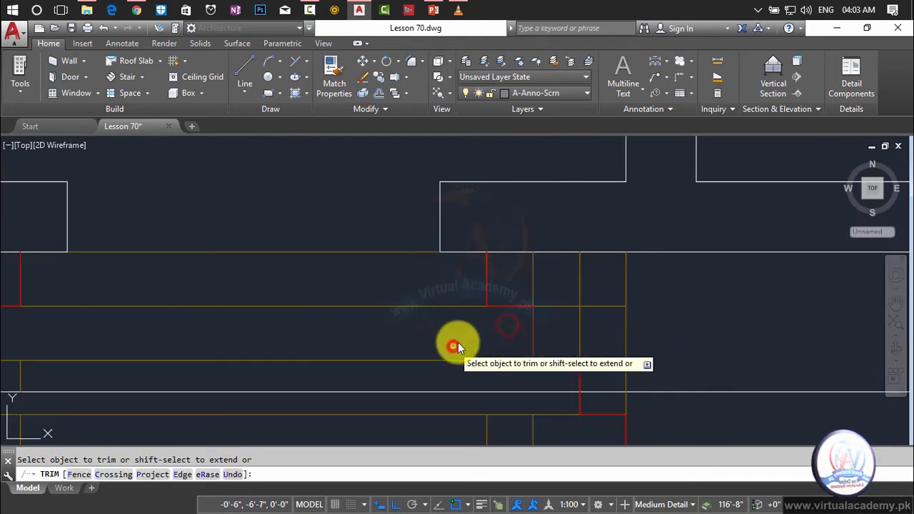
Trim the construction lines outside the right red stepped polyline in the two rows nearest the wall
{"action": "left_click", "coordinate": [606, 287]}
{"action": "left_click", "coordinate": [525, 282]}
{"action": "left_click", "coordinate": [663, 284]}
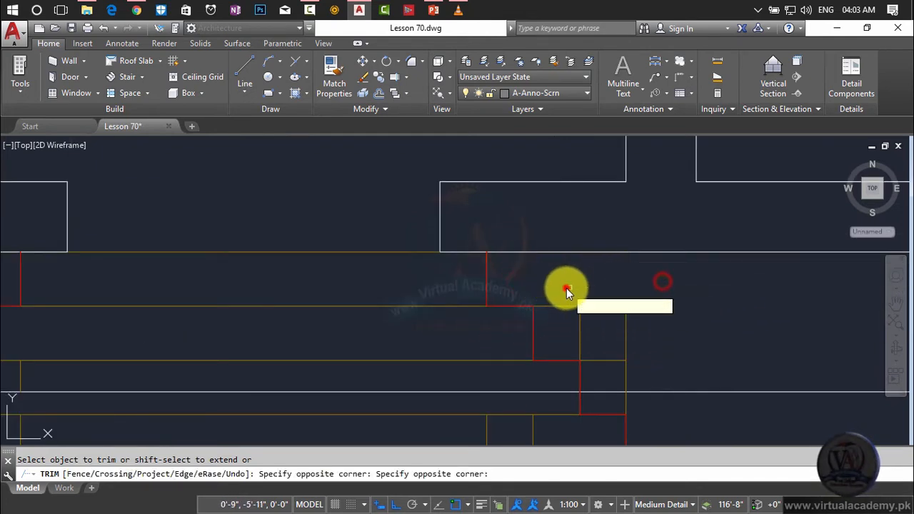
{"action": "left_click", "coordinate": [565, 287]}
{"action": "left_click", "coordinate": [684, 331]}
{"action": "left_click", "coordinate": [557, 334]}
{"action": "left_click", "coordinate": [637, 287]}
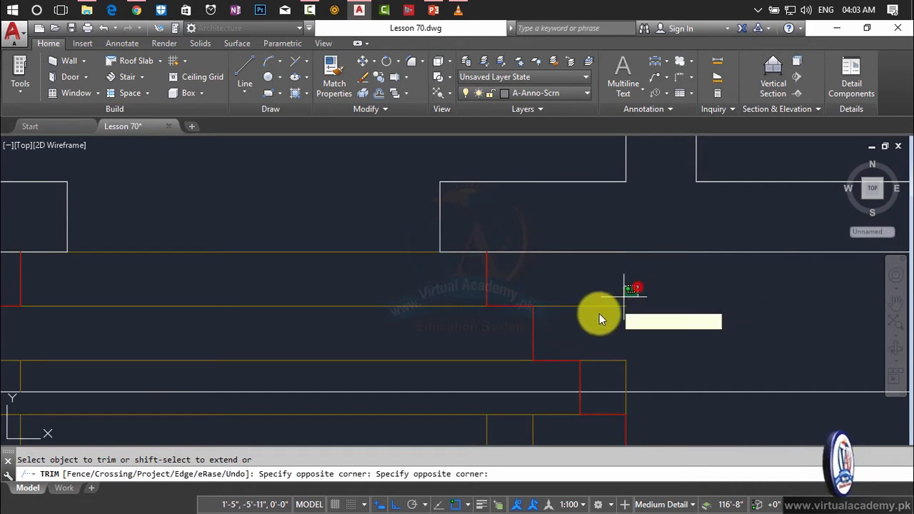
{"action": "left_click", "coordinate": [594, 319]}
Trim the construction lines outside the right red stepped polyline in the third row, above and below the white line
{"action": "left_click", "coordinate": [654, 376]}
{"action": "left_click", "coordinate": [612, 372]}
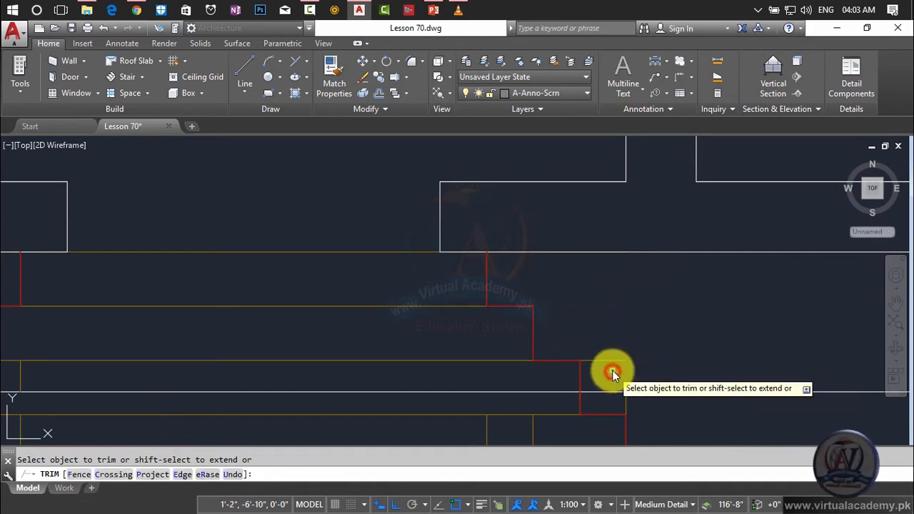
{"action": "left_click", "coordinate": [631, 350]}
{"action": "left_click", "coordinate": [607, 361]}
{"action": "scroll", "coordinate": [619, 401], "scroll_direction": "up", "scroll_amount": 5}
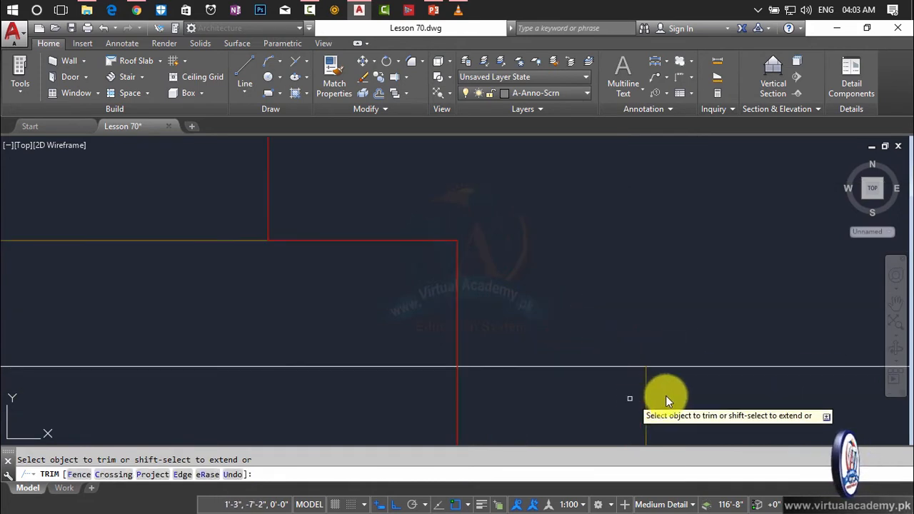
{"action": "left_click", "coordinate": [686, 395]}
{"action": "left_click", "coordinate": [621, 409]}
Erase the four leftover vertical construction lines in the lowest tread and the short stub in the third tread
{"action": "scroll", "coordinate": [620, 409], "scroll_direction": "down", "scroll_amount": 5}
{"action": "middle_click_drag", "start_coordinate": [629, 399], "coordinate": [728, 305]}
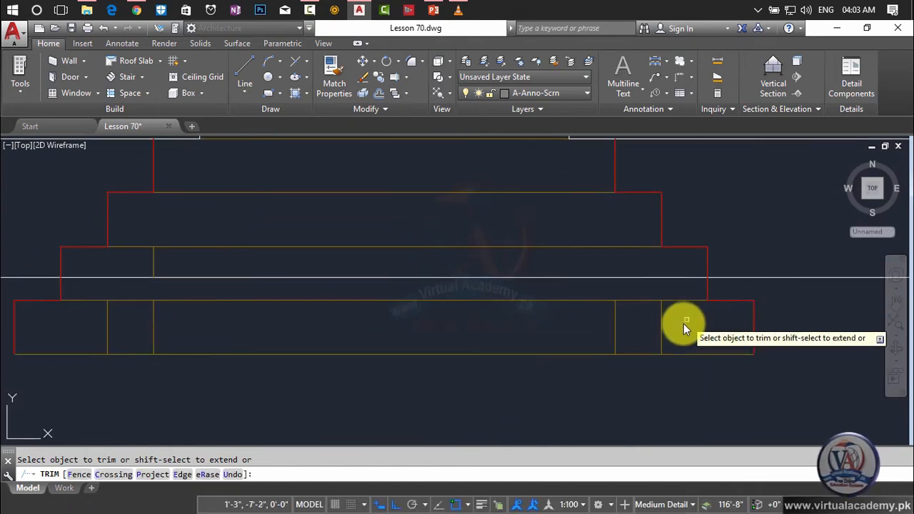
{"action": "key", "text": "Escape"}
{"action": "left_click", "coordinate": [677, 325]}
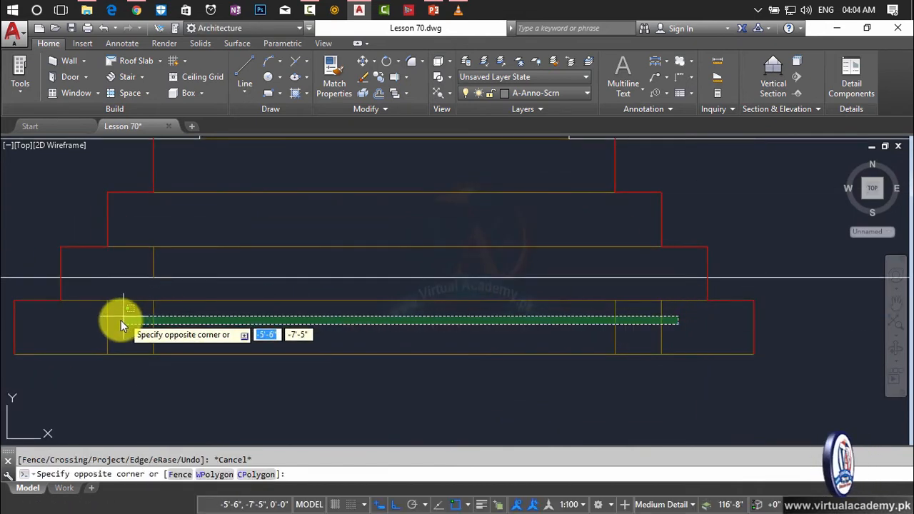
{"action": "left_click", "coordinate": [97, 328]}
{"action": "key", "text": "Delete"}
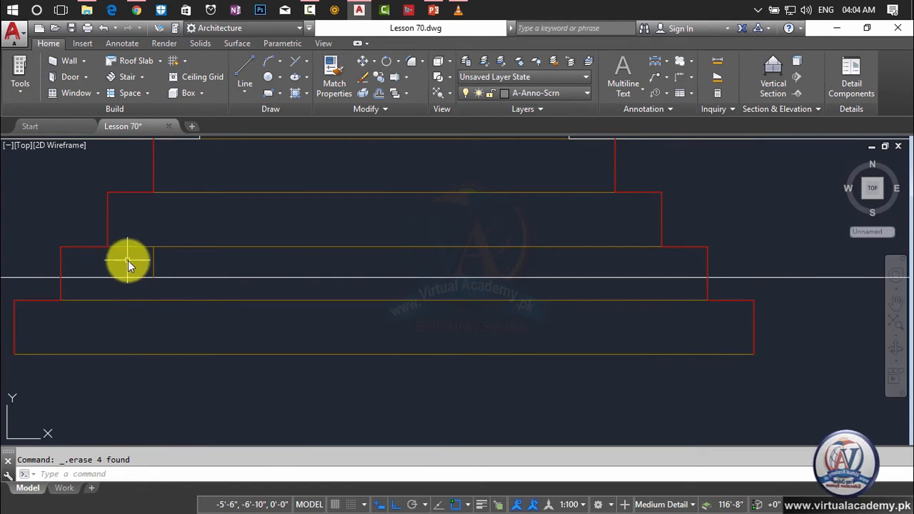
{"action": "left_click", "coordinate": [157, 260]}
{"action": "key", "text": "Delete"}
Inspect the cleaned-up entrance steps and their connection to the wall line
{"action": "scroll", "coordinate": [265, 281], "scroll_direction": "down", "scroll_amount": 2}
{"action": "middle_click_drag", "start_coordinate": [265, 281], "coordinate": [388, 350]}
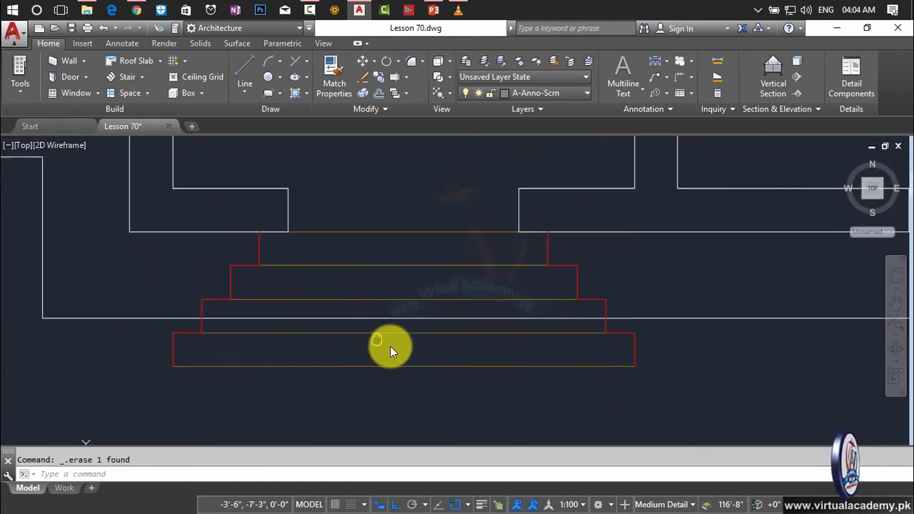
{"action": "scroll", "coordinate": [374, 264], "scroll_direction": "down", "scroll_amount": 1}
{"action": "scroll", "coordinate": [374, 266], "scroll_direction": "up", "scroll_amount": 4}
{"action": "key", "text": "Escape"}
{"action": "scroll", "coordinate": [374, 264], "scroll_direction": "down", "scroll_amount": 3}
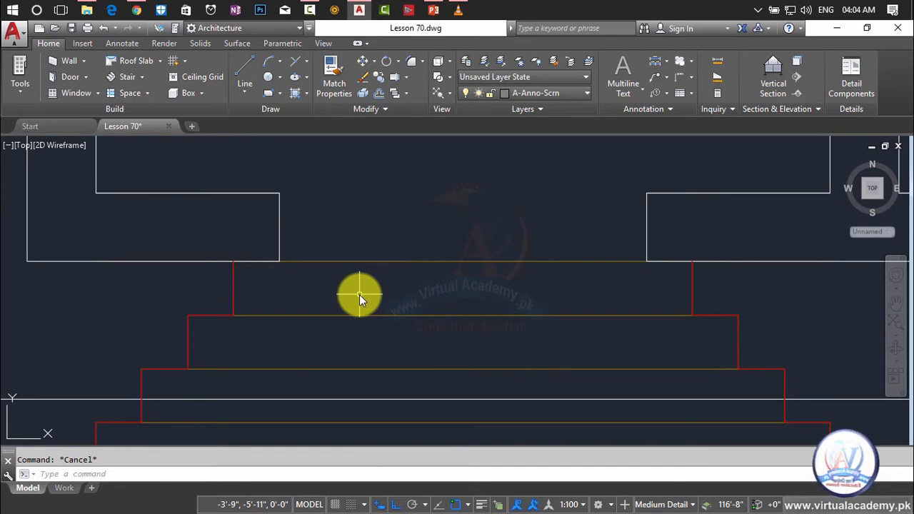
{"action": "scroll", "coordinate": [359, 294], "scroll_direction": "down", "scroll_amount": 2}
{"action": "middle_click_drag", "start_coordinate": [359, 294], "coordinate": [380, 264]}
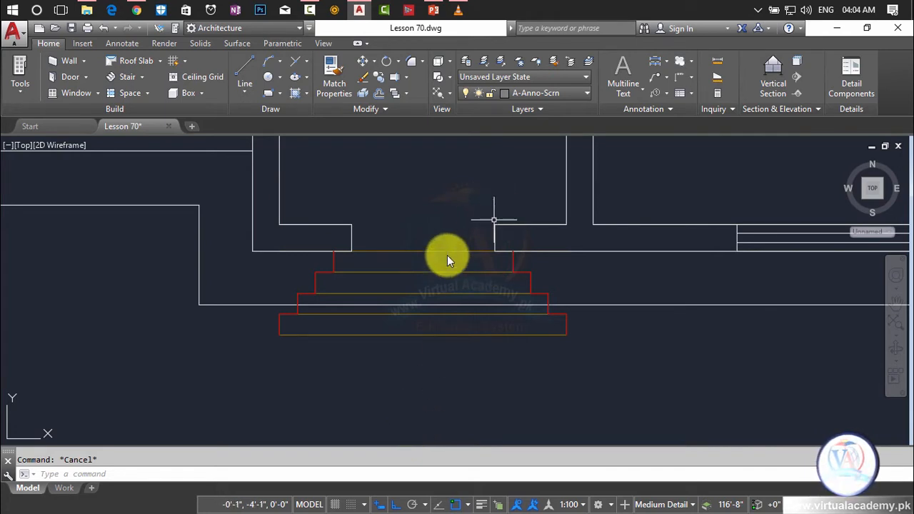
Draw a red polyline along the wall line between the upper ends of the left and right stepped polylines
{"action": "scroll", "coordinate": [357, 252], "scroll_direction": "up", "scroll_amount": 3}
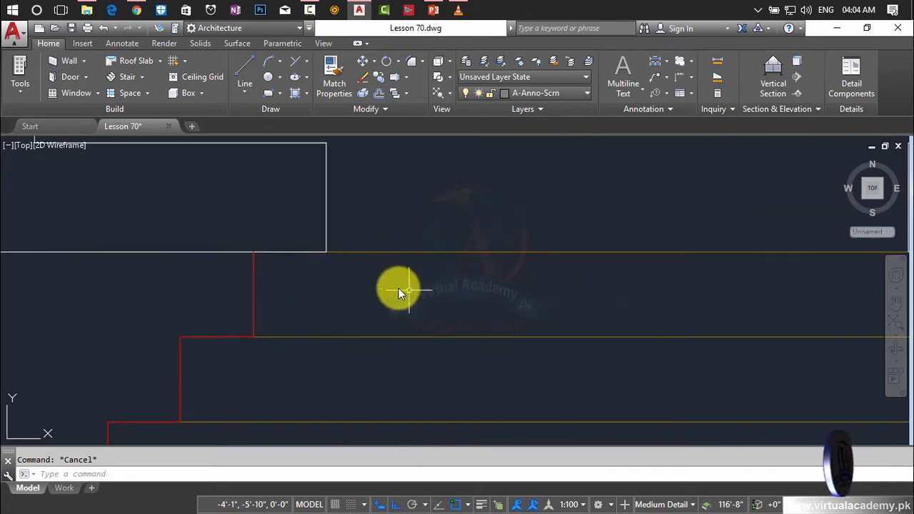
{"action": "type", "text": "pl"}
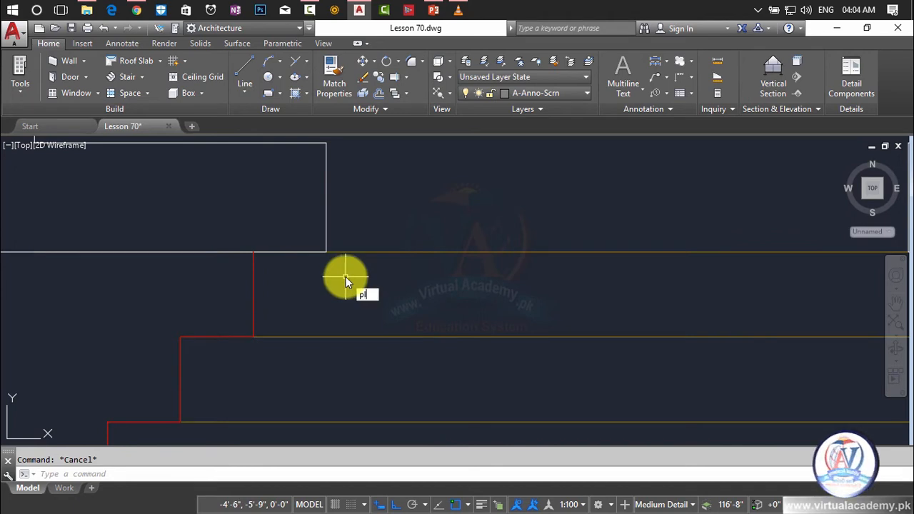
{"action": "key", "text": "Return"}
{"action": "left_click", "coordinate": [251, 254]}
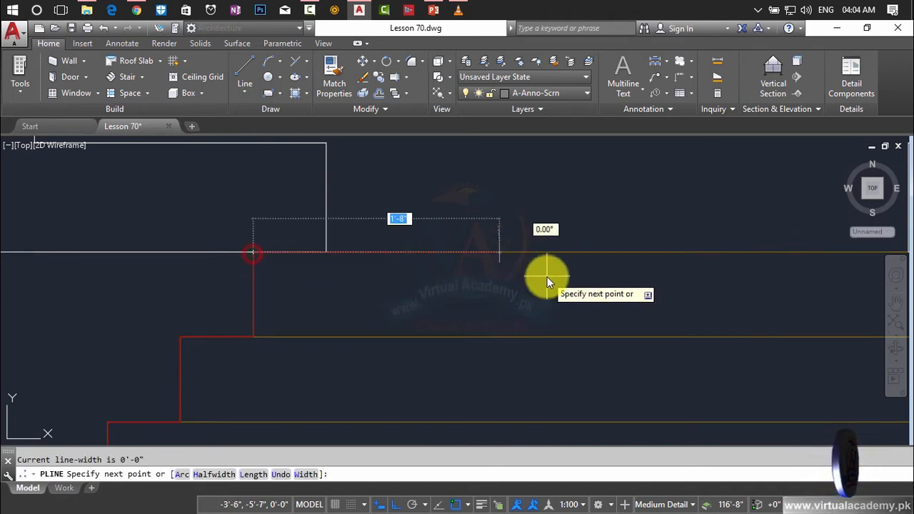
{"action": "scroll", "coordinate": [357, 303], "scroll_direction": "down", "scroll_amount": 3}
{"action": "scroll", "coordinate": [428, 311], "scroll_direction": "up", "scroll_amount": 4}
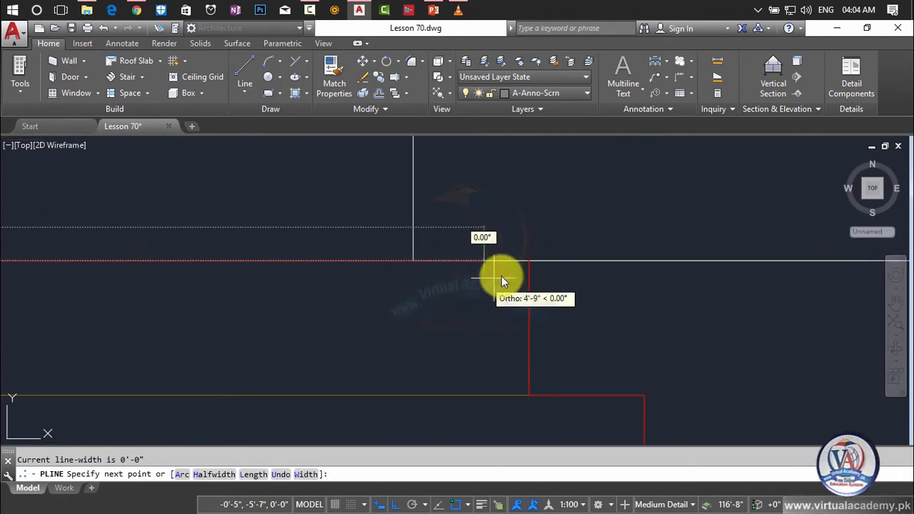
{"action": "left_click", "coordinate": [526, 264]}
{"action": "key", "text": "Return"}
{"action": "scroll", "coordinate": [521, 325], "scroll_direction": "down", "scroll_amount": 2}
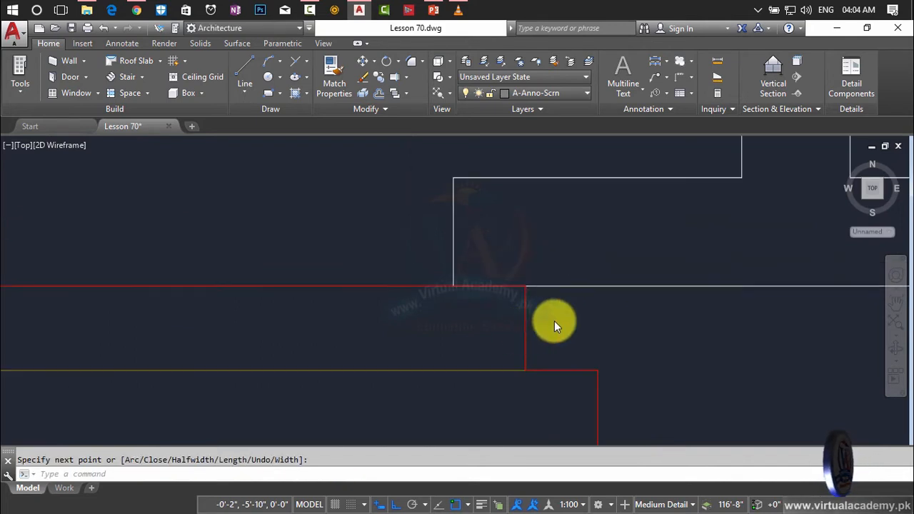
Try to create closed boundaries inside the two upper treads and the lowest tread of the entrance steps
{"action": "middle_click_drag", "start_coordinate": [520, 330], "coordinate": [636, 301]}
{"action": "middle_click_drag", "start_coordinate": [594, 327], "coordinate": [667, 289]}
{"action": "key", "text": "Escape"}
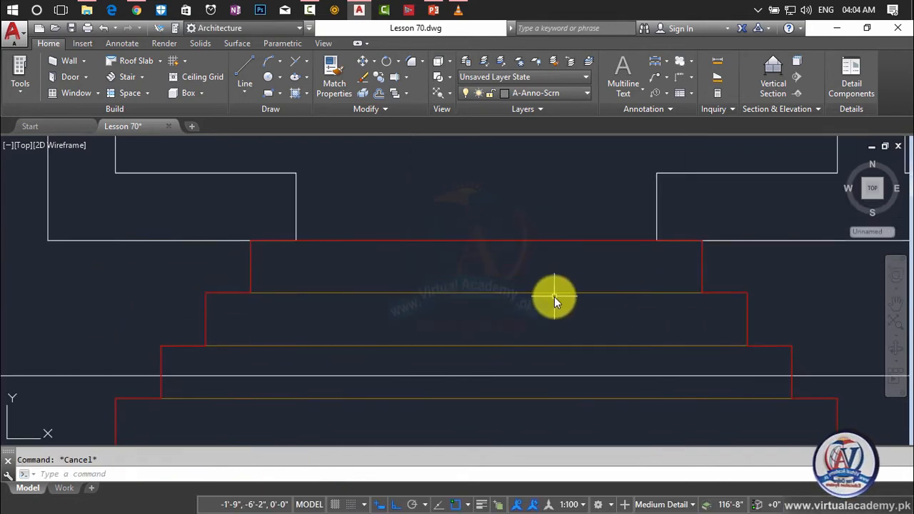
{"action": "type", "text": "bo"}
{"action": "key", "text": "Return"}
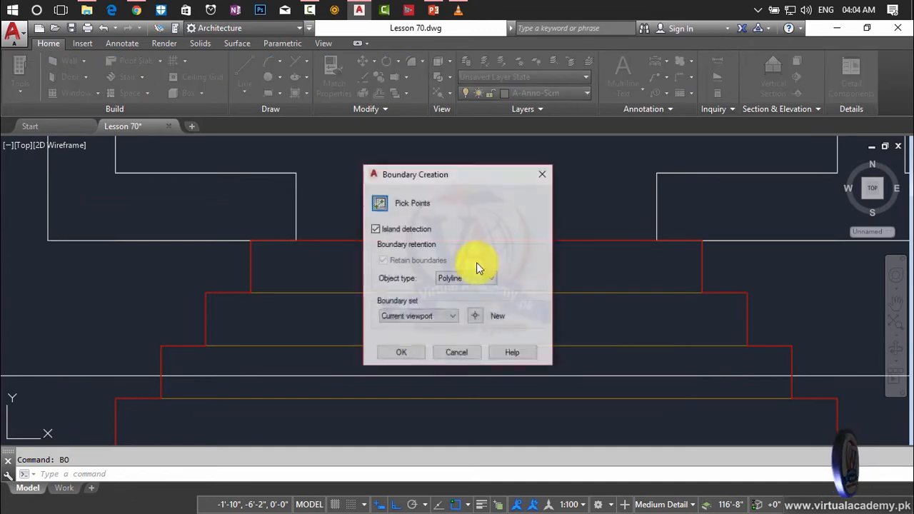
{"action": "left_click", "coordinate": [379, 204]}
{"action": "left_click", "coordinate": [448, 282]}
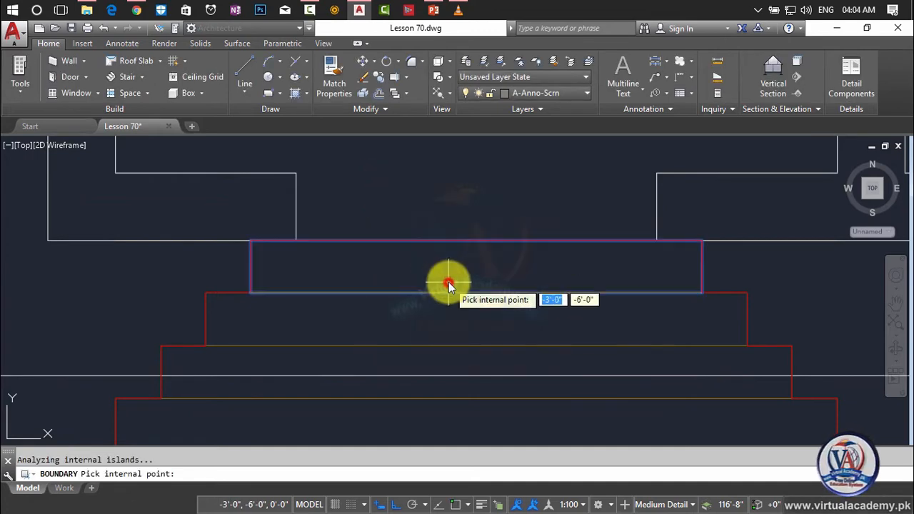
{"action": "left_click", "coordinate": [452, 317]}
{"action": "middle_click_drag", "start_coordinate": [452, 316], "coordinate": [535, 212]}
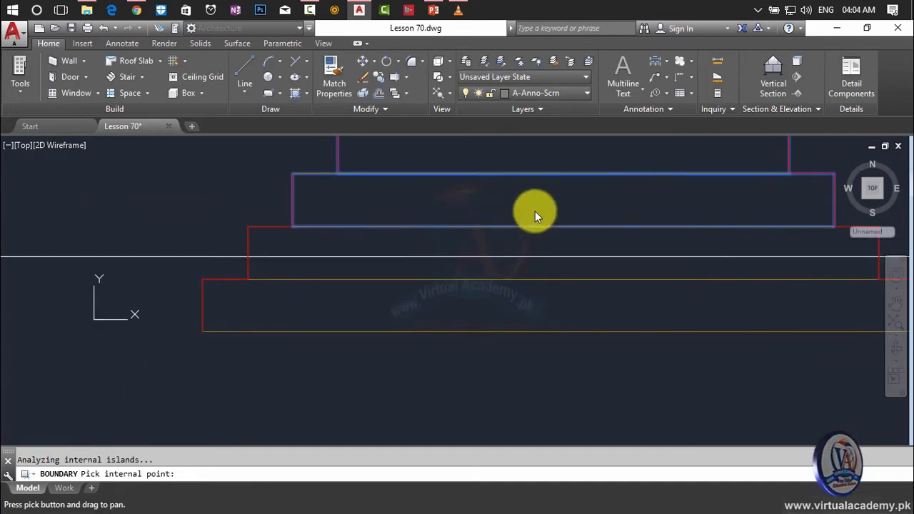
{"action": "left_click", "coordinate": [489, 309]}
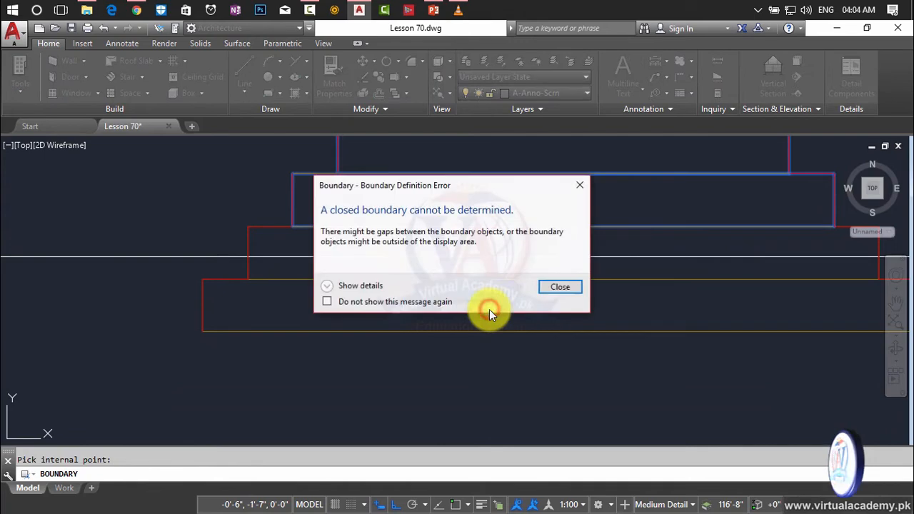
{"action": "left_click", "coordinate": [562, 289]}
{"action": "scroll", "coordinate": [403, 250], "scroll_direction": "up", "scroll_amount": 2}
{"action": "scroll", "coordinate": [403, 249], "scroll_direction": "down", "scroll_amount": 2}
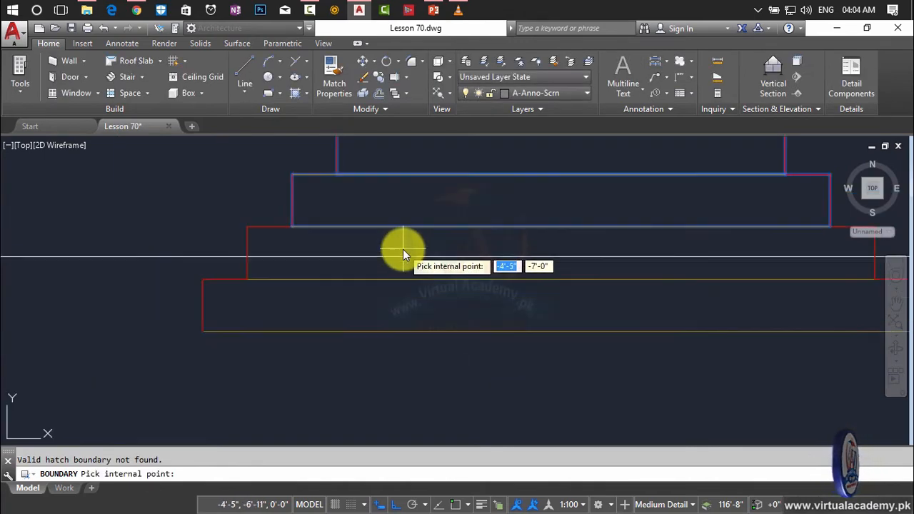
{"action": "middle_click_drag", "start_coordinate": [402, 249], "coordinate": [516, 279]}
{"action": "key", "text": "Escape"}
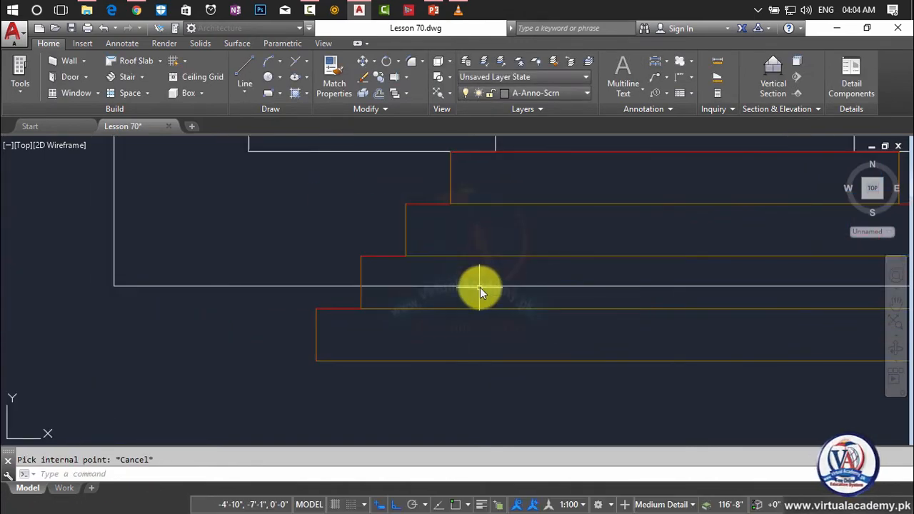
Trim the segment of the white outline that crosses the third tread, between the tread's two side edges
{"action": "left_click", "coordinate": [480, 287]}
{"action": "scroll", "coordinate": [480, 287], "scroll_direction": "down", "scroll_amount": 2}
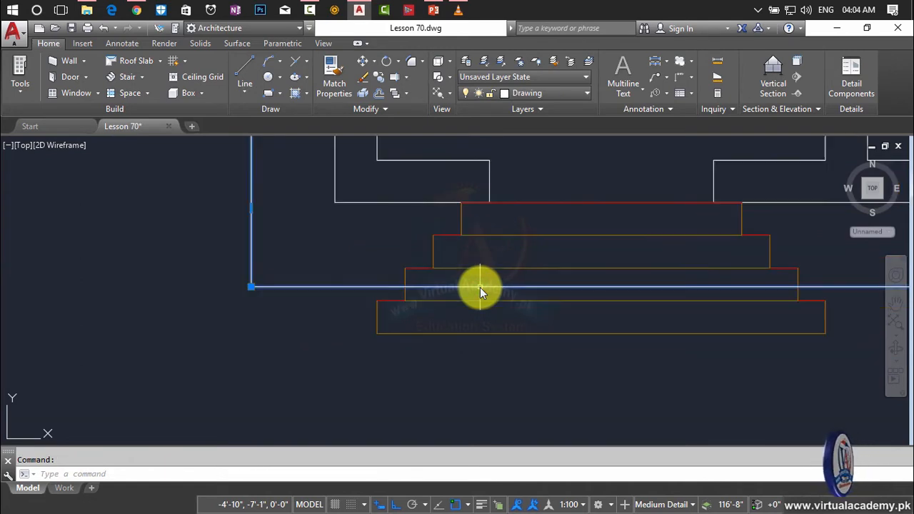
{"action": "middle_click_drag", "start_coordinate": [480, 287], "coordinate": [428, 287]}
{"action": "scroll", "coordinate": [429, 287], "scroll_direction": "down", "scroll_amount": 4}
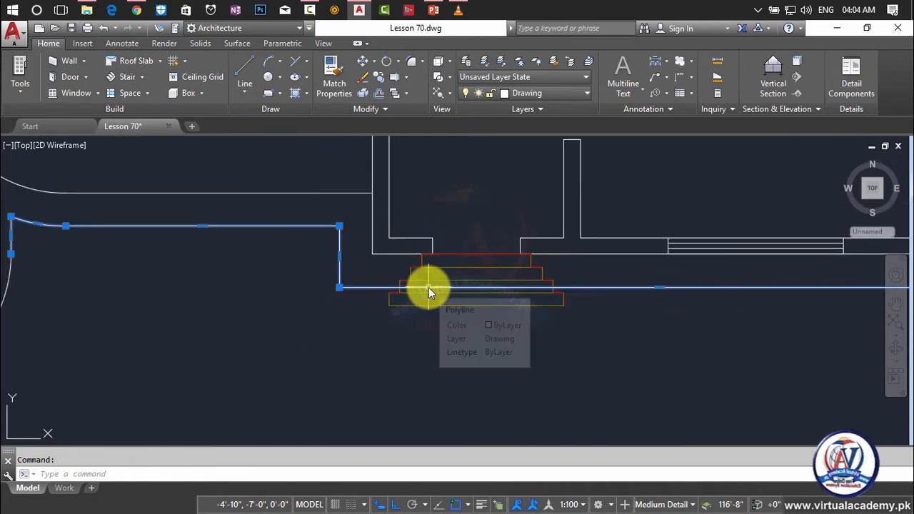
{"action": "key", "text": "Escape"}
{"action": "scroll", "coordinate": [428, 287], "scroll_direction": "up", "scroll_amount": 6}
{"action": "type", "text": "tr"}
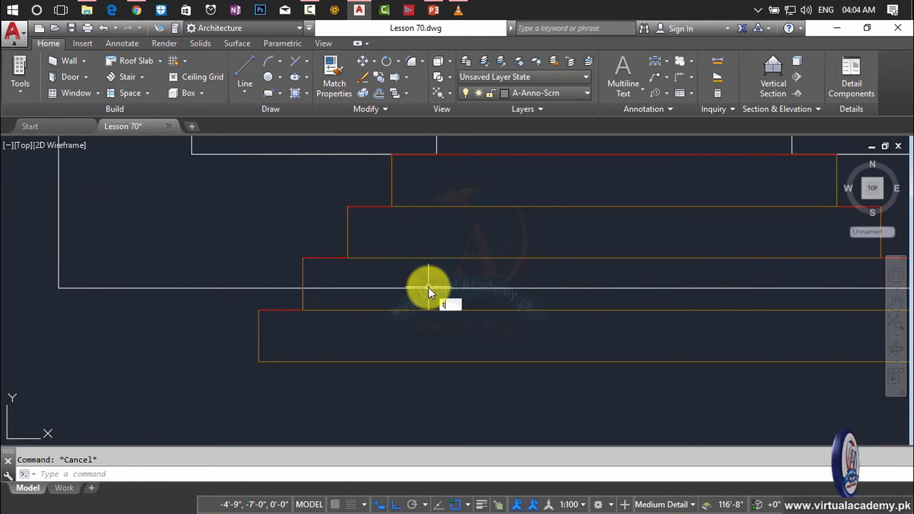
{"action": "key", "text": "Return"}
{"action": "left_click", "coordinate": [428, 290]}
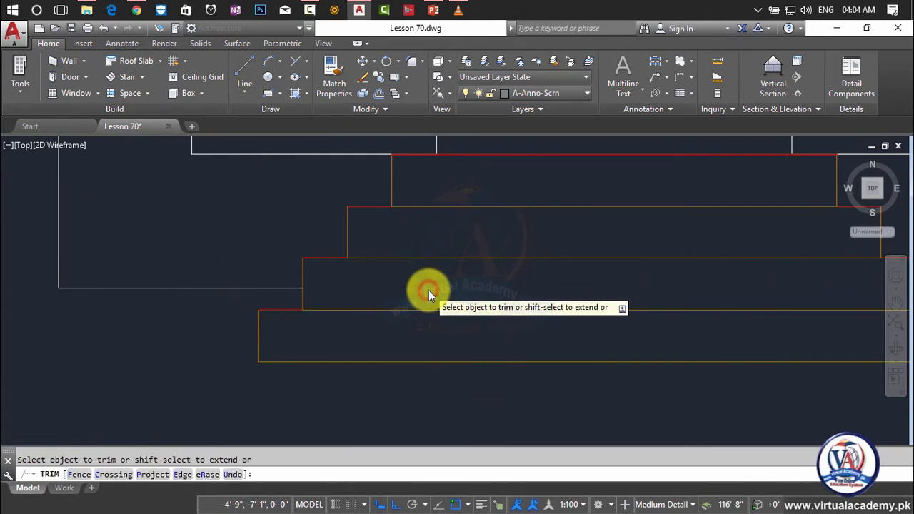
{"action": "scroll", "coordinate": [421, 292], "scroll_direction": "down", "scroll_amount": 3}
{"action": "scroll", "coordinate": [418, 295], "scroll_direction": "up", "scroll_amount": 3}
{"action": "key", "text": "Escape"}
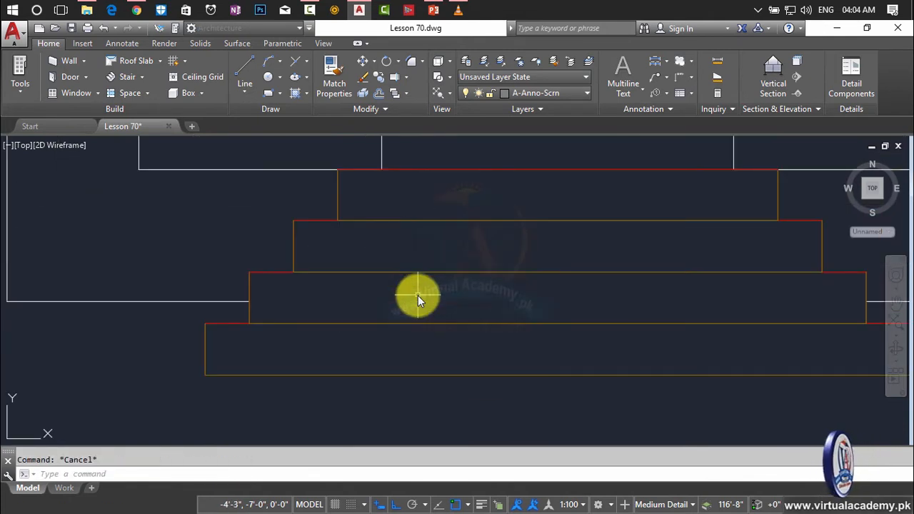
Create closed polyline boundaries inside all four treads of the entrance steps
{"action": "type", "text": "c"}
{"action": "key", "text": "BackSpace"}
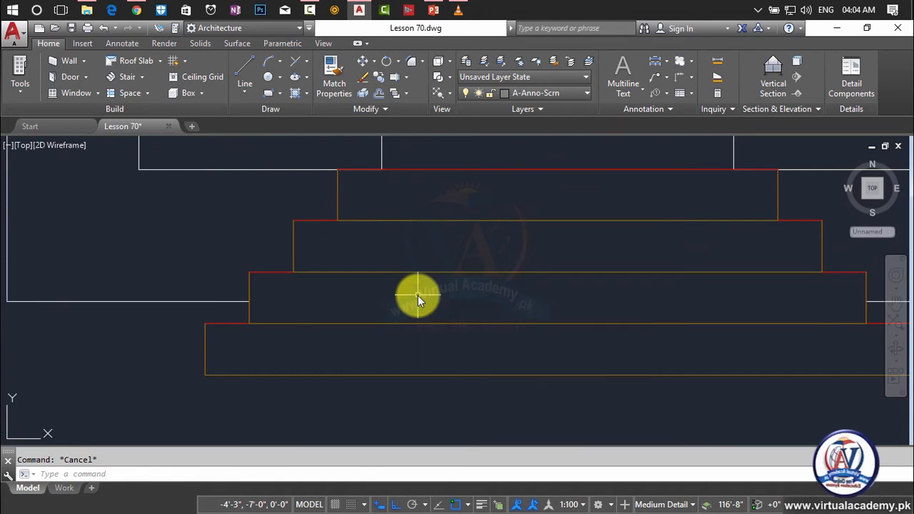
{"action": "type", "text": "bo"}
{"action": "key", "text": "Return"}
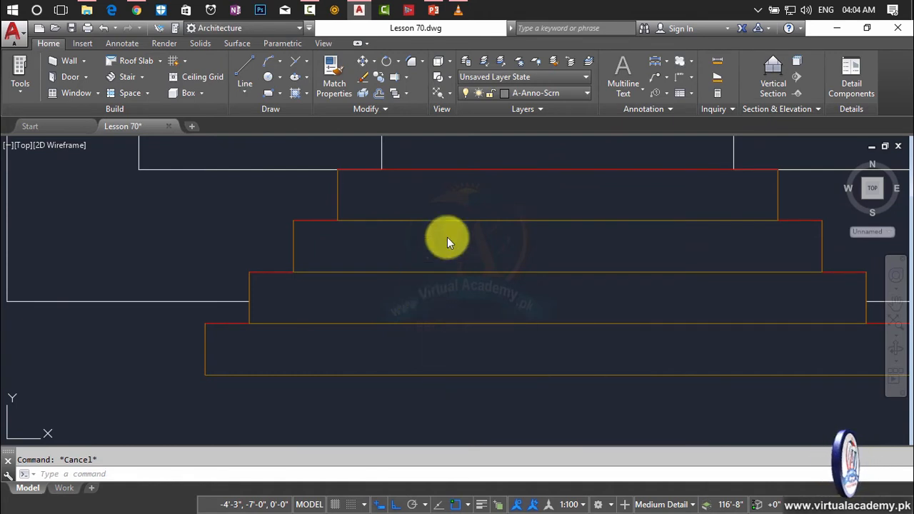
{"action": "left_click", "coordinate": [382, 203]}
{"action": "left_click", "coordinate": [468, 204]}
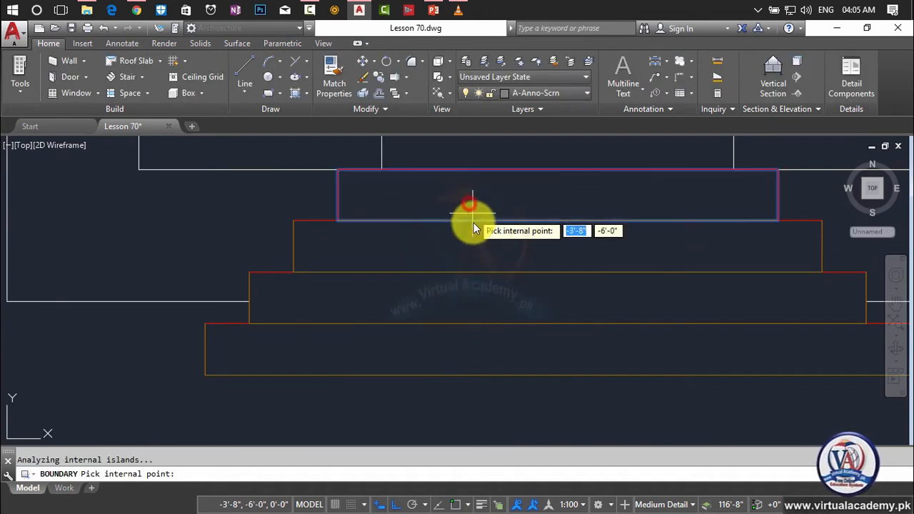
{"action": "left_click", "coordinate": [474, 250]}
{"action": "left_click", "coordinate": [475, 298]}
{"action": "left_click", "coordinate": [473, 348]}
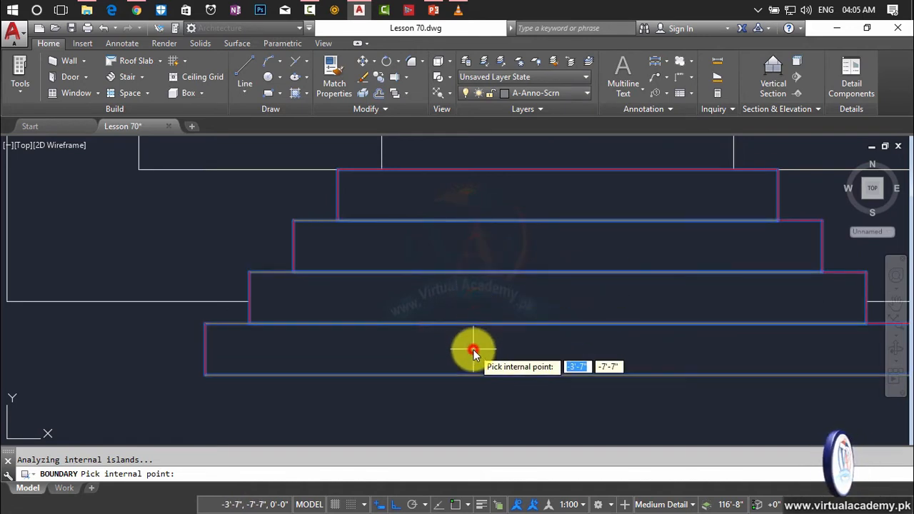
{"action": "key", "text": "Return"}
{"action": "scroll", "coordinate": [440, 377], "scroll_direction": "down", "scroll_amount": 3}
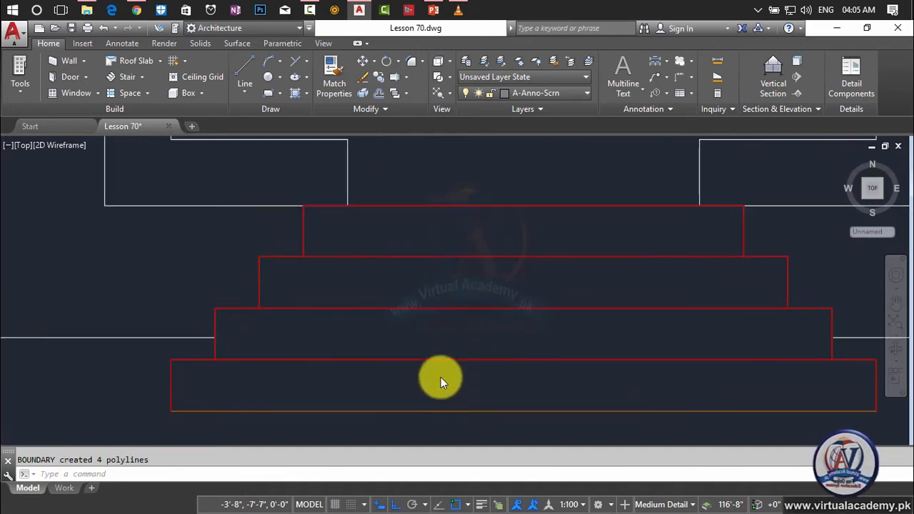
{"action": "key", "text": "Escape"}
{"action": "scroll", "coordinate": [440, 376], "scroll_direction": "down", "scroll_amount": 2}
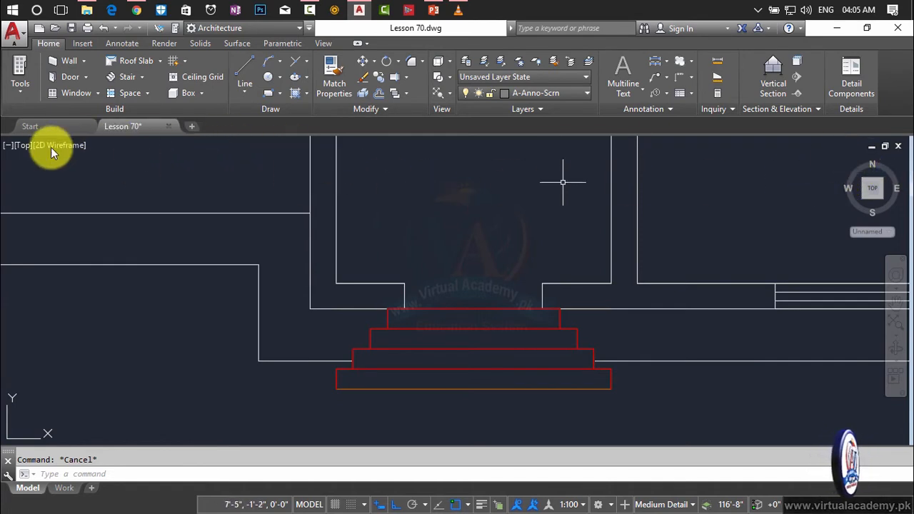
Set the viewport to the SW Isometric view with the Realistic visual style
{"action": "left_click", "coordinate": [25, 146]}
{"action": "left_click", "coordinate": [56, 266]}
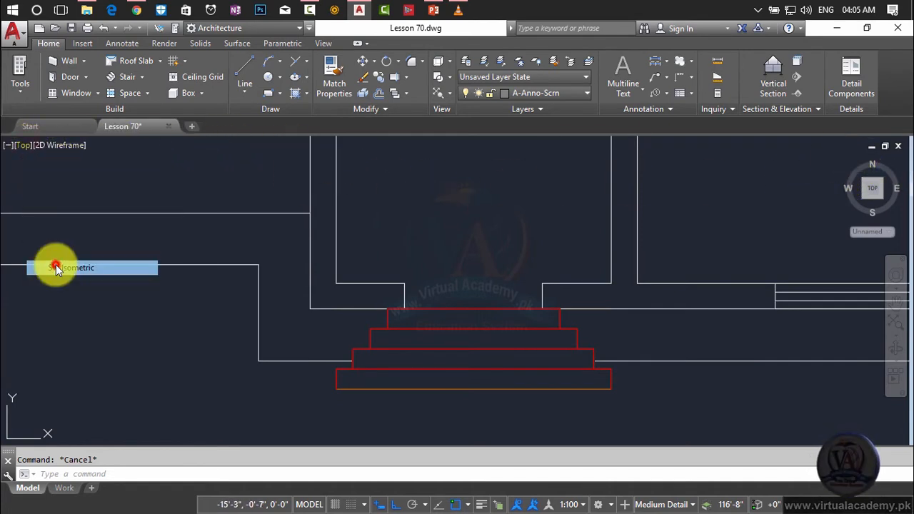
{"action": "left_click", "coordinate": [90, 145]}
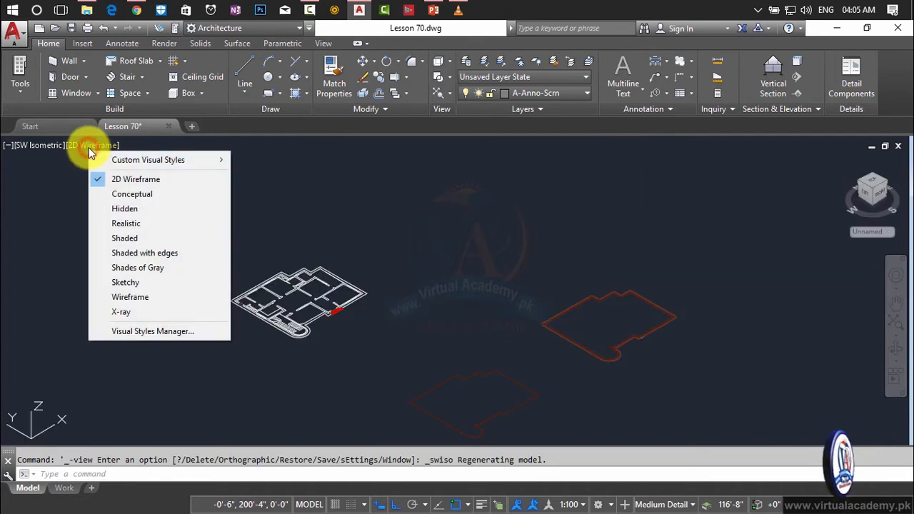
{"action": "left_click", "coordinate": [121, 223]}
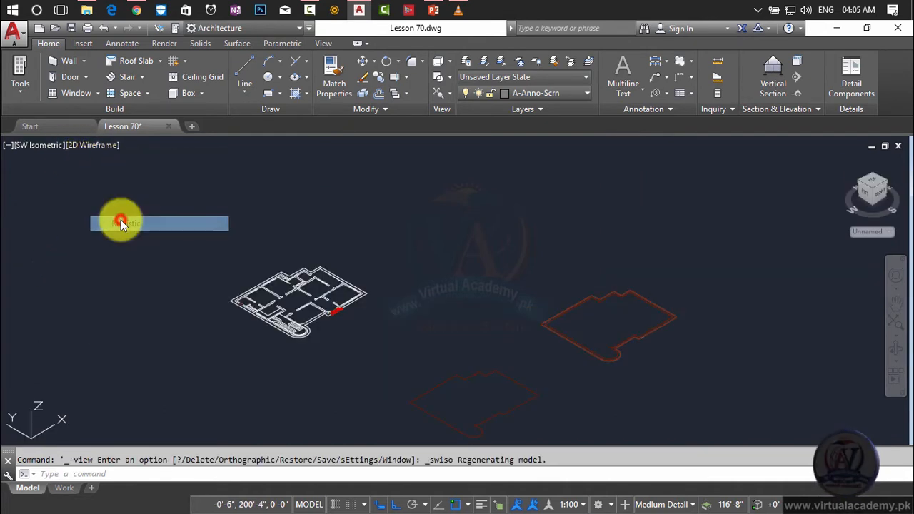
Press/Pull the third tread from the wall upward by 8"
{"action": "scroll", "coordinate": [334, 307], "scroll_direction": "up", "scroll_amount": 10}
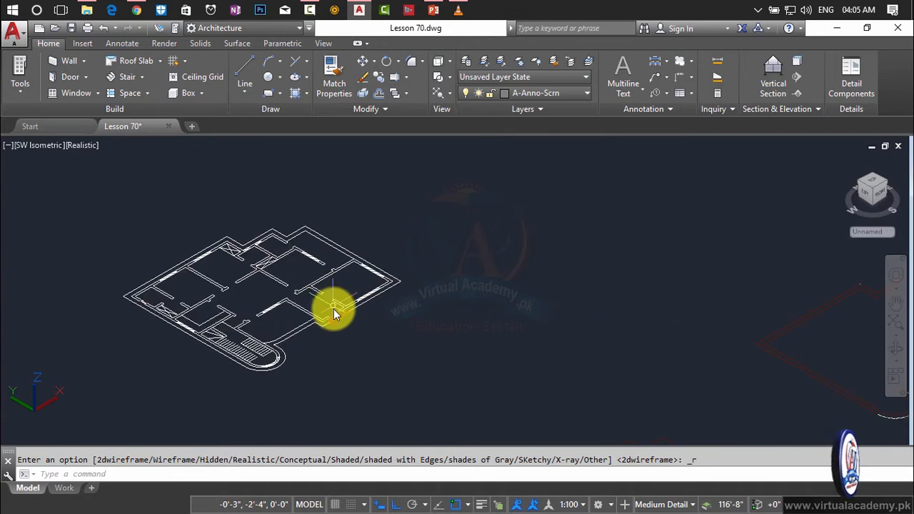
{"action": "scroll", "coordinate": [346, 326], "scroll_direction": "up", "scroll_amount": 3}
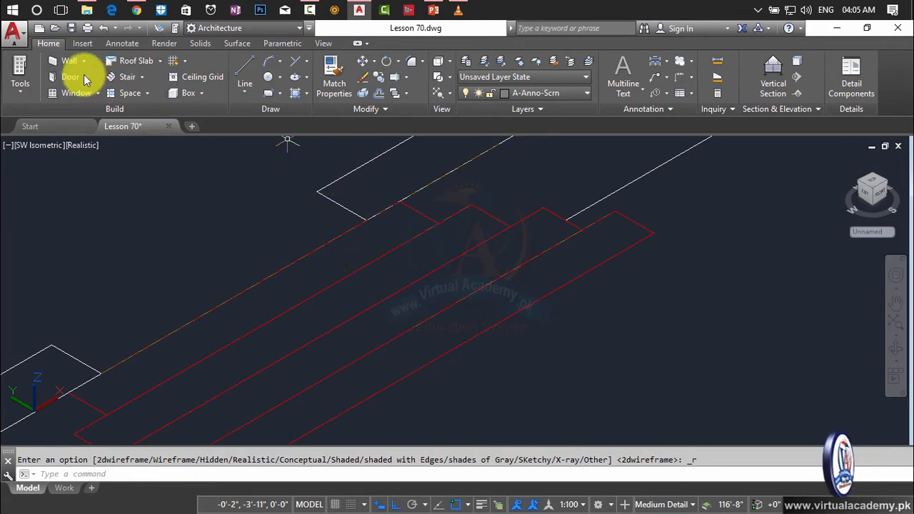
{"action": "middle_click_drag", "start_coordinate": [388, 349], "coordinate": [479, 293]}
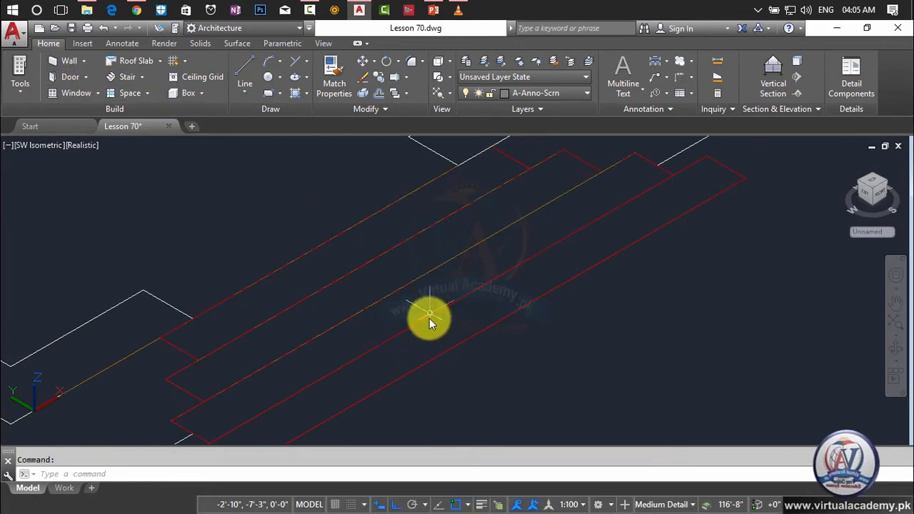
{"action": "scroll", "coordinate": [429, 318], "scroll_direction": "down", "scroll_amount": 3}
{"action": "mouse_move", "coordinate": [437, 330]}
{"action": "middle_mouse_down", "text": "shift"}
{"action": "mouse_move", "coordinate": [463, 316]}
{"action": "mouse_move", "coordinate": [471, 324]}
{"action": "middle_mouse_up", "text": "shift"}
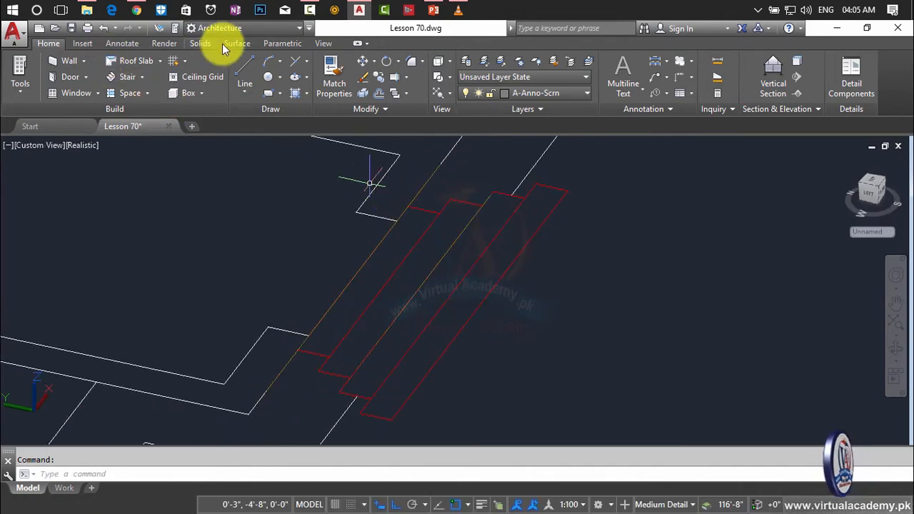
{"action": "left_click", "coordinate": [199, 43]}
{"action": "scroll", "coordinate": [209, 41], "scroll_direction": "up", "scroll_amount": 1}
{"action": "left_click", "coordinate": [200, 43]}
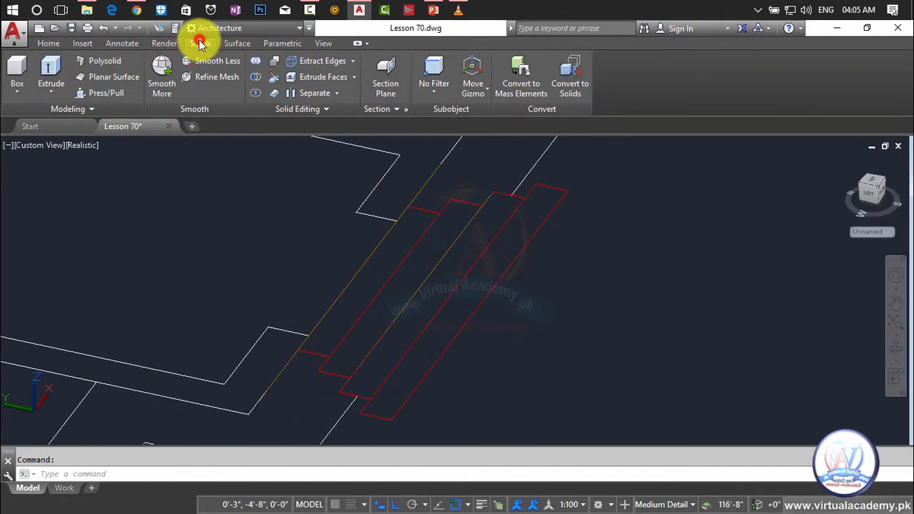
{"action": "left_click", "coordinate": [103, 93]}
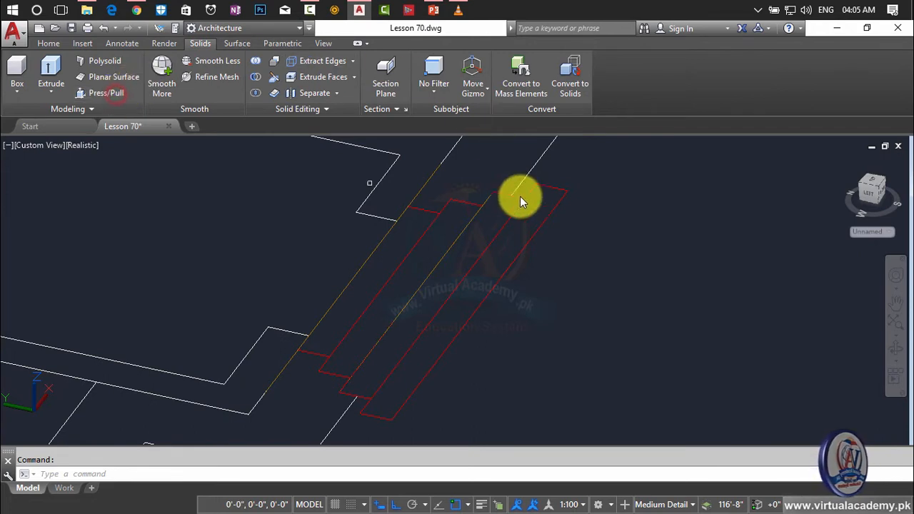
{"action": "left_click", "coordinate": [483, 231]}
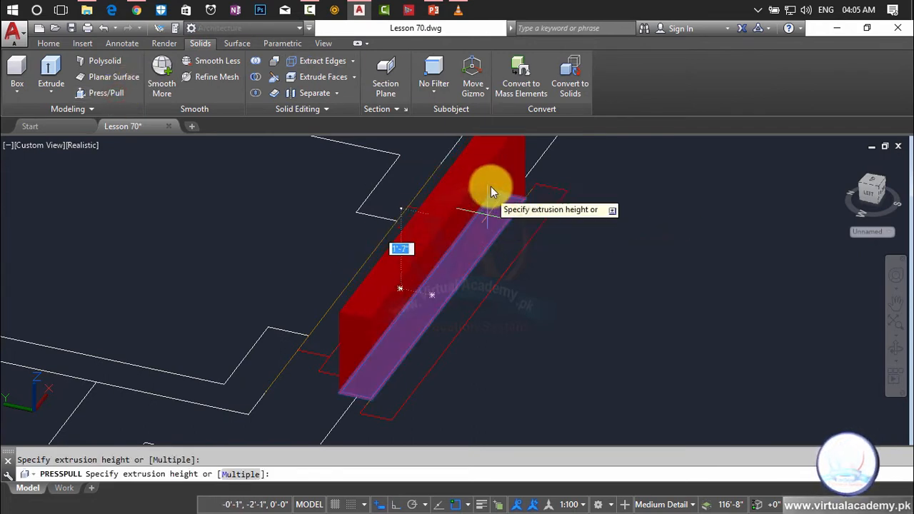
{"action": "type", "text": "8"}
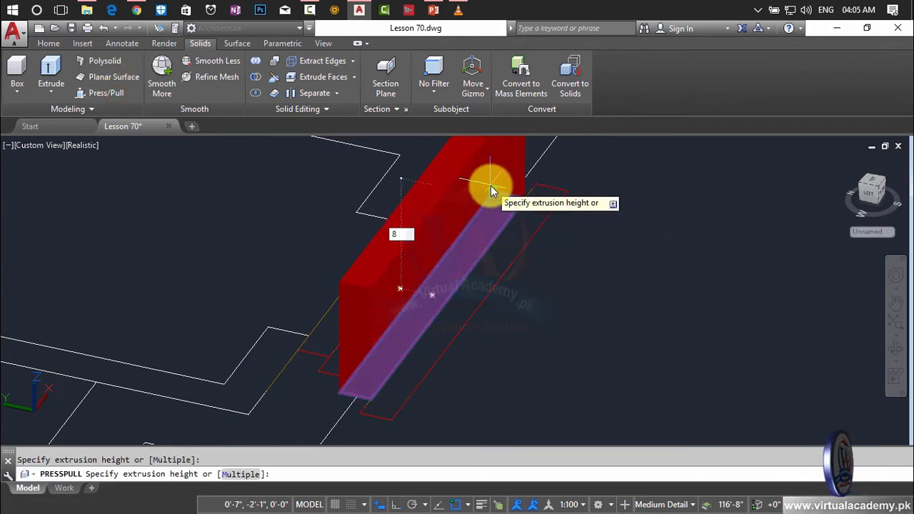
{"action": "key", "text": "Return"}
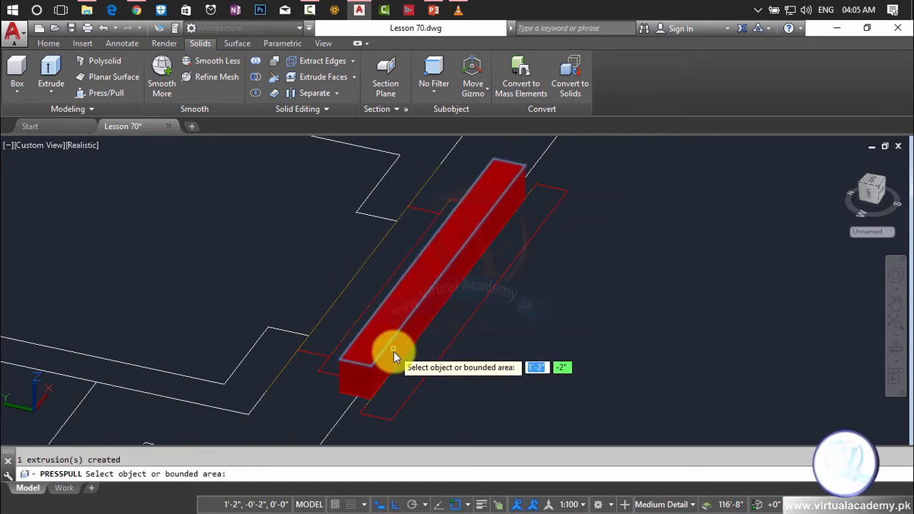
Try to Press/Pull the second tread from the wall, beside the extruded third tread
{"action": "middle_click_drag", "start_coordinate": [415, 373], "coordinate": [695, 257], "text": "shift"}
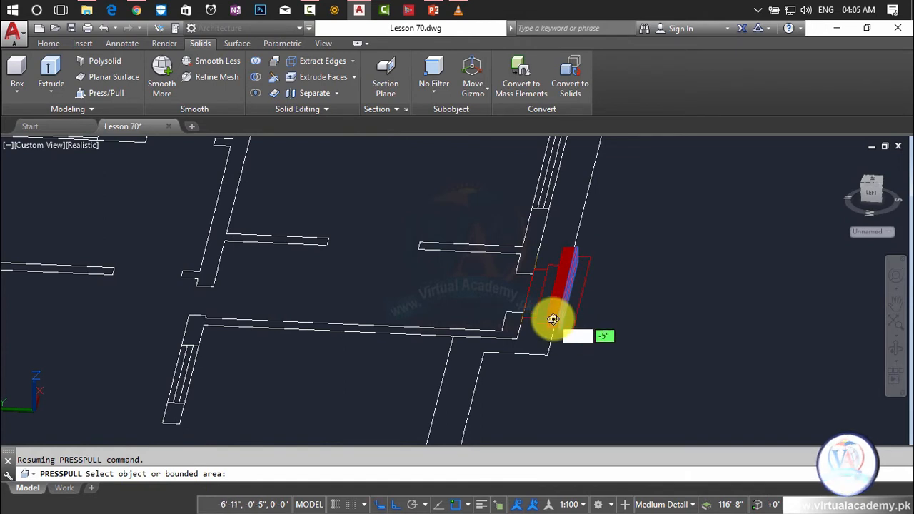
{"action": "scroll", "coordinate": [543, 316], "scroll_direction": "up", "scroll_amount": 6}
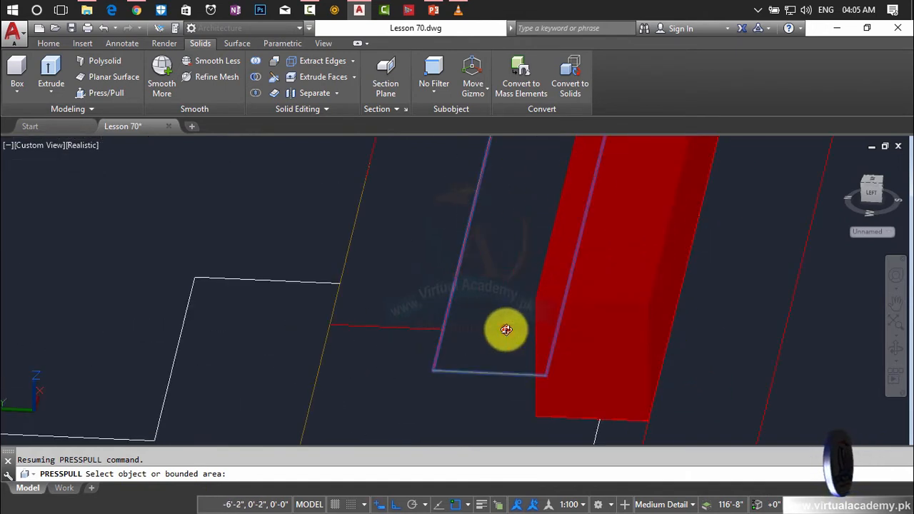
{"action": "left_click", "coordinate": [506, 330]}
{"action": "scroll", "coordinate": [547, 310], "scroll_direction": "up", "scroll_amount": 3}
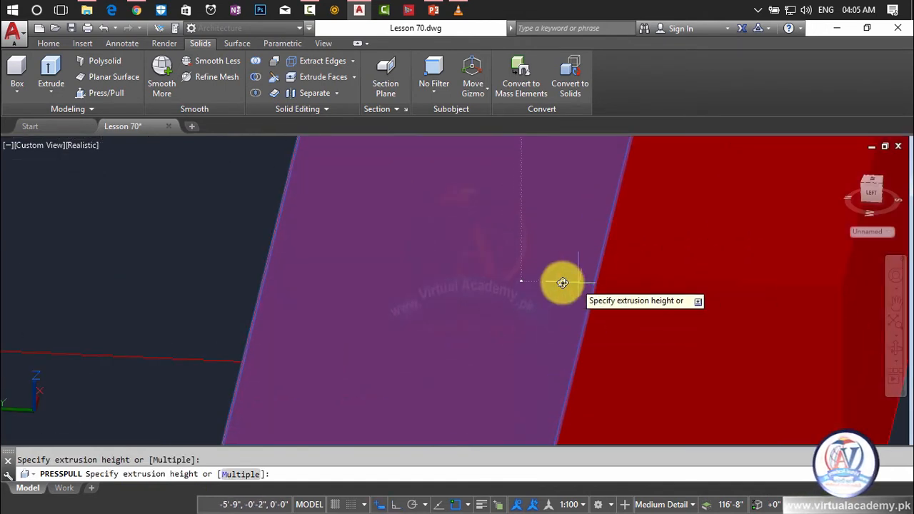
{"action": "scroll", "coordinate": [540, 279], "scroll_direction": "down", "scroll_amount": 3}
{"action": "left_click", "coordinate": [541, 279]}
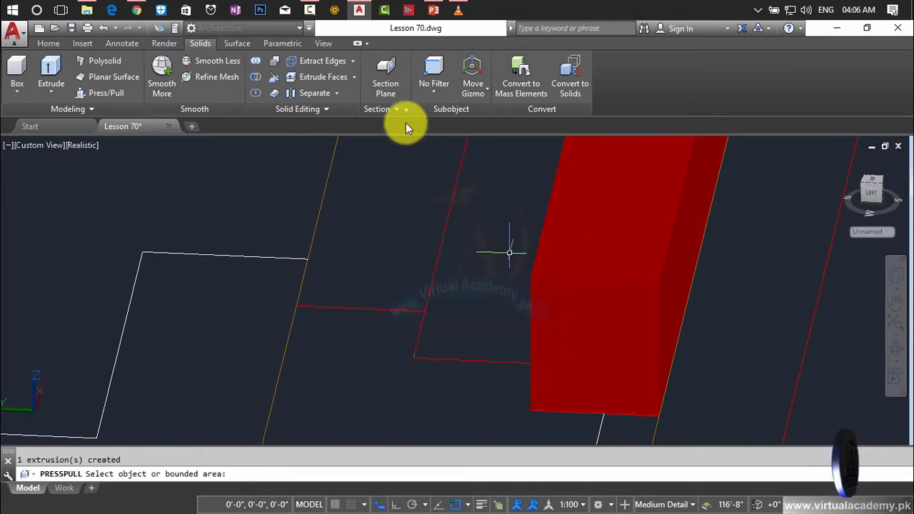
Cancel the pending selection and set the viewport's visual style to 2D Wireframe
{"action": "left_click", "coordinate": [86, 145]}
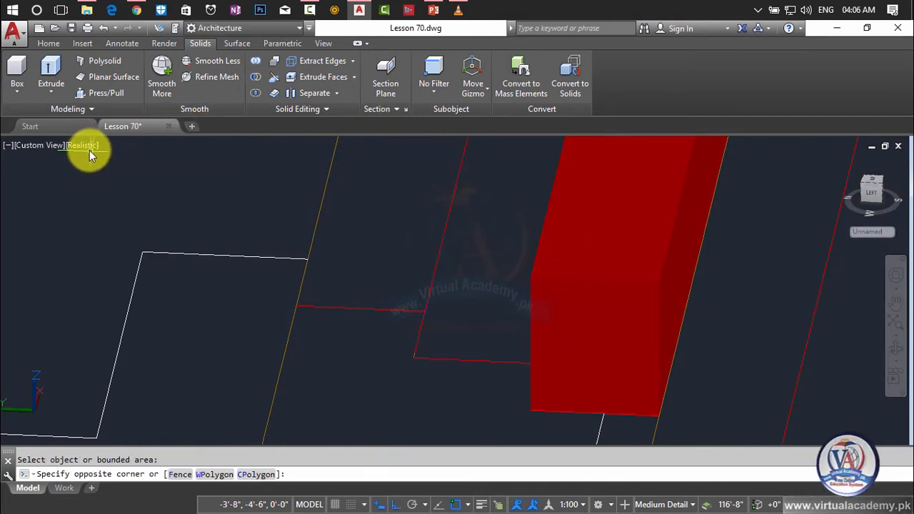
{"action": "left_click", "coordinate": [89, 150]}
{"action": "left_click", "coordinate": [122, 176]}
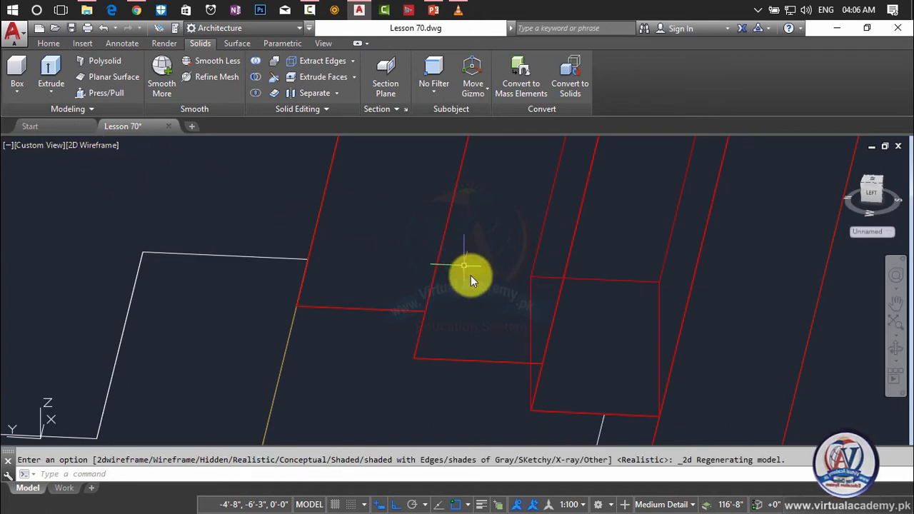
{"action": "key", "text": "Escape"}
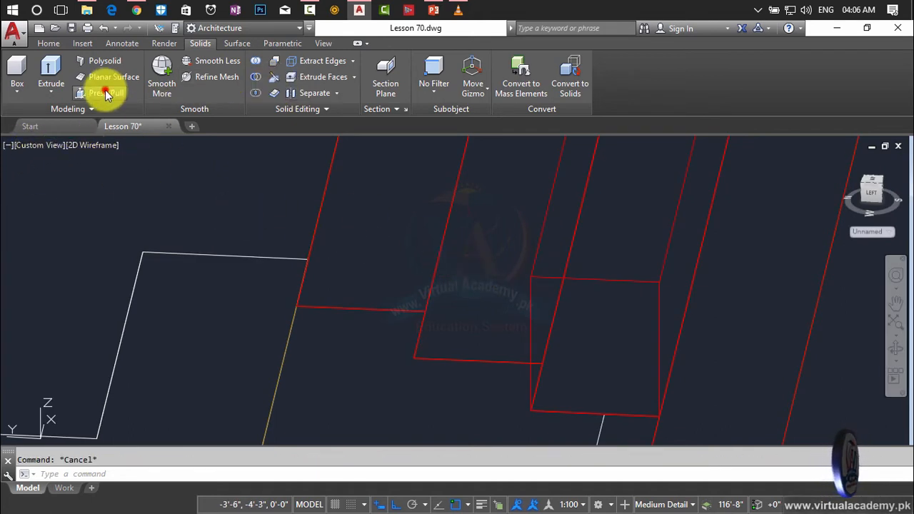
Press/Pull the second tread from the wall upward to the same height as the extruded third tread
{"action": "left_click", "coordinate": [106, 94]}
{"action": "left_click", "coordinate": [478, 294]}
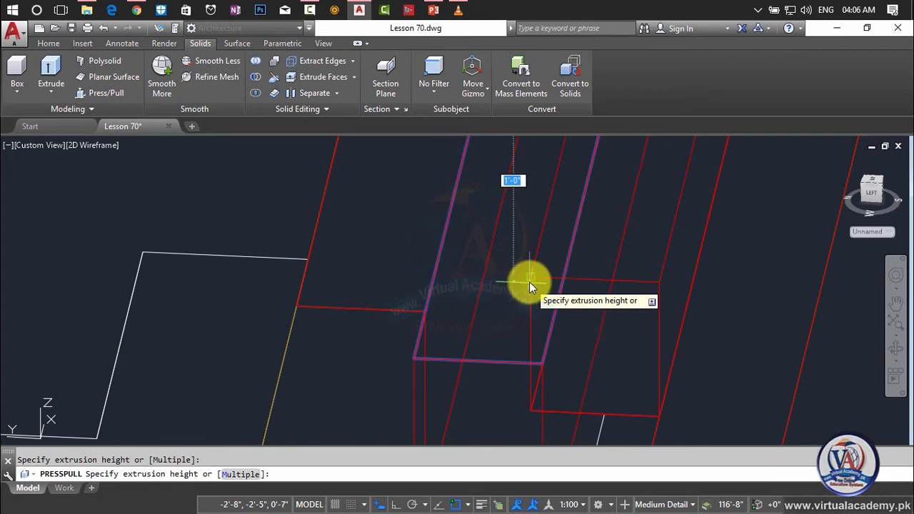
{"action": "left_click", "coordinate": [530, 279]}
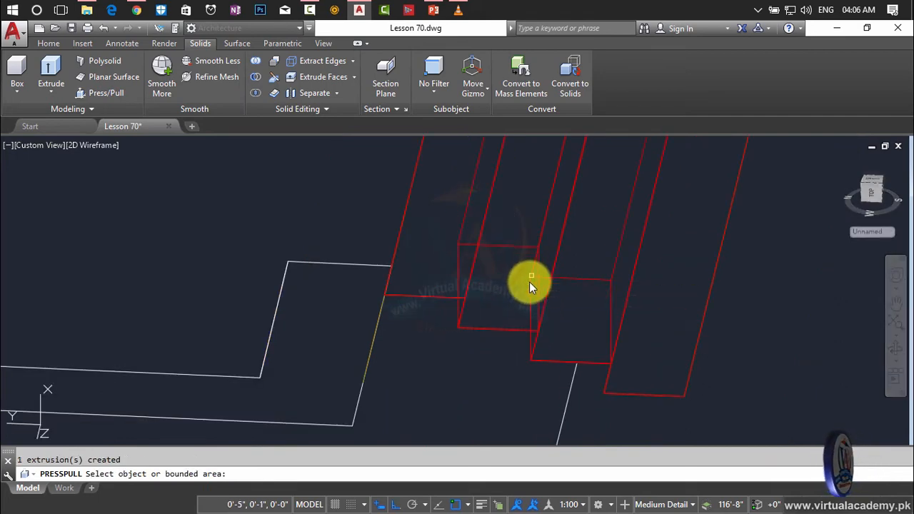
Press/Pull the top face of the second step from the wall upward by a further 8"
{"action": "middle_click_drag", "start_coordinate": [529, 281], "coordinate": [530, 394]}
{"action": "scroll", "coordinate": [527, 356], "scroll_direction": "down", "scroll_amount": 4}
{"action": "scroll", "coordinate": [533, 276], "scroll_direction": "up", "scroll_amount": 2}
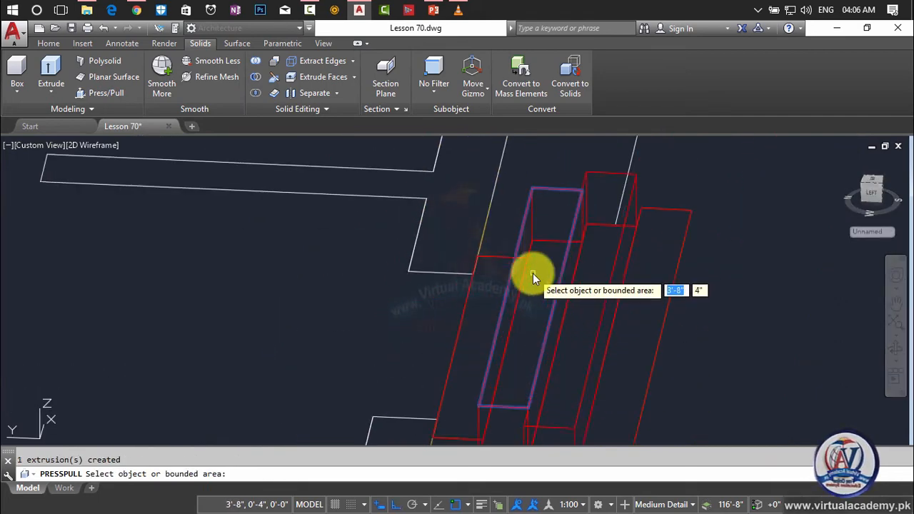
{"action": "scroll", "coordinate": [532, 273], "scroll_direction": "up", "scroll_amount": 2}
{"action": "left_click", "coordinate": [529, 289]}
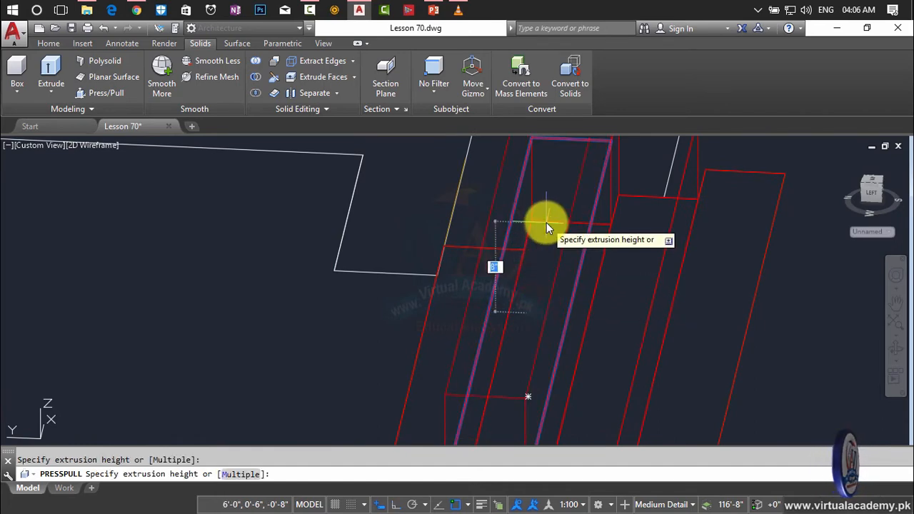
{"action": "type", "text": "8"}
{"action": "key", "text": "Return"}
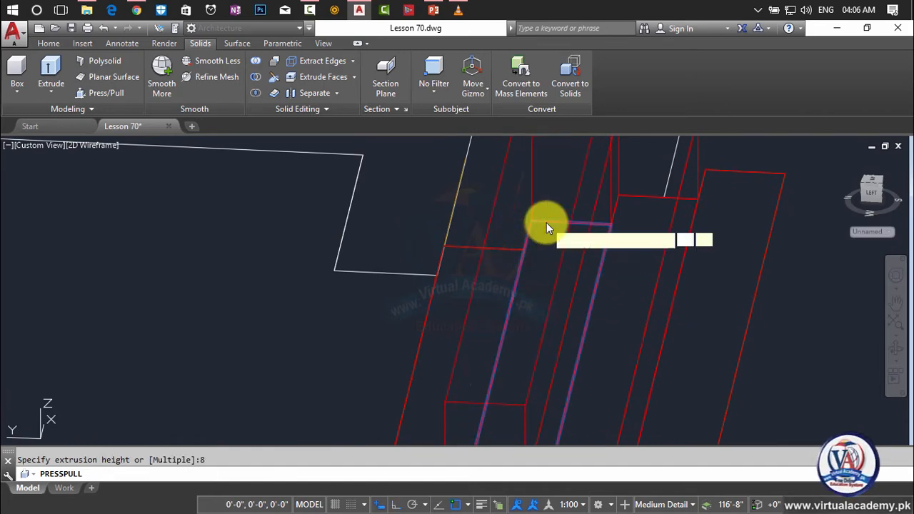
Press/Pull the tread next to the wall up to the second step's height and raise its top face another 8"
{"action": "scroll", "coordinate": [537, 245], "scroll_direction": "down", "scroll_amount": 3}
{"action": "middle_click_drag", "start_coordinate": [537, 245], "coordinate": [583, 238]}
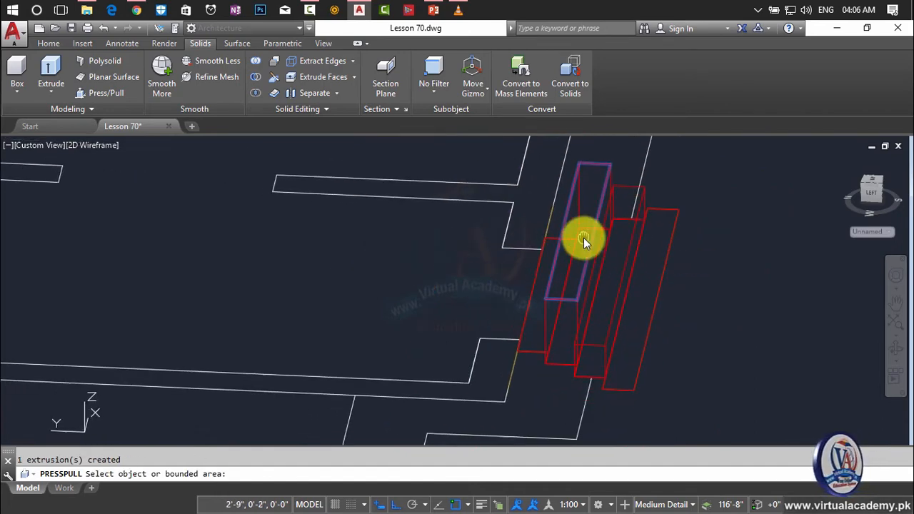
{"action": "left_click", "coordinate": [532, 341]}
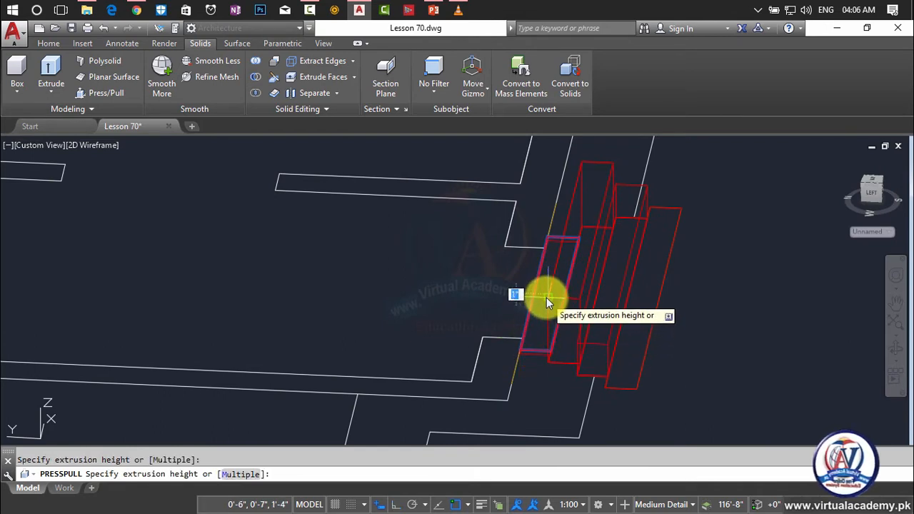
{"action": "left_click", "coordinate": [547, 300]}
{"action": "left_click", "coordinate": [539, 275]}
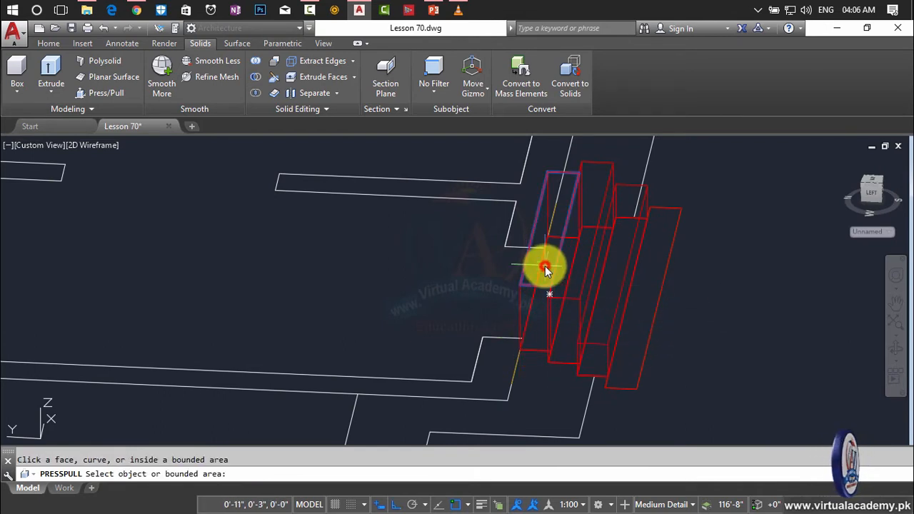
{"action": "left_click", "coordinate": [544, 270]}
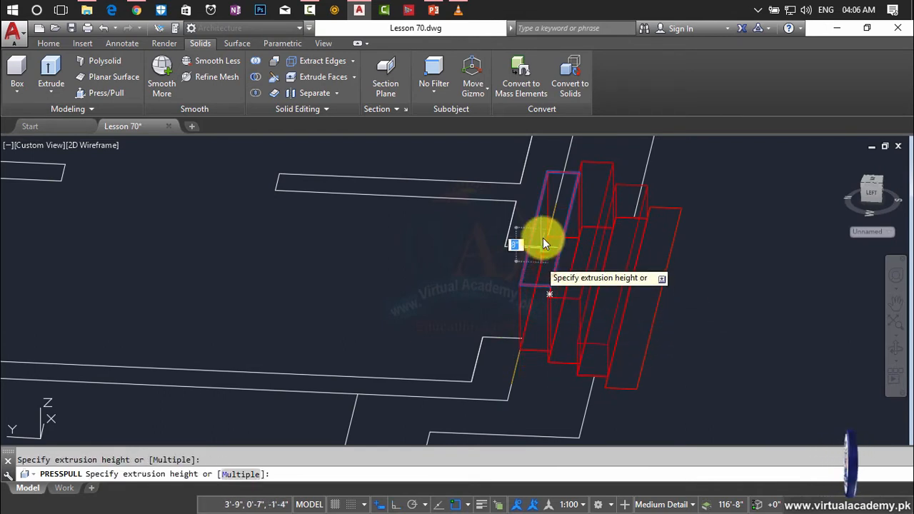
{"action": "left_click", "coordinate": [539, 193]}
{"action": "key", "text": "Escape"}
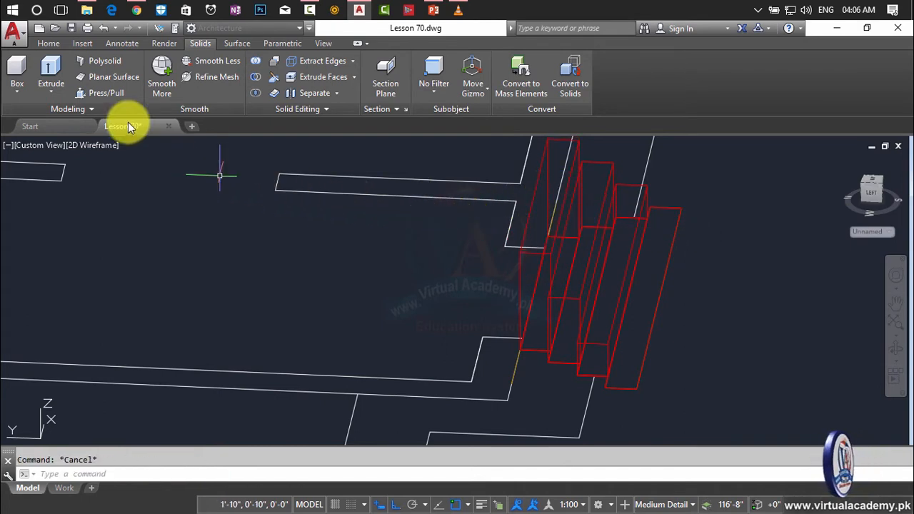
Set the viewport's visual style to Realistic
{"action": "left_click", "coordinate": [28, 147]}
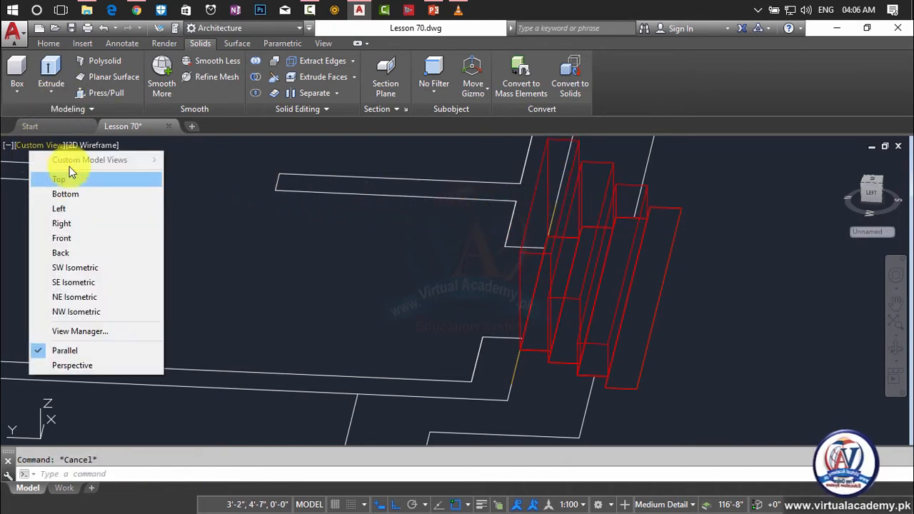
{"action": "left_click", "coordinate": [83, 144]}
{"action": "left_click", "coordinate": [85, 144]}
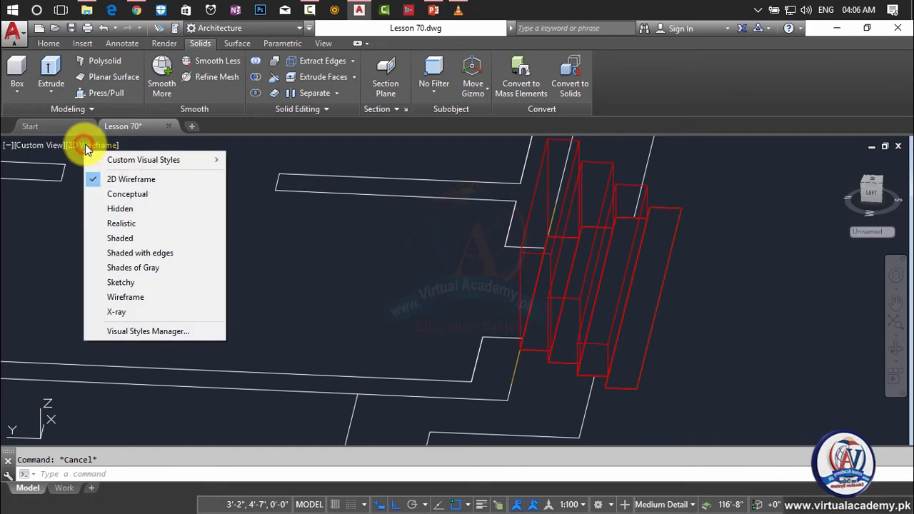
{"action": "left_click", "coordinate": [132, 223]}
Examine the extruded entrance steps up close and in relation to the surrounding floor plan
{"action": "scroll", "coordinate": [691, 273], "scroll_direction": "down", "scroll_amount": 3}
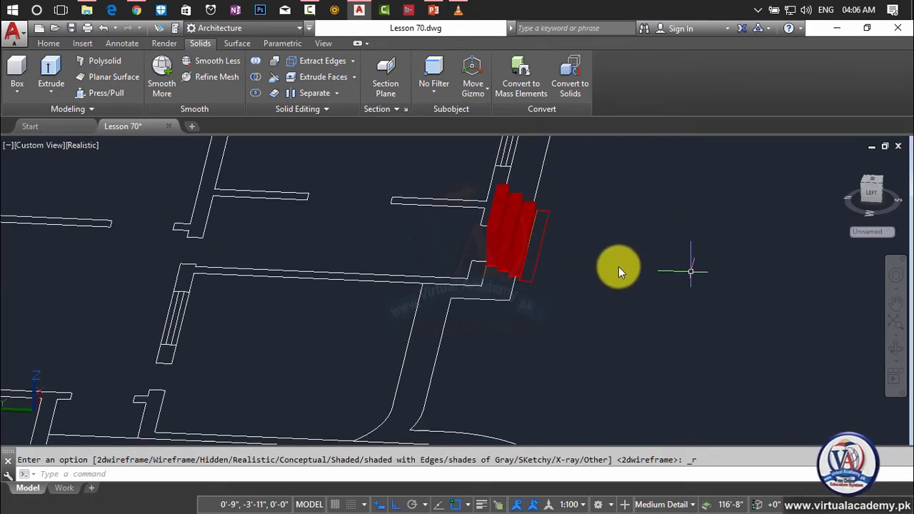
{"action": "scroll", "coordinate": [544, 217], "scroll_direction": "up", "scroll_amount": 5}
{"action": "scroll", "coordinate": [582, 242], "scroll_direction": "down", "scroll_amount": 1}
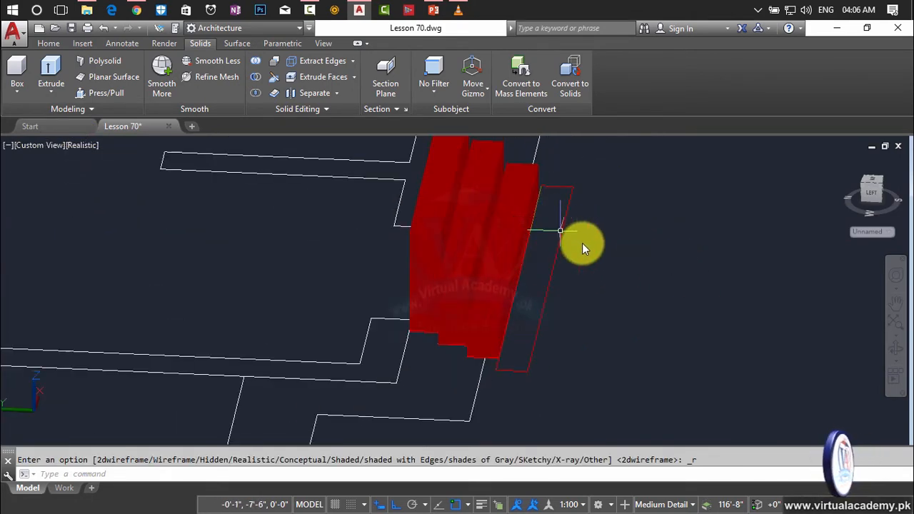
{"action": "key", "text": "Escape"}
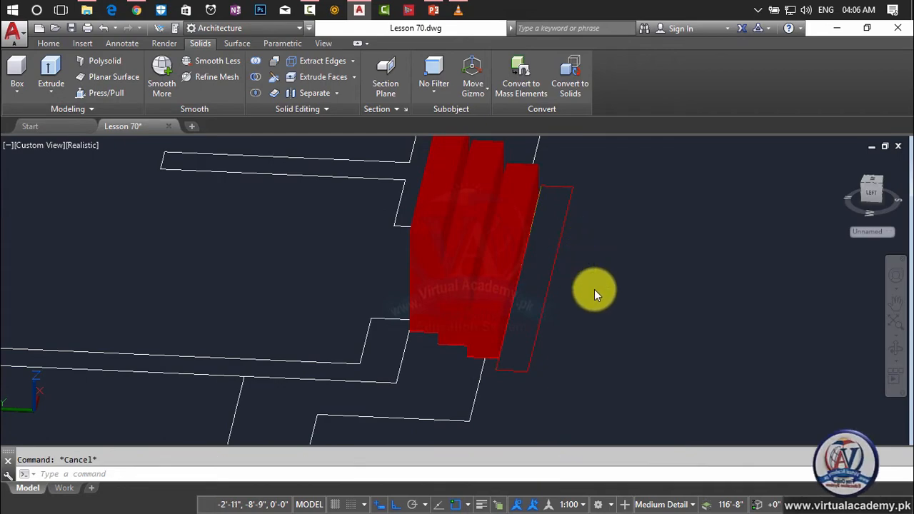
{"action": "scroll", "coordinate": [594, 289], "scroll_direction": "down", "scroll_amount": 8}
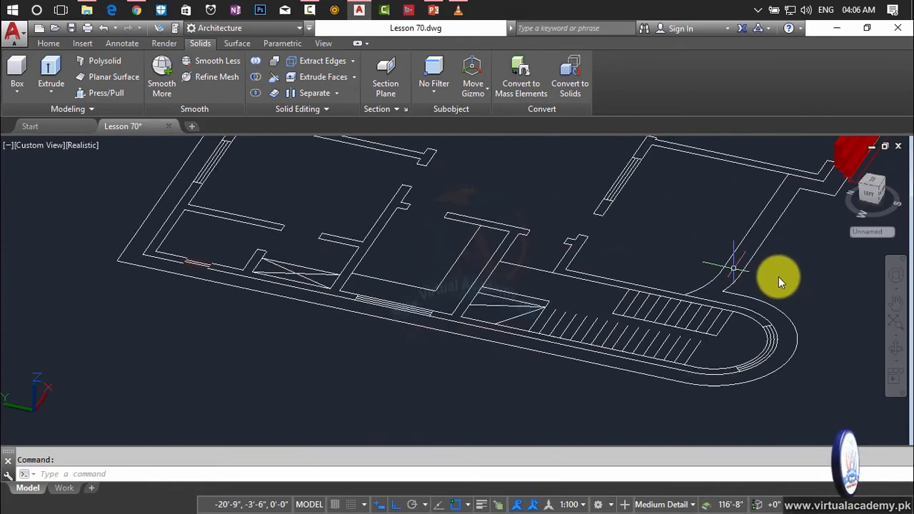
{"action": "middle_click_drag", "start_coordinate": [736, 300], "coordinate": [489, 336]}
{"action": "scroll", "coordinate": [600, 235], "scroll_direction": "up", "scroll_amount": 3}
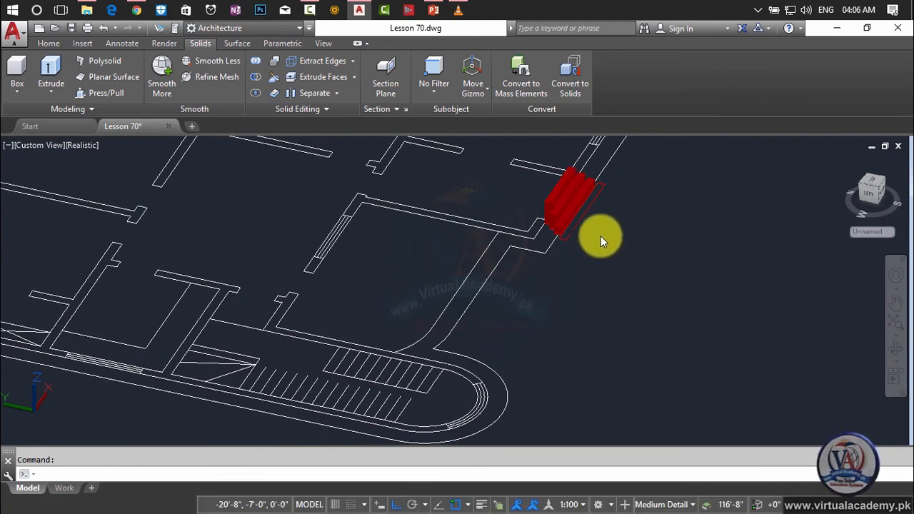
{"action": "scroll", "coordinate": [592, 199], "scroll_direction": "up", "scroll_amount": 8}
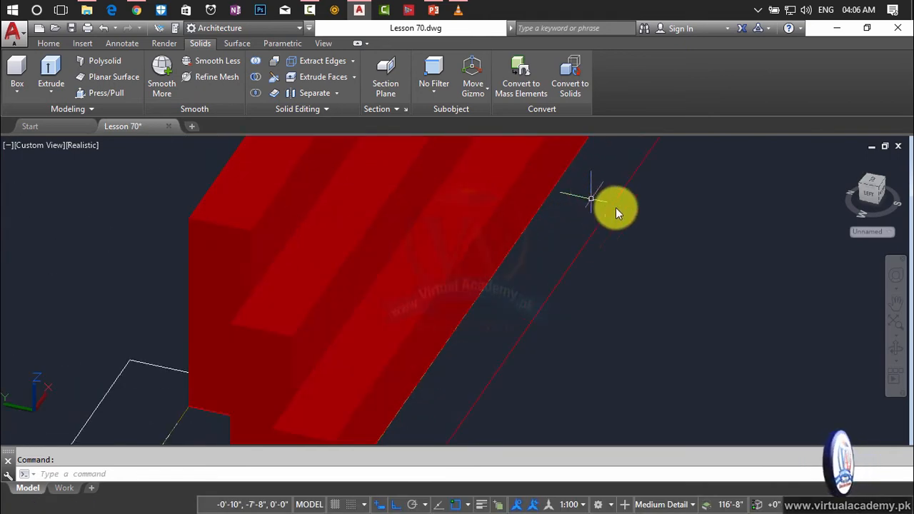
{"action": "key", "text": "Escape"}
{"action": "left_click", "coordinate": [47, 43]}
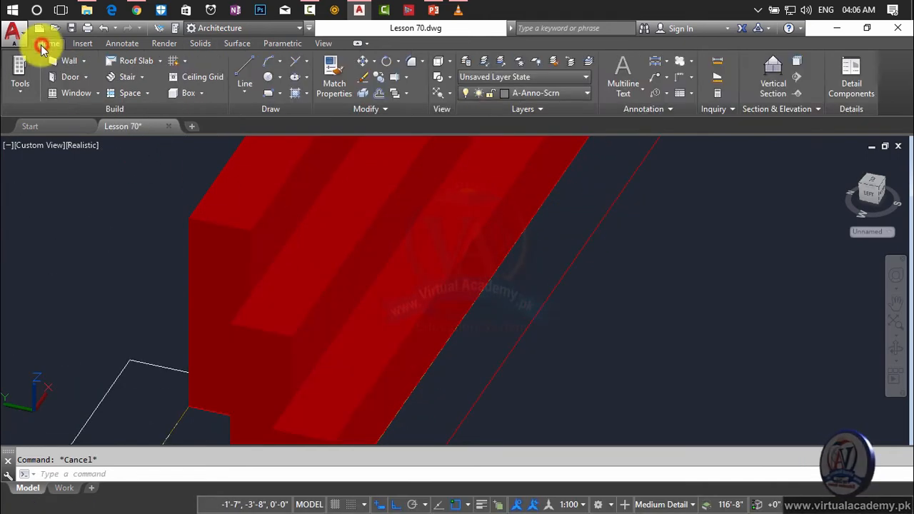
{"action": "left_click", "coordinate": [80, 44]}
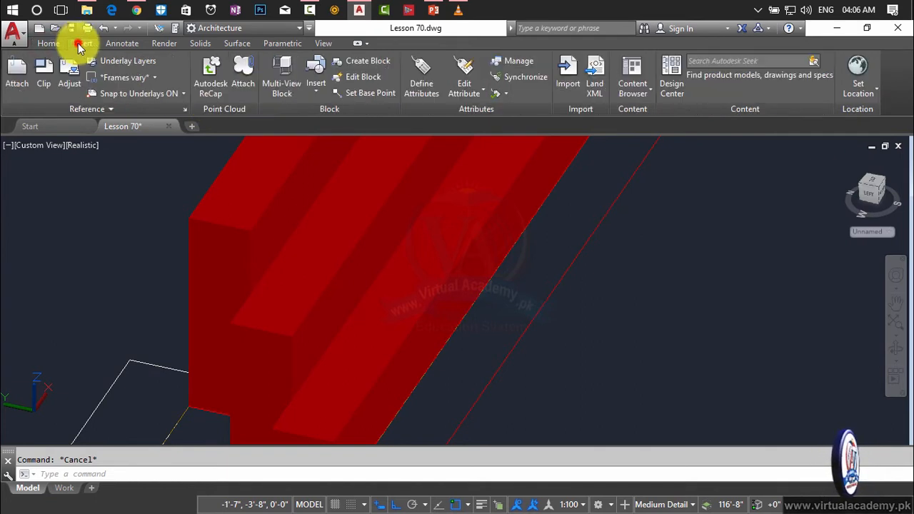
{"action": "left_click", "coordinate": [199, 43]}
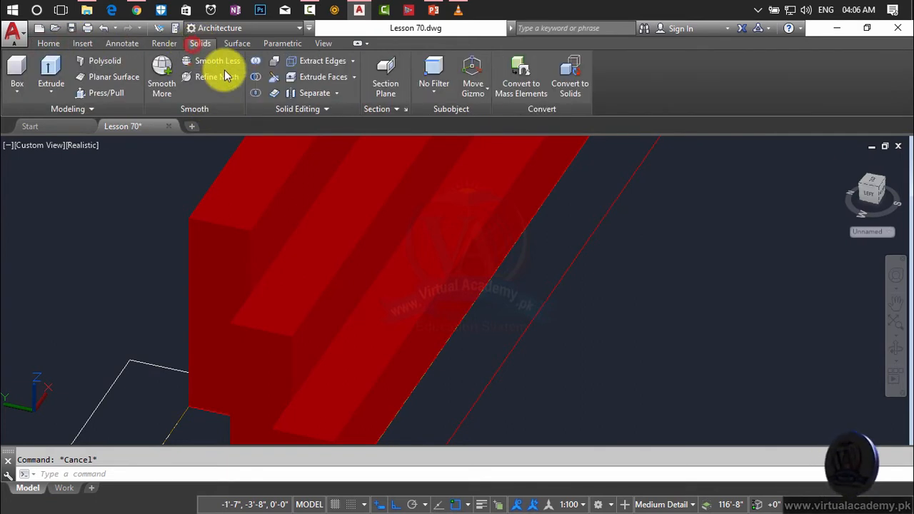
Press/Pull the outermost bounded strip beside the red steps to a height of 1
{"action": "left_click", "coordinate": [105, 93]}
{"action": "left_click", "coordinate": [527, 280]}
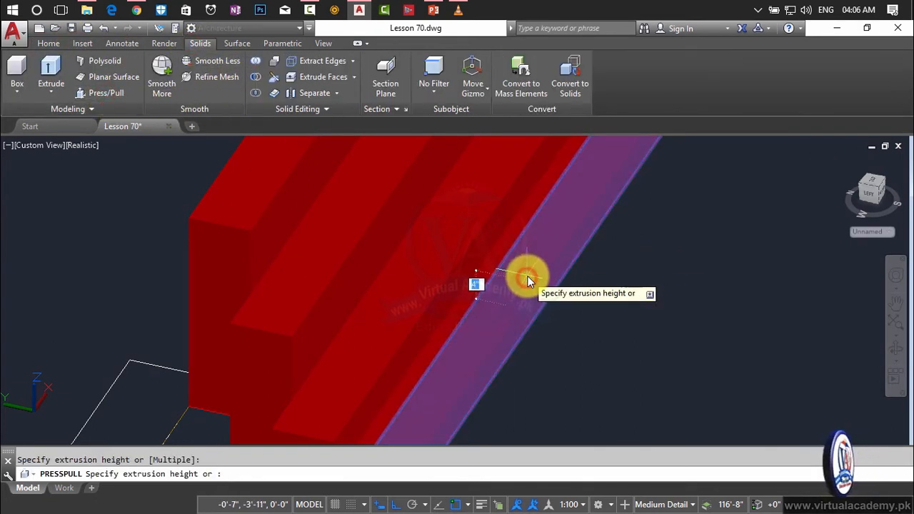
{"action": "type", "text": "1"}
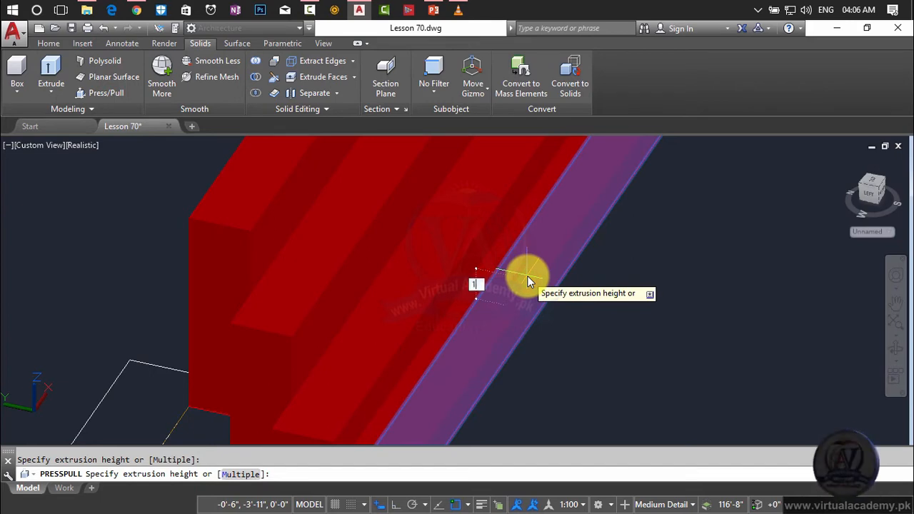
{"action": "key", "text": "Return"}
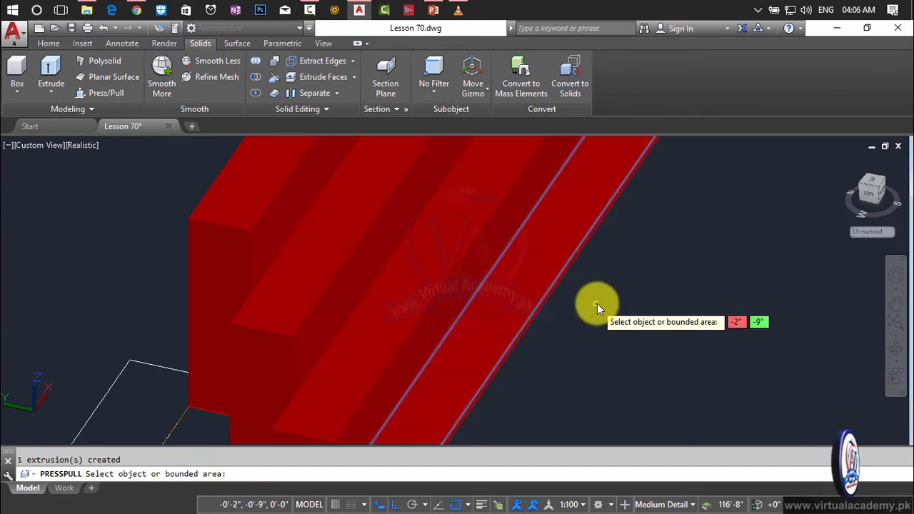
{"action": "key", "text": "Escape"}
{"action": "scroll", "coordinate": [597, 302], "scroll_direction": "down", "scroll_amount": 4}
{"action": "middle_click_drag", "start_coordinate": [597, 302], "coordinate": [618, 247]}
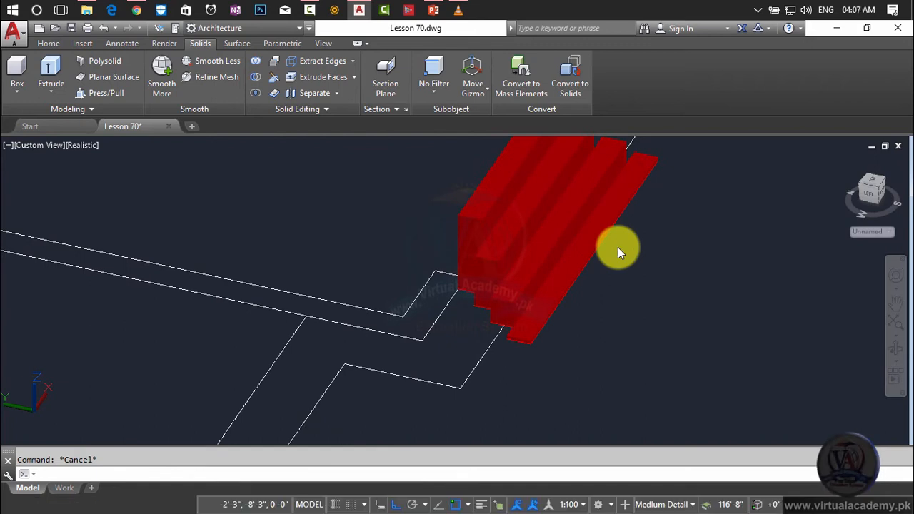
{"action": "scroll", "coordinate": [617, 247], "scroll_direction": "down", "scroll_amount": 2}
{"action": "key", "text": "Escape"}
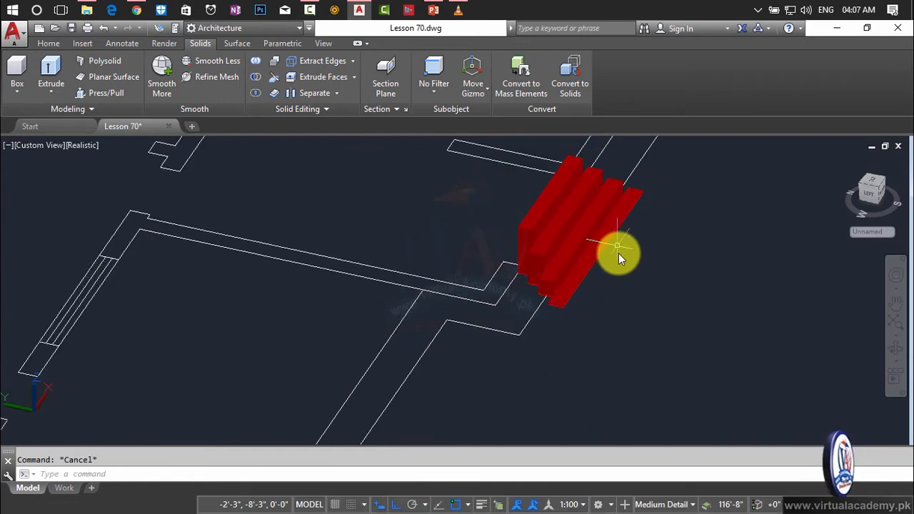
{"action": "left_click", "coordinate": [558, 210]}
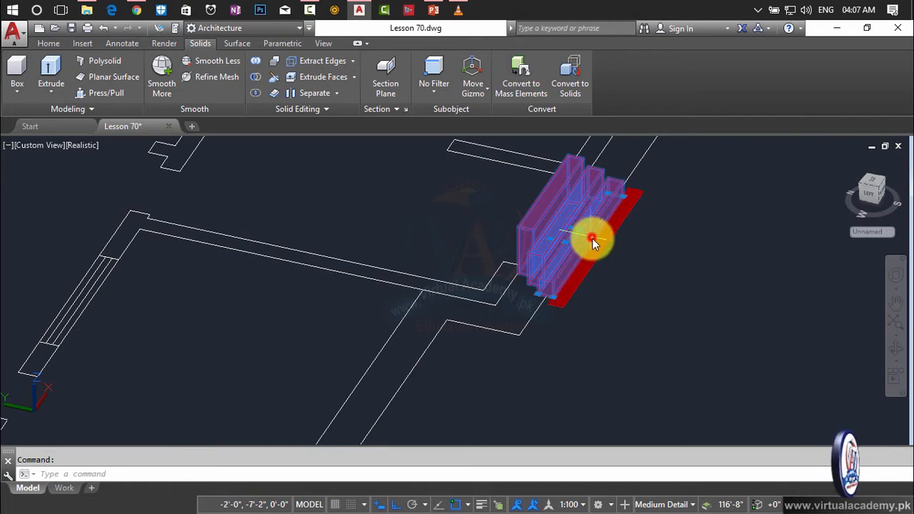
{"action": "left_click", "coordinate": [650, 250]}
{"action": "left_click", "coordinate": [530, 208]}
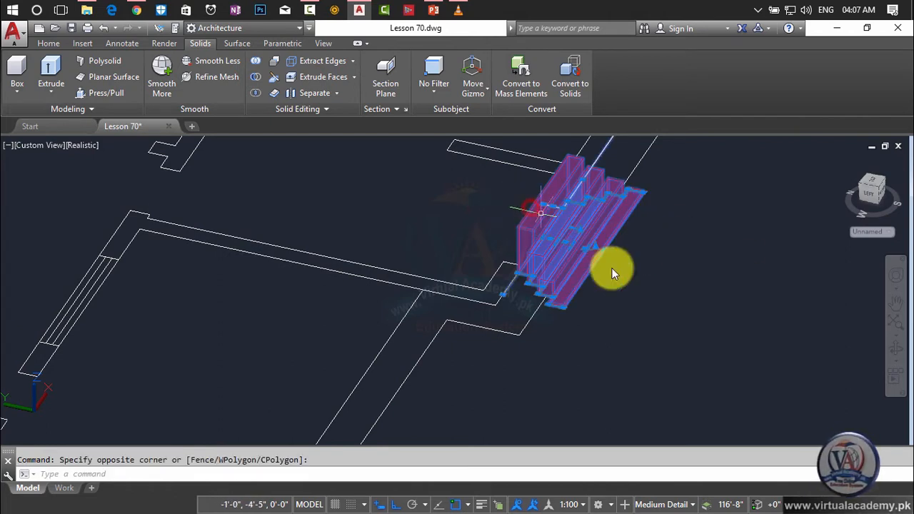
{"action": "key", "text": "Escape"}
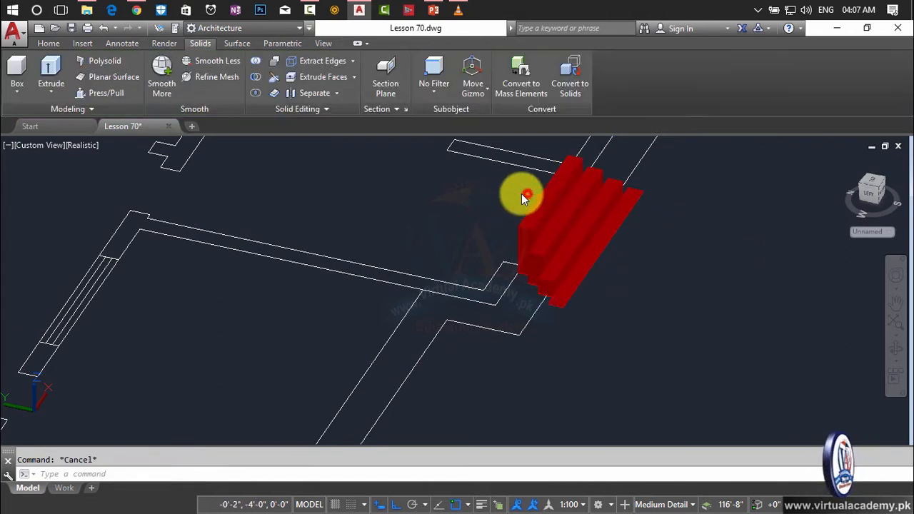
{"action": "left_click", "coordinate": [489, 193]}
{"action": "key", "text": "Escape"}
{"action": "left_click", "coordinate": [459, 179]}
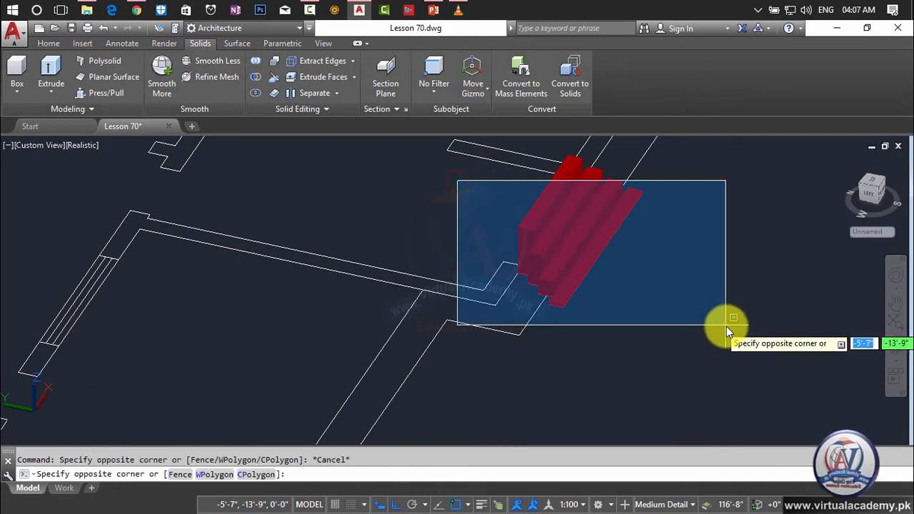
{"action": "left_click", "coordinate": [726, 326]}
Move the four red step solids onto the Stairs layer and dismiss the turned-off layer notice
{"action": "left_click", "coordinate": [548, 199]}
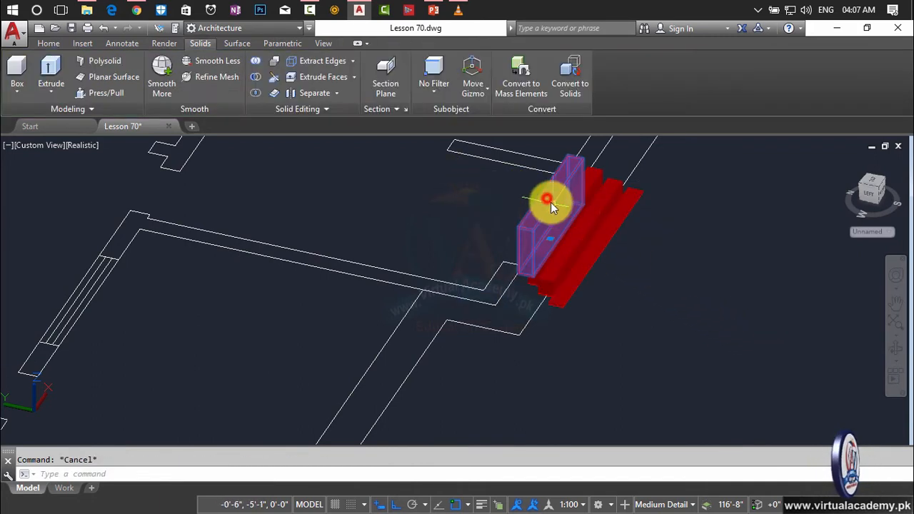
{"action": "scroll", "coordinate": [608, 166], "scroll_direction": "up", "scroll_amount": 2}
{"action": "left_click", "coordinate": [602, 199]}
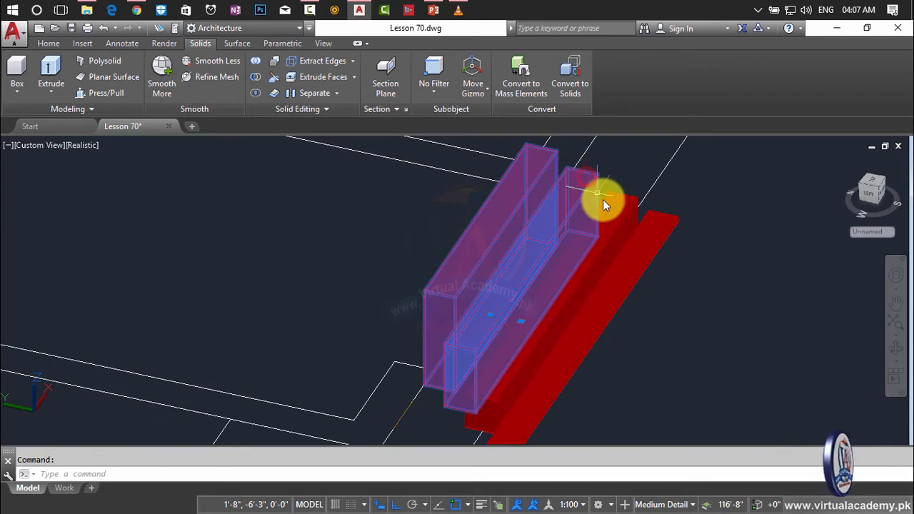
{"action": "left_click", "coordinate": [629, 210]}
{"action": "left_click", "coordinate": [645, 217]}
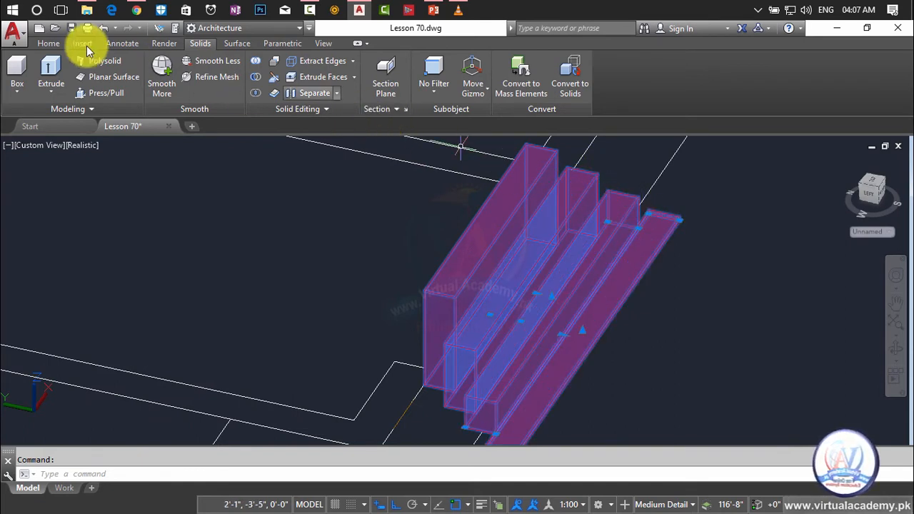
{"action": "left_click", "coordinate": [48, 42]}
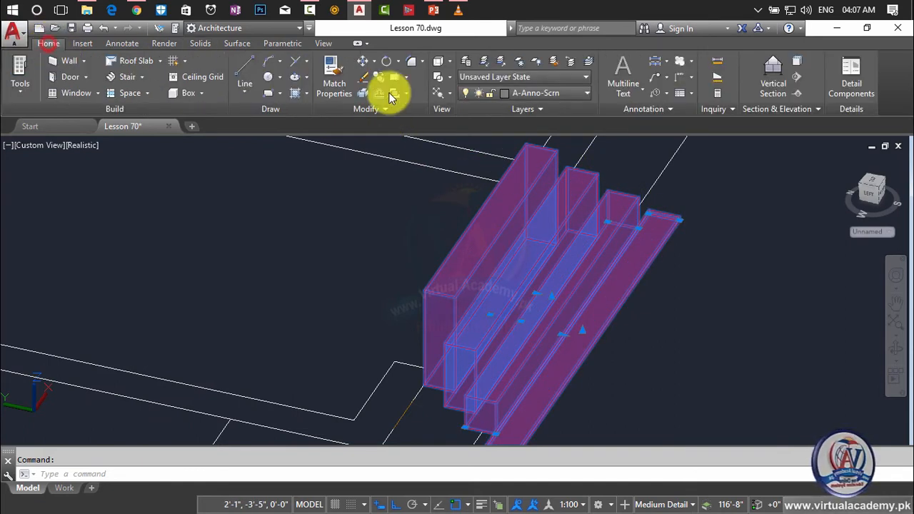
{"action": "left_click", "coordinate": [540, 96]}
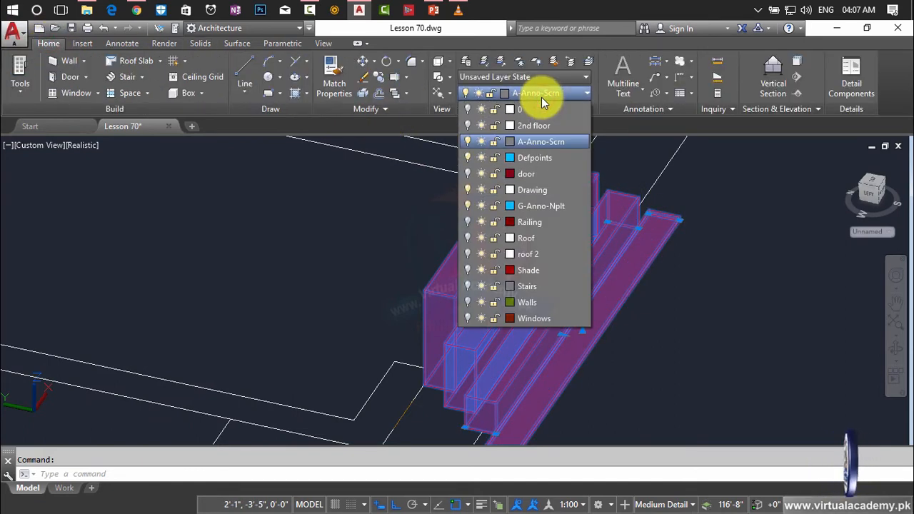
{"action": "left_click", "coordinate": [536, 286]}
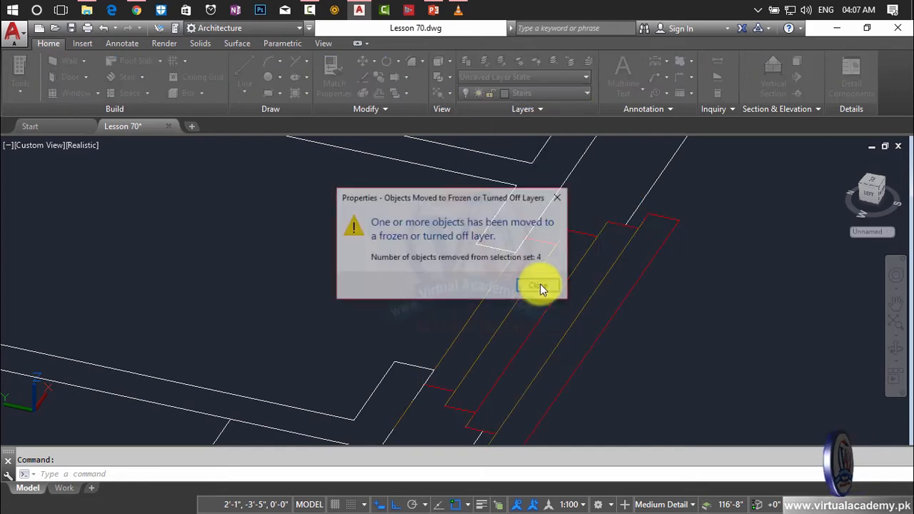
{"action": "left_click", "coordinate": [540, 283]}
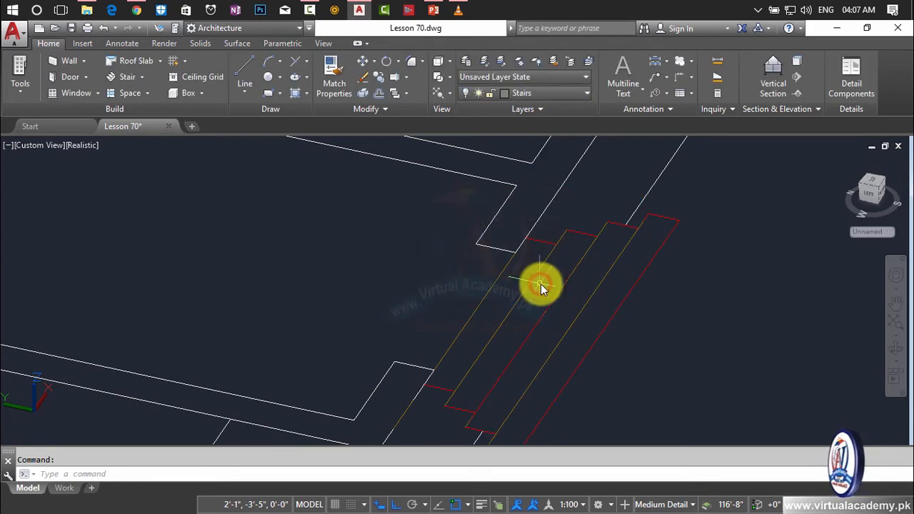
Turn on the Stairs layer
{"action": "left_click", "coordinate": [542, 98]}
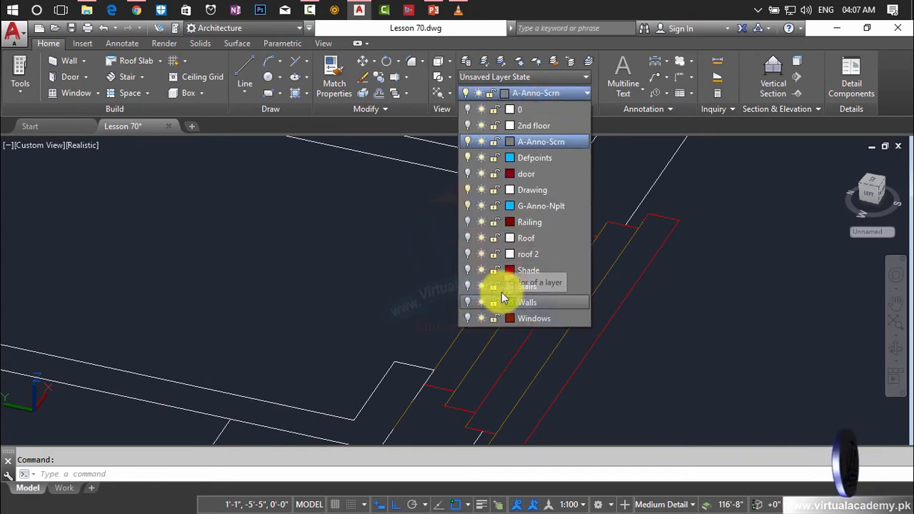
{"action": "left_click", "coordinate": [466, 286]}
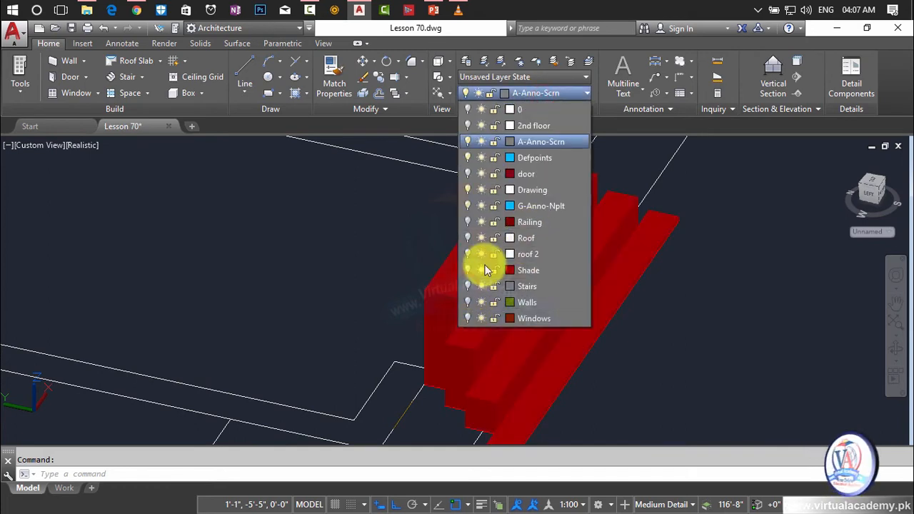
{"action": "left_click", "coordinate": [606, 298]}
{"action": "left_click", "coordinate": [606, 297]}
{"action": "left_click", "coordinate": [582, 286]}
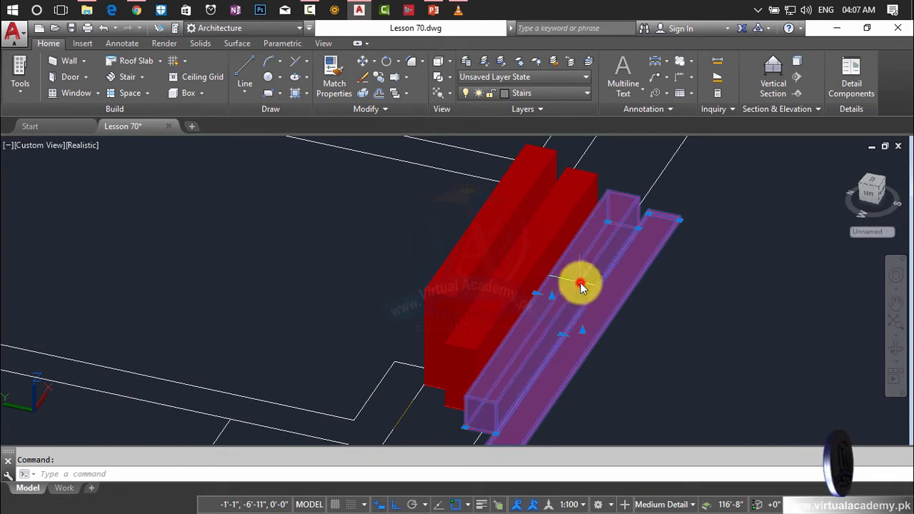
{"action": "left_click", "coordinate": [548, 267]}
{"action": "left_click", "coordinate": [507, 235]}
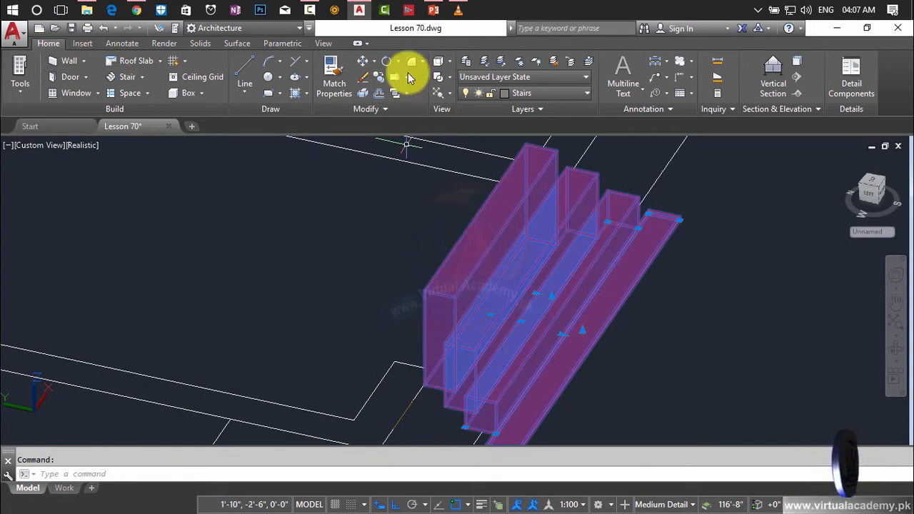
{"action": "left_click", "coordinate": [203, 44]}
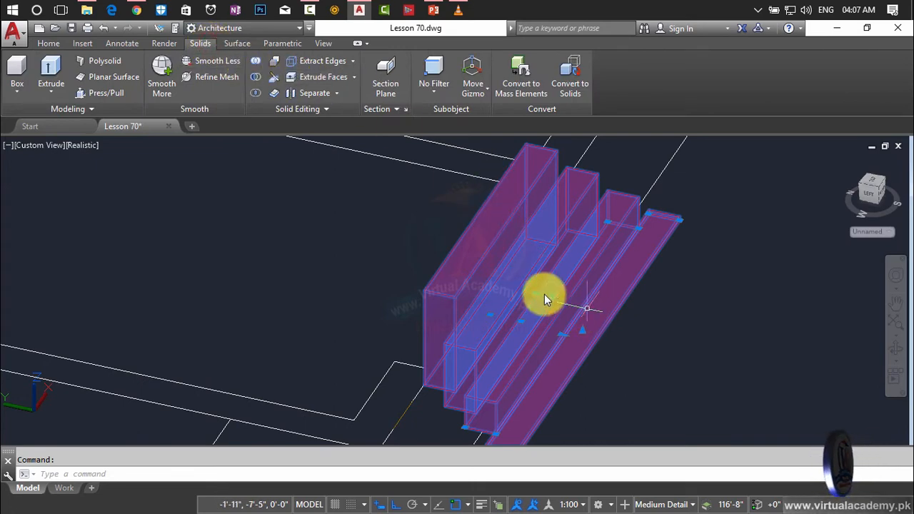
{"action": "left_click", "coordinate": [257, 62]}
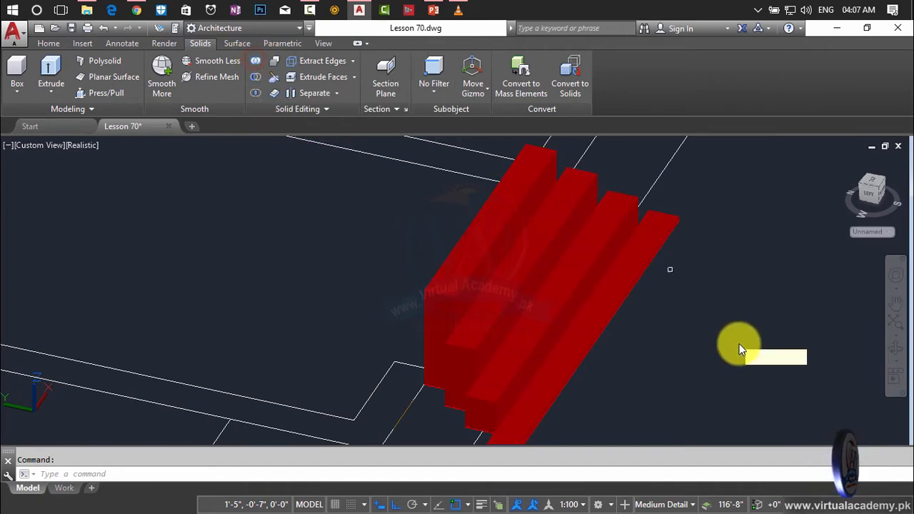
{"action": "left_click", "coordinate": [690, 334]}
{"action": "left_click", "coordinate": [462, 230]}
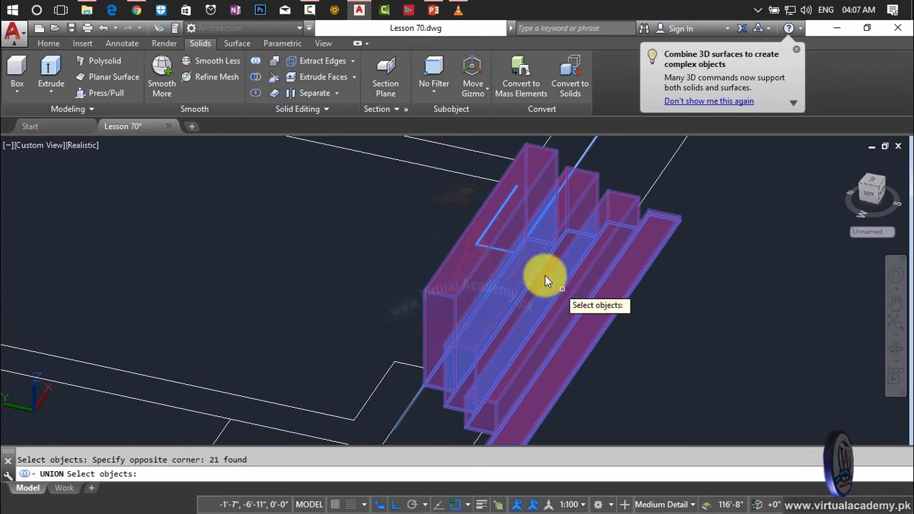
{"action": "key", "text": "Escape"}
{"action": "key", "text": "Escape"}
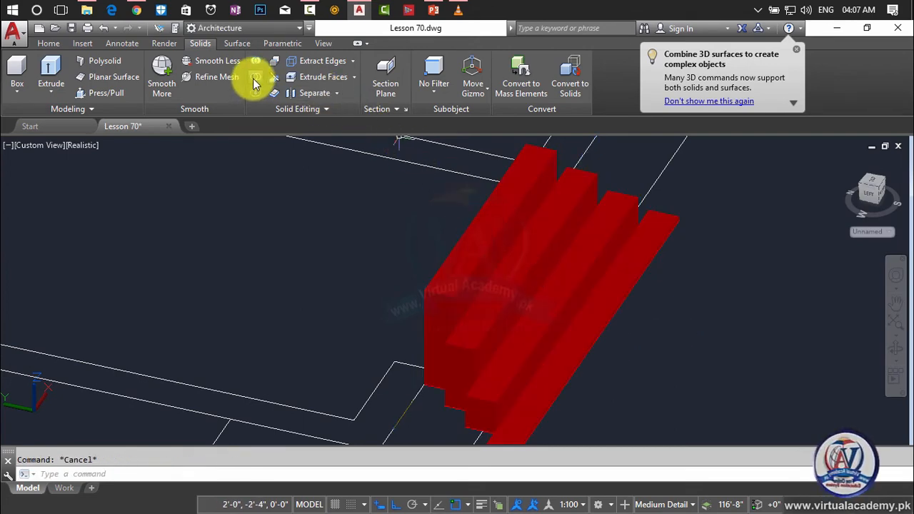
Turn off the Drawing layer and erase the leftover line running through the red steps
{"action": "left_click", "coordinate": [48, 44]}
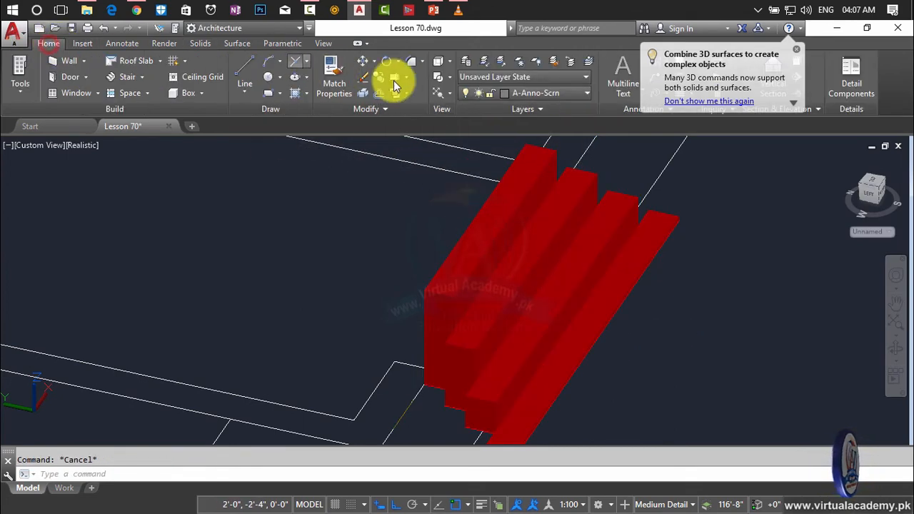
{"action": "left_click", "coordinate": [535, 93]}
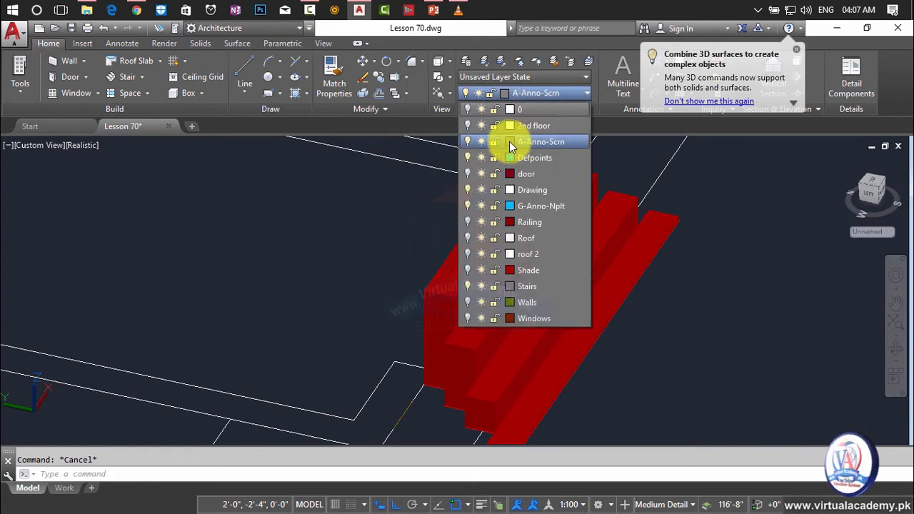
{"action": "left_click", "coordinate": [466, 190]}
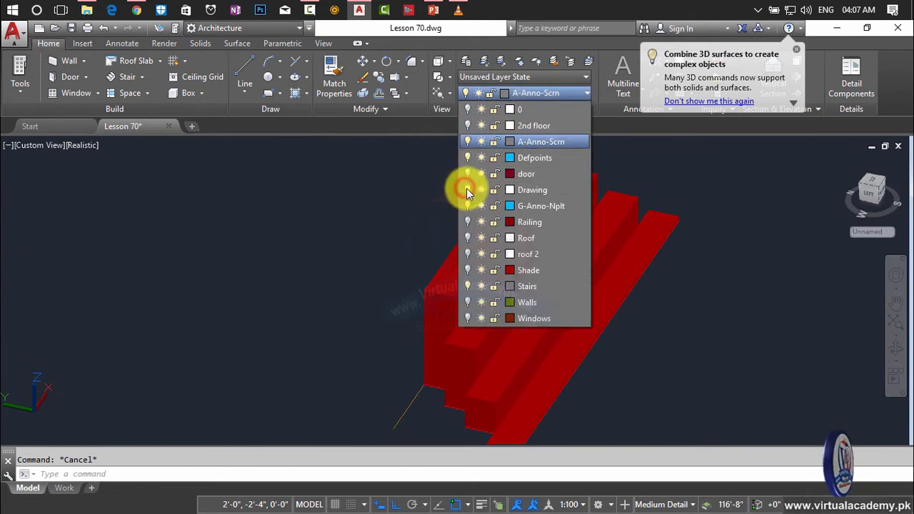
{"action": "left_click", "coordinate": [413, 393]}
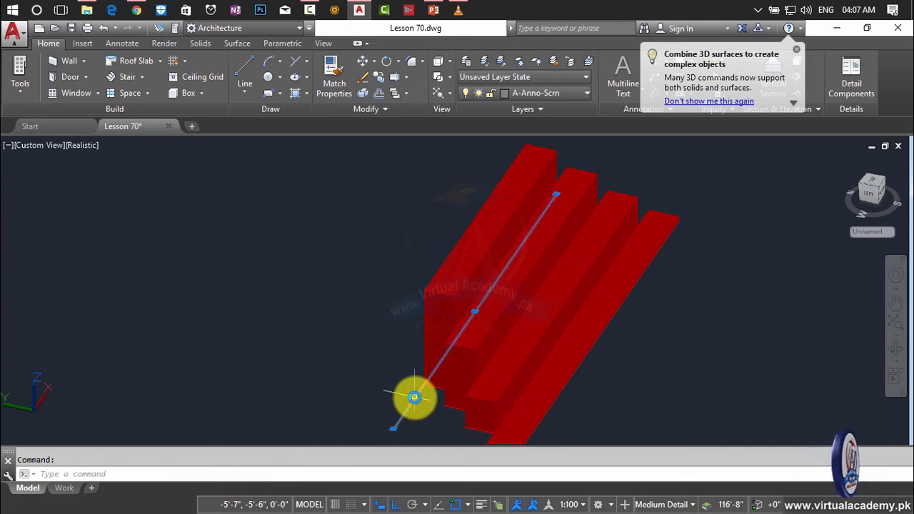
{"action": "key", "text": "Delete"}
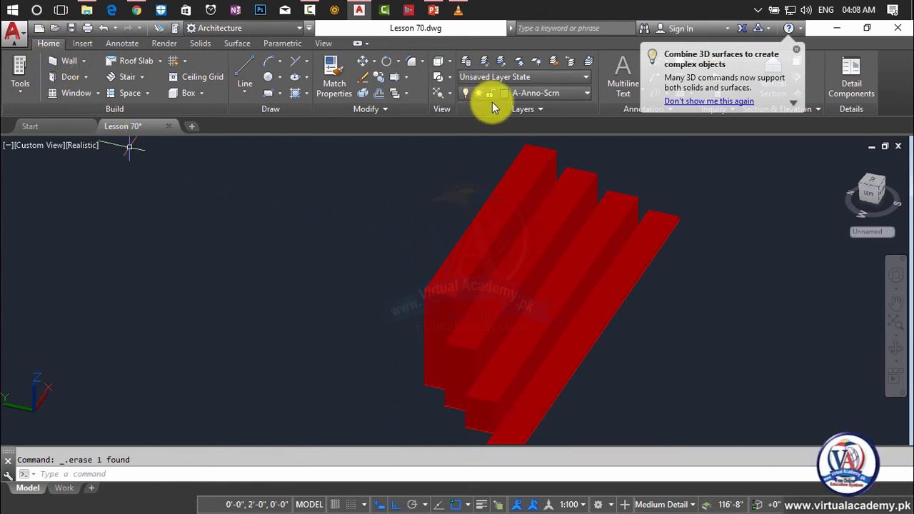
Union all the red step solids into one object and select the combined solid
{"action": "left_click", "coordinate": [201, 44]}
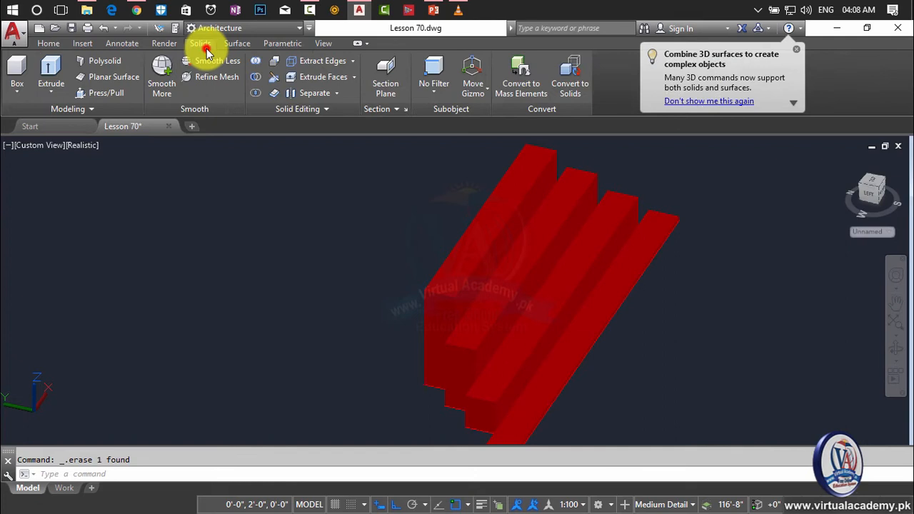
{"action": "left_click", "coordinate": [254, 61]}
{"action": "left_click", "coordinate": [768, 179]}
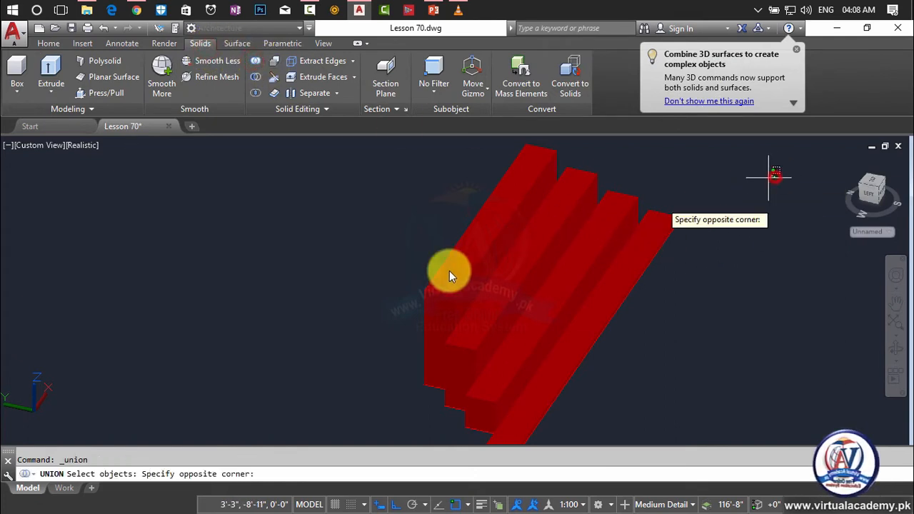
{"action": "left_click", "coordinate": [376, 352]}
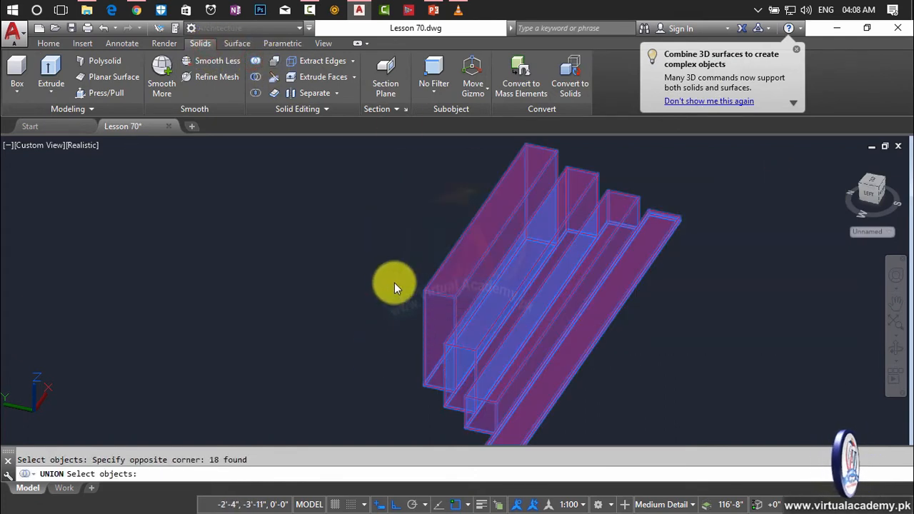
{"action": "key", "text": "Return"}
{"action": "left_click", "coordinate": [479, 284]}
{"action": "scroll", "coordinate": [480, 283], "scroll_direction": "down", "scroll_amount": 5}
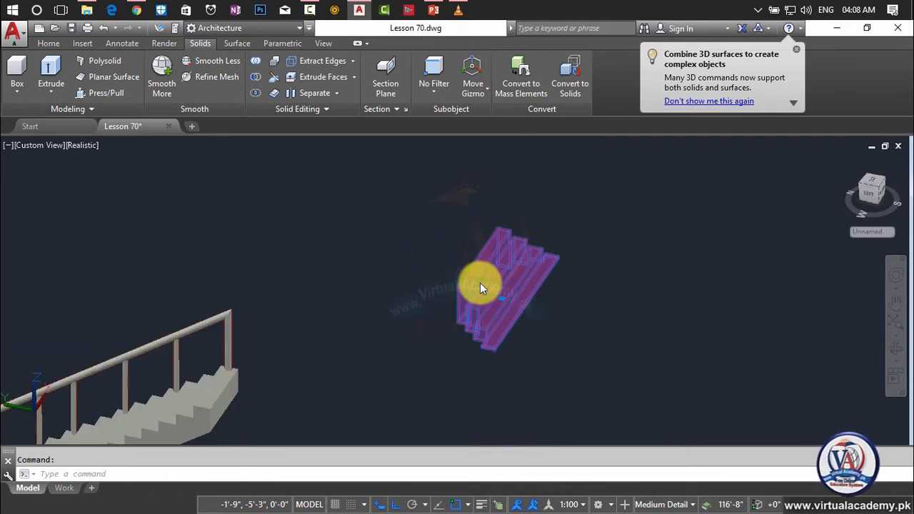
{"action": "scroll", "coordinate": [401, 312], "scroll_direction": "up", "scroll_amount": 3}
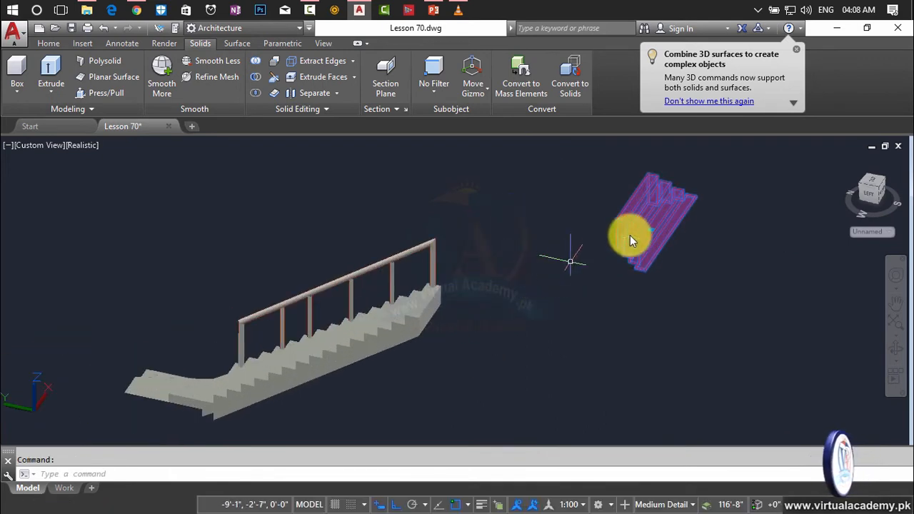
{"action": "scroll", "coordinate": [552, 275], "scroll_direction": "up", "scroll_amount": 5}
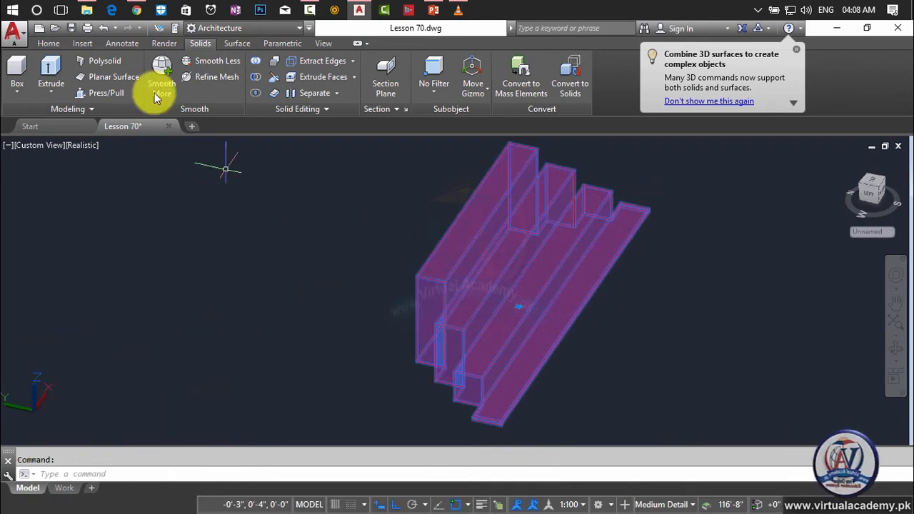
Apply the Fine - Alabaster stone material from the Autodesk Library to the combined step solid
{"action": "left_click", "coordinate": [238, 44]}
{"action": "left_click", "coordinate": [166, 45]}
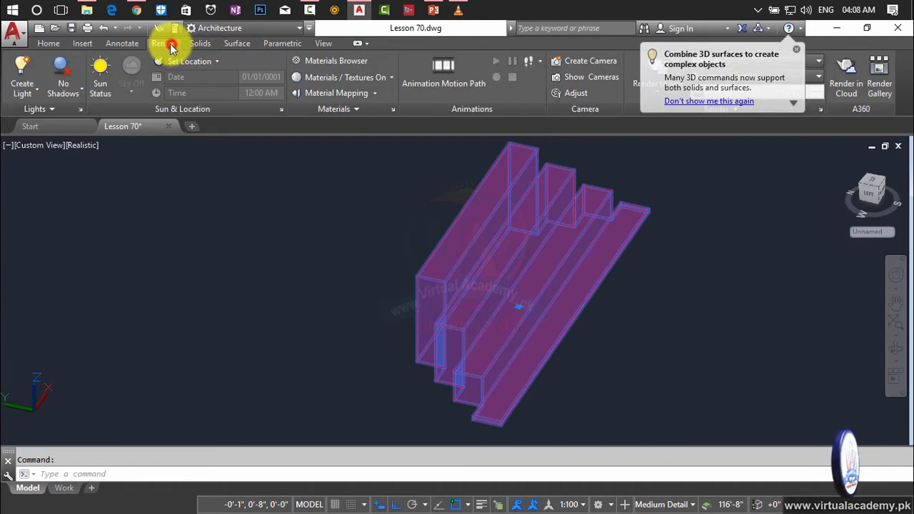
{"action": "left_click", "coordinate": [327, 61]}
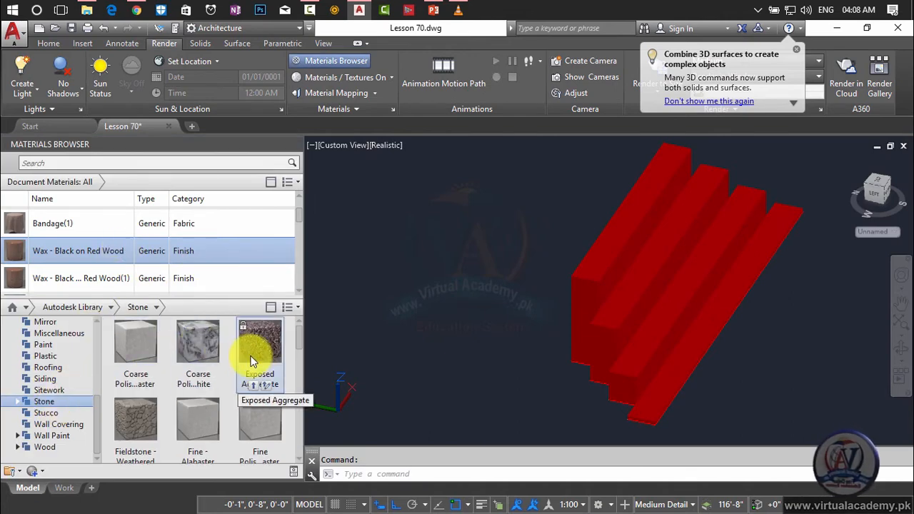
{"action": "left_click_drag", "start_coordinate": [198, 349], "coordinate": [604, 306]}
{"action": "left_click_drag", "start_coordinate": [187, 417], "coordinate": [636, 325]}
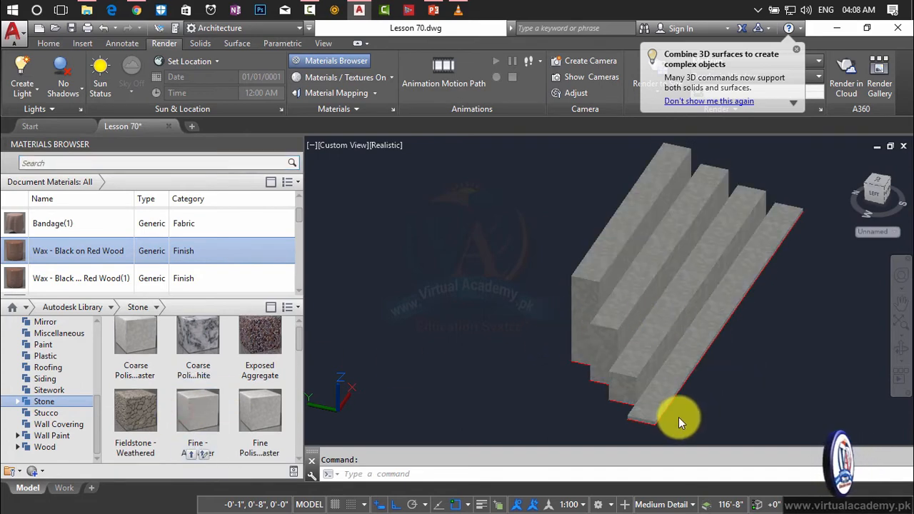
Erase the red leftover line running along the long front base edge of the lowest step
{"action": "scroll", "coordinate": [675, 396], "scroll_direction": "up", "scroll_amount": 3}
{"action": "mouse_move", "coordinate": [675, 395]}
{"action": "middle_mouse_down"}
{"action": "mouse_move", "coordinate": [746, 386]}
{"action": "mouse_move", "coordinate": [664, 394]}
{"action": "middle_mouse_up"}
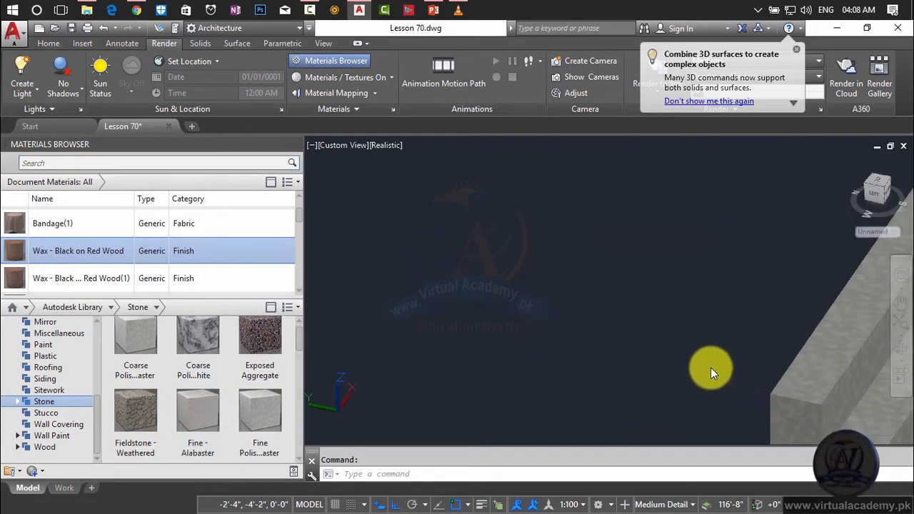
{"action": "middle_click_drag", "start_coordinate": [711, 368], "coordinate": [408, 306]}
{"action": "scroll", "coordinate": [563, 338], "scroll_direction": "up", "scroll_amount": 2}
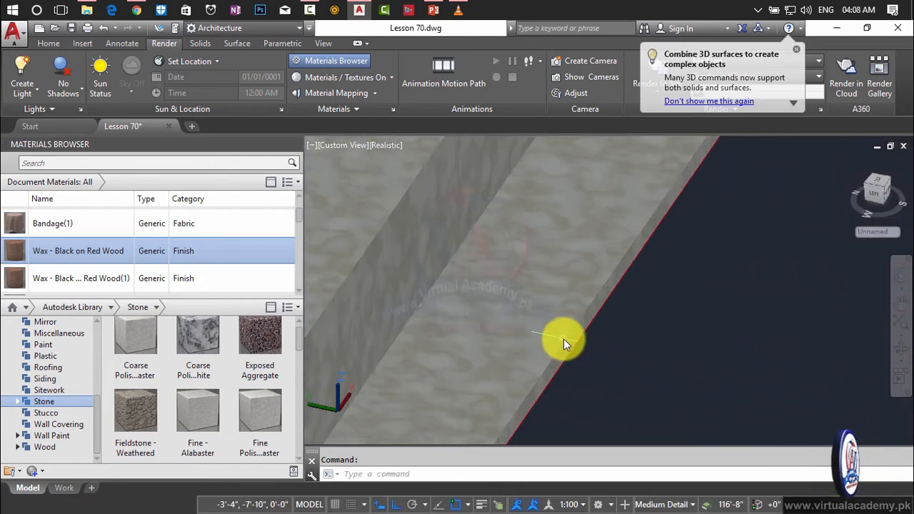
{"action": "scroll", "coordinate": [583, 352], "scroll_direction": "up", "scroll_amount": 5}
{"action": "left_click", "coordinate": [553, 337]}
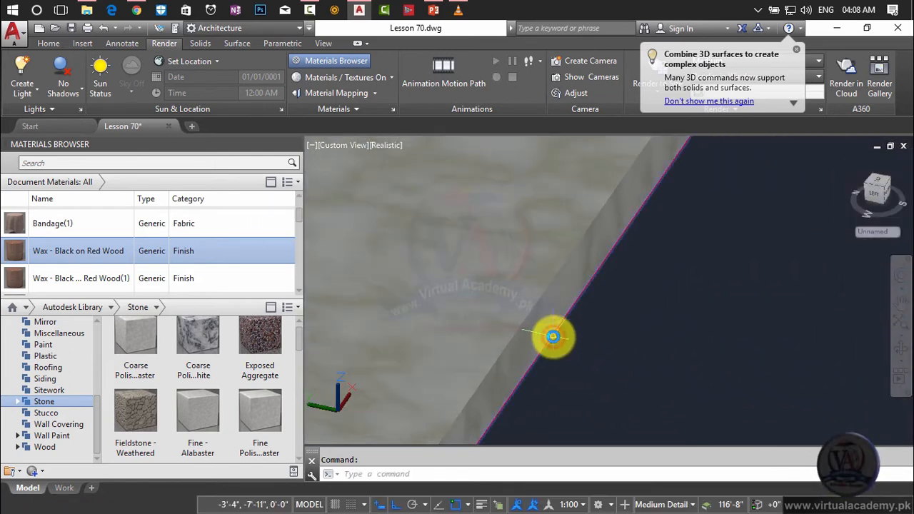
{"action": "key", "text": "Delete"}
{"action": "scroll", "coordinate": [554, 337], "scroll_direction": "down", "scroll_amount": 7}
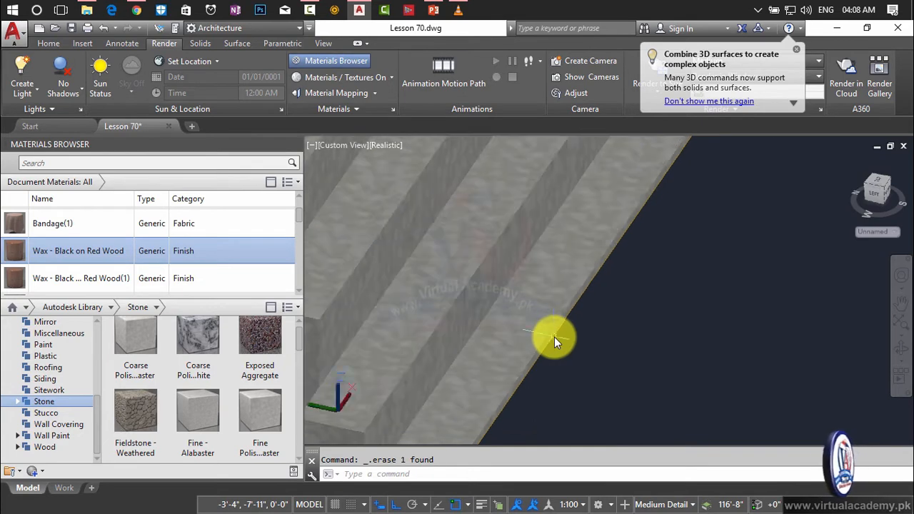
{"action": "middle_click_drag", "start_coordinate": [556, 337], "coordinate": [617, 315]}
{"action": "scroll", "coordinate": [544, 385], "scroll_direction": "up", "scroll_amount": 8}
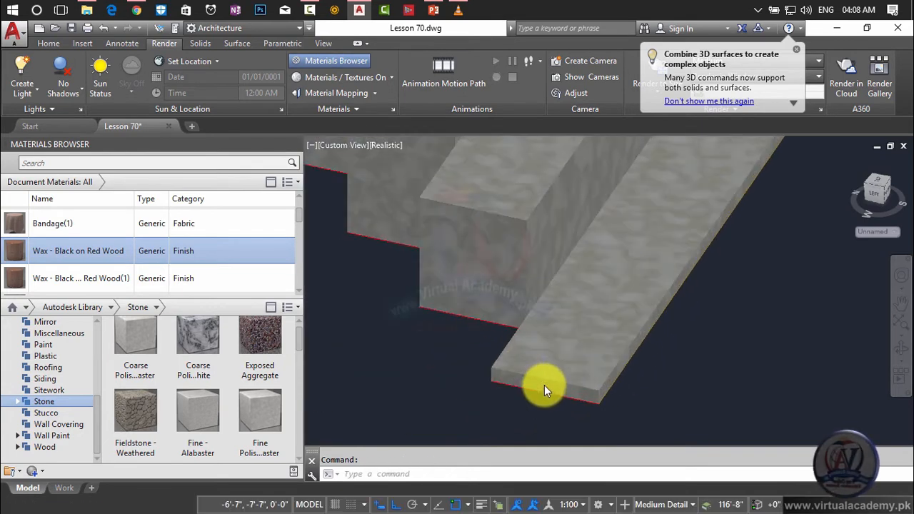
{"action": "left_click", "coordinate": [543, 383]}
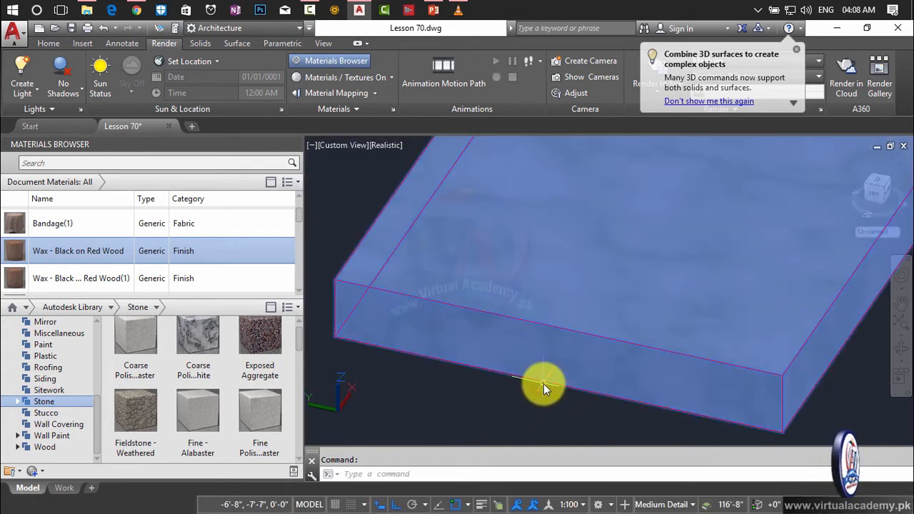
{"action": "key", "text": "Escape"}
{"action": "left_click", "coordinate": [543, 381]}
{"action": "key", "text": "Escape"}
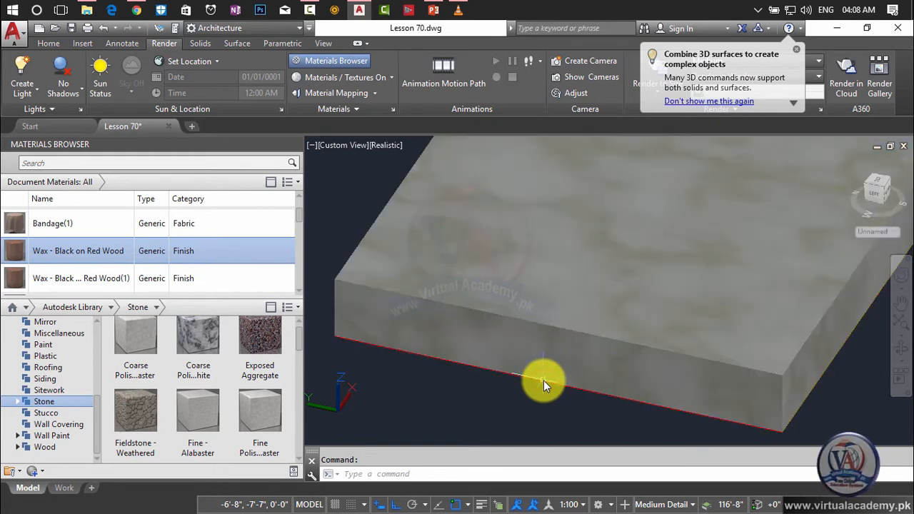
{"action": "key", "text": "Escape"}
{"action": "scroll", "coordinate": [543, 380], "scroll_direction": "down", "scroll_amount": 5}
{"action": "left_click", "coordinate": [513, 352]}
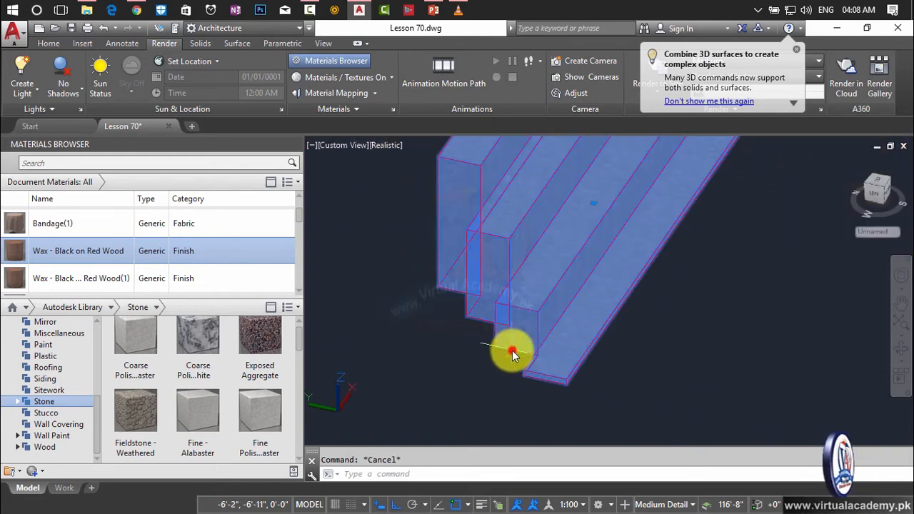
{"action": "key", "text": "Escape"}
{"action": "scroll", "coordinate": [511, 350], "scroll_direction": "down", "scroll_amount": 5}
{"action": "middle_click_drag", "start_coordinate": [500, 317], "coordinate": [476, 335]}
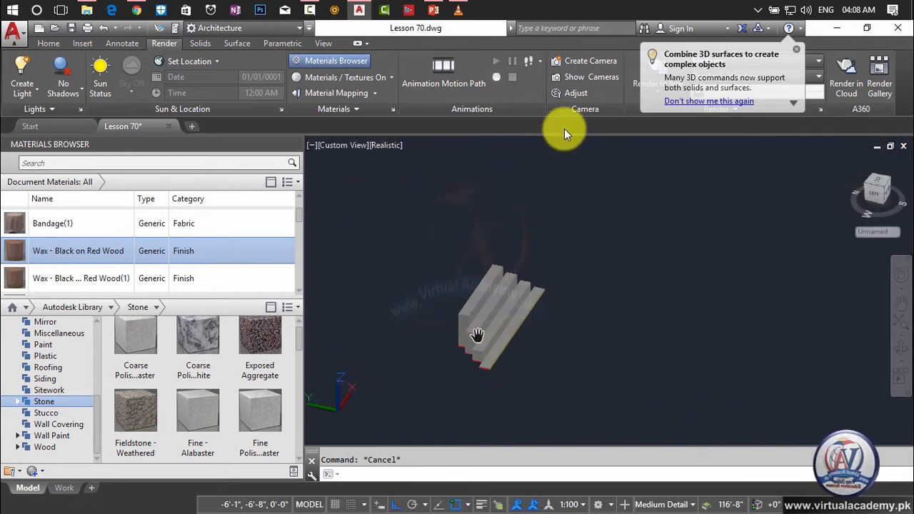
Close the Materials Browser and turn on the Drawing layer
{"action": "left_click", "coordinate": [294, 144]}
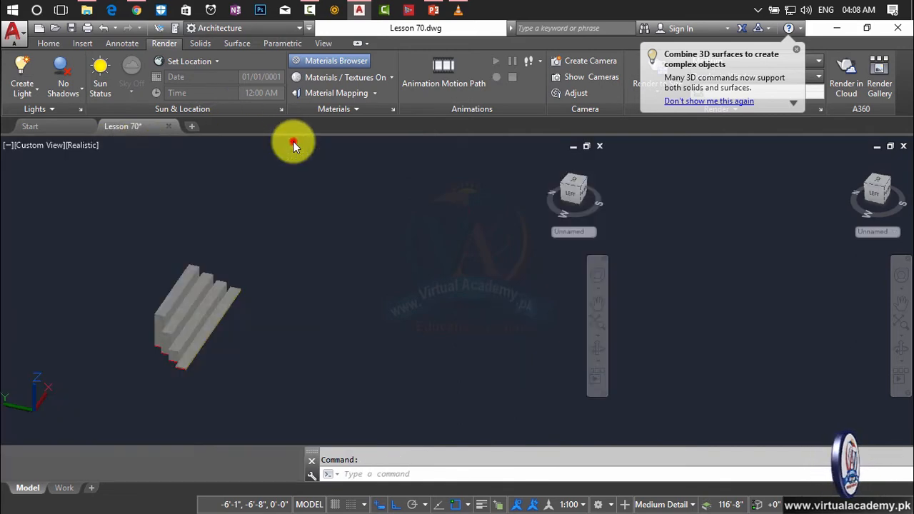
{"action": "left_click", "coordinate": [48, 43]}
{"action": "left_click", "coordinate": [575, 96]}
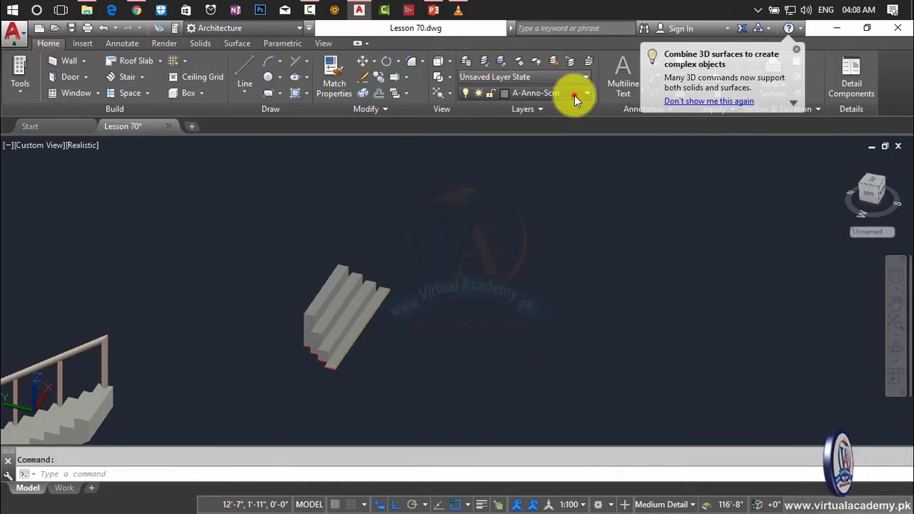
{"action": "left_click", "coordinate": [575, 96]}
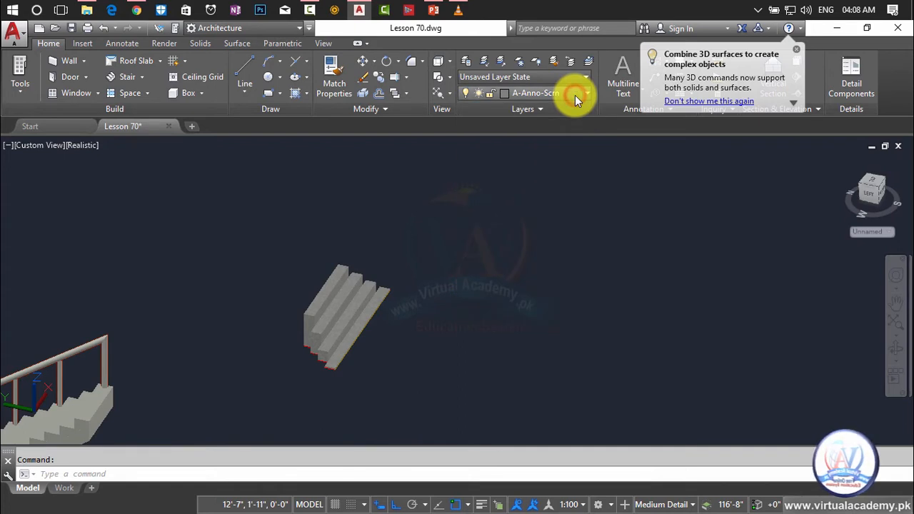
{"action": "middle_click_drag", "start_coordinate": [373, 259], "coordinate": [522, 231]}
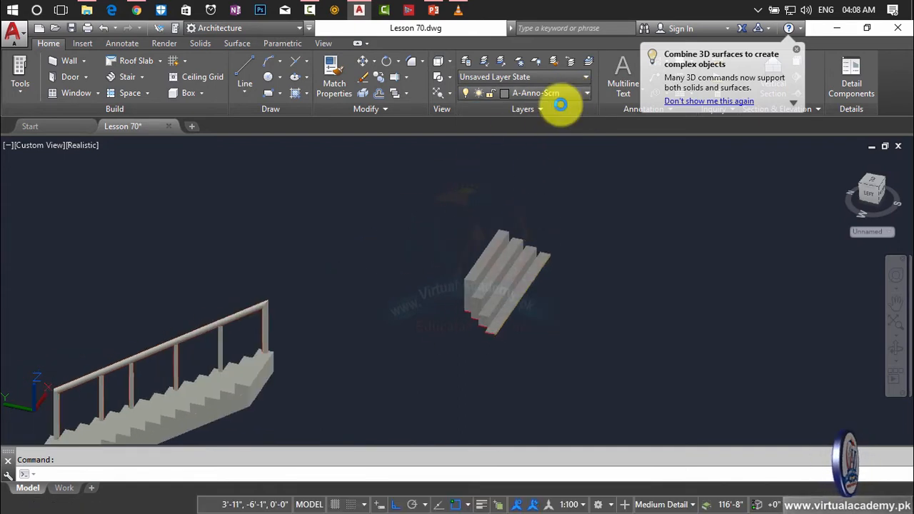
{"action": "left_click", "coordinate": [561, 97]}
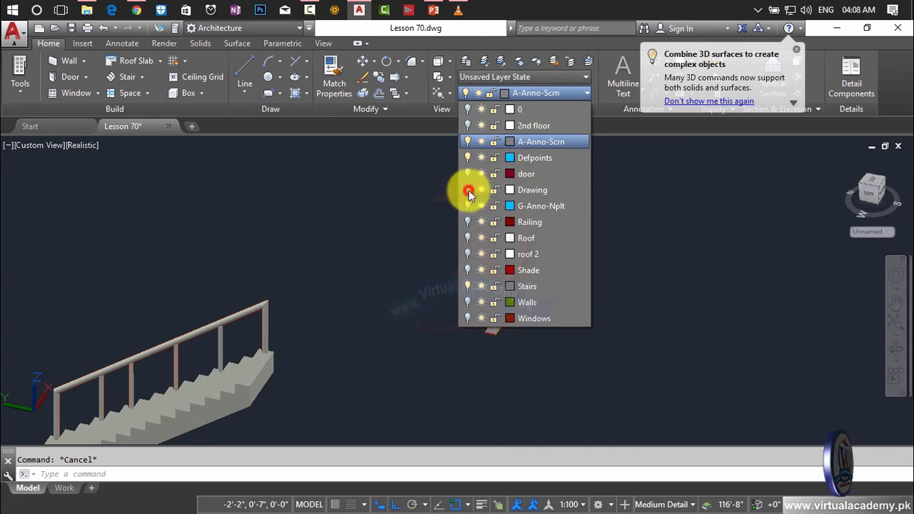
{"action": "left_click", "coordinate": [468, 192]}
{"action": "left_click", "coordinate": [479, 339]}
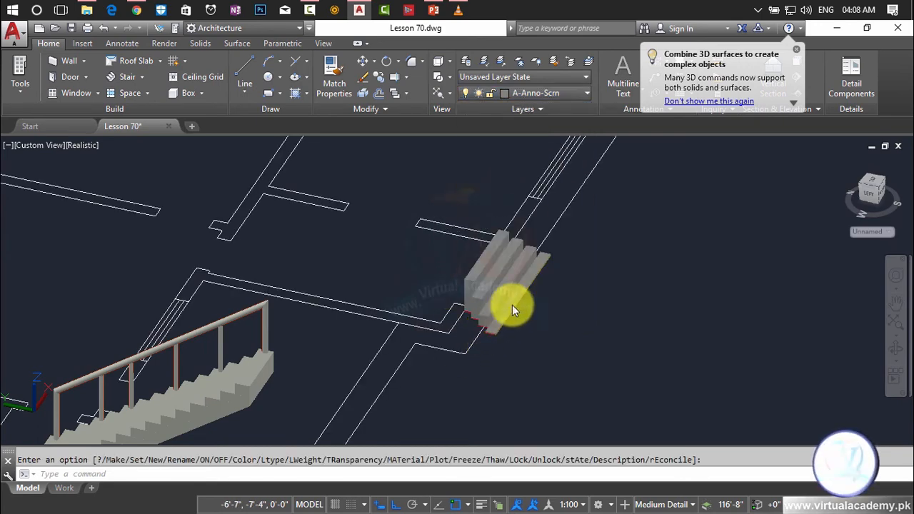
Draw a straight line about 17'-8" long from the lowest step's outer base corner to the curved outline of the floor plan
{"action": "middle_click_drag", "start_coordinate": [512, 310], "coordinate": [622, 224]}
{"action": "scroll", "coordinate": [632, 232], "scroll_direction": "down", "scroll_amount": 1}
{"action": "scroll", "coordinate": [632, 232], "scroll_direction": "up", "scroll_amount": 3}
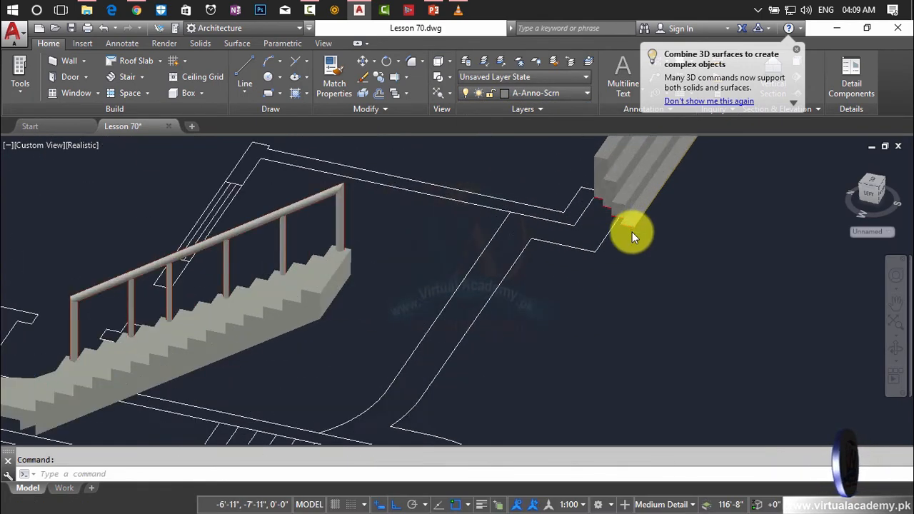
{"action": "scroll", "coordinate": [631, 232], "scroll_direction": "up", "scroll_amount": 3}
{"action": "type", "text": "l"}
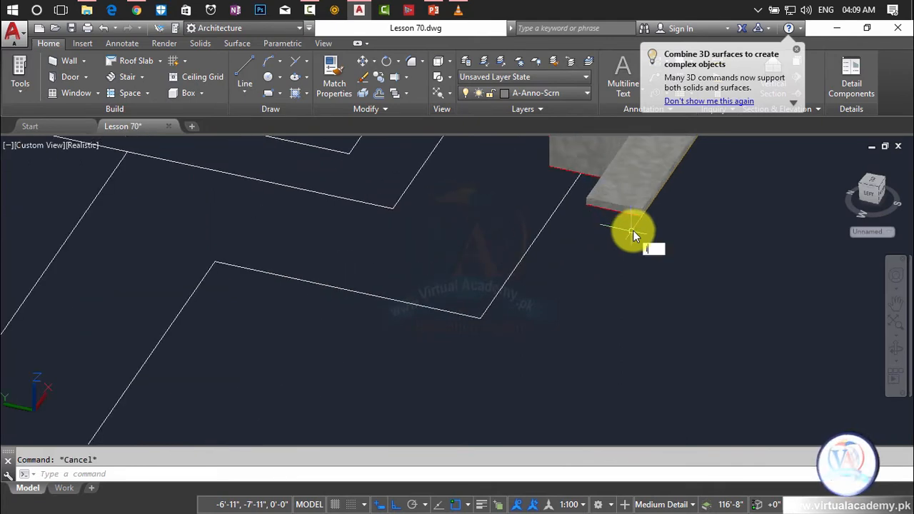
{"action": "key", "text": "Return"}
{"action": "left_click", "coordinate": [643, 217]}
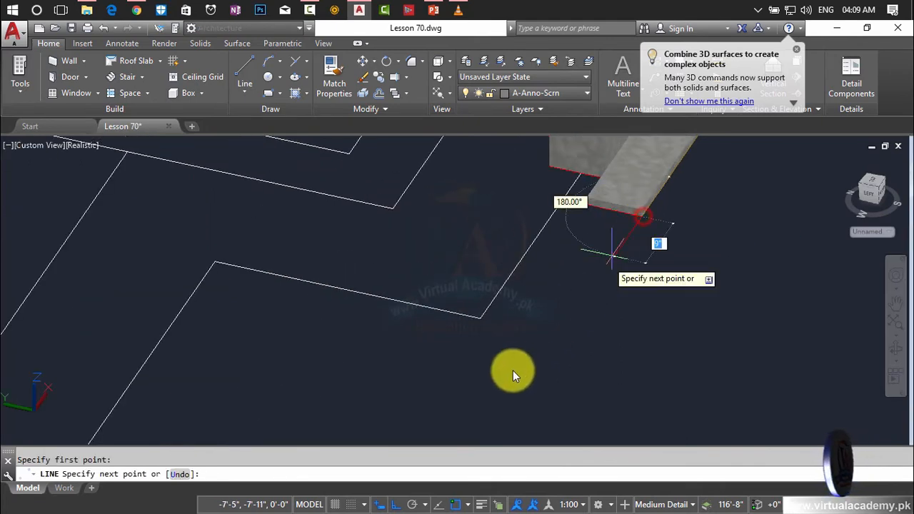
{"action": "scroll", "coordinate": [519, 369], "scroll_direction": "down", "scroll_amount": 2}
{"action": "middle_click_drag", "start_coordinate": [518, 369], "coordinate": [718, 150]}
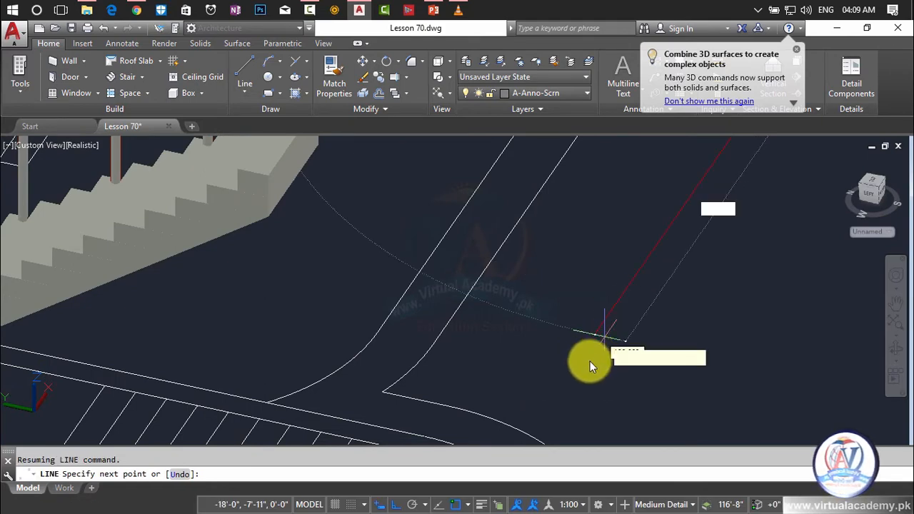
{"action": "scroll", "coordinate": [589, 364], "scroll_direction": "down", "scroll_amount": 2}
{"action": "middle_click_drag", "start_coordinate": [599, 323], "coordinate": [625, 272]}
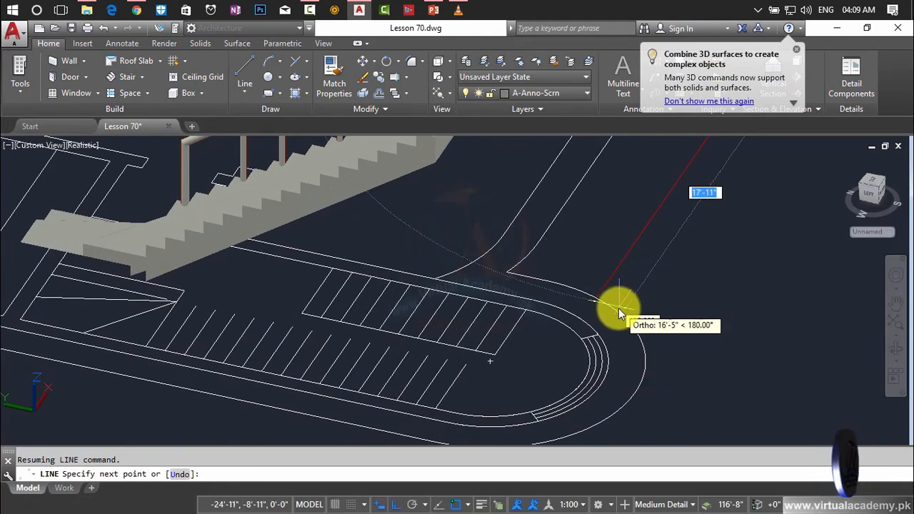
{"action": "scroll", "coordinate": [620, 282], "scroll_direction": "up", "scroll_amount": 2}
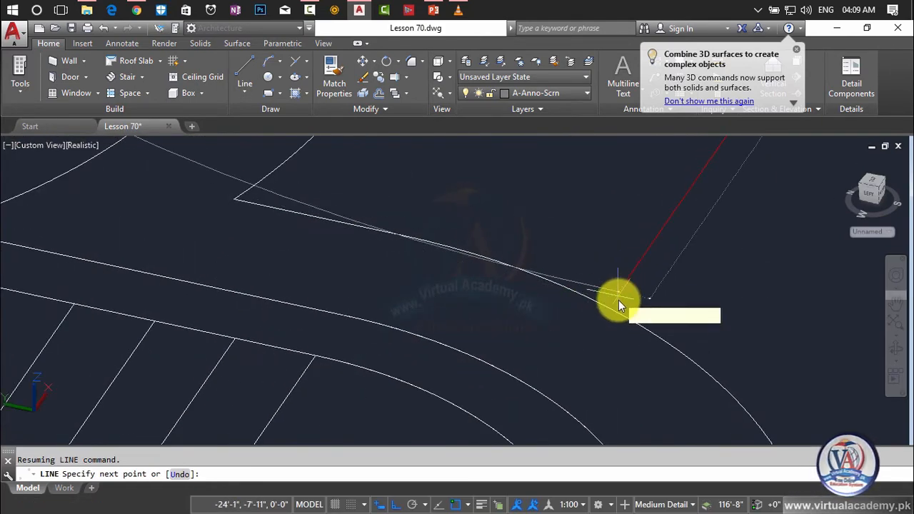
{"action": "scroll", "coordinate": [612, 307], "scroll_direction": "up", "scroll_amount": 2}
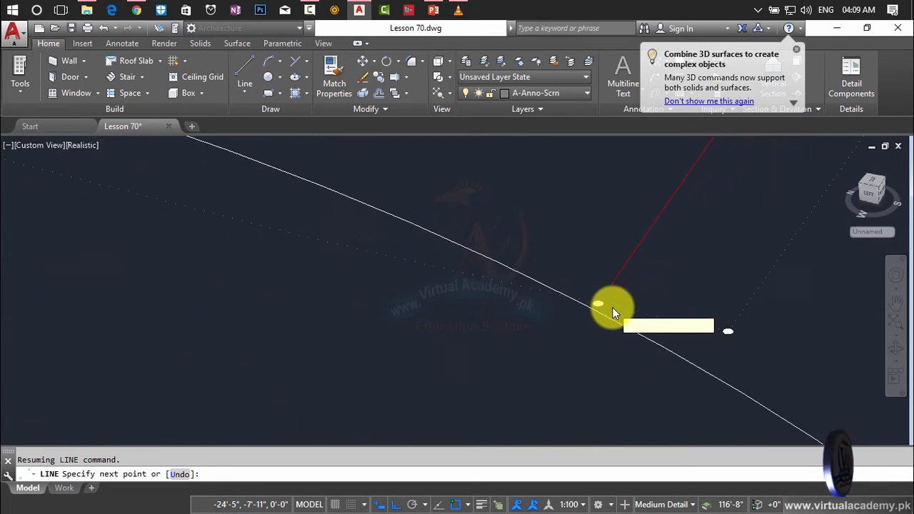
{"action": "scroll", "coordinate": [592, 302], "scroll_direction": "up", "scroll_amount": 2}
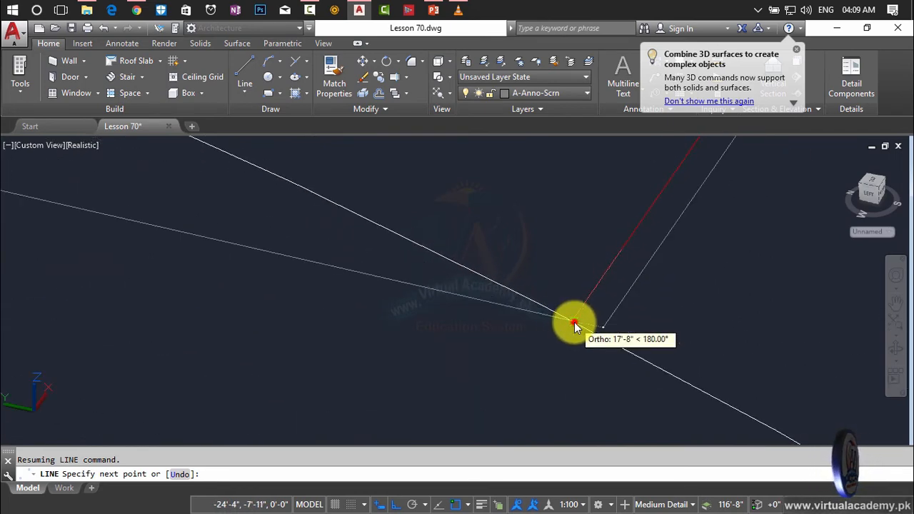
{"action": "left_click", "coordinate": [574, 323]}
{"action": "key", "text": "Escape"}
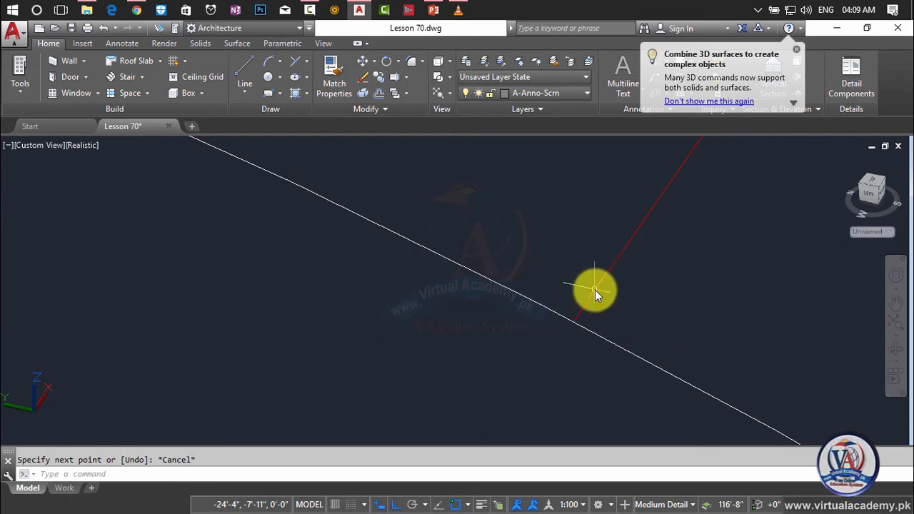
Make Drawing the current layer
{"action": "left_click", "coordinate": [550, 96]}
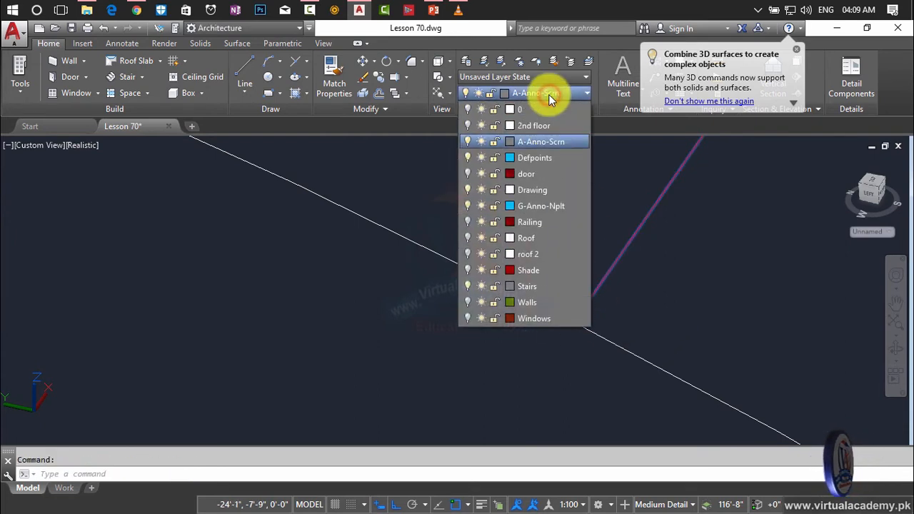
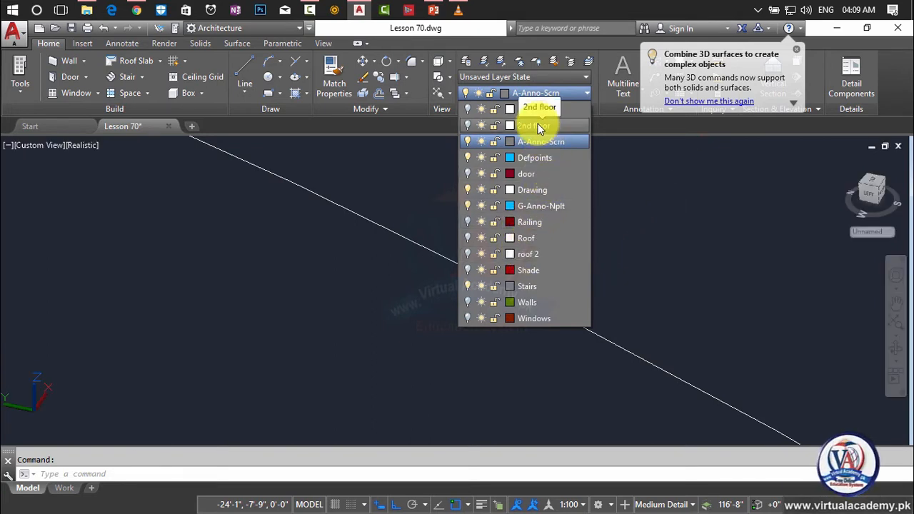
{"action": "left_click", "coordinate": [524, 189]}
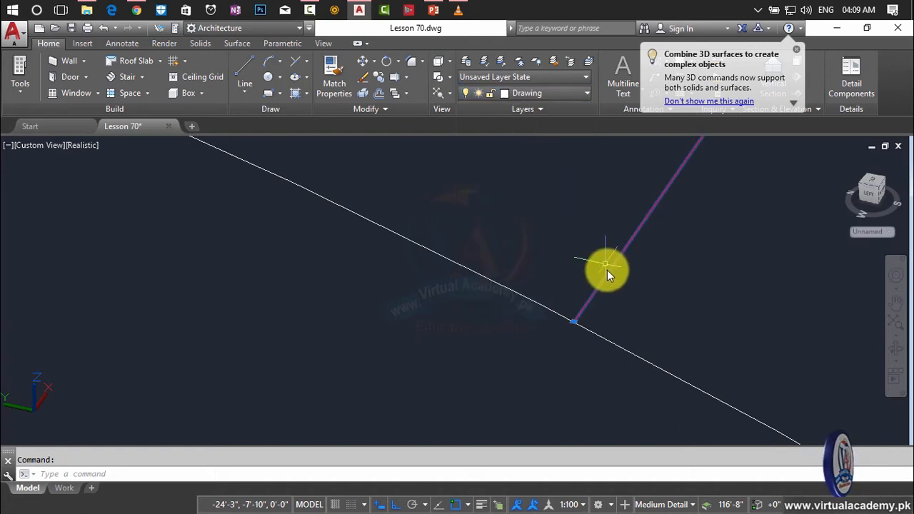
{"action": "key", "text": "Escape"}
Examine the new line and the neighbouring wall outline between the steps and the curved outline
{"action": "scroll", "coordinate": [617, 269], "scroll_direction": "down", "scroll_amount": 5}
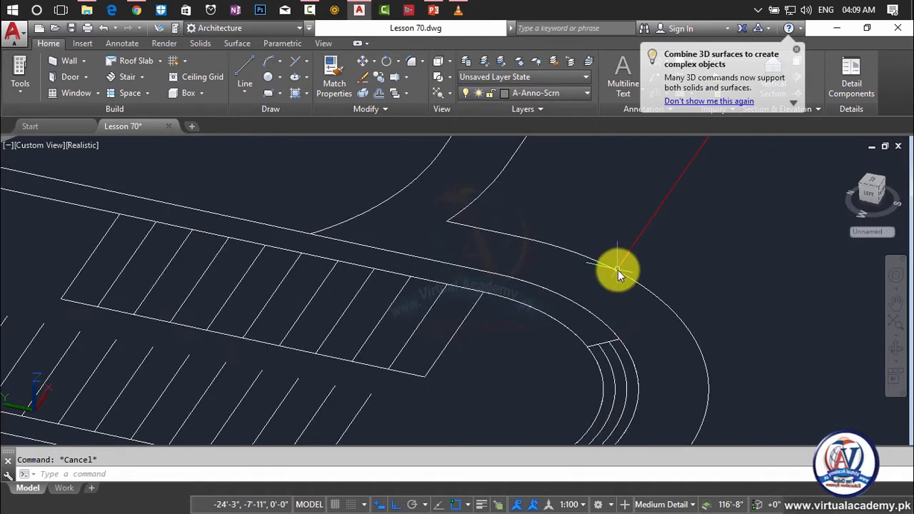
{"action": "scroll", "coordinate": [571, 304], "scroll_direction": "down", "scroll_amount": 5}
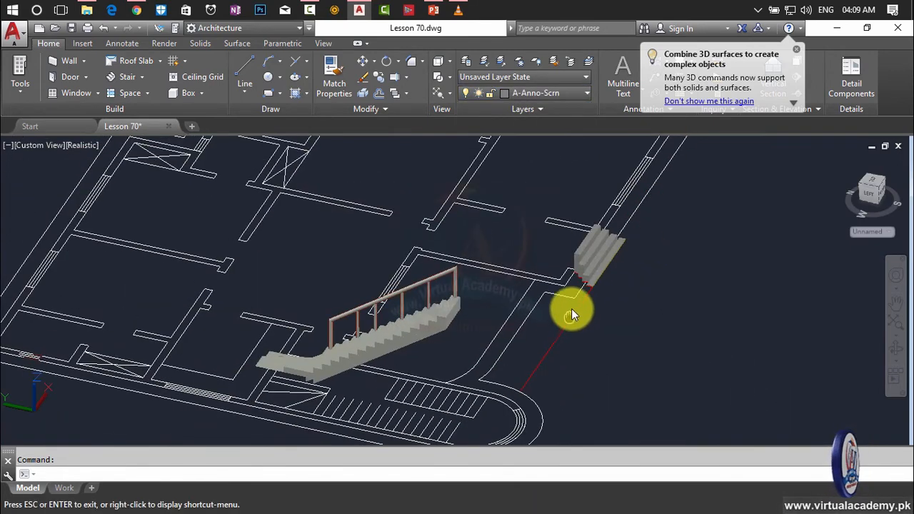
{"action": "scroll", "coordinate": [574, 306], "scroll_direction": "up", "scroll_amount": 4}
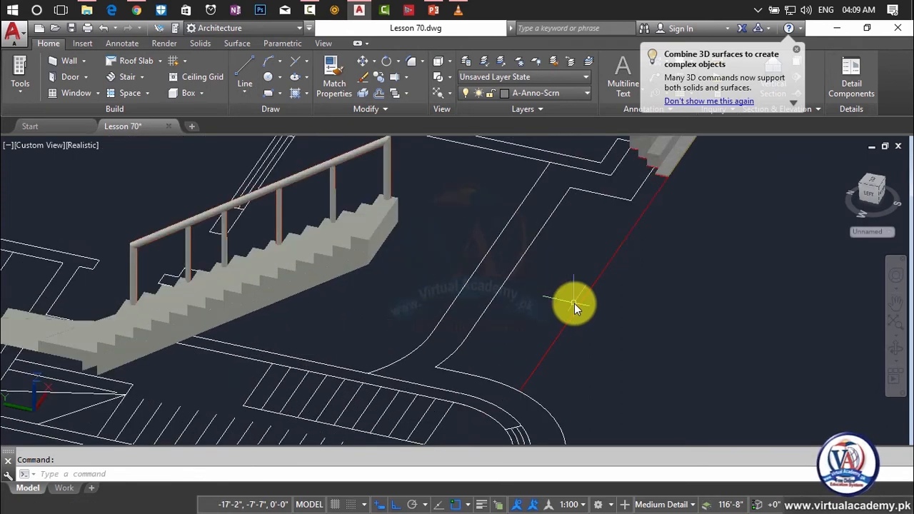
{"action": "scroll", "coordinate": [656, 180], "scroll_direction": "up", "scroll_amount": 3}
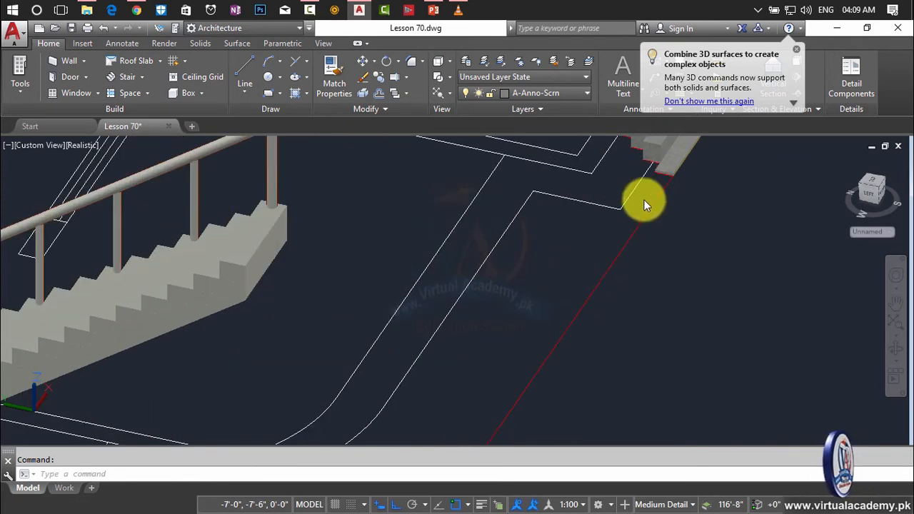
{"action": "middle_click_drag", "start_coordinate": [643, 200], "coordinate": [597, 262]}
{"action": "scroll", "coordinate": [597, 262], "scroll_direction": "down", "scroll_amount": 2}
{"action": "scroll", "coordinate": [571, 276], "scroll_direction": "up", "scroll_amount": 2}
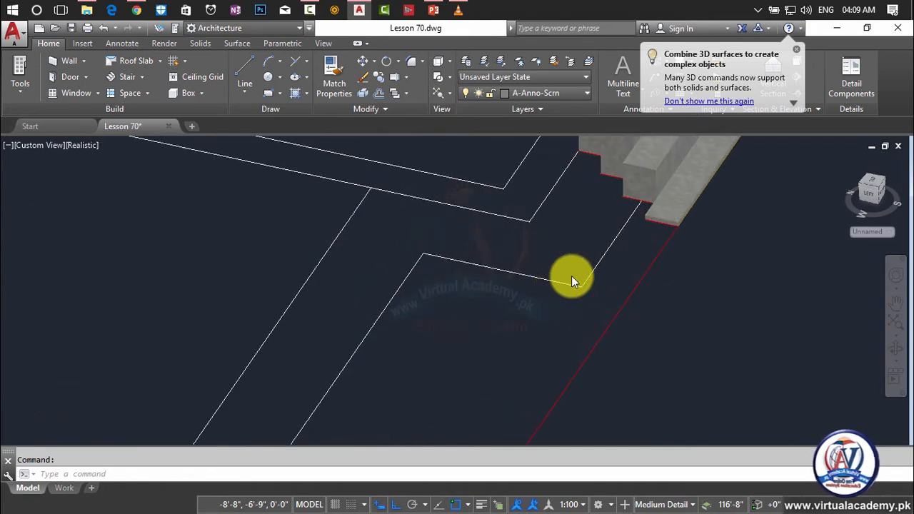
Start a polyline at the inner wall junction near the steps and draw its first straight segment across to the long red line
{"action": "scroll", "coordinate": [571, 275], "scroll_direction": "up", "scroll_amount": 1}
{"action": "scroll", "coordinate": [571, 276], "scroll_direction": "down", "scroll_amount": 1}
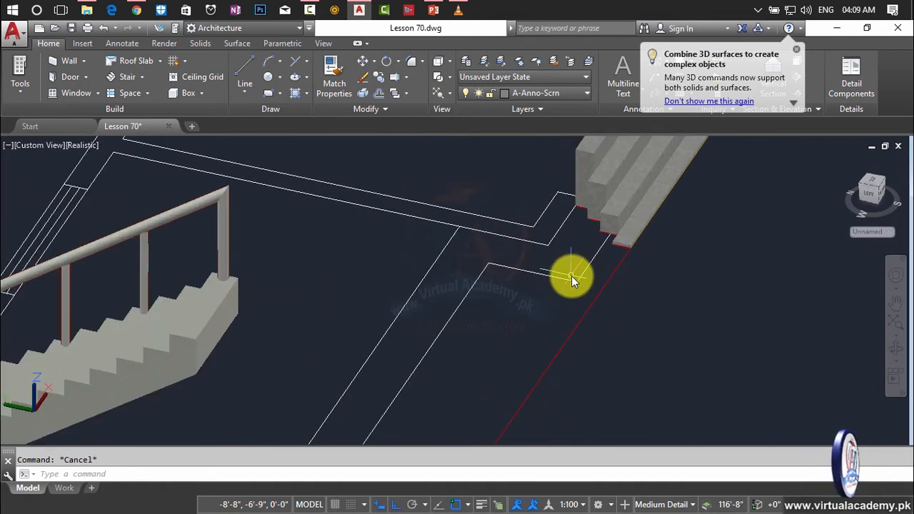
{"action": "scroll", "coordinate": [522, 255], "scroll_direction": "up", "scroll_amount": 1}
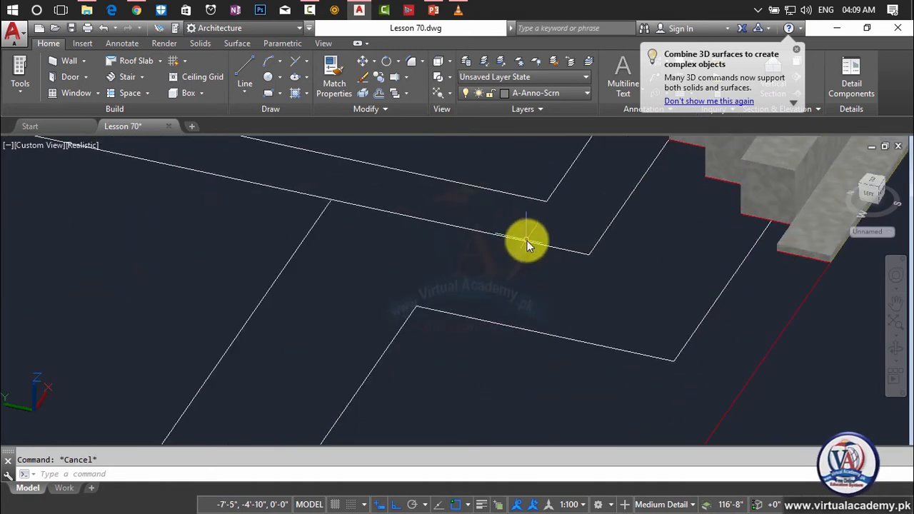
{"action": "type", "text": "PL"}
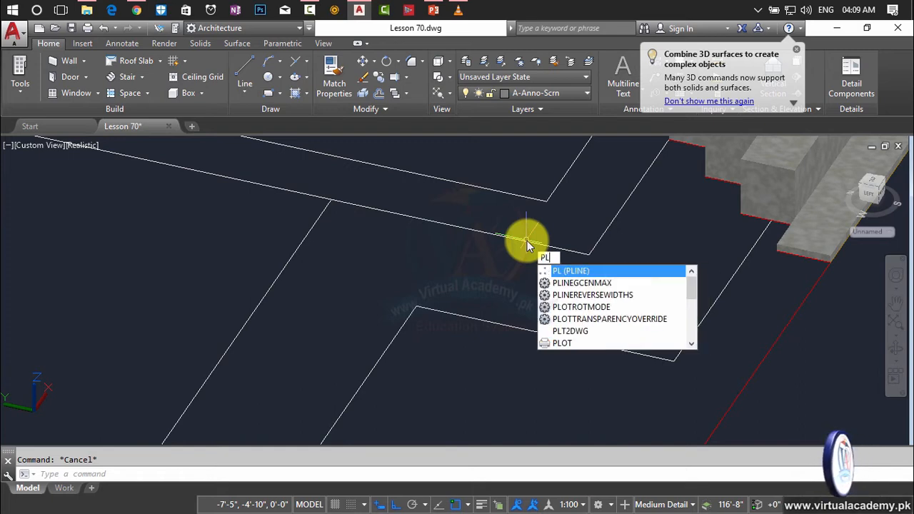
{"action": "key", "text": "Return"}
{"action": "scroll", "coordinate": [353, 210], "scroll_direction": "down", "scroll_amount": 1}
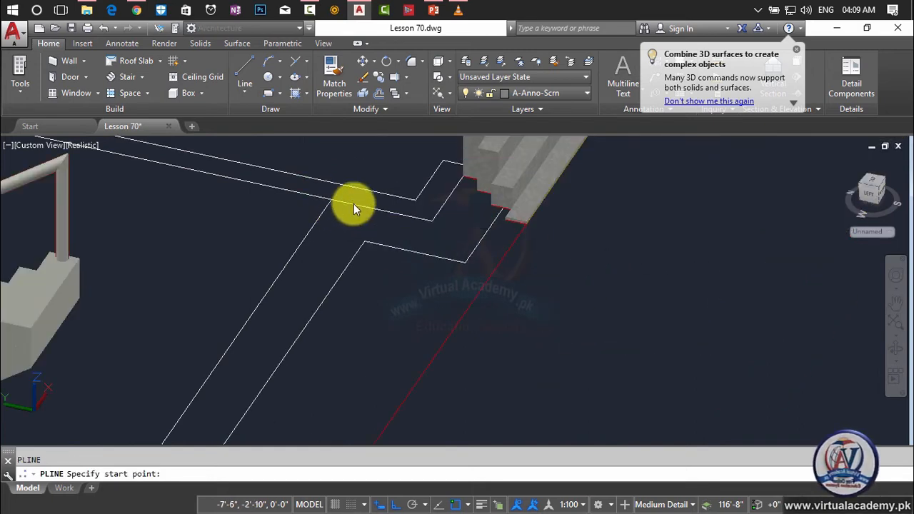
{"action": "middle_click_drag", "start_coordinate": [353, 204], "coordinate": [499, 128]}
{"action": "scroll", "coordinate": [457, 213], "scroll_direction": "down", "scroll_amount": 1}
{"action": "middle_click_drag", "start_coordinate": [457, 215], "coordinate": [450, 234]}
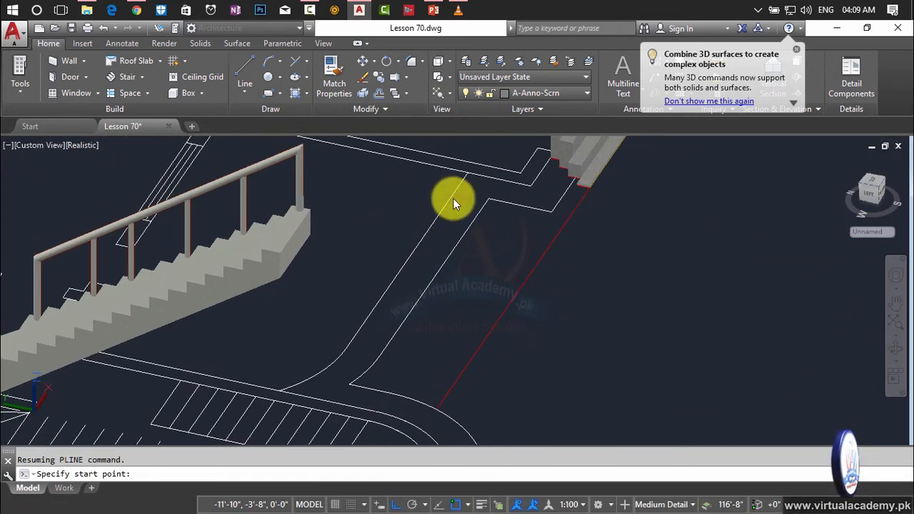
{"action": "scroll", "coordinate": [468, 172], "scroll_direction": "up", "scroll_amount": 3}
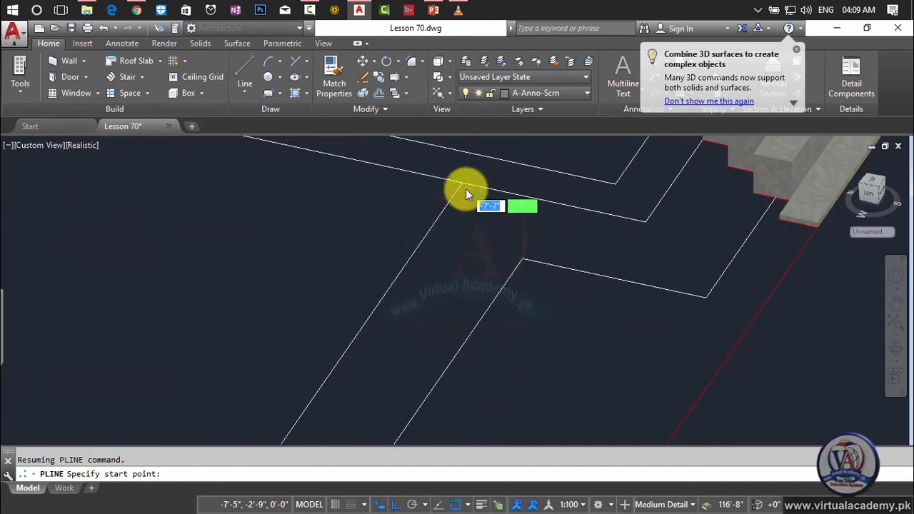
{"action": "scroll", "coordinate": [465, 189], "scroll_direction": "up", "scroll_amount": 3}
{"action": "left_click", "coordinate": [451, 167]}
{"action": "scroll", "coordinate": [643, 242], "scroll_direction": "down", "scroll_amount": 2}
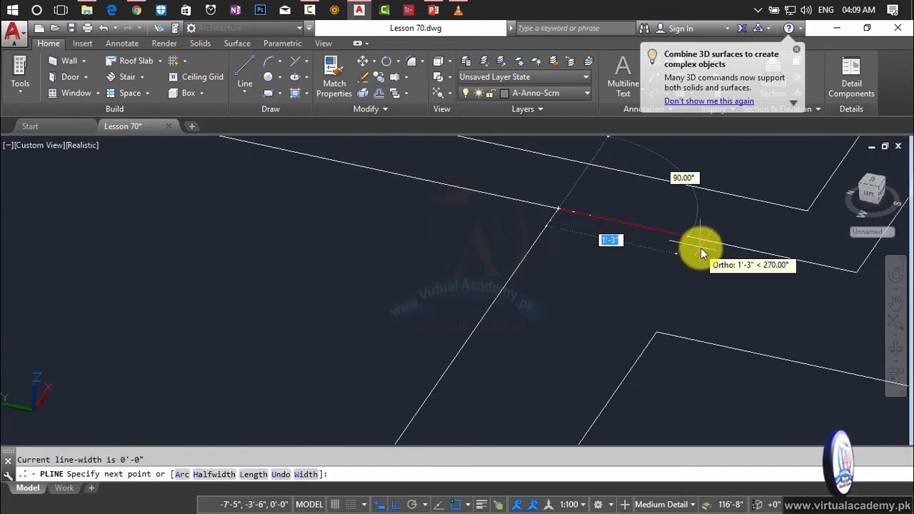
{"action": "middle_click_drag", "start_coordinate": [700, 247], "coordinate": [400, 227]}
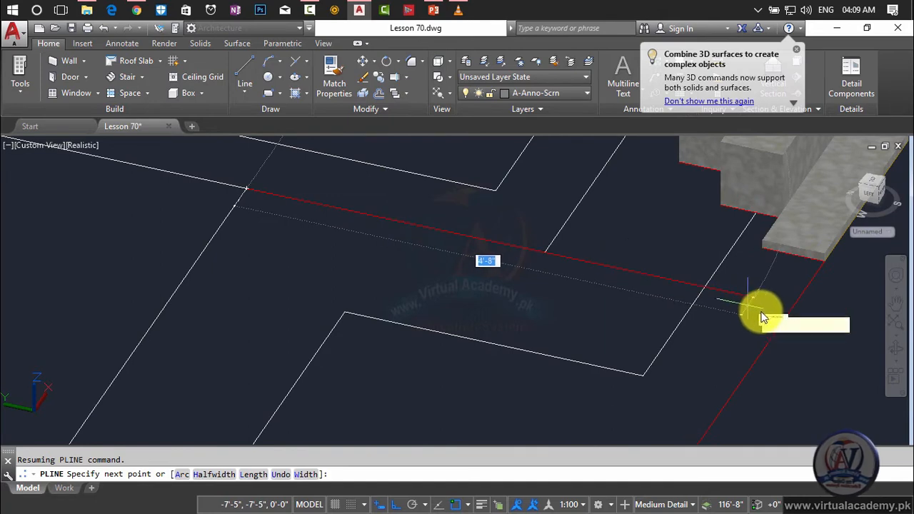
{"action": "left_click", "coordinate": [794, 308]}
Continue the polyline down the long red line to the curved outline and straight across to the curved part of the opposite wall line
{"action": "scroll", "coordinate": [788, 312], "scroll_direction": "down", "scroll_amount": 5}
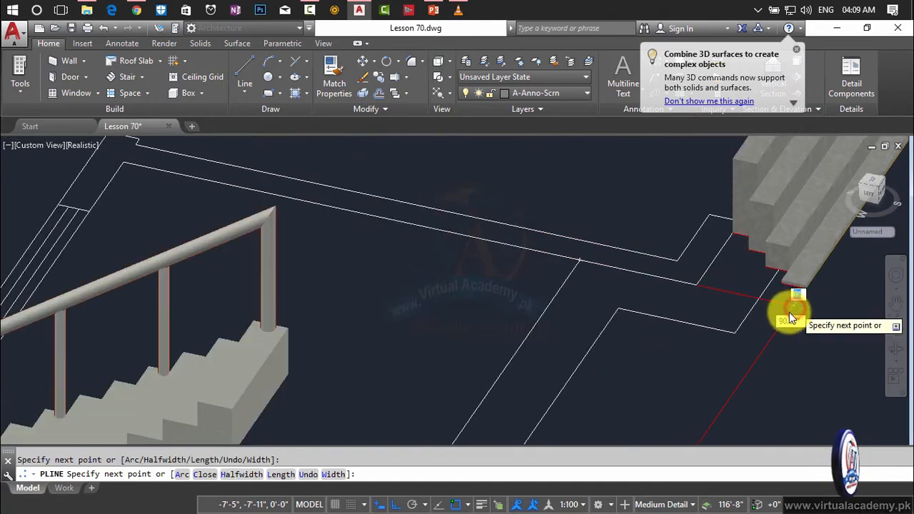
{"action": "scroll", "coordinate": [778, 293], "scroll_direction": "up", "scroll_amount": 3}
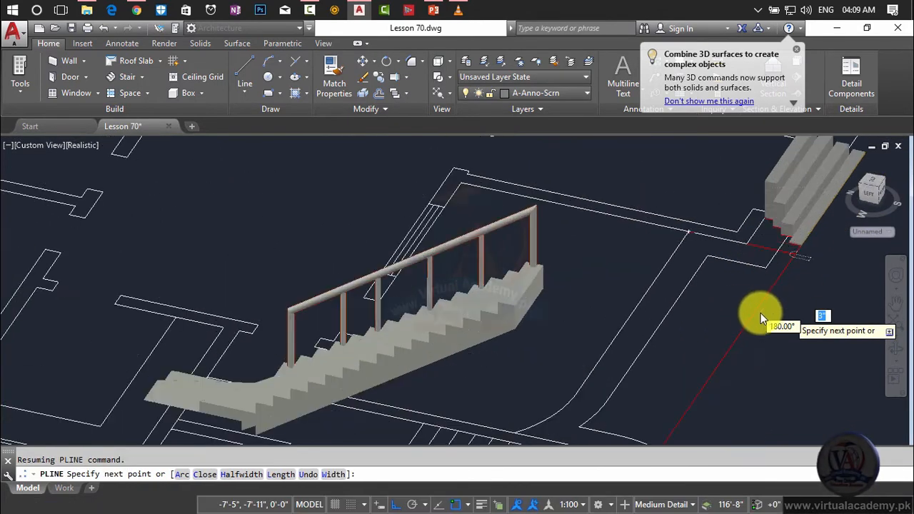
{"action": "scroll", "coordinate": [758, 282], "scroll_direction": "up", "scroll_amount": 1}
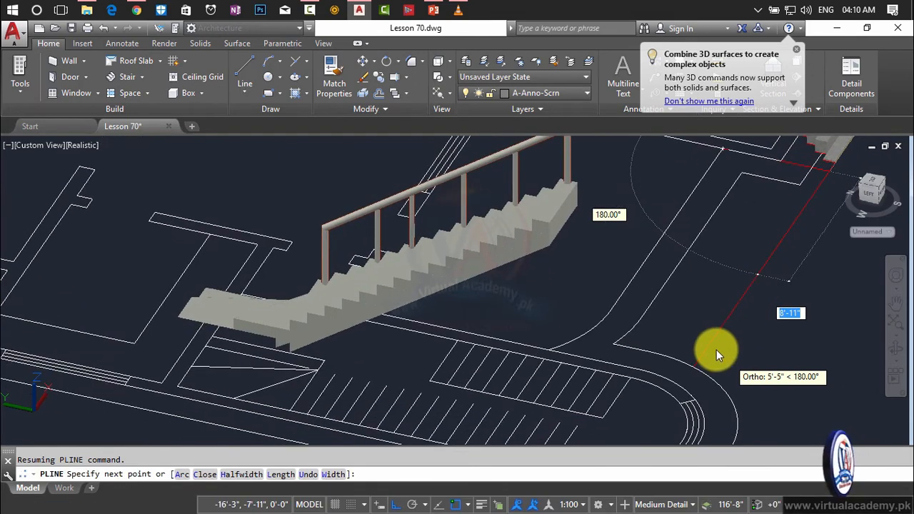
{"action": "scroll", "coordinate": [711, 353], "scroll_direction": "up", "scroll_amount": 8}
{"action": "scroll", "coordinate": [700, 345], "scroll_direction": "down", "scroll_amount": 3}
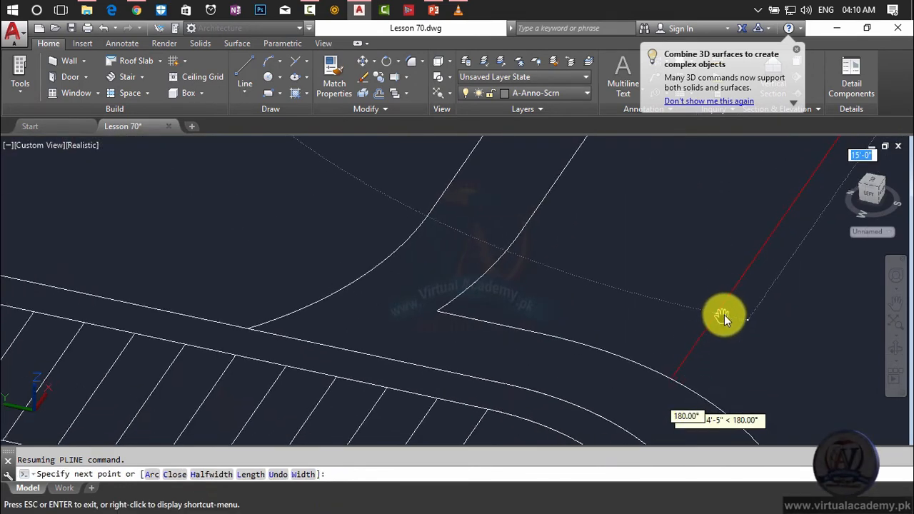
{"action": "left_click", "coordinate": [670, 379]}
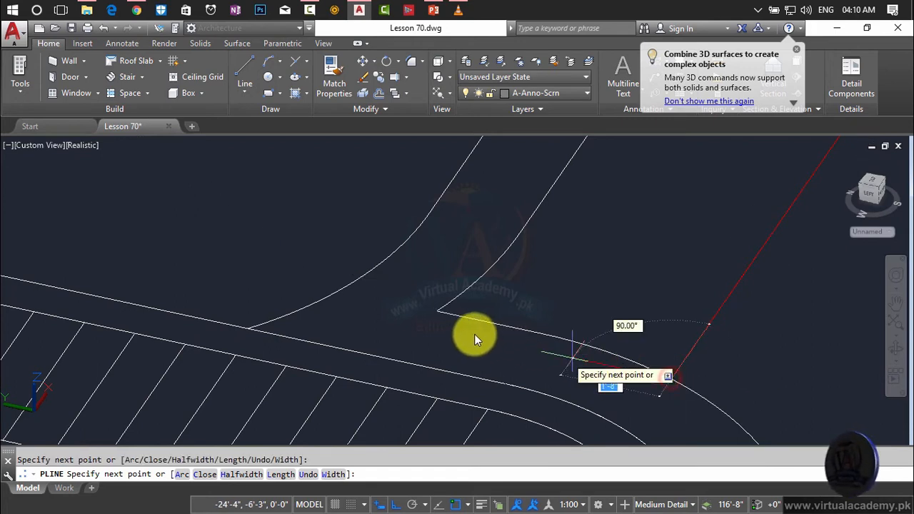
{"action": "left_click", "coordinate": [316, 305]}
Add an arc segment to the polyline with the Direction option, following the wall curve up to where the wall line straightens
{"action": "scroll", "coordinate": [367, 281], "scroll_direction": "down", "scroll_amount": 5}
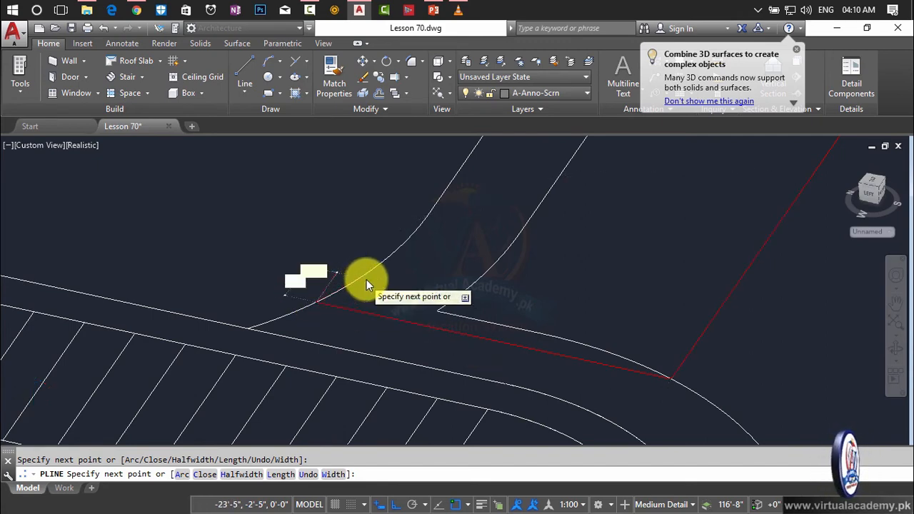
{"action": "scroll", "coordinate": [364, 307], "scroll_direction": "up", "scroll_amount": 5}
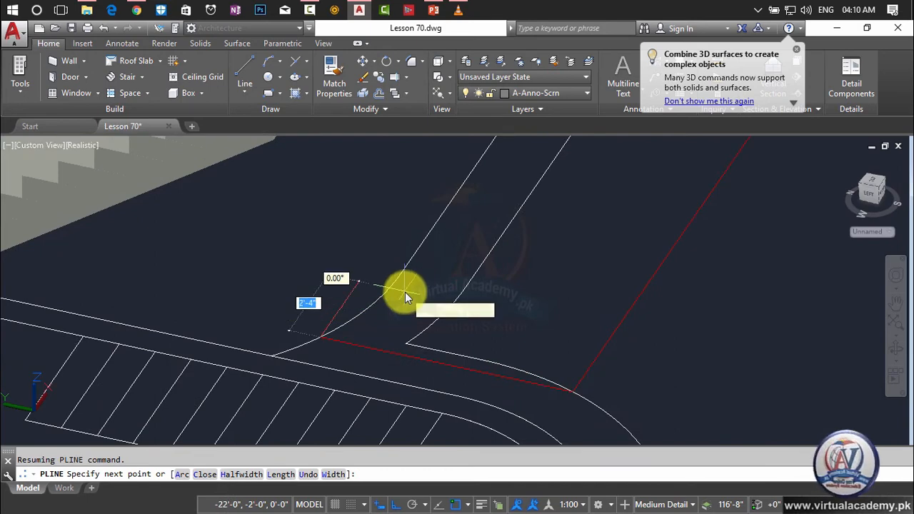
{"action": "scroll", "coordinate": [354, 318], "scroll_direction": "up", "scroll_amount": 3}
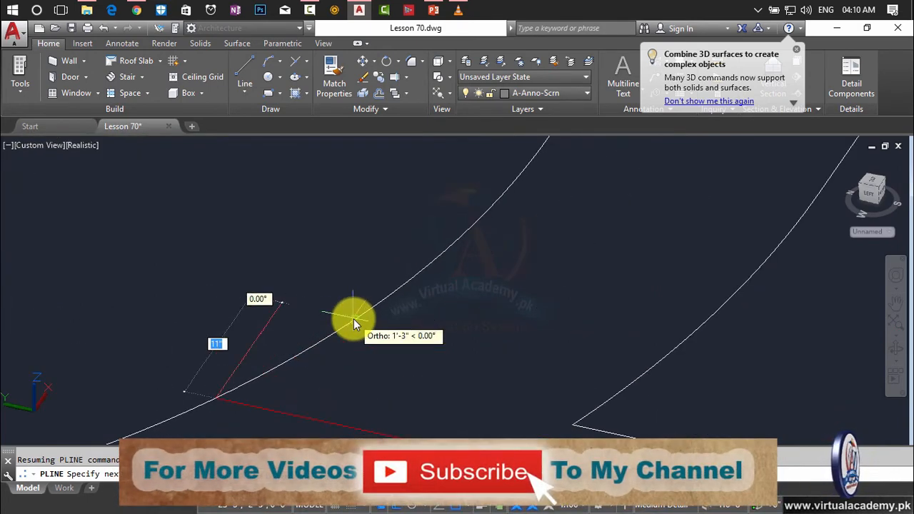
{"action": "type", "text": "a"}
{"action": "key", "text": "Return"}
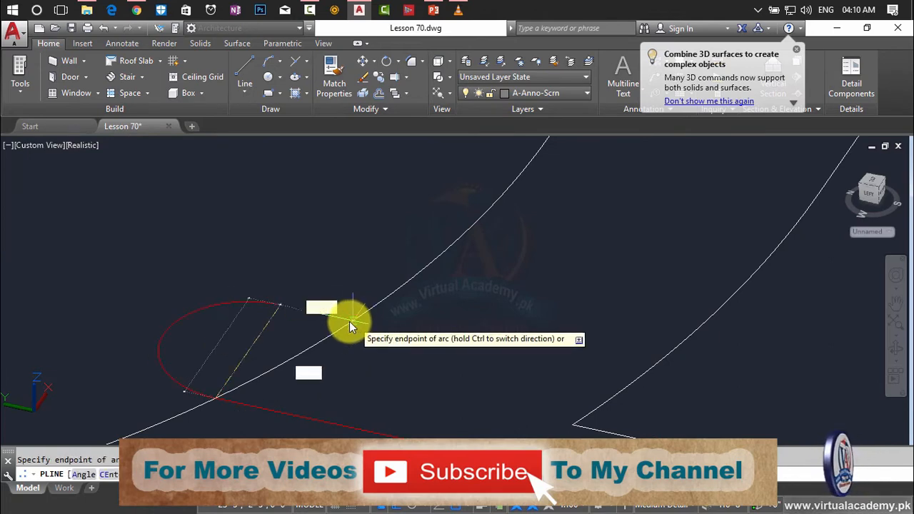
{"action": "type", "text": "d"}
{"action": "key", "text": "Return"}
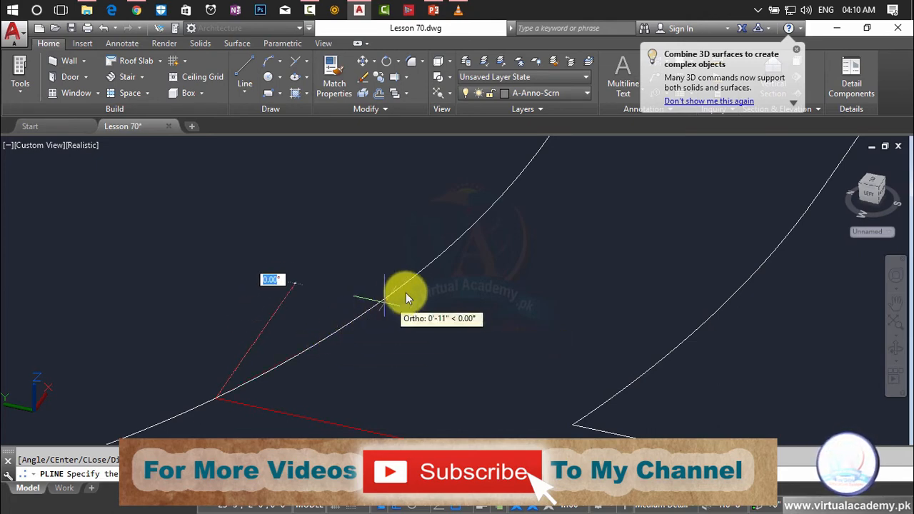
{"action": "left_click", "coordinate": [428, 274]}
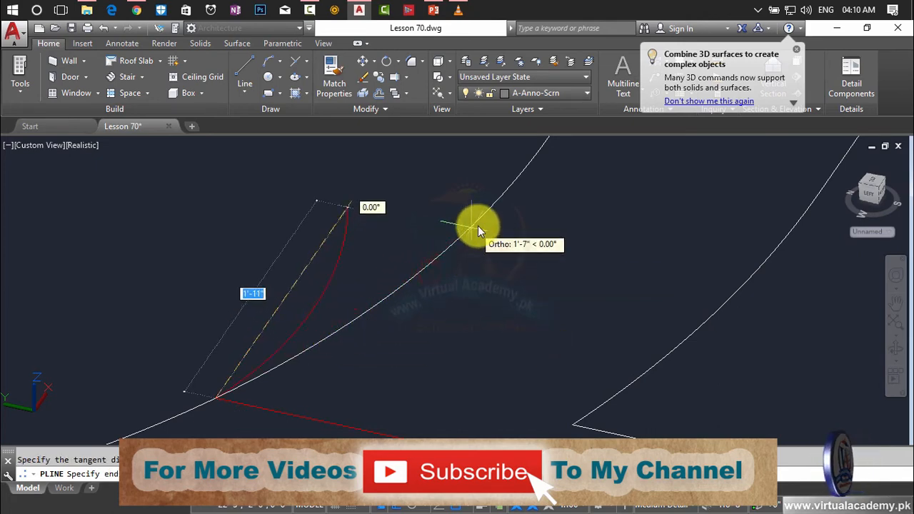
{"action": "scroll", "coordinate": [481, 226], "scroll_direction": "down", "scroll_amount": 5}
{"action": "middle_click_drag", "start_coordinate": [481, 227], "coordinate": [432, 355]}
{"action": "scroll", "coordinate": [441, 347], "scroll_direction": "up", "scroll_amount": 4}
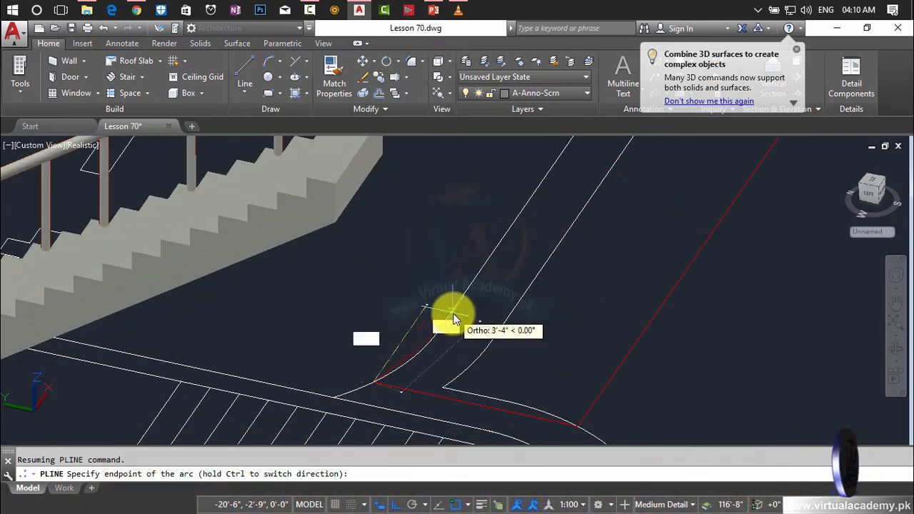
{"action": "left_click", "coordinate": [447, 308]}
Finish the polyline with straight segments along the wall line to its starting junction and on to the adjacent wall corner
{"action": "scroll", "coordinate": [500, 265], "scroll_direction": "down", "scroll_amount": 2}
{"action": "scroll", "coordinate": [471, 314], "scroll_direction": "down", "scroll_amount": 3}
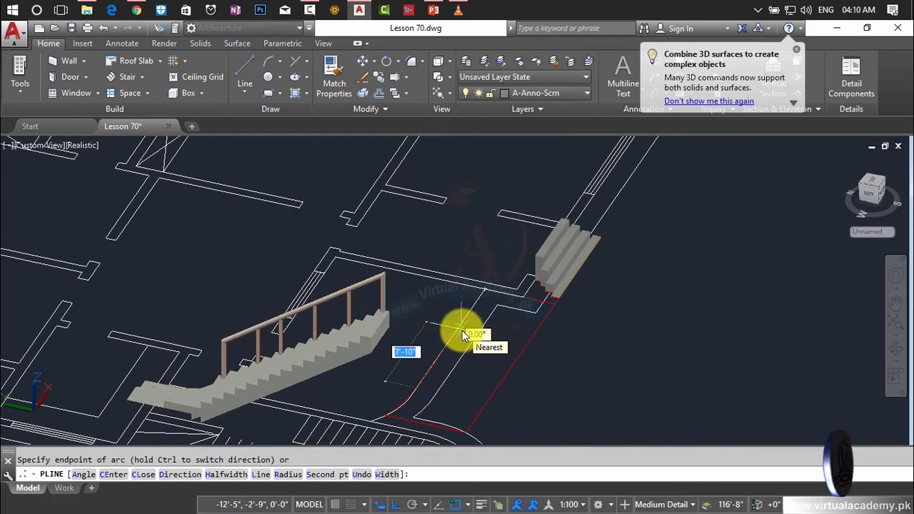
{"action": "type", "text": "l"}
{"action": "key", "text": "Return"}
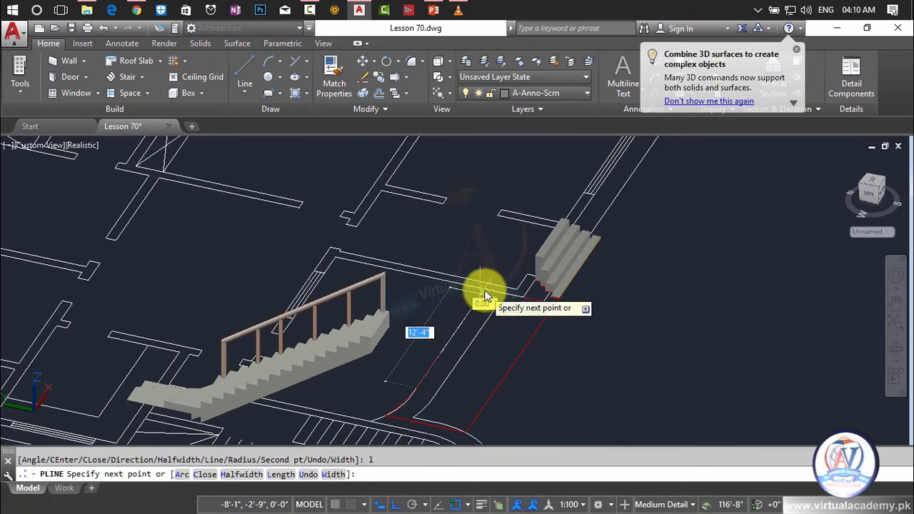
{"action": "scroll", "coordinate": [486, 289], "scroll_direction": "up", "scroll_amount": 5}
{"action": "left_click", "coordinate": [487, 289]}
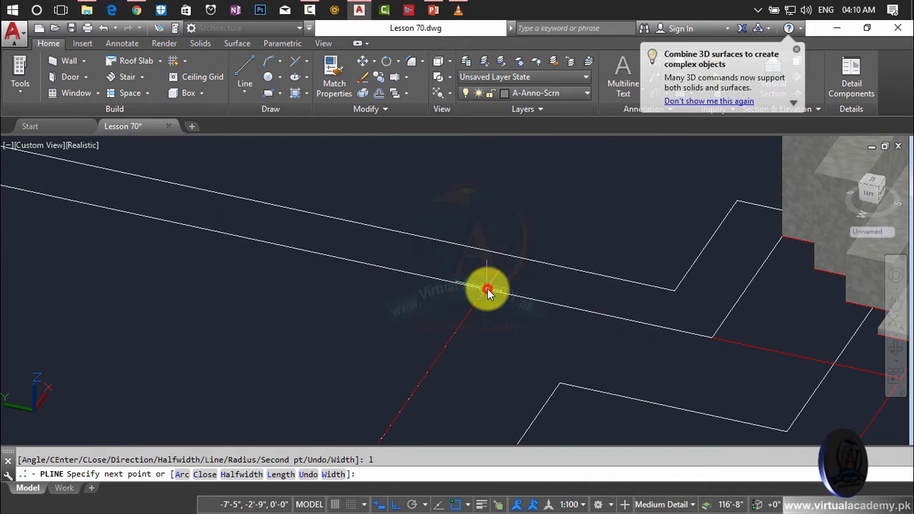
{"action": "left_click", "coordinate": [715, 338]}
{"action": "key", "text": "Return"}
Stretch the midpoint of the polyline's arc onto the white wall curve
{"action": "scroll", "coordinate": [715, 338], "scroll_direction": "down", "scroll_amount": 3}
{"action": "middle_click_drag", "start_coordinate": [715, 338], "coordinate": [760, 227]}
{"action": "scroll", "coordinate": [591, 383], "scroll_direction": "up", "scroll_amount": 4}
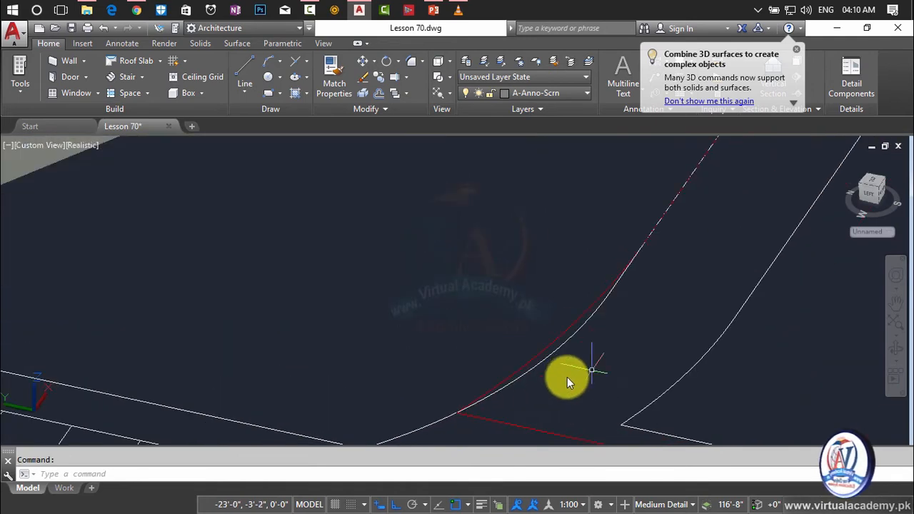
{"action": "left_click", "coordinate": [536, 356]}
{"action": "scroll", "coordinate": [555, 335], "scroll_direction": "up", "scroll_amount": 2}
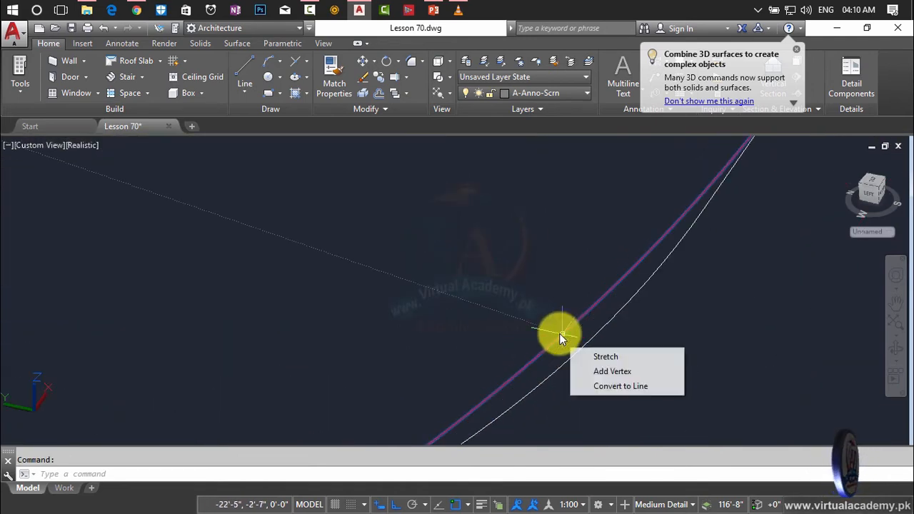
{"action": "left_click", "coordinate": [559, 333]}
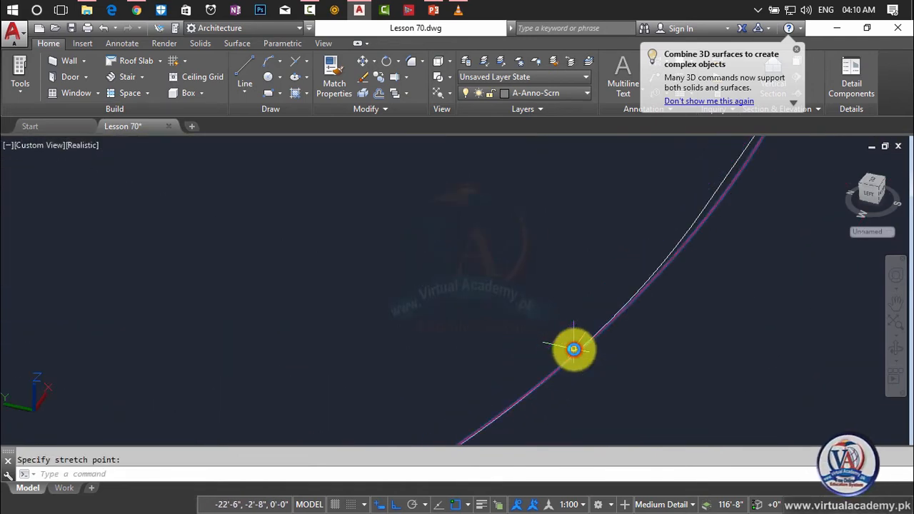
{"action": "scroll", "coordinate": [653, 334], "scroll_direction": "down", "scroll_amount": 3}
{"action": "key", "text": "Escape"}
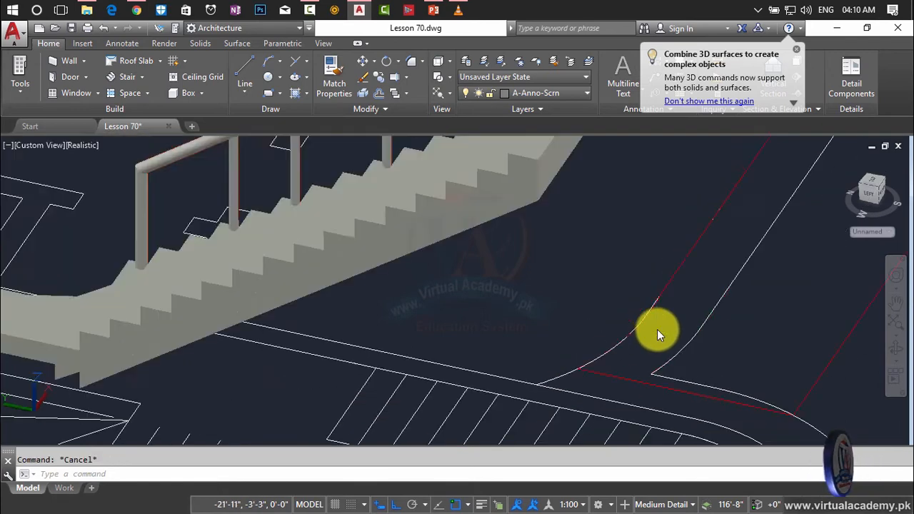
{"action": "scroll", "coordinate": [656, 329], "scroll_direction": "down", "scroll_amount": 2}
{"action": "middle_click_drag", "start_coordinate": [657, 329], "coordinate": [576, 366]}
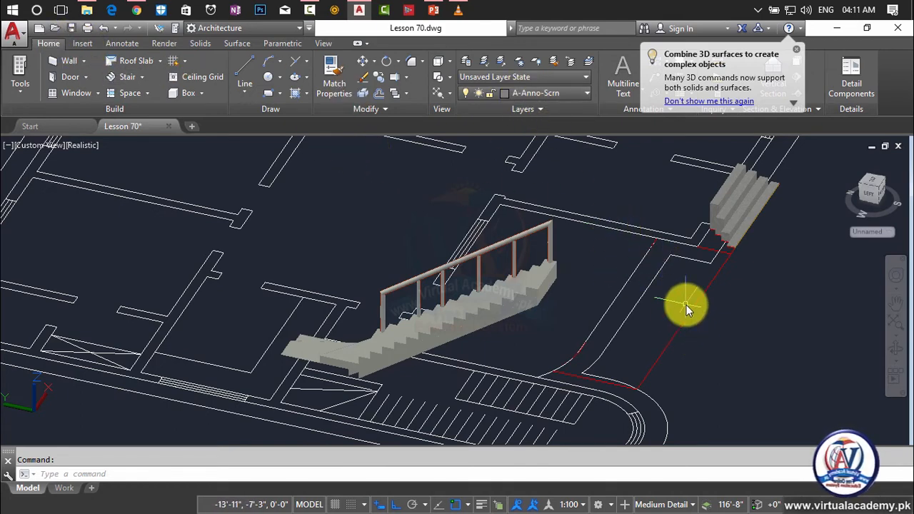
{"action": "left_click", "coordinate": [189, 43]}
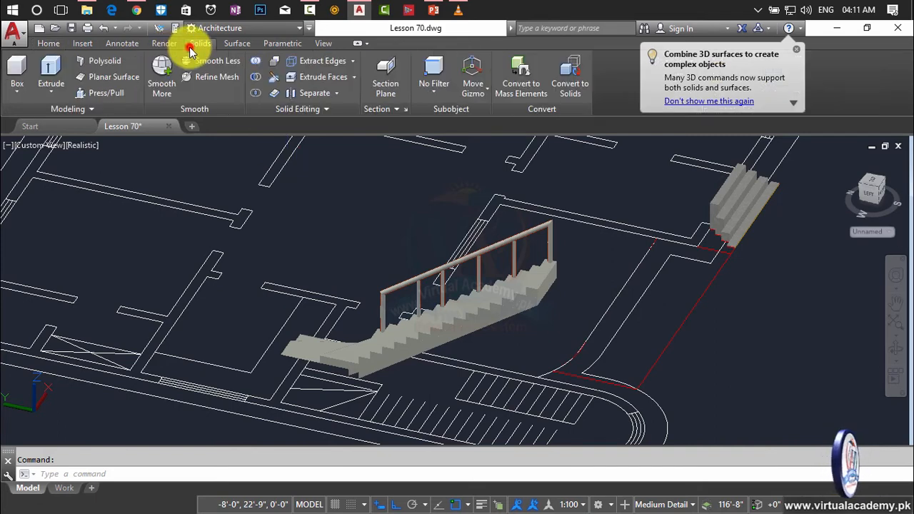
{"action": "left_click", "coordinate": [162, 44]}
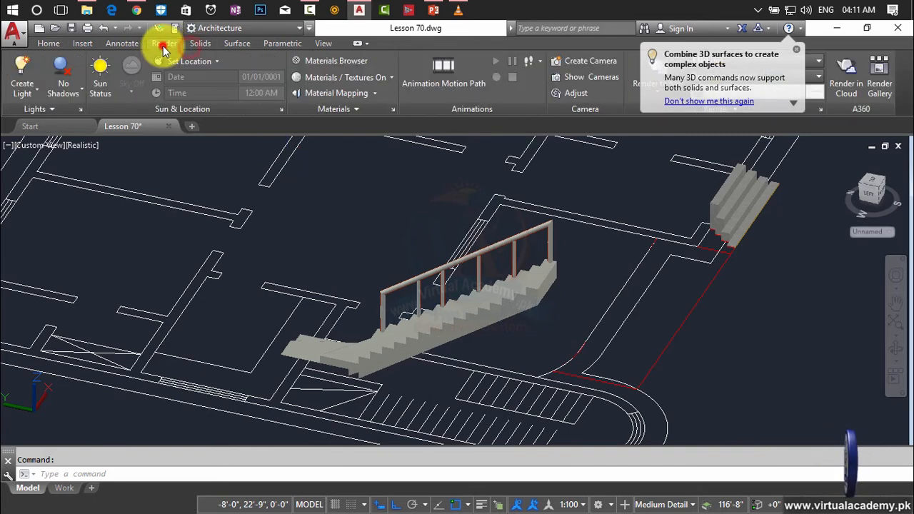
{"action": "left_click", "coordinate": [200, 44]}
{"action": "left_click", "coordinate": [100, 93]}
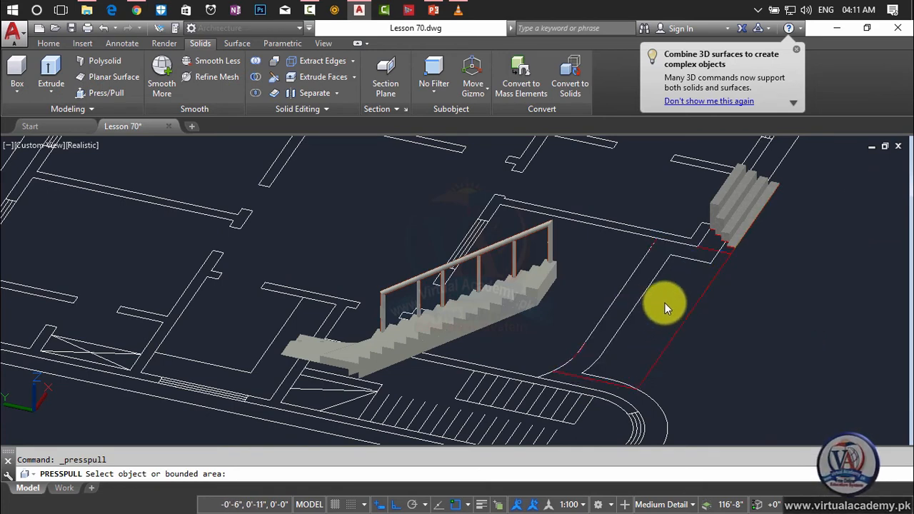
{"action": "key", "text": "Escape"}
Delete the white inner outline that runs through the area enclosed by the red polyline
{"action": "left_click", "coordinate": [640, 303]}
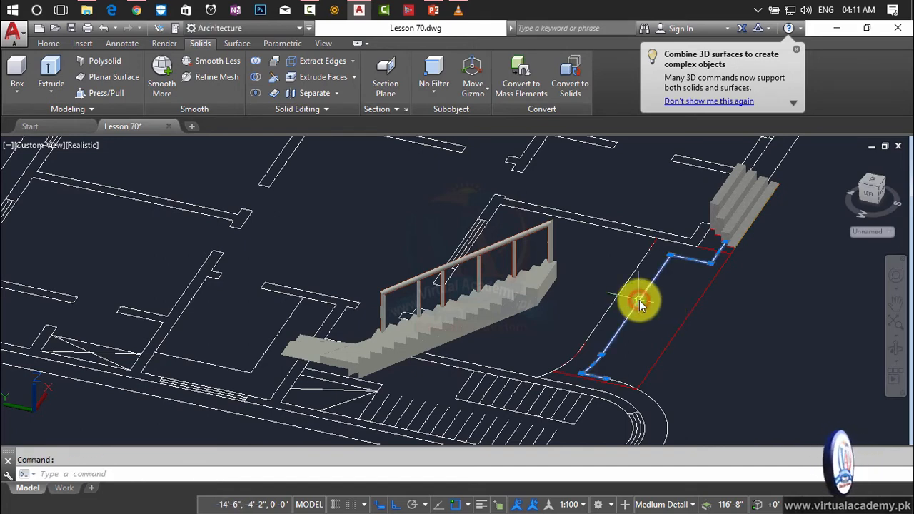
{"action": "key", "text": "Delete"}
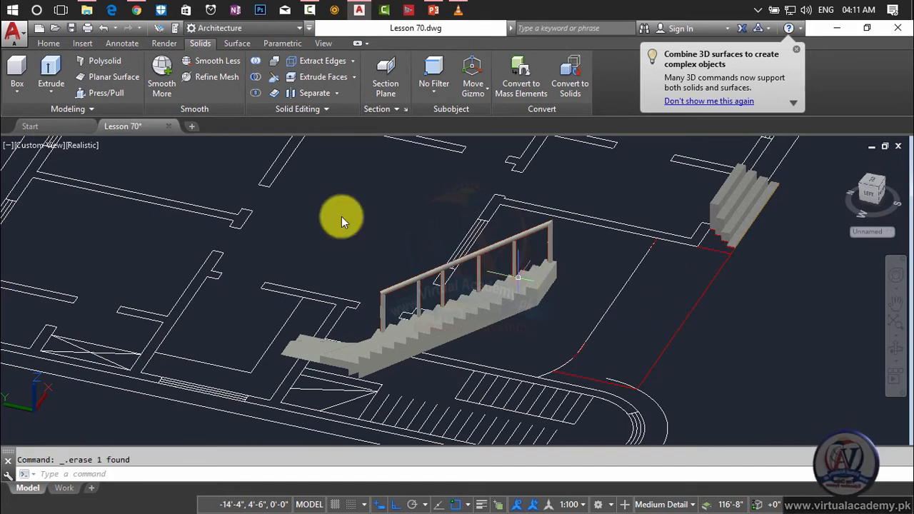
Press/pull the red-outlined area between the entrance steps and the curved outline up to a height of 2'
{"action": "left_click", "coordinate": [115, 94]}
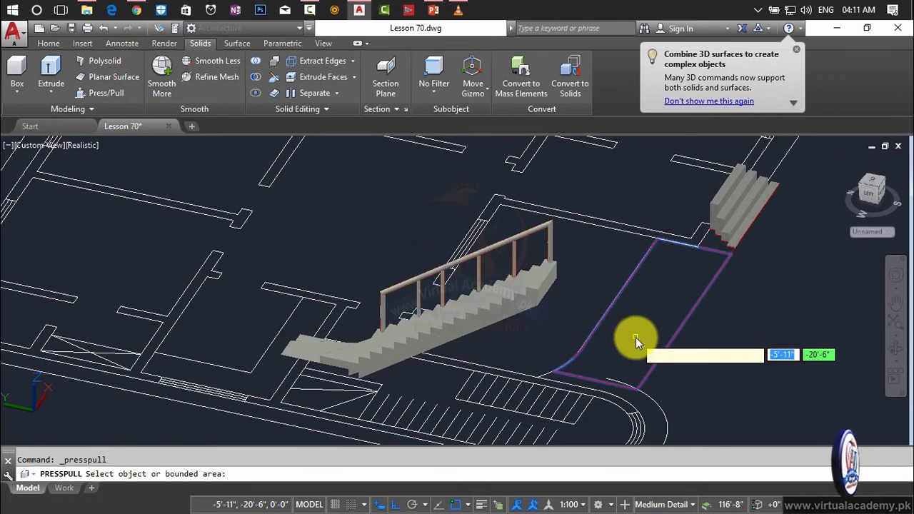
{"action": "left_click", "coordinate": [635, 347]}
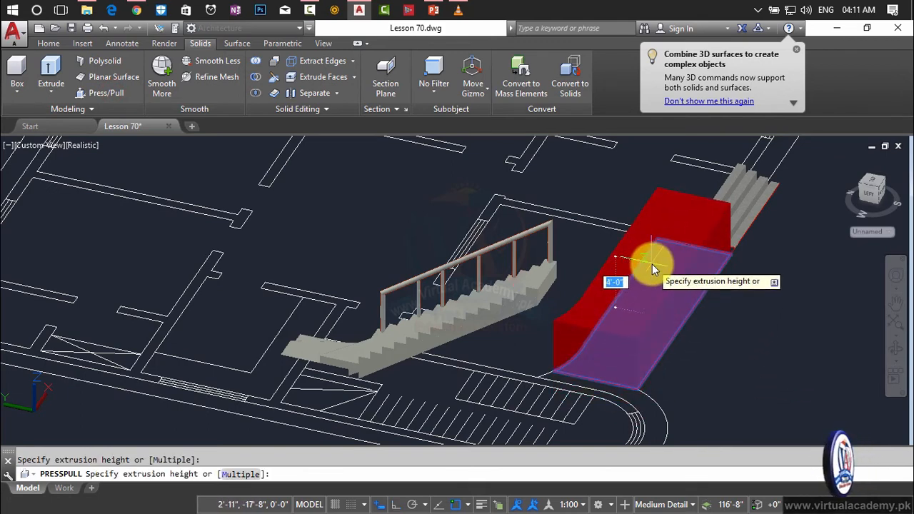
{"action": "type", "text": "3'"}
{"action": "key", "text": "Return"}
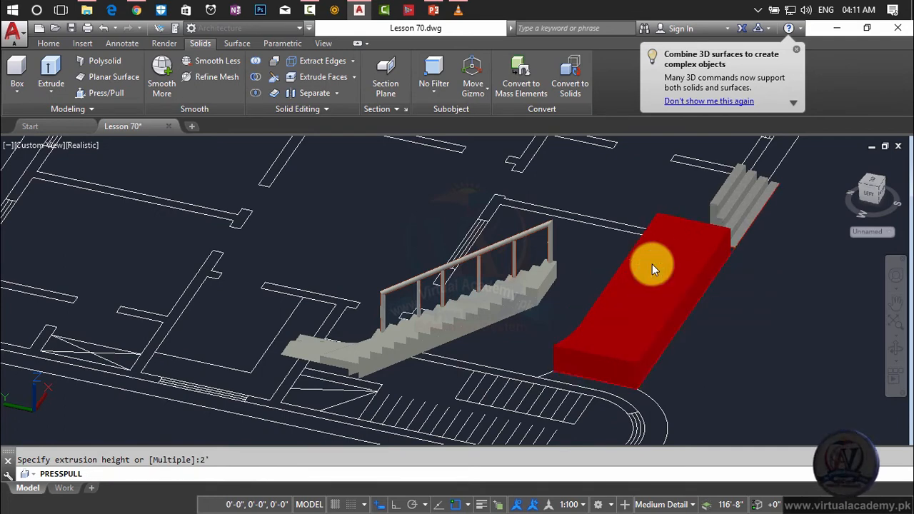
{"action": "key", "text": "Escape"}
Match the properties of the entrance steps onto the red platform solid
{"action": "scroll", "coordinate": [722, 217], "scroll_direction": "up", "scroll_amount": 2}
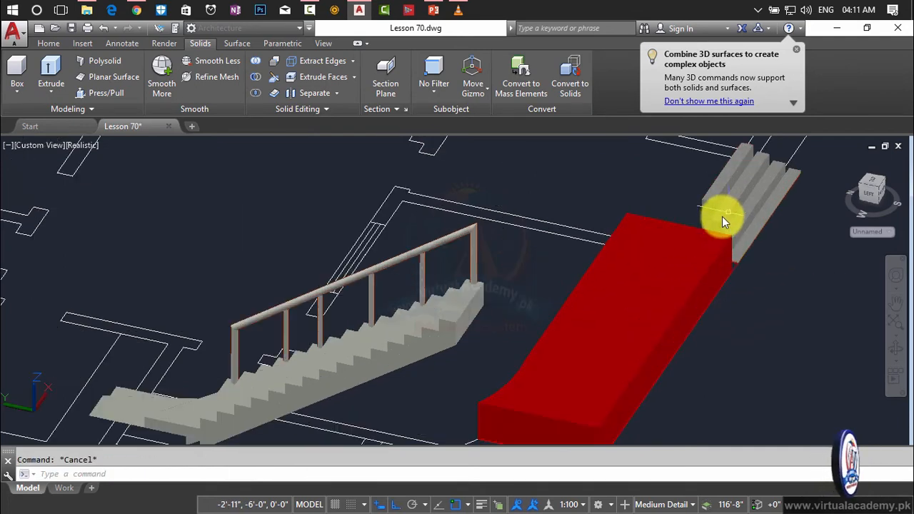
{"action": "left_click", "coordinate": [704, 243]}
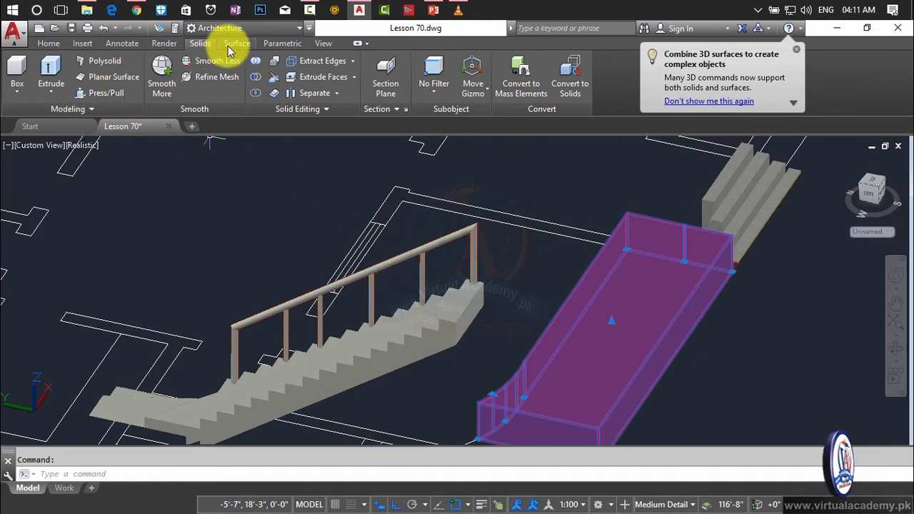
{"action": "key", "text": "Escape"}
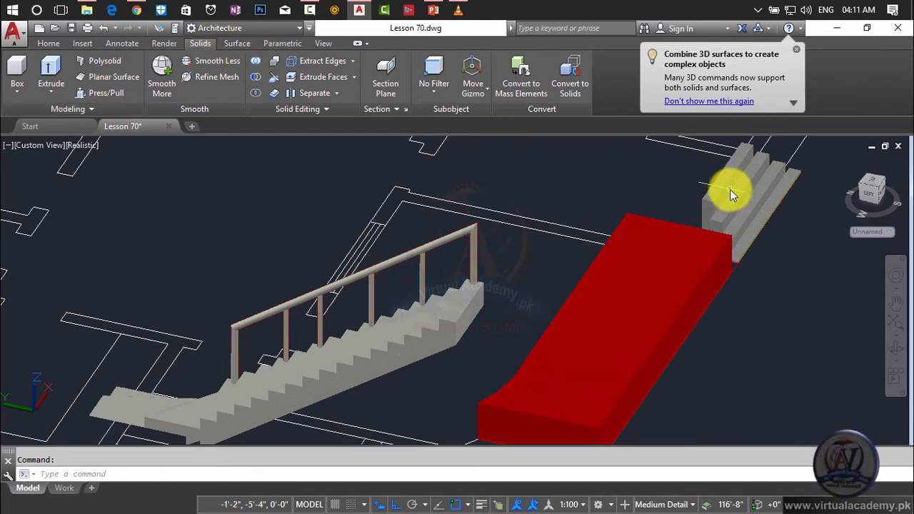
{"action": "left_click", "coordinate": [730, 190]}
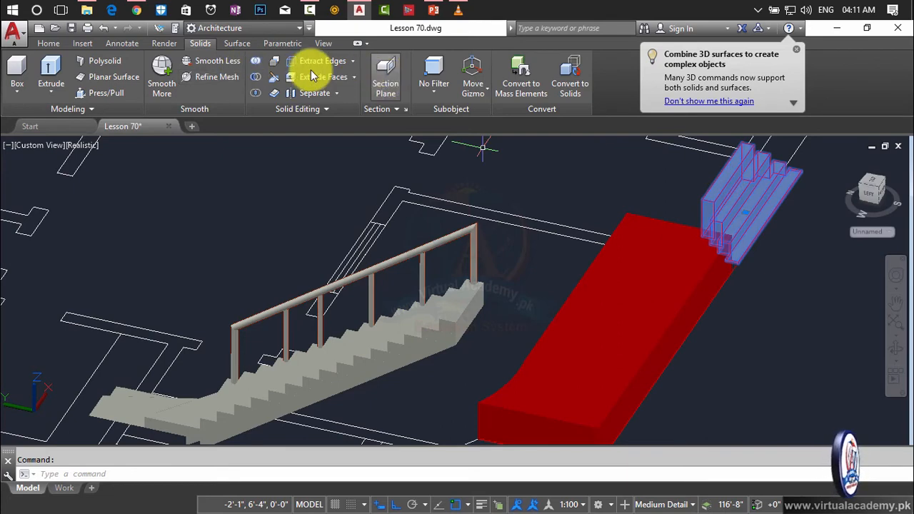
{"action": "left_click", "coordinate": [74, 43]}
{"action": "left_click", "coordinate": [56, 42]}
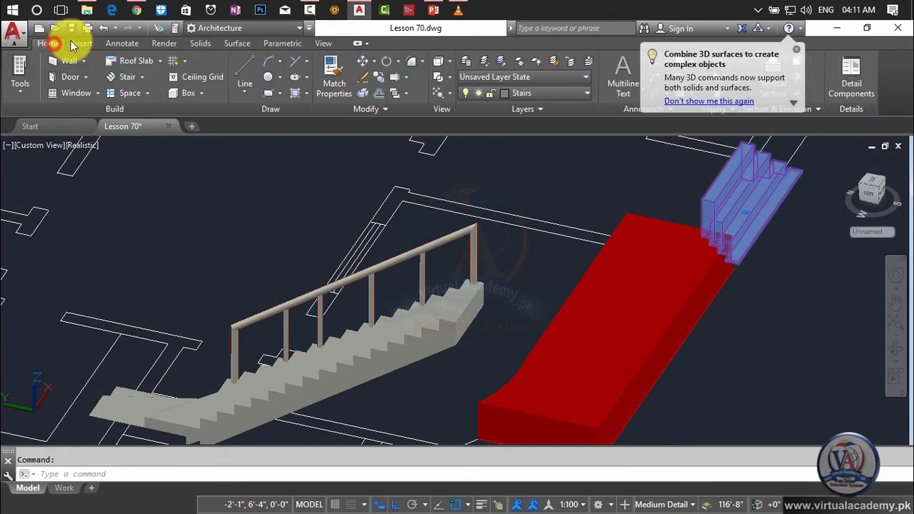
{"action": "left_click", "coordinate": [346, 84]}
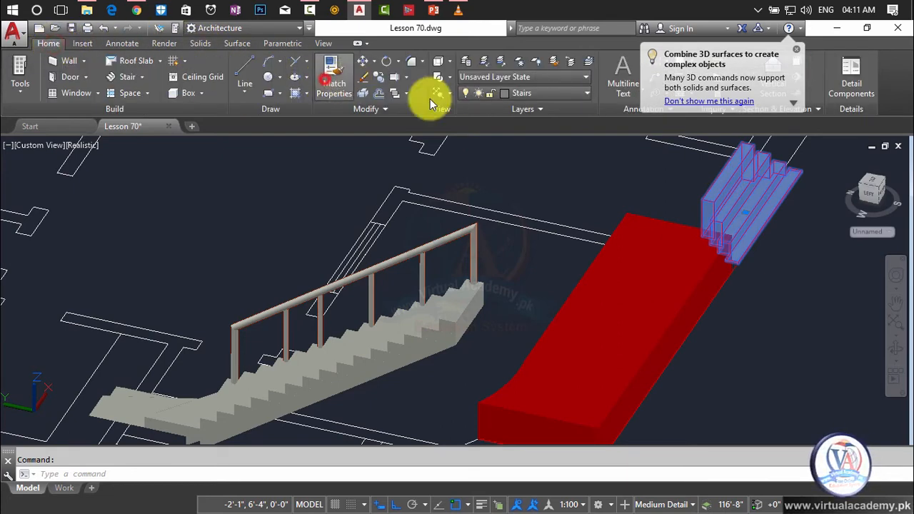
{"action": "left_click", "coordinate": [663, 314]}
{"action": "left_click", "coordinate": [662, 313]}
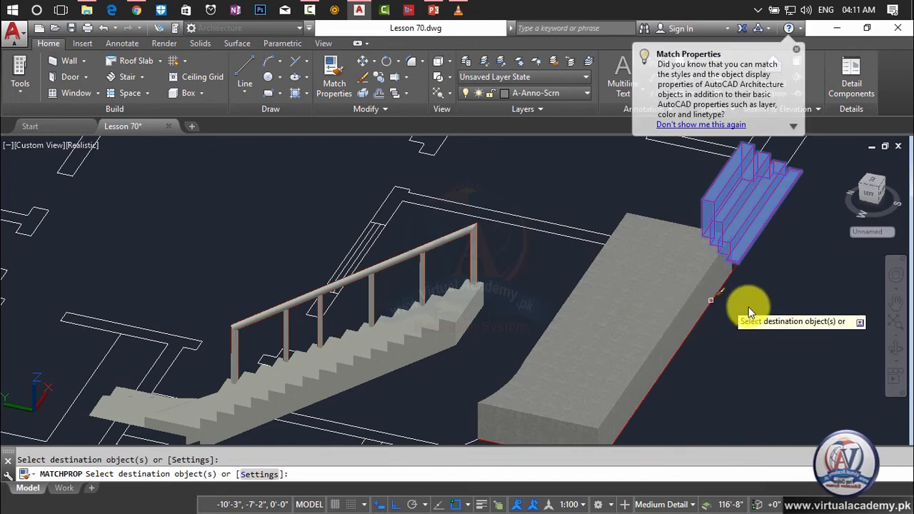
{"action": "key", "text": "Escape"}
Try to draw a sloping line across the platform's end face, from its inner vertical edge to the outer bottom corner
{"action": "scroll", "coordinate": [749, 307], "scroll_direction": "down", "scroll_amount": 4}
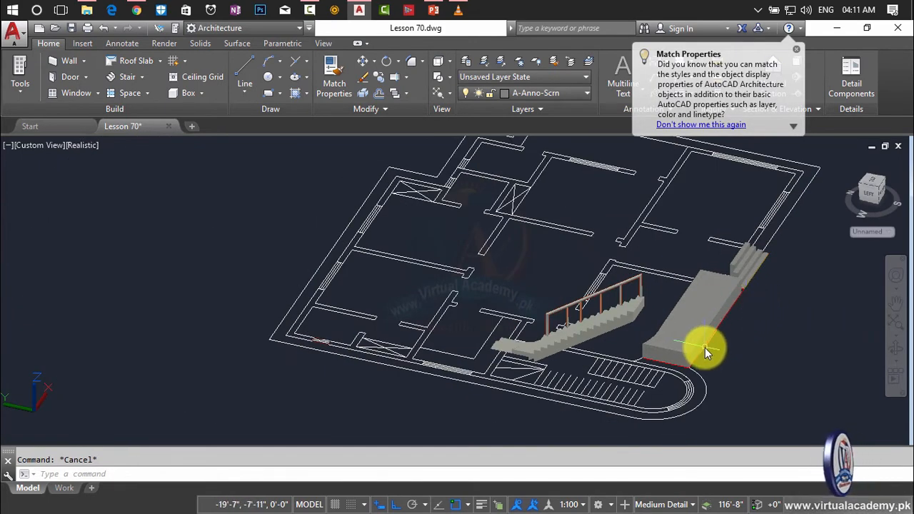
{"action": "scroll", "coordinate": [682, 344], "scroll_direction": "up", "scroll_amount": 8}
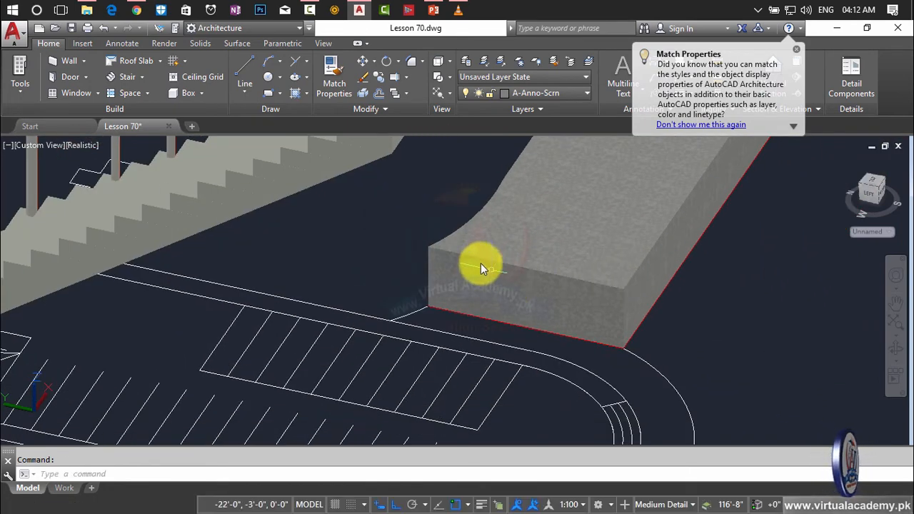
{"action": "scroll", "coordinate": [454, 254], "scroll_direction": "up", "scroll_amount": 1}
{"action": "scroll", "coordinate": [433, 253], "scroll_direction": "up", "scroll_amount": 1}
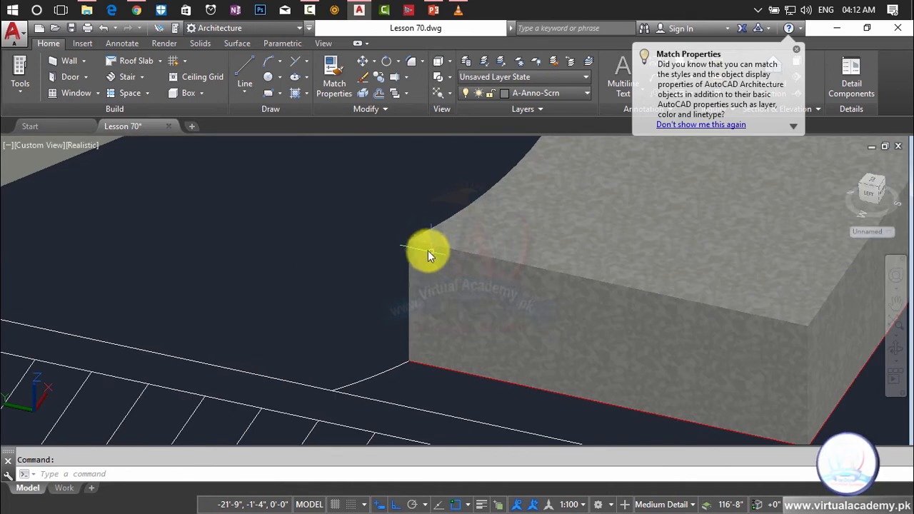
{"action": "middle_click_drag", "start_coordinate": [816, 439], "coordinate": [796, 407]}
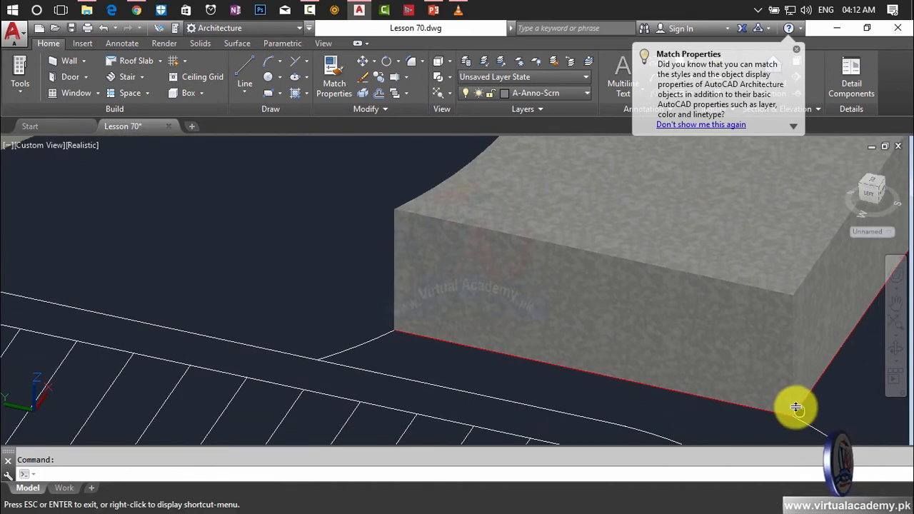
{"action": "key", "text": "Escape"}
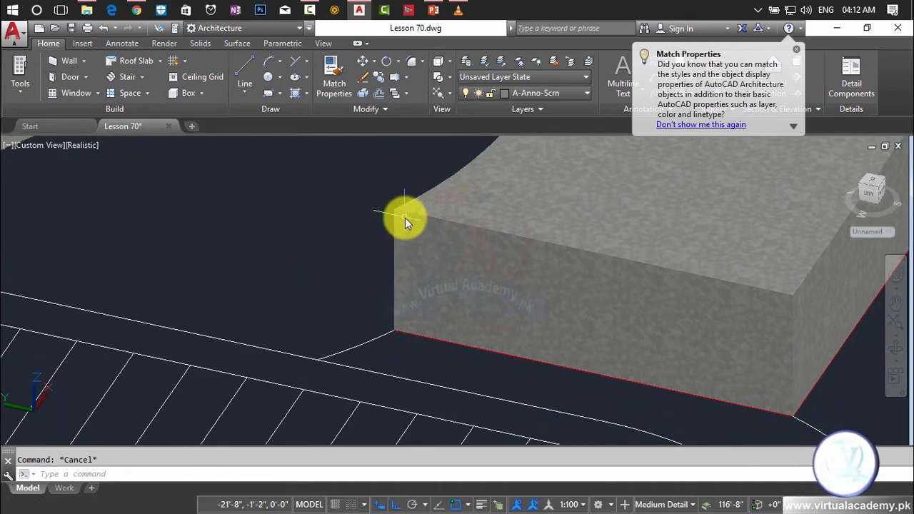
{"action": "type", "text": "l"}
{"action": "key", "text": "Return"}
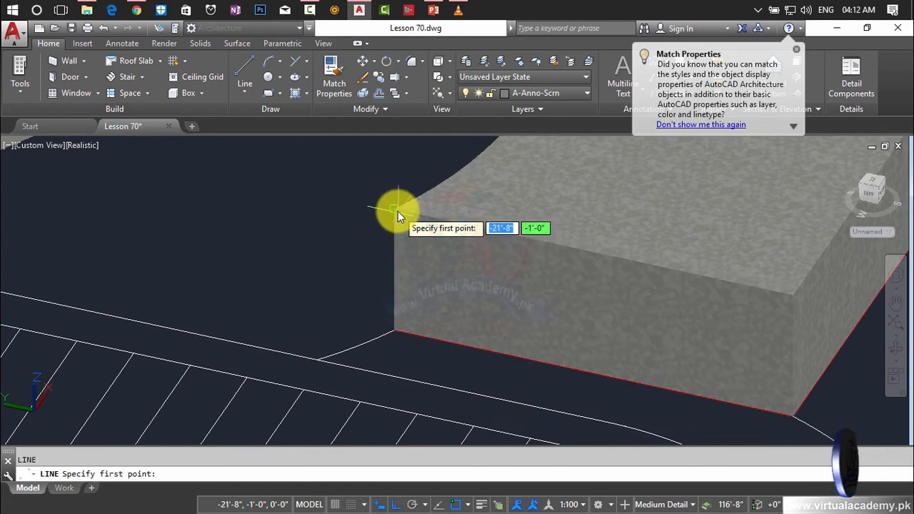
{"action": "left_click", "coordinate": [394, 254]}
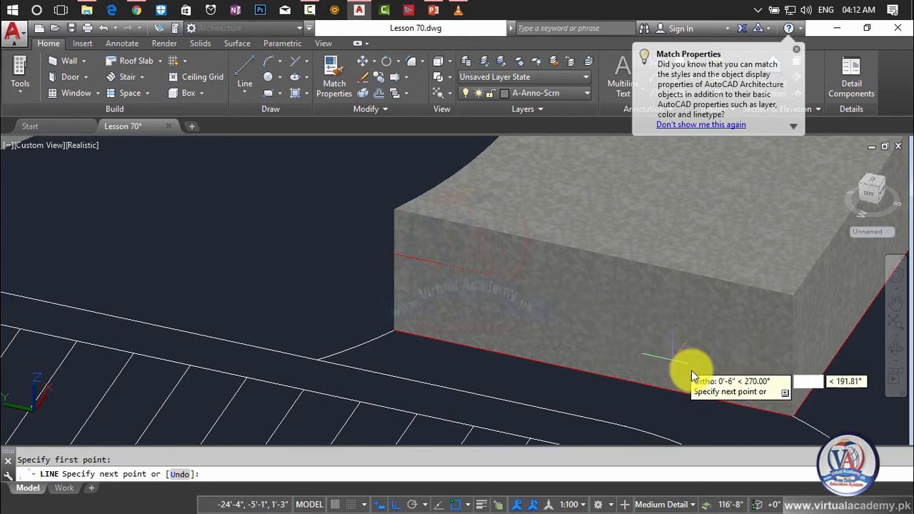
{"action": "scroll", "coordinate": [785, 415], "scroll_direction": "up", "scroll_amount": 5}
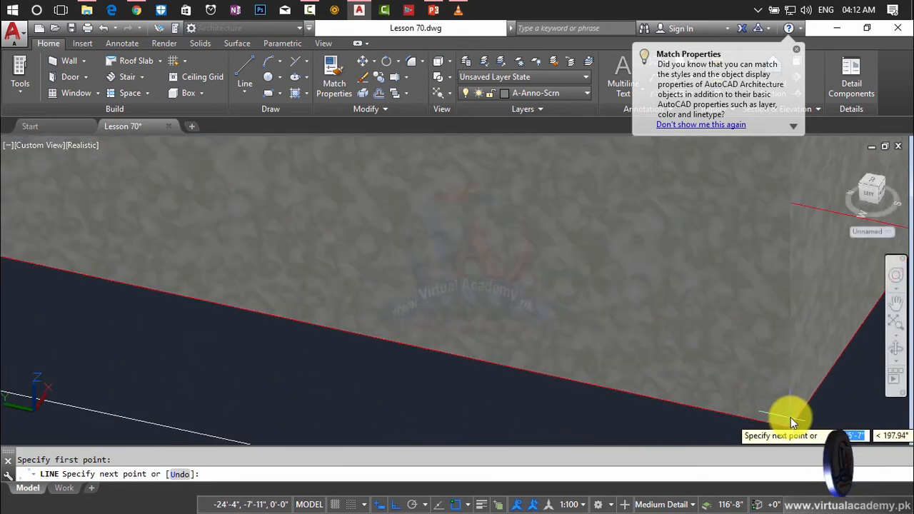
{"action": "middle_click_drag", "start_coordinate": [790, 417], "coordinate": [771, 351]}
{"action": "scroll", "coordinate": [771, 351], "scroll_direction": "up", "scroll_amount": 4}
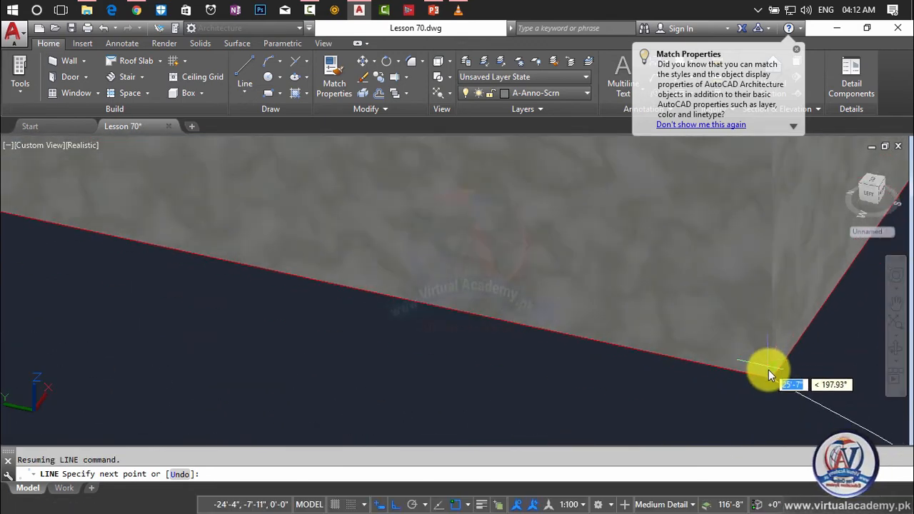
{"action": "left_click", "coordinate": [771, 378]}
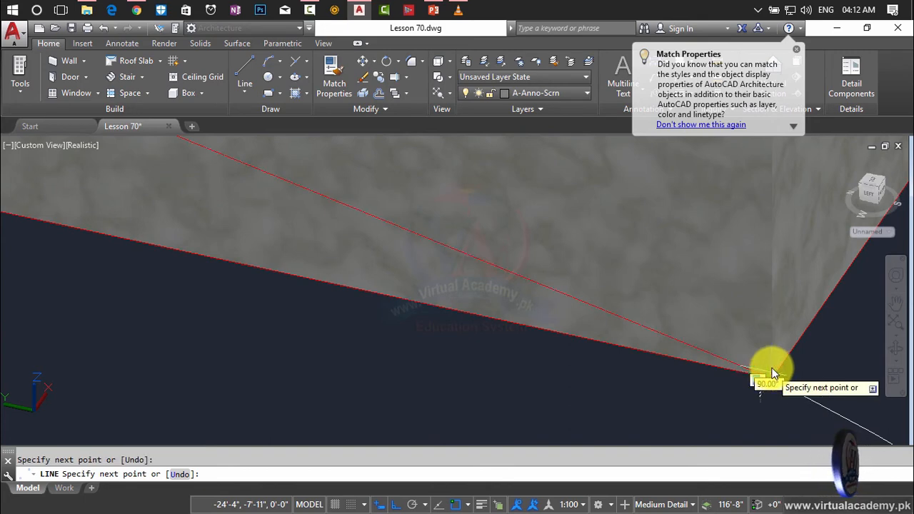
{"action": "key", "text": "Escape"}
{"action": "scroll", "coordinate": [771, 361], "scroll_direction": "down", "scroll_amount": 5}
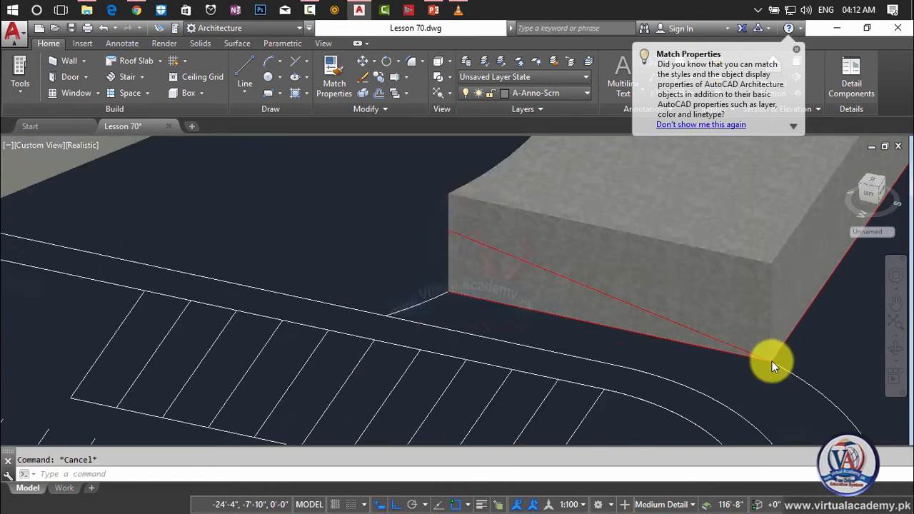
{"action": "middle_click_drag", "start_coordinate": [766, 360], "coordinate": [732, 372]}
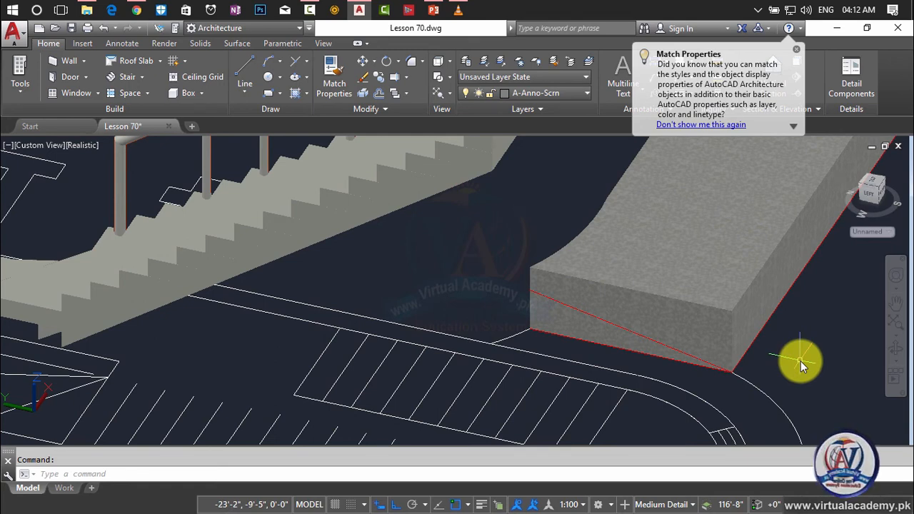
{"action": "scroll", "coordinate": [539, 287], "scroll_direction": "up", "scroll_amount": 5}
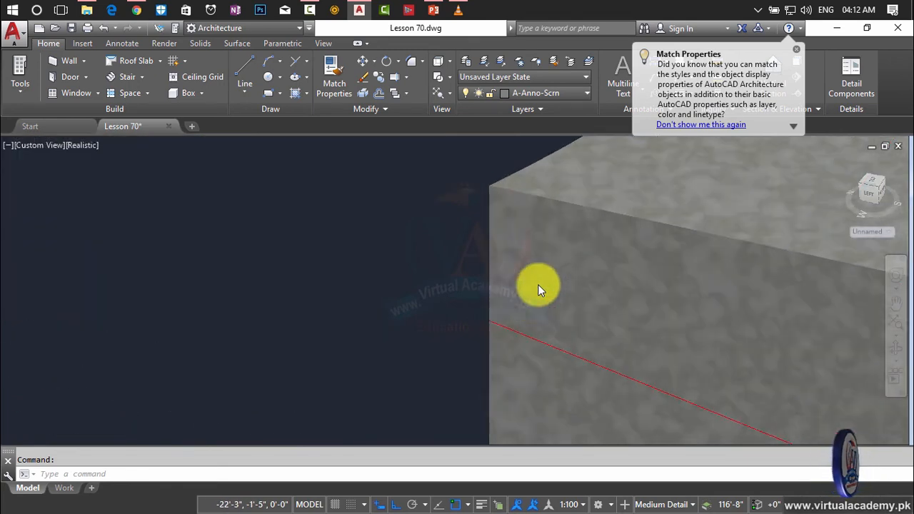
{"action": "scroll", "coordinate": [537, 284], "scroll_direction": "down", "scroll_amount": 5}
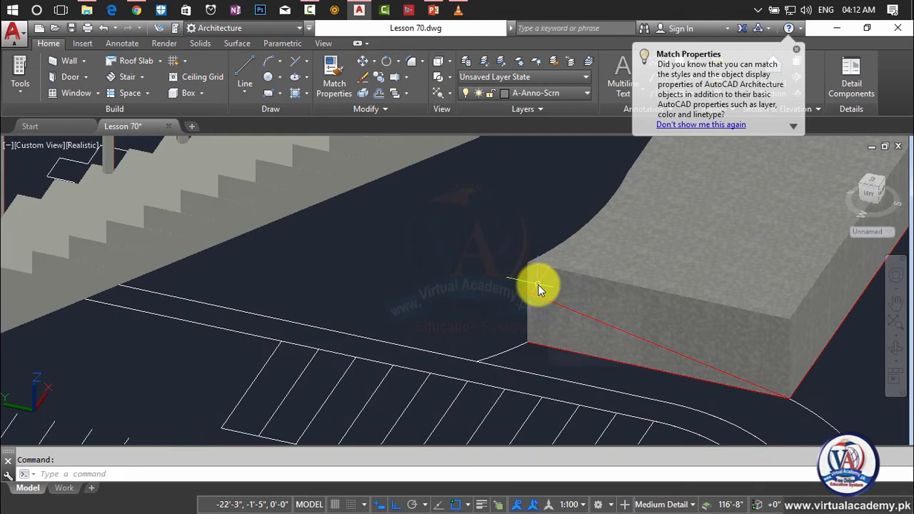
{"action": "scroll", "coordinate": [537, 284], "scroll_direction": "up", "scroll_amount": 3}
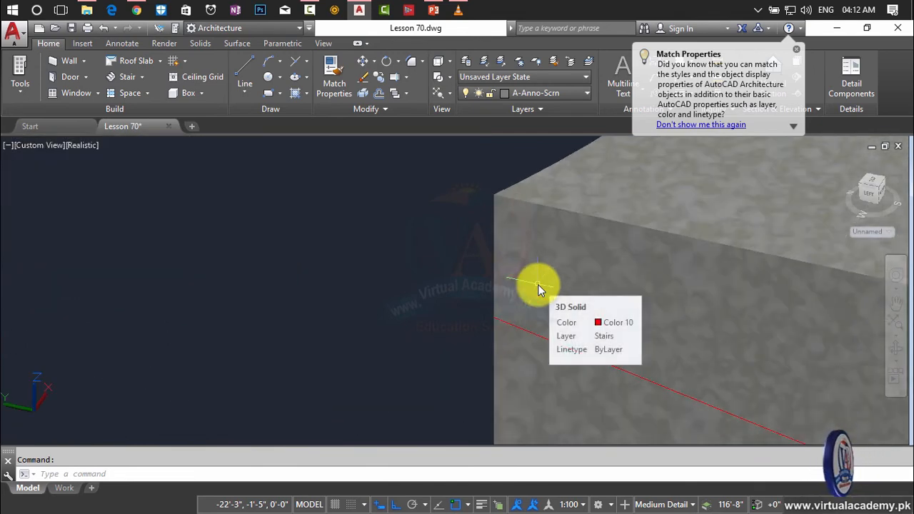
{"action": "type", "text": "pl"}
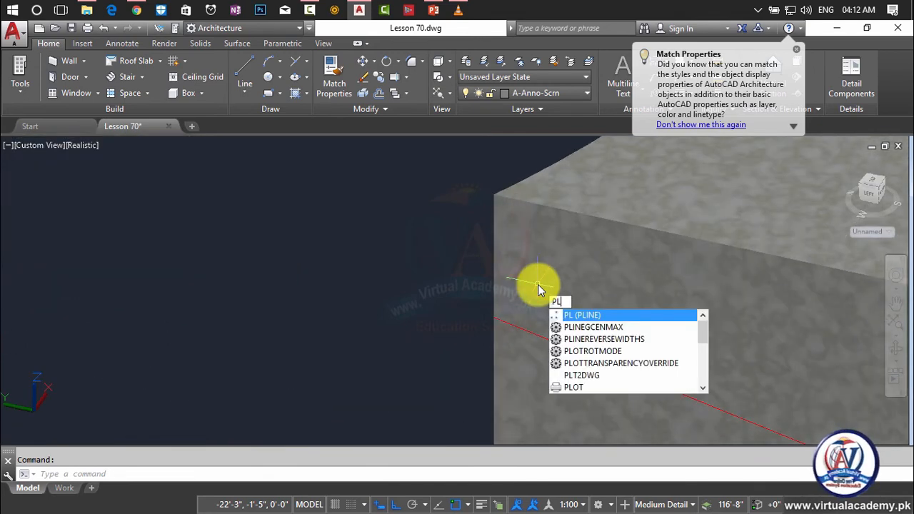
{"action": "key", "text": "Return"}
{"action": "key", "text": "Escape"}
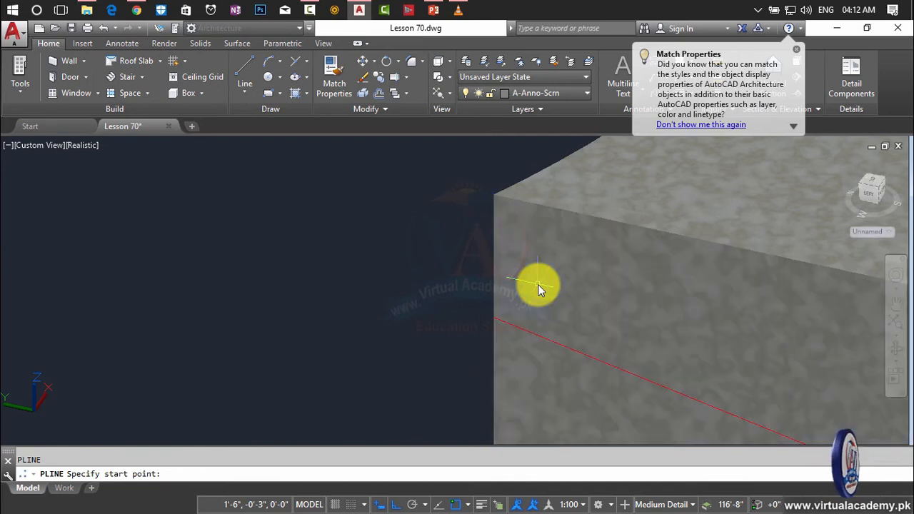
{"action": "scroll", "coordinate": [537, 285], "scroll_direction": "down", "scroll_amount": 2}
{"action": "scroll", "coordinate": [606, 351], "scroll_direction": "down", "scroll_amount": 5}
{"action": "middle_click_drag", "start_coordinate": [603, 349], "coordinate": [594, 328]}
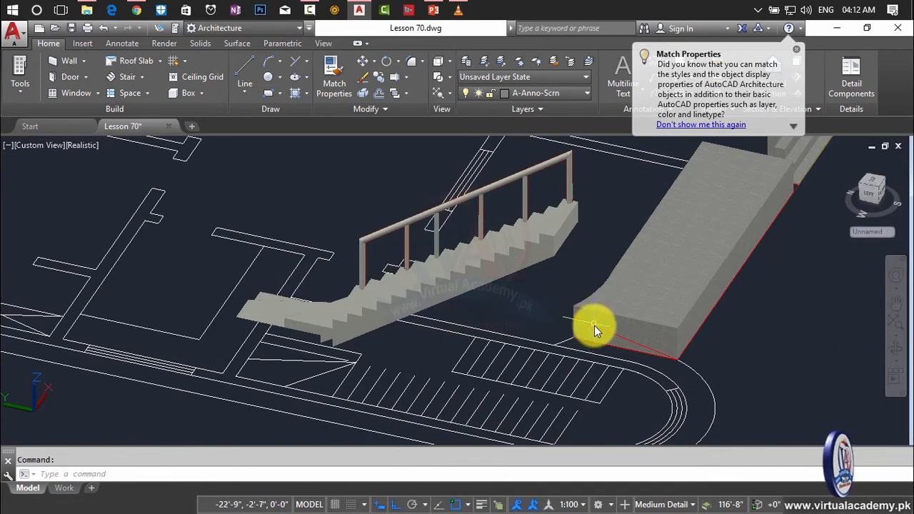
{"action": "left_click", "coordinate": [594, 326]}
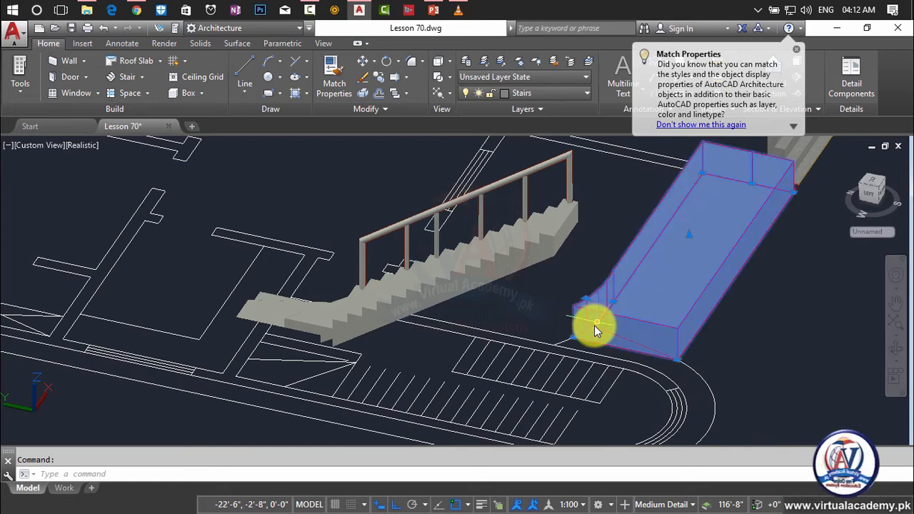
{"action": "key", "text": "Escape"}
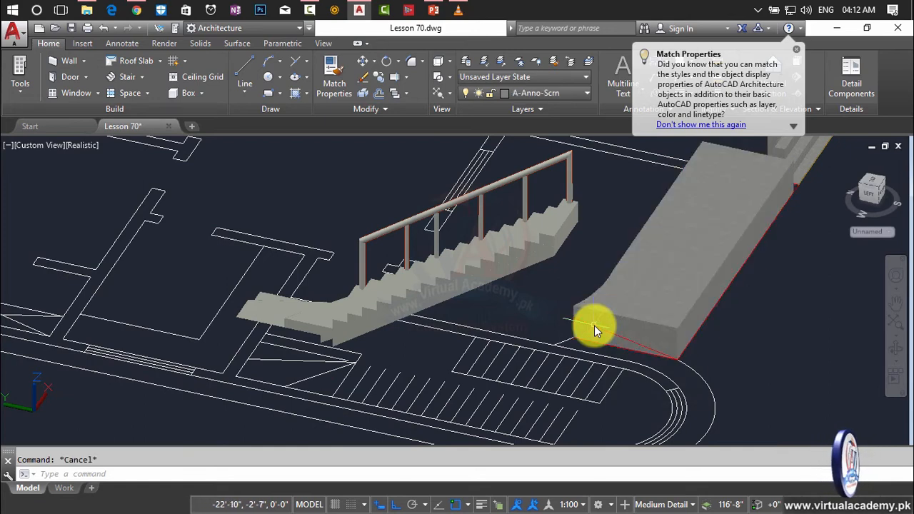
{"action": "left_click", "coordinate": [586, 326]}
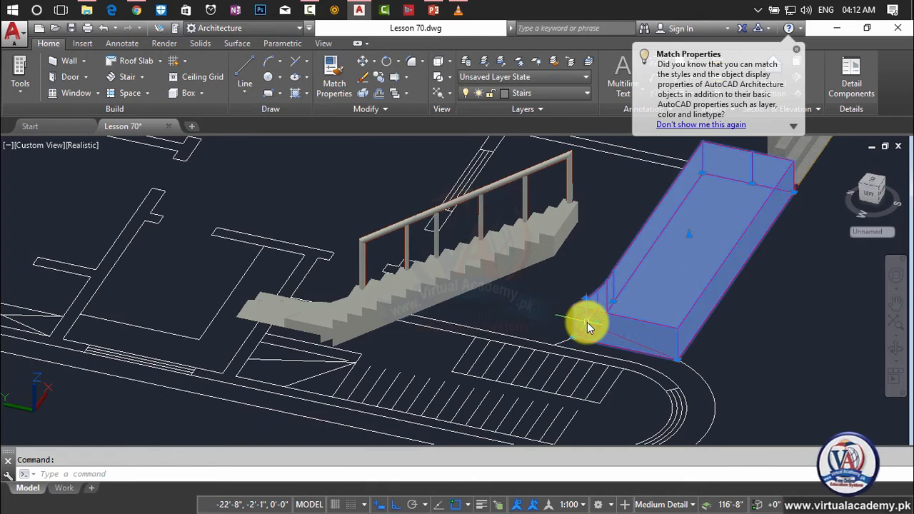
{"action": "key", "text": "Escape"}
{"action": "scroll", "coordinate": [586, 325], "scroll_direction": "up", "scroll_amount": 10}
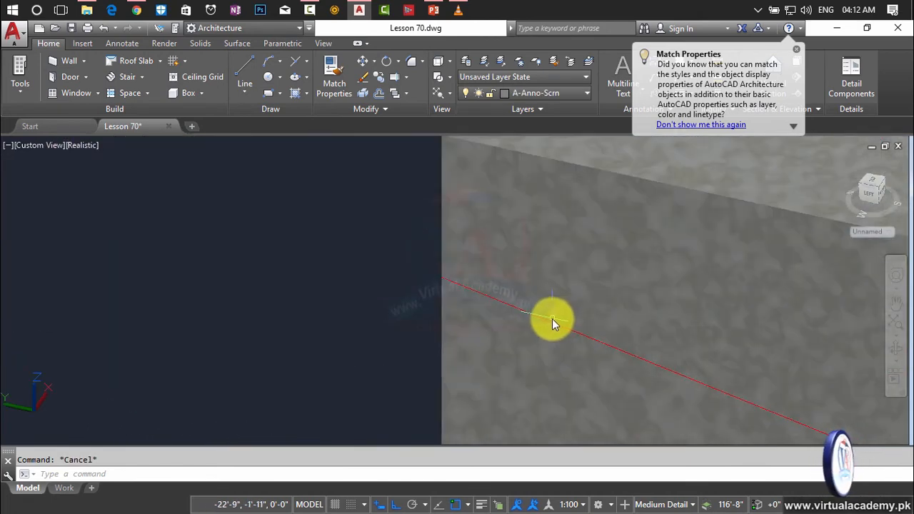
{"action": "left_click", "coordinate": [547, 319]}
{"action": "scroll", "coordinate": [534, 319], "scroll_direction": "down", "scroll_amount": 5}
{"action": "key", "text": "Escape"}
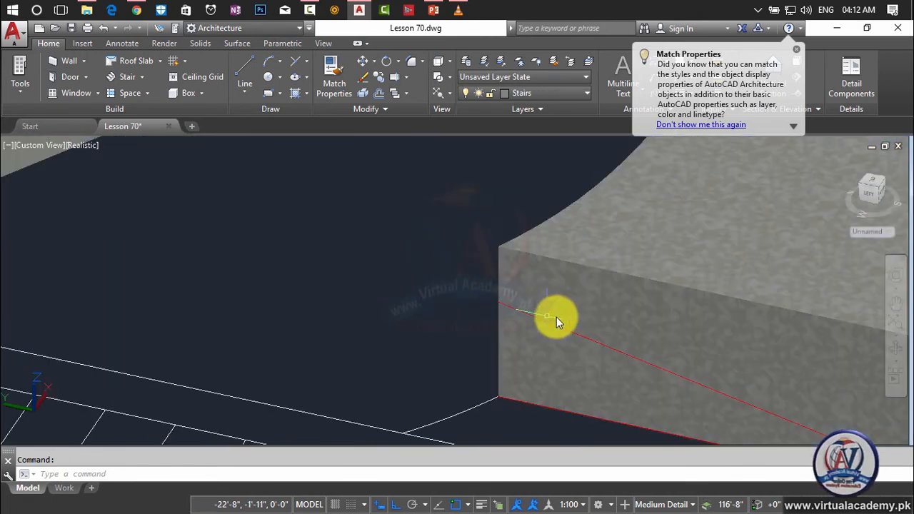
Undo the sloping line drawn across the platform's end face
{"action": "key", "text": "ctrl+z"}
{"action": "key", "text": "ctrl+z"}
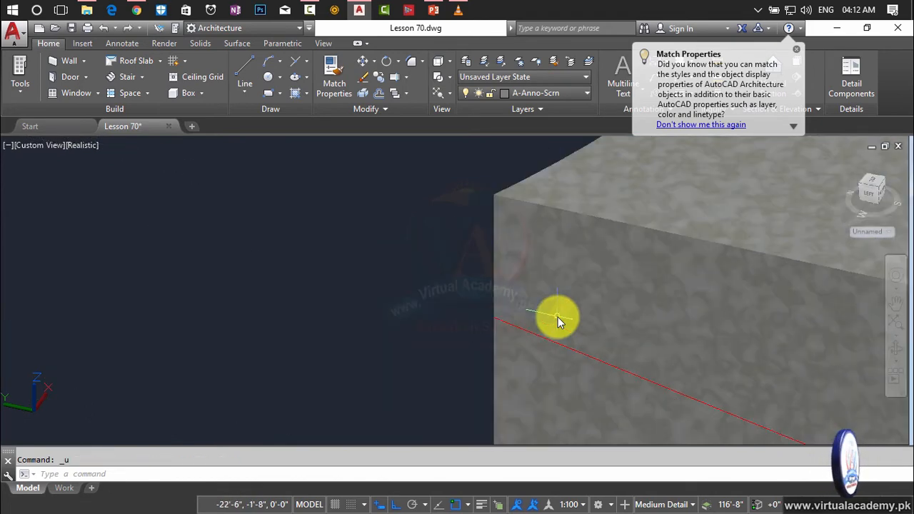
{"action": "key", "text": "ctrl+z"}
{"action": "key", "text": "ctrl+z"}
{"action": "key", "text": "ctrl+z"}
{"action": "key", "text": "ctrl+z"}
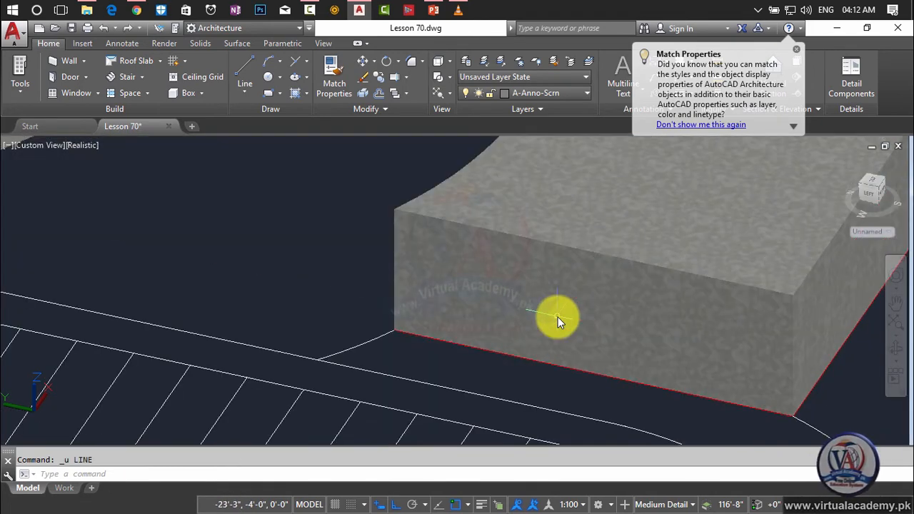
{"action": "middle_click_drag", "start_coordinate": [541, 287], "coordinate": [499, 324]}
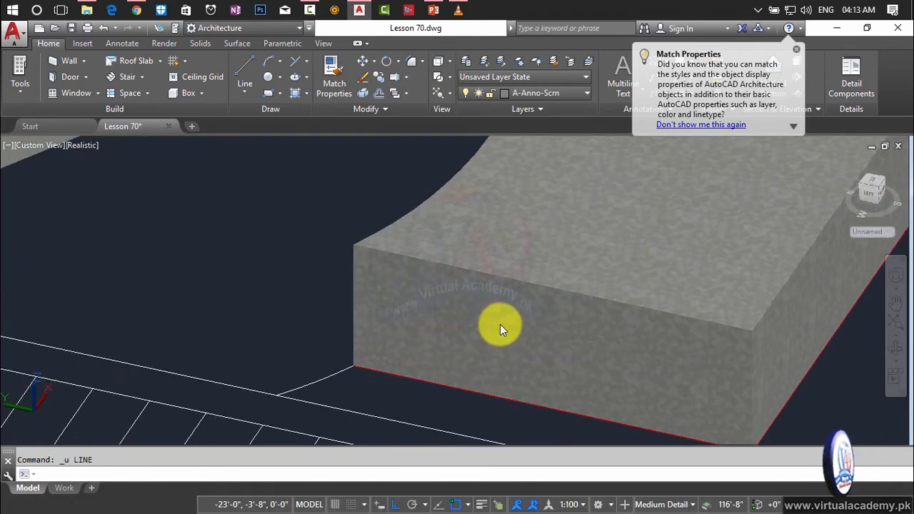
{"action": "scroll", "coordinate": [500, 325], "scroll_direction": "down", "scroll_amount": 1}
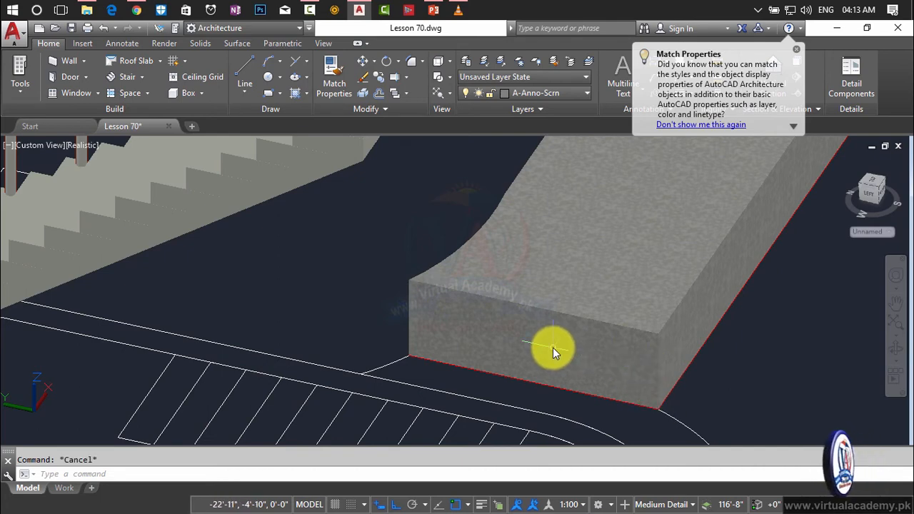
{"action": "type", "text": "l"}
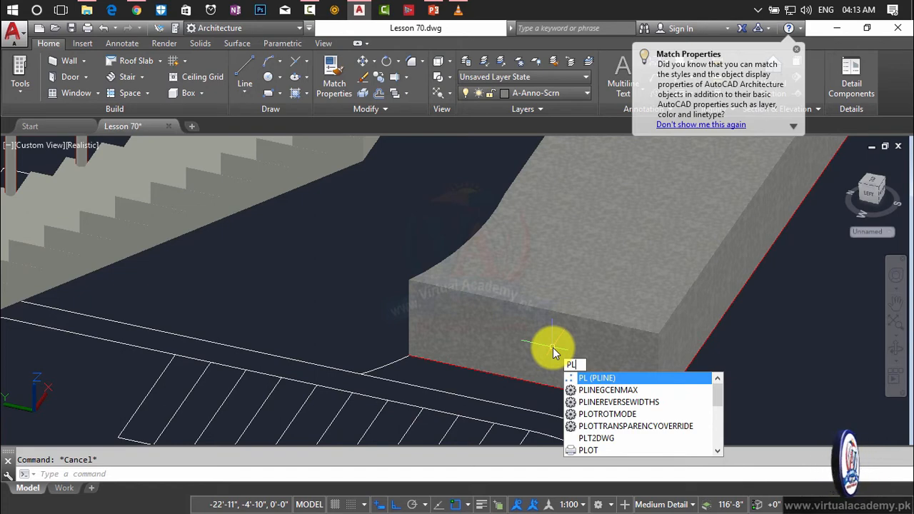
{"action": "key", "text": "Return"}
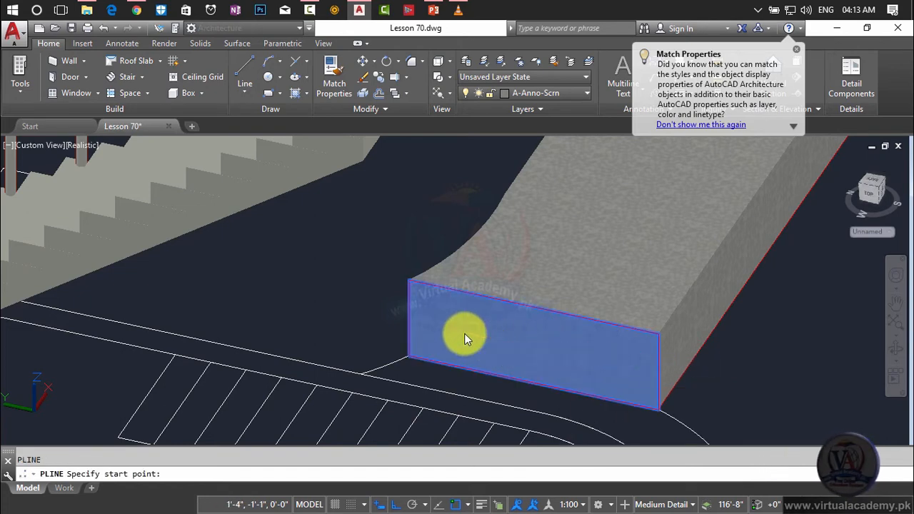
{"action": "key", "text": "Escape"}
{"action": "type", "text": "PL"}
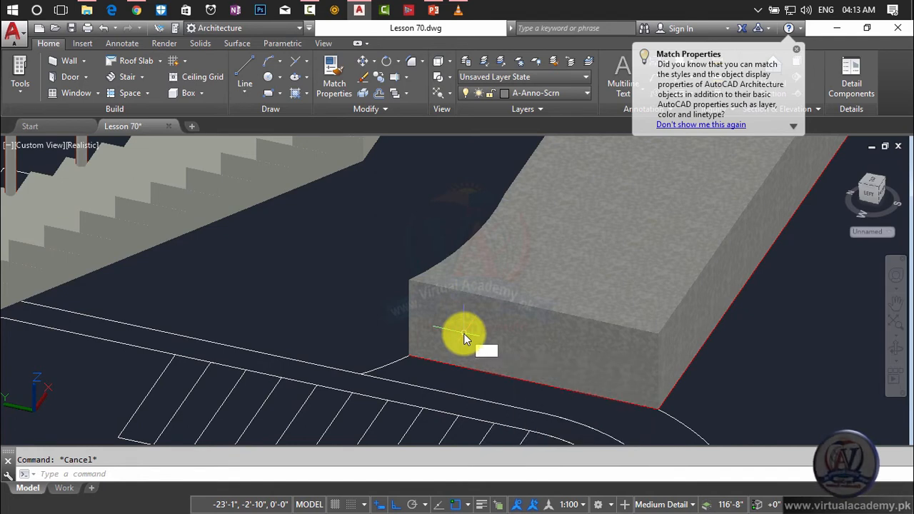
Start a 3D polyline at the platform end face's upper inner corner and slope it down to the outer bottom corner
{"action": "type", "text": "3DPOLY"}
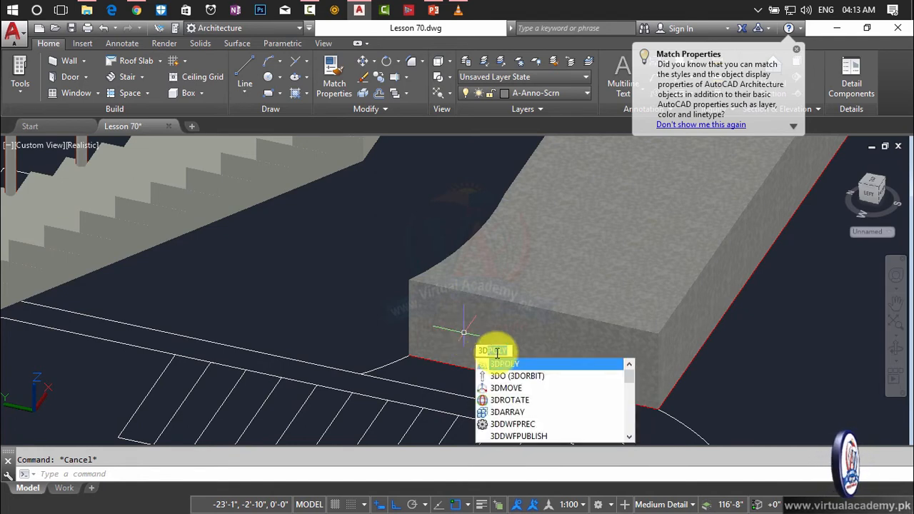
{"action": "left_click", "coordinate": [536, 368]}
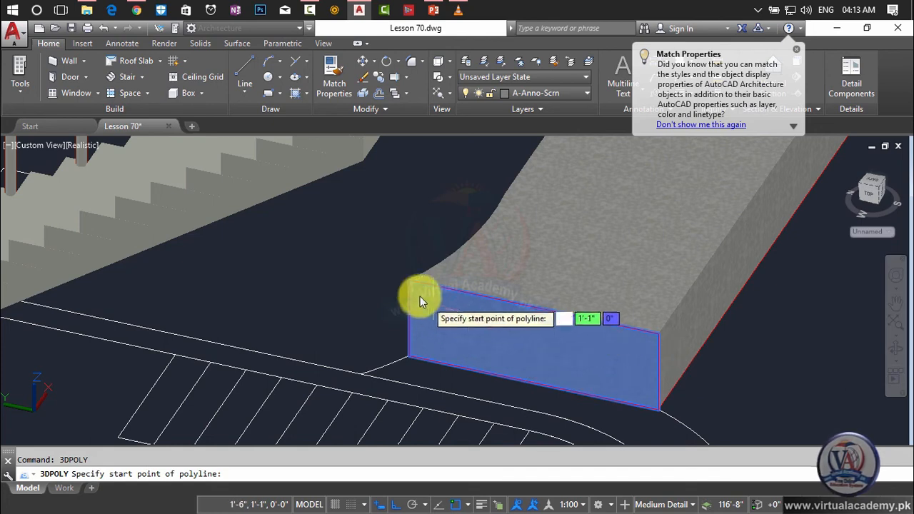
{"action": "scroll", "coordinate": [418, 294], "scroll_direction": "up", "scroll_amount": 3}
{"action": "scroll", "coordinate": [413, 288], "scroll_direction": "up", "scroll_amount": 1}
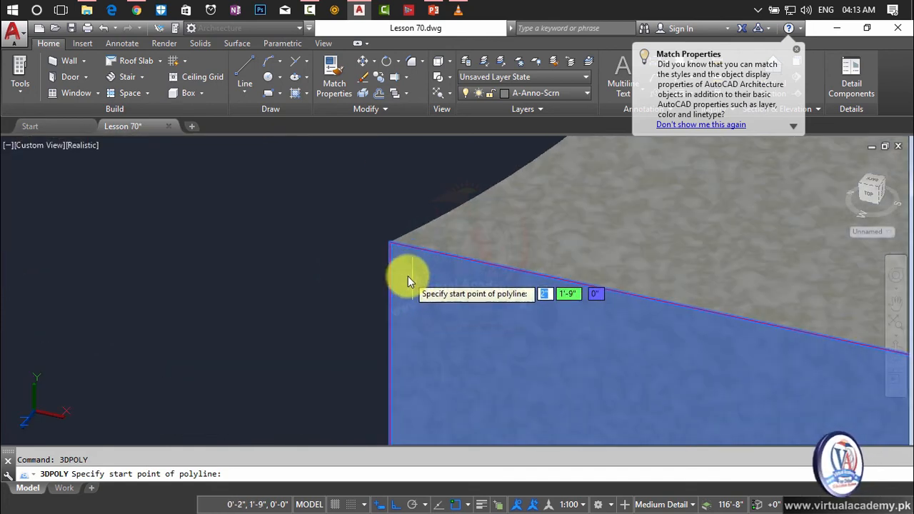
{"action": "left_click", "coordinate": [389, 243]}
{"action": "scroll", "coordinate": [601, 354], "scroll_direction": "down", "scroll_amount": 5}
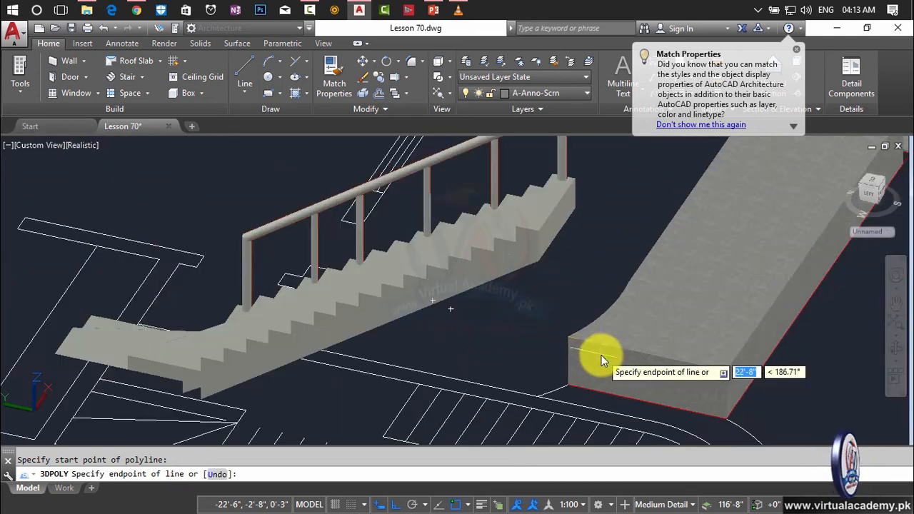
{"action": "middle_click_drag", "start_coordinate": [601, 355], "coordinate": [530, 280]}
{"action": "scroll", "coordinate": [645, 335], "scroll_direction": "up", "scroll_amount": 6}
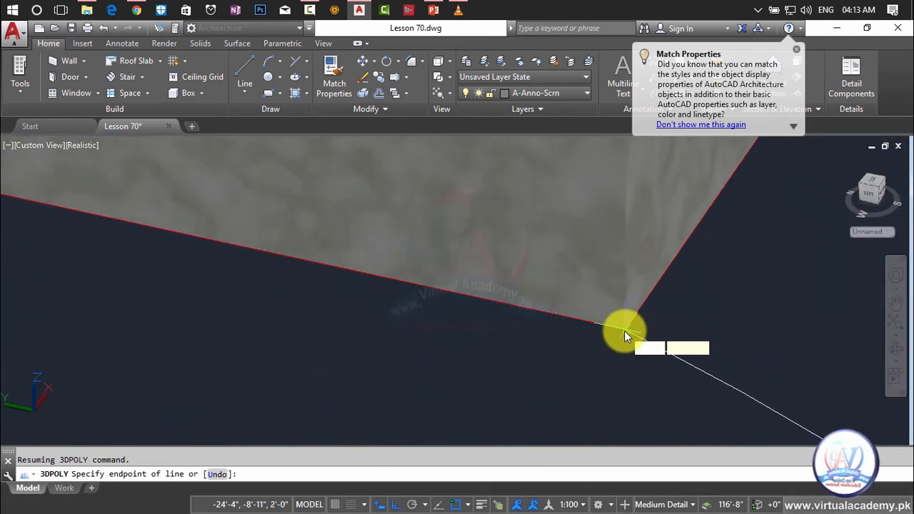
{"action": "left_click", "coordinate": [623, 331]}
Continue the 3D polyline up to the end face's upper outer corner and back to its start point, then finish it
{"action": "middle_click_drag", "start_coordinate": [623, 332], "coordinate": [639, 441]}
{"action": "middle_click_drag", "start_coordinate": [631, 362], "coordinate": [633, 489]}
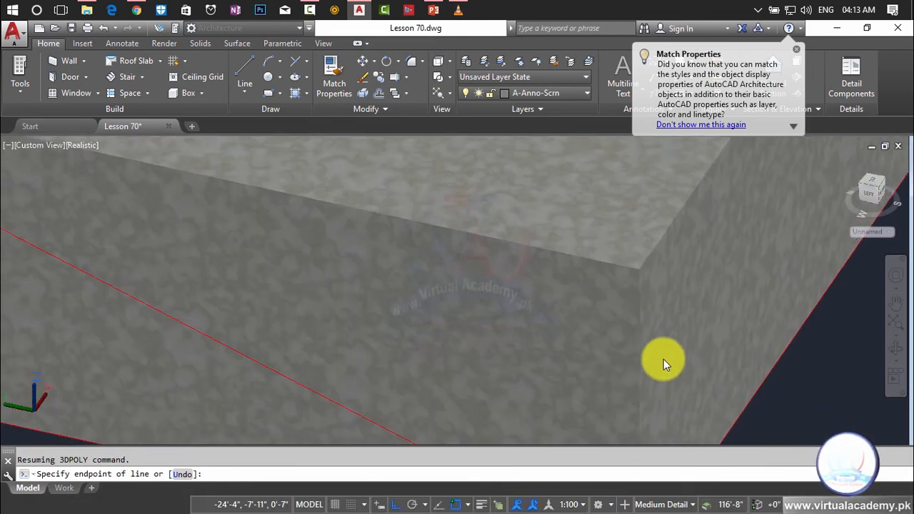
{"action": "left_click", "coordinate": [637, 273]}
{"action": "middle_click_drag", "start_coordinate": [638, 272], "coordinate": [771, 361], "text": "shift"}
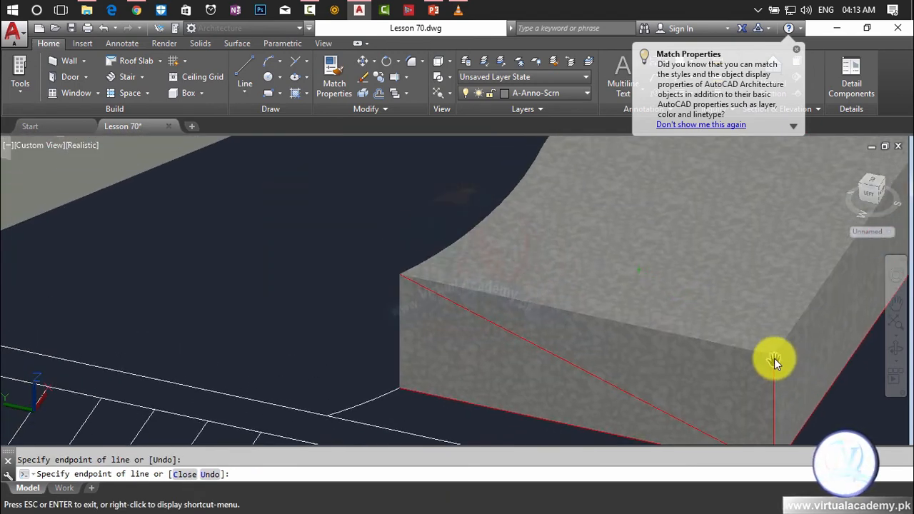
{"action": "scroll", "coordinate": [415, 281], "scroll_direction": "up", "scroll_amount": 5}
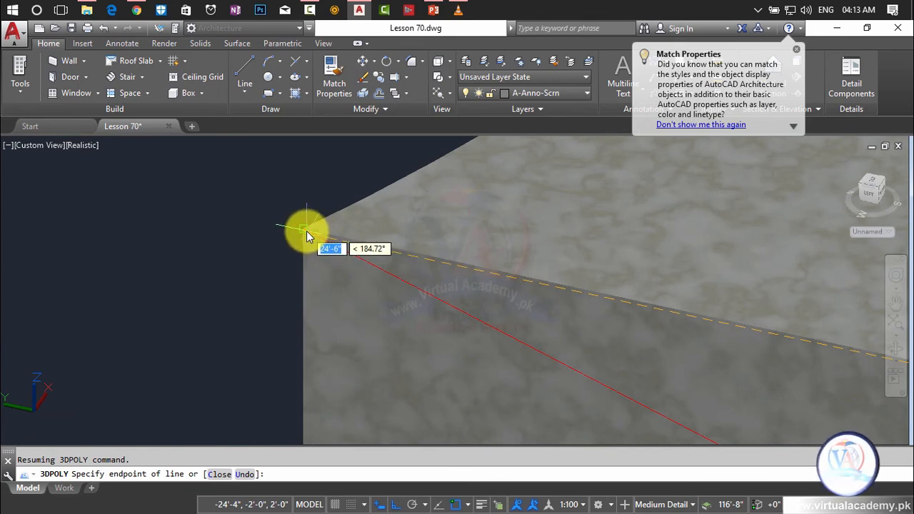
{"action": "left_click", "coordinate": [305, 230]}
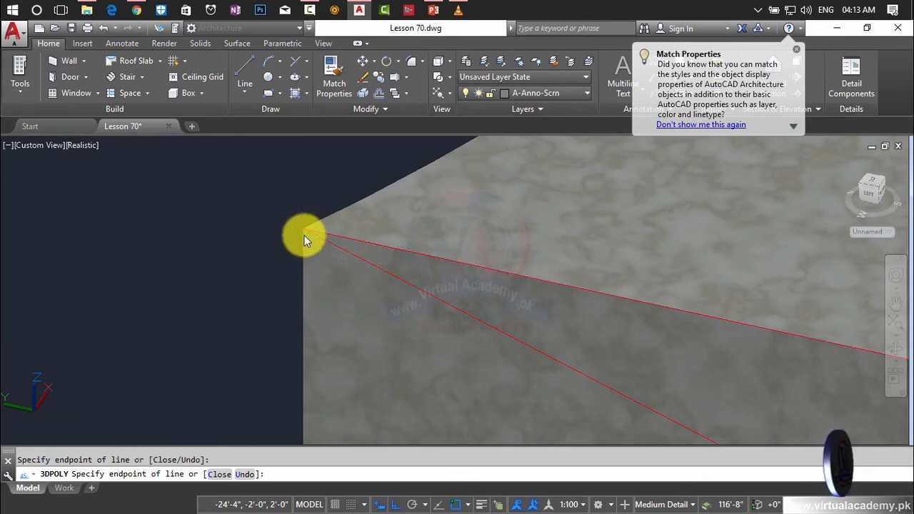
{"action": "key", "text": "Return"}
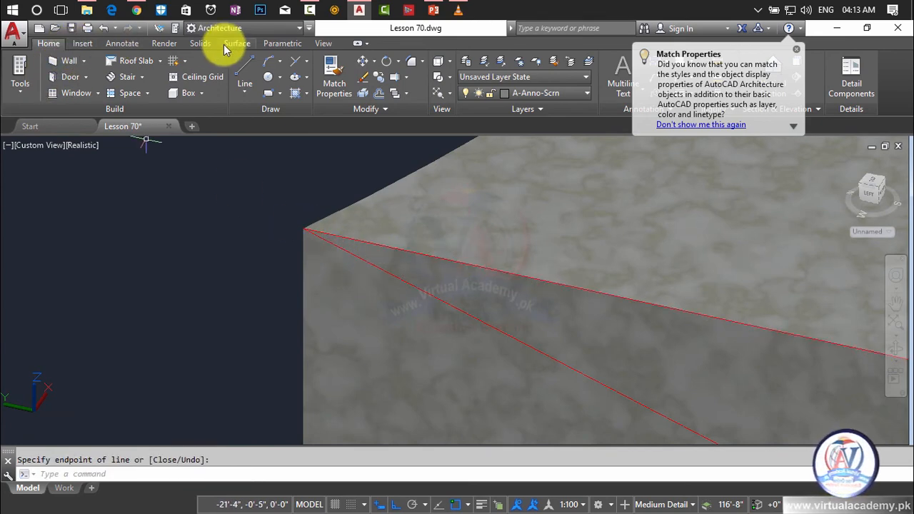
Press/pull the triangular area above the sloping line through the platform's full length to cut away its upper outer wedge
{"action": "left_click", "coordinate": [200, 43]}
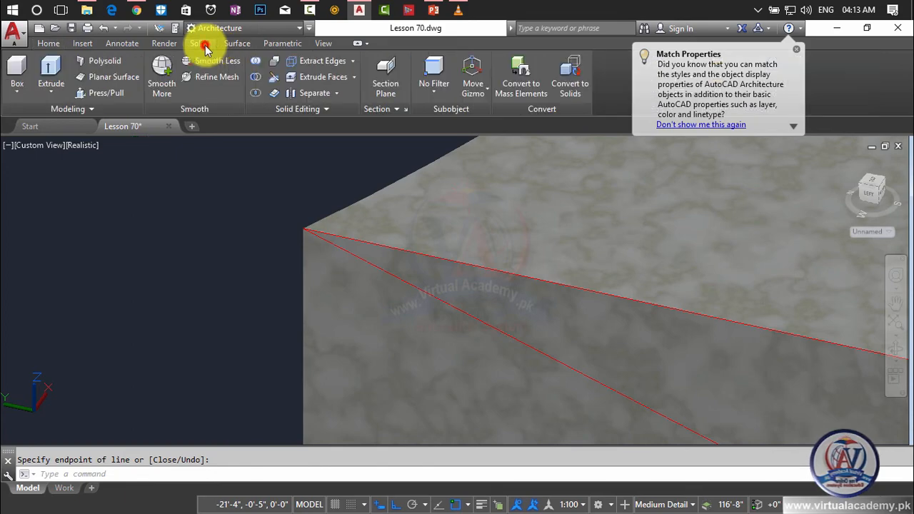
{"action": "left_click", "coordinate": [122, 93]}
{"action": "scroll", "coordinate": [622, 262], "scroll_direction": "down", "scroll_amount": 5}
{"action": "middle_click_drag", "start_coordinate": [656, 277], "coordinate": [490, 317]}
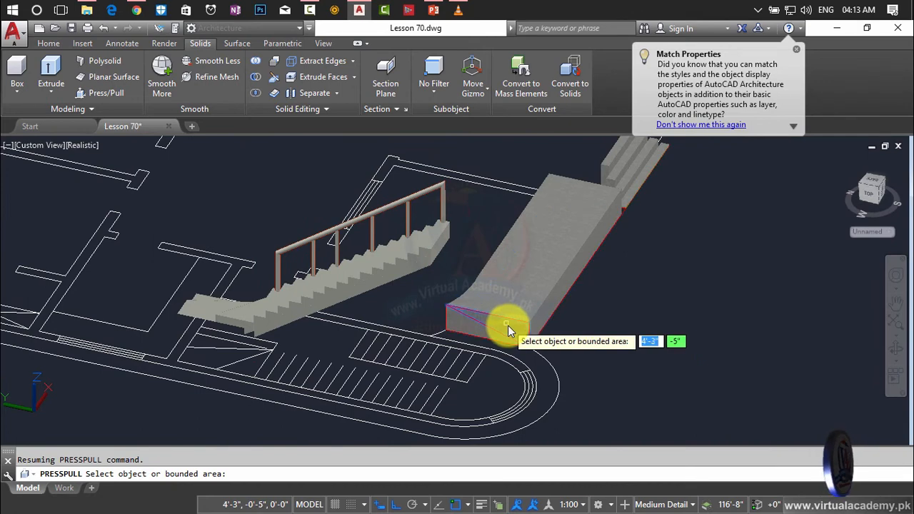
{"action": "left_click", "coordinate": [506, 328]}
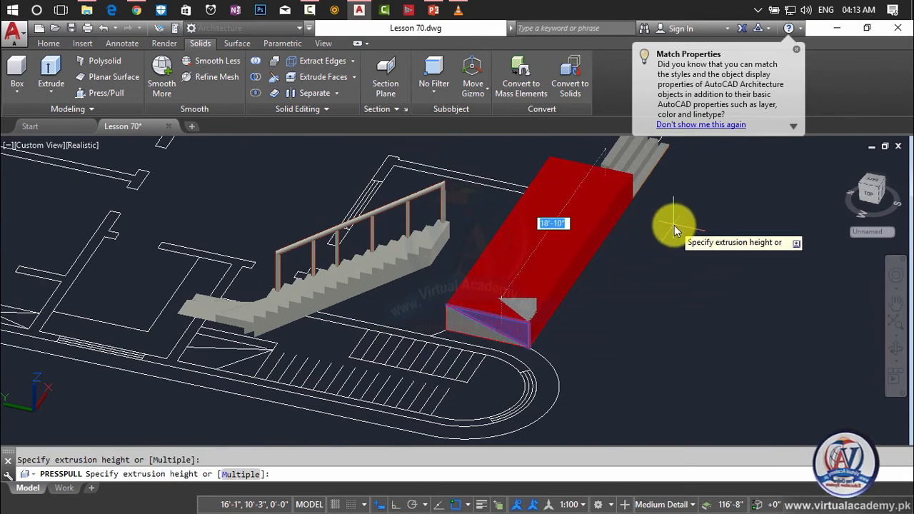
{"action": "scroll", "coordinate": [660, 265], "scroll_direction": "up", "scroll_amount": 4}
{"action": "scroll", "coordinate": [689, 267], "scroll_direction": "down", "scroll_amount": 6}
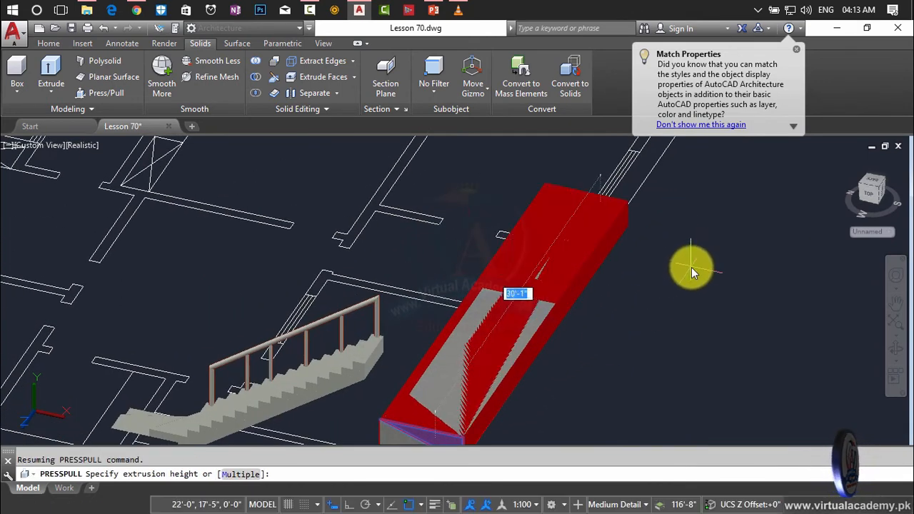
{"action": "left_click", "coordinate": [786, 209]}
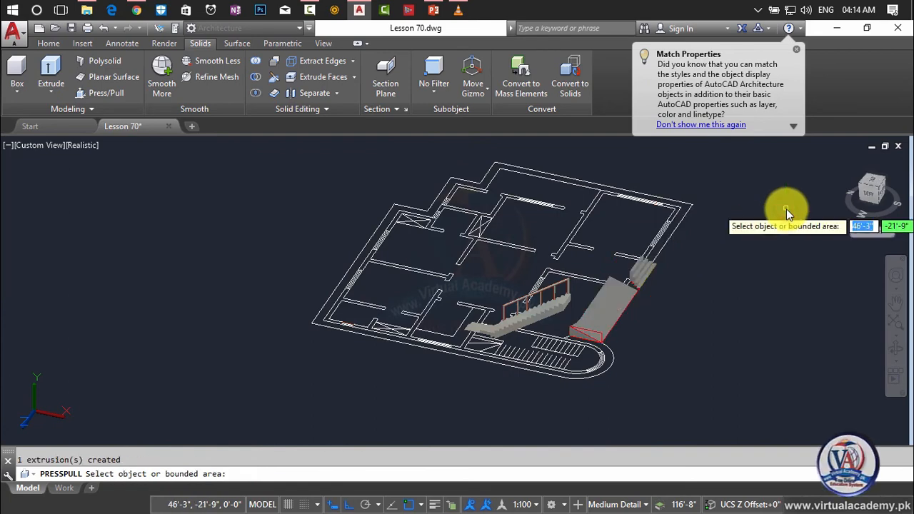
{"action": "scroll", "coordinate": [606, 312], "scroll_direction": "up", "scroll_amount": 2}
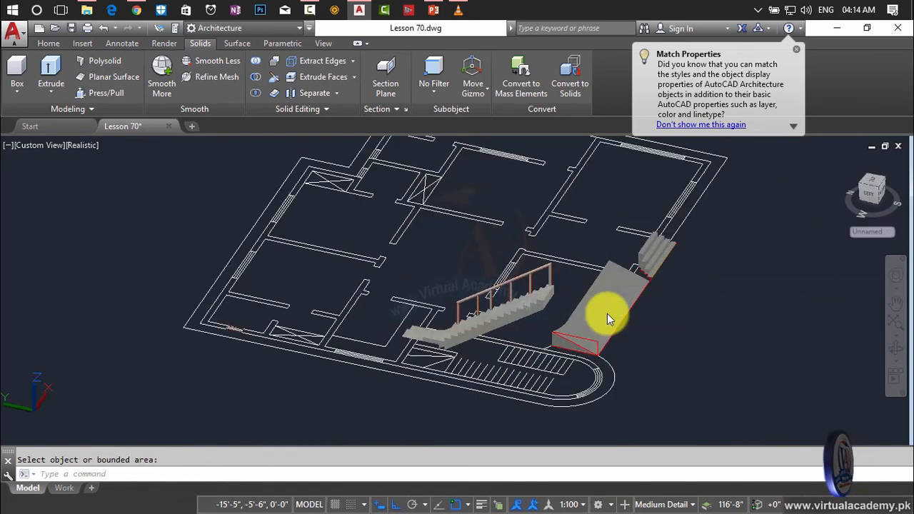
{"action": "key", "text": "Escape"}
Delete the triangular 3D polyline left at the end of the sloped platform
{"action": "scroll", "coordinate": [593, 334], "scroll_direction": "up", "scroll_amount": 4}
{"action": "scroll", "coordinate": [590, 343], "scroll_direction": "up", "scroll_amount": 5}
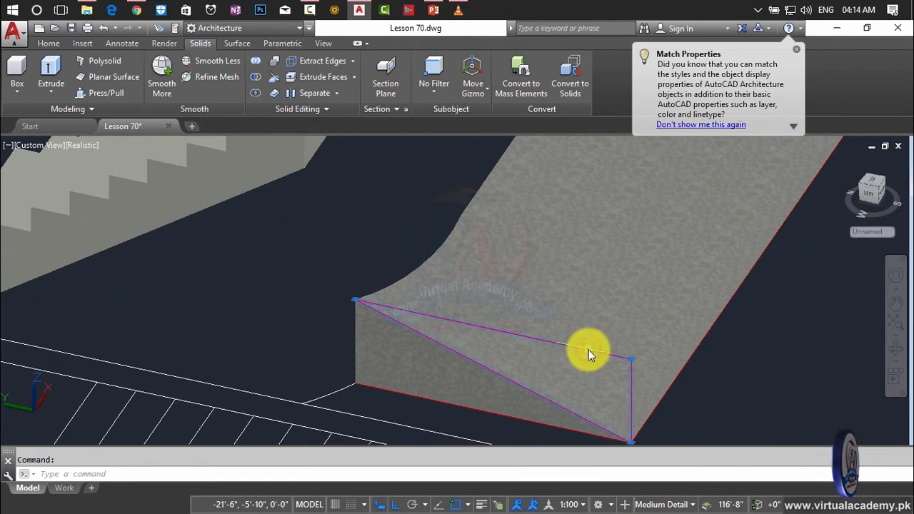
{"action": "key", "text": "Delete"}
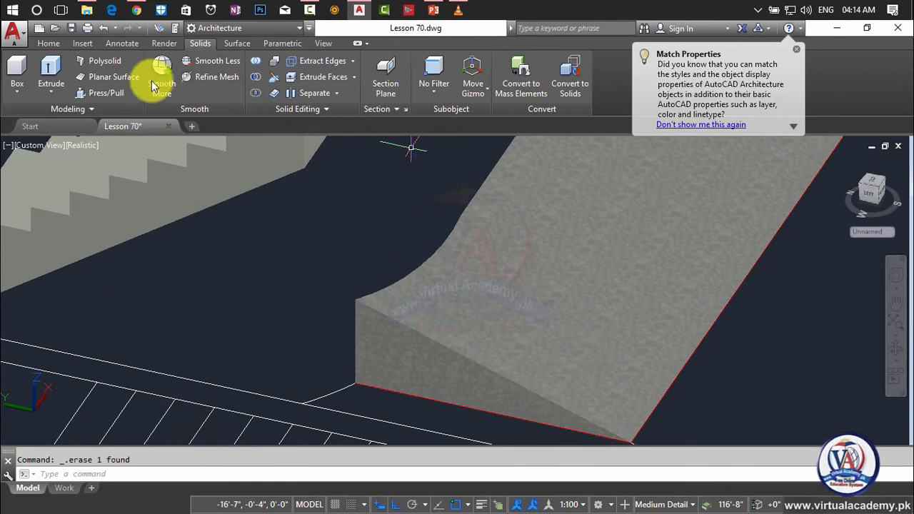
Examine the sloped platform and the stairs from the back of the building
{"action": "left_click", "coordinate": [47, 44]}
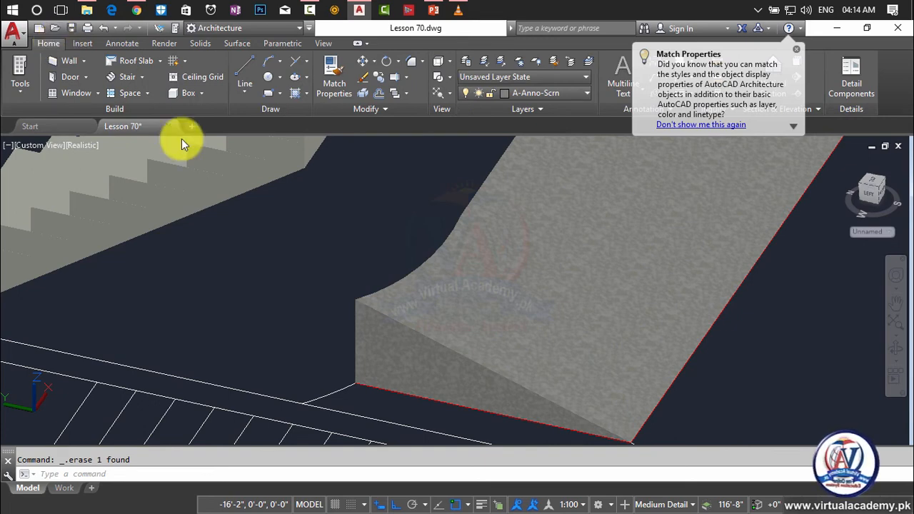
{"action": "scroll", "coordinate": [443, 261], "scroll_direction": "down", "scroll_amount": 3}
{"action": "middle_click_drag", "start_coordinate": [444, 261], "coordinate": [453, 300]}
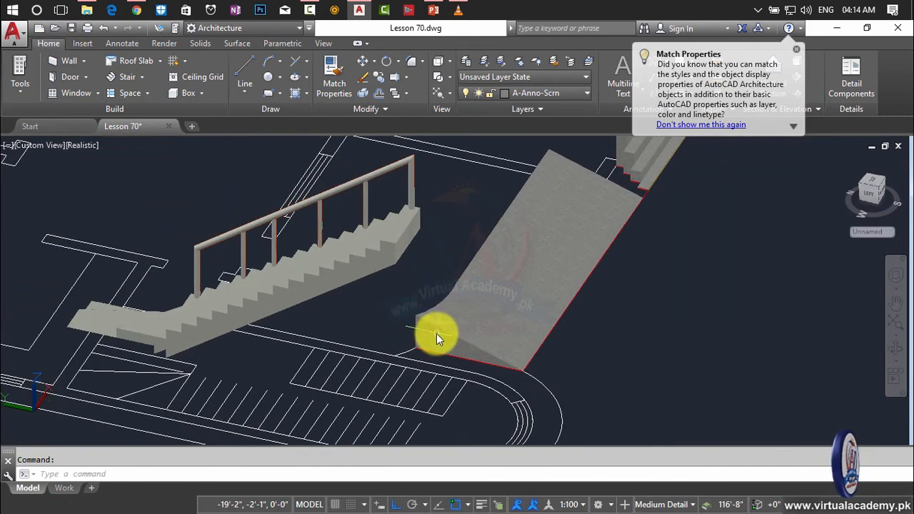
{"action": "middle_click_drag", "start_coordinate": [409, 338], "coordinate": [245, 377], "text": "shift"}
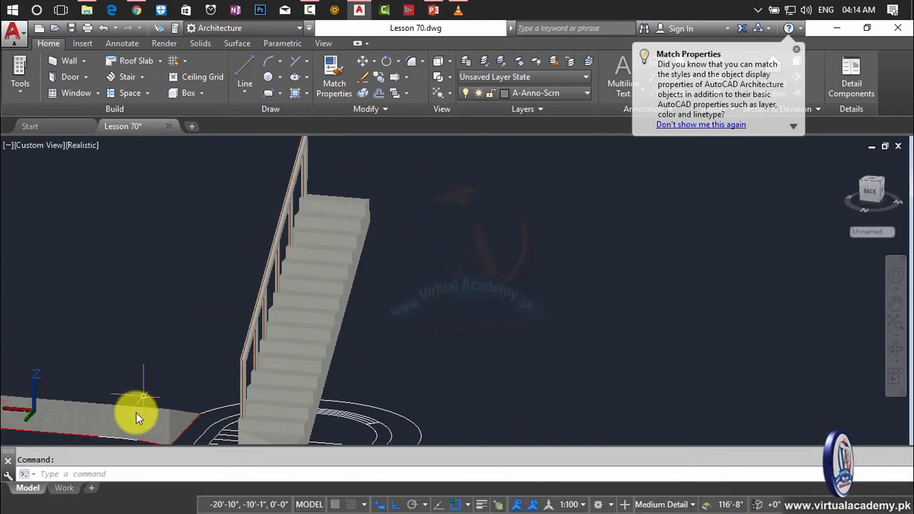
{"action": "scroll", "coordinate": [136, 418], "scroll_direction": "up", "scroll_amount": 3}
{"action": "middle_click_drag", "start_coordinate": [143, 417], "coordinate": [501, 16]}
{"action": "scroll", "coordinate": [526, 336], "scroll_direction": "down", "scroll_amount": 1}
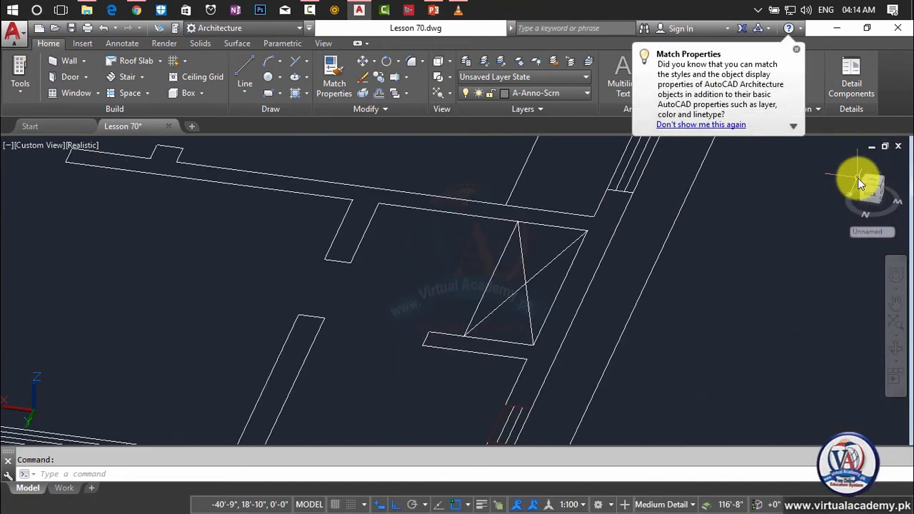
{"action": "key", "text": "Escape"}
{"action": "left_click", "coordinate": [45, 43]}
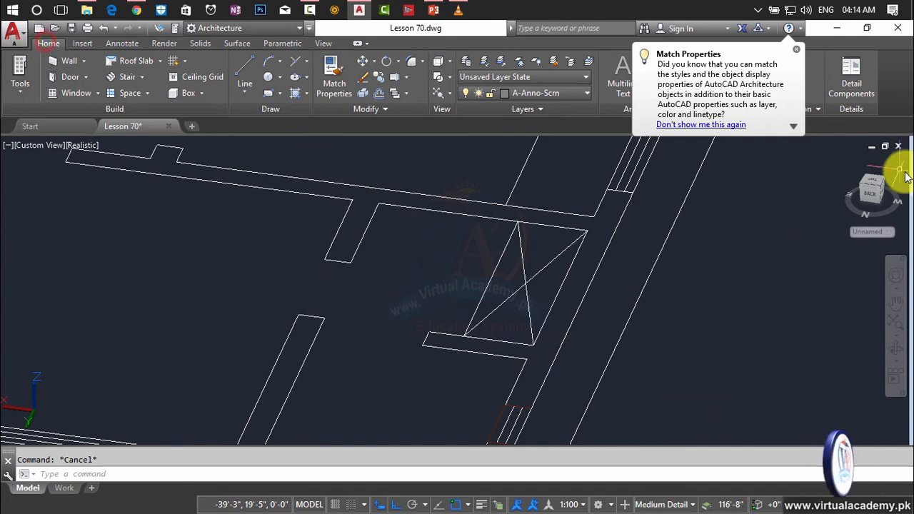
Dismiss the Match Properties tip and show the drawing in SW Isometric view with the Realistic visual style
{"action": "left_click", "coordinate": [796, 49]}
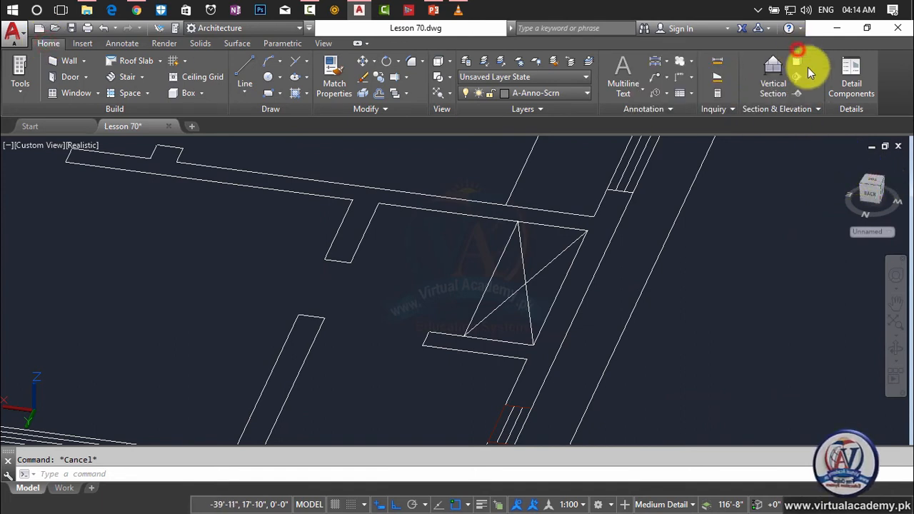
{"action": "left_click", "coordinate": [49, 146]}
{"action": "left_click", "coordinate": [67, 178]}
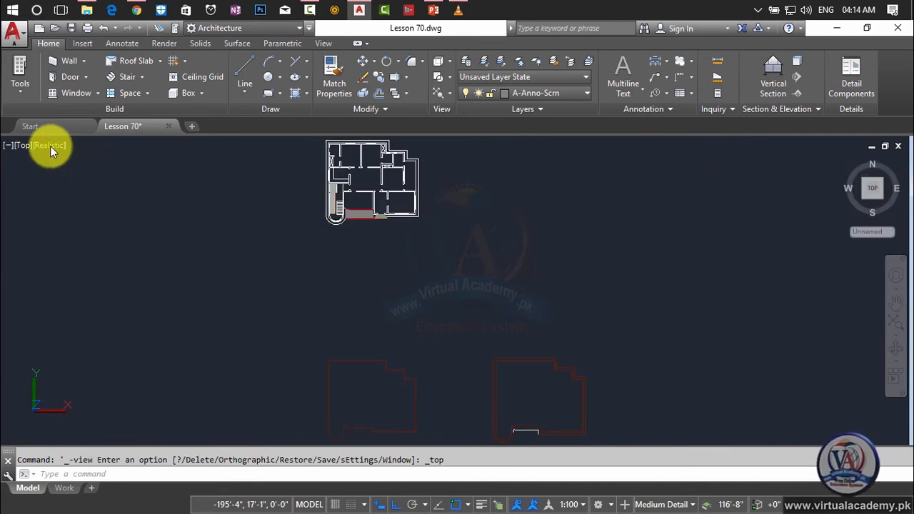
{"action": "left_click", "coordinate": [23, 145]}
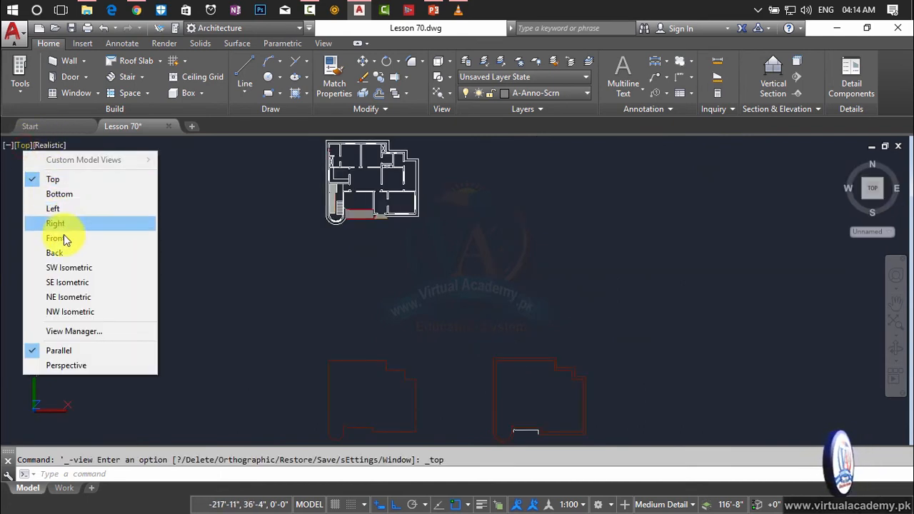
{"action": "left_click", "coordinate": [68, 266]}
{"action": "left_click", "coordinate": [75, 145]}
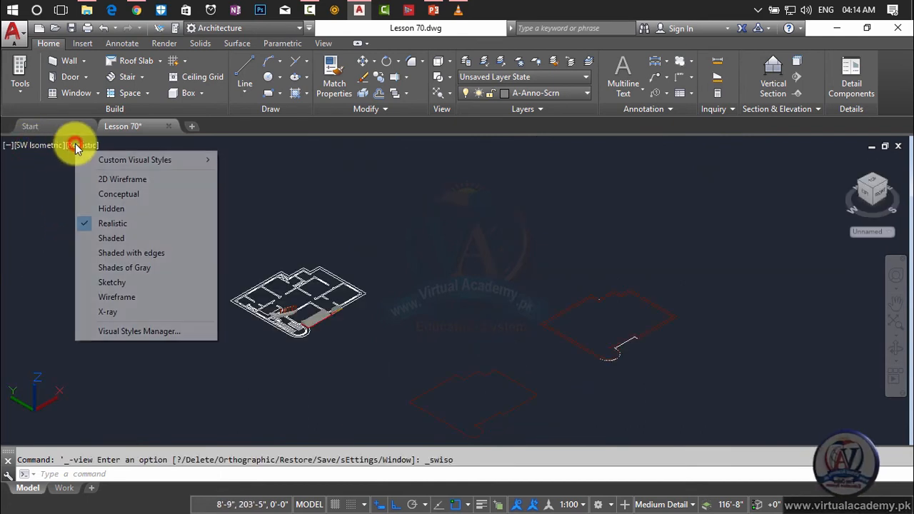
{"action": "left_click", "coordinate": [112, 223]}
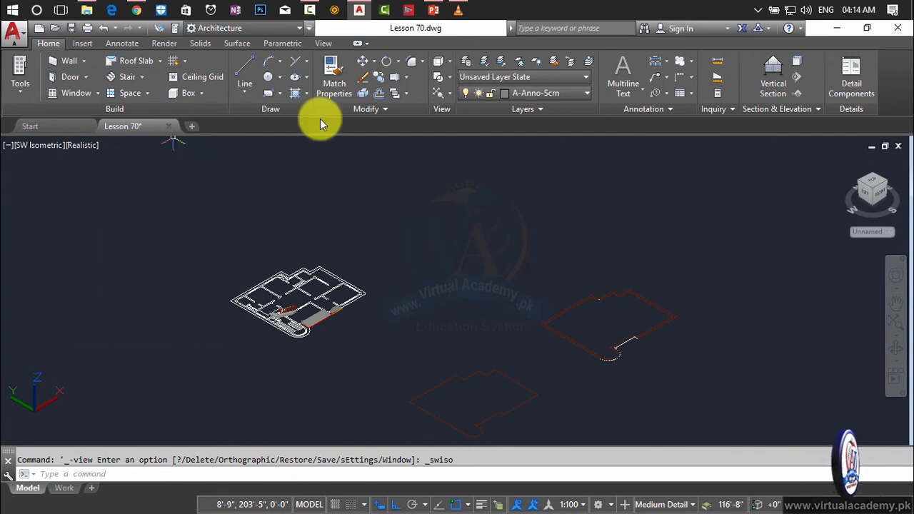
Turn on the Windows, Walls, Roof, roof 2, door and 2nd floor layers to show the building around the ramp
{"action": "left_click", "coordinate": [564, 92]}
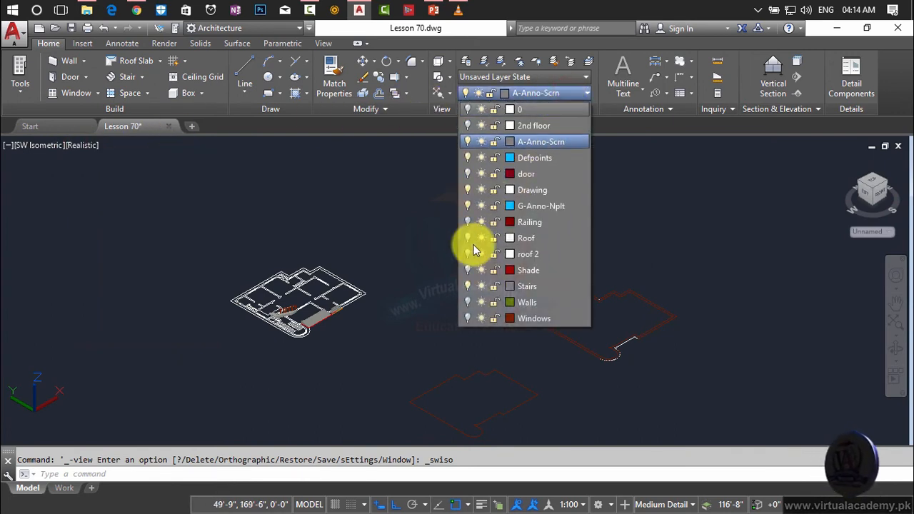
{"action": "left_click", "coordinate": [467, 303]}
{"action": "left_click", "coordinate": [468, 286]}
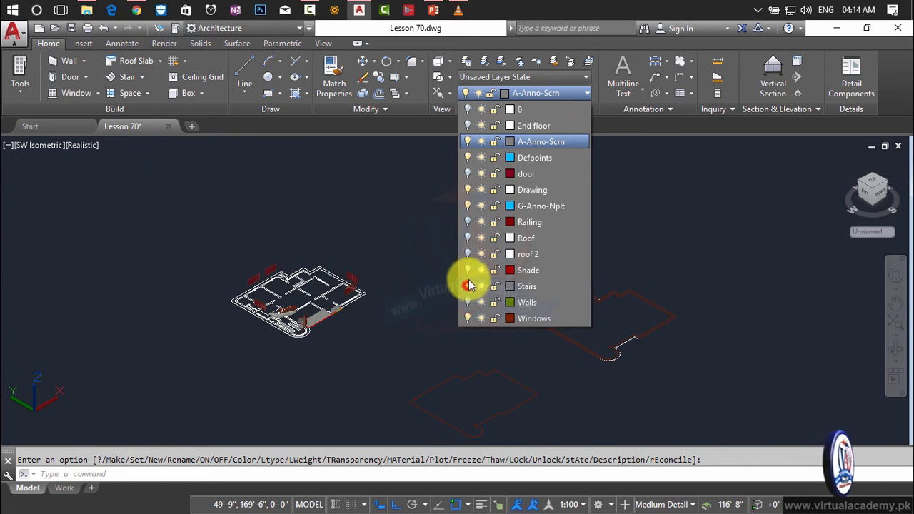
{"action": "left_click", "coordinate": [468, 270]}
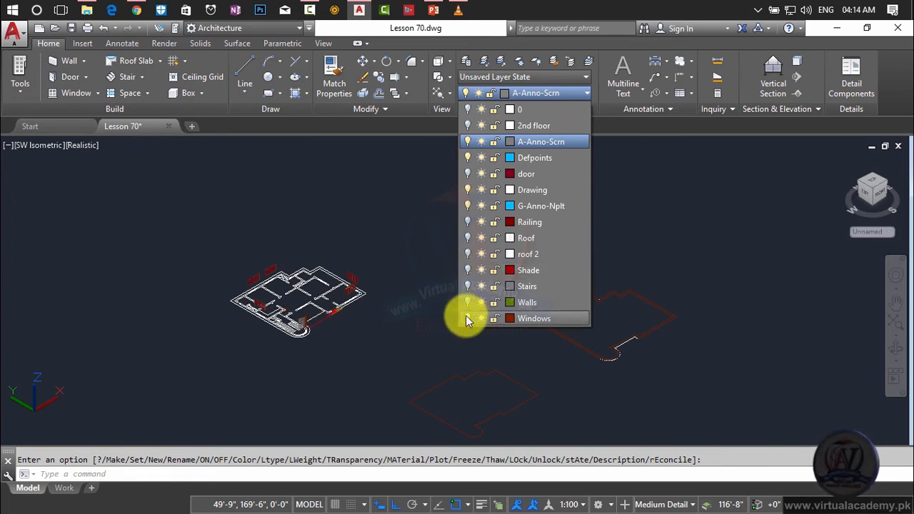
{"action": "left_click", "coordinate": [467, 302]}
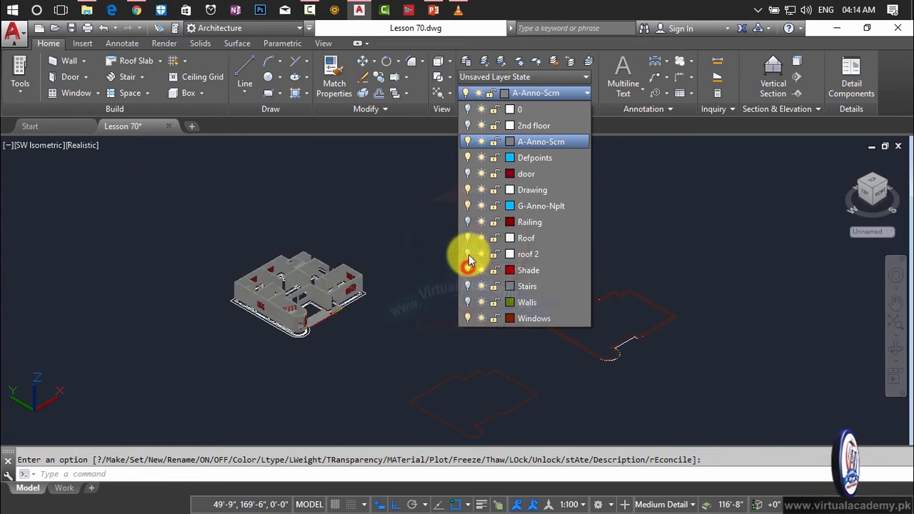
{"action": "left_click", "coordinate": [467, 236]}
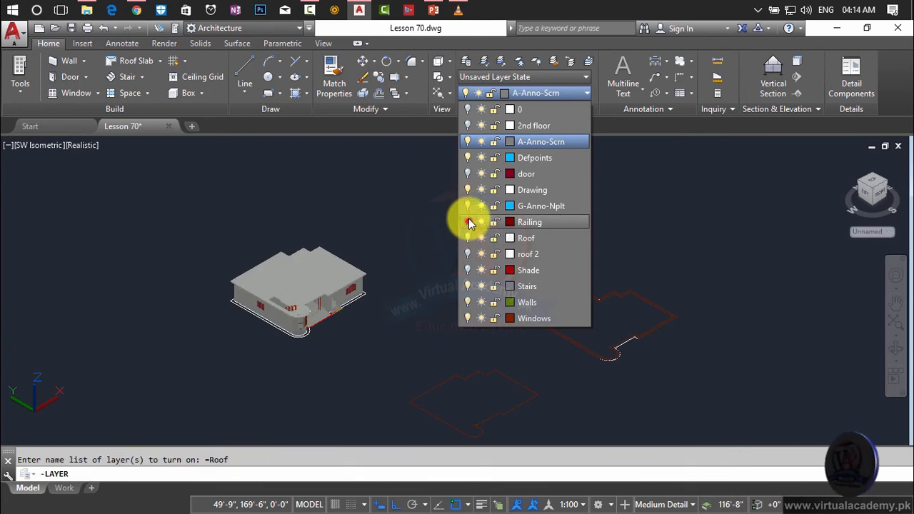
{"action": "left_click", "coordinate": [467, 174]}
{"action": "left_click", "coordinate": [469, 126]}
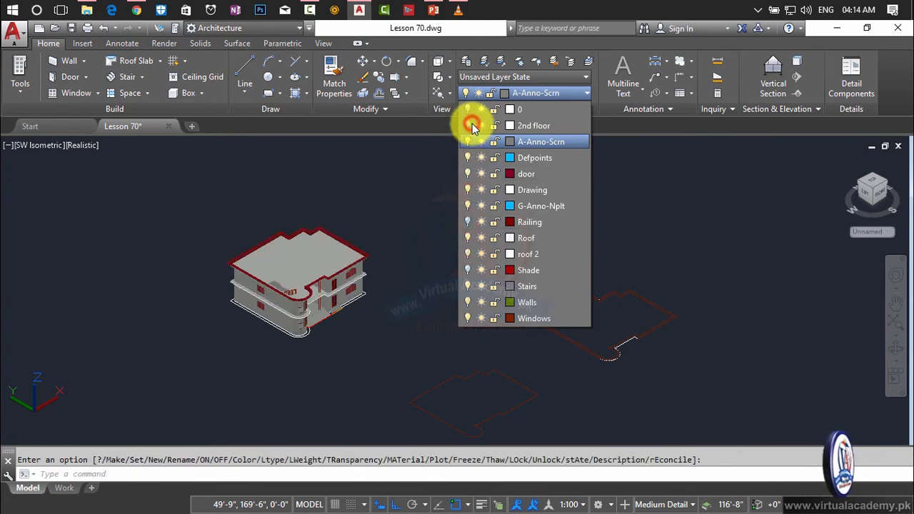
{"action": "left_click", "coordinate": [335, 320]}
{"action": "key", "text": "Escape"}
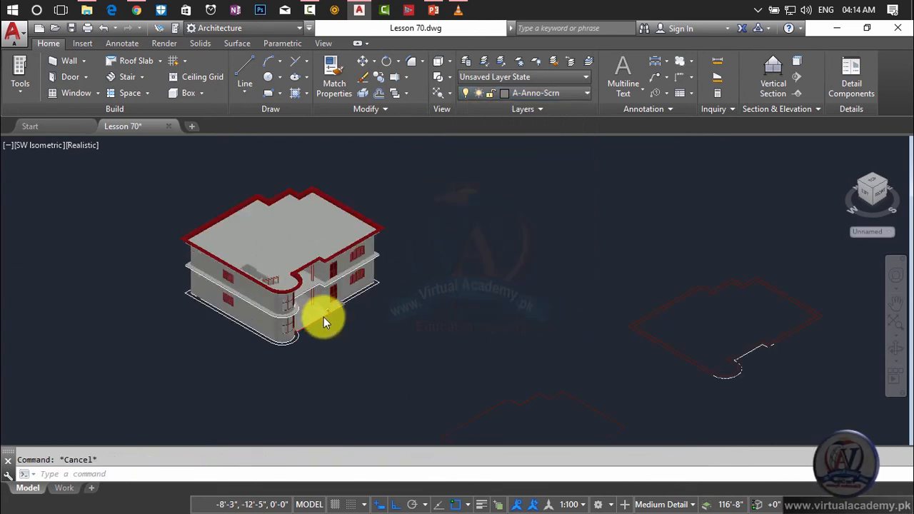
Examine the seam between the sloped ramp and the porch floor, including its end beside the wall
{"action": "scroll", "coordinate": [318, 319], "scroll_direction": "up", "scroll_amount": 5}
{"action": "scroll", "coordinate": [308, 312], "scroll_direction": "up", "scroll_amount": 3}
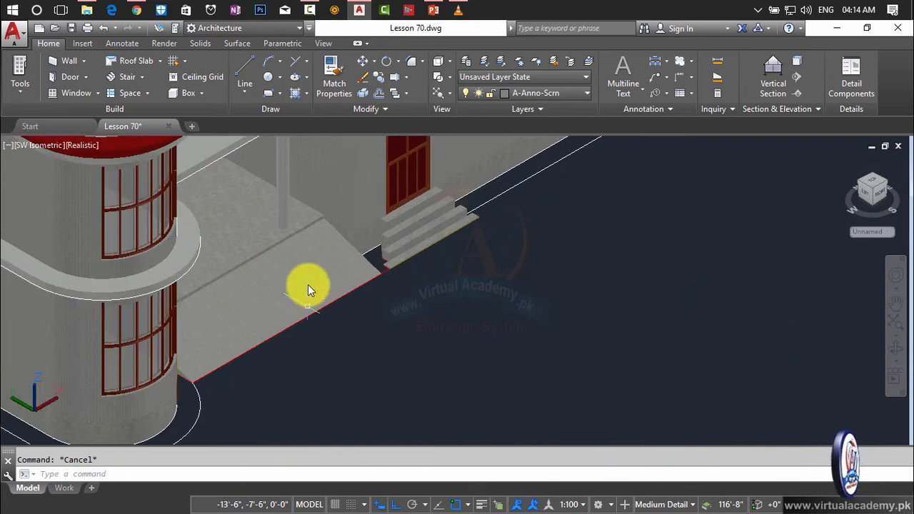
{"action": "scroll", "coordinate": [262, 252], "scroll_direction": "up", "scroll_amount": 3}
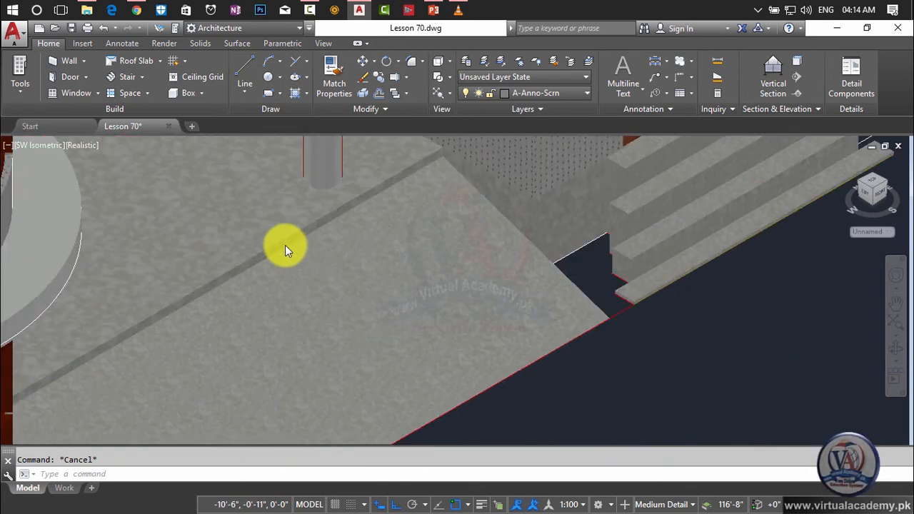
{"action": "scroll", "coordinate": [288, 247], "scroll_direction": "down", "scroll_amount": 1}
{"action": "middle_click_drag", "start_coordinate": [332, 253], "coordinate": [510, 217]}
{"action": "scroll", "coordinate": [341, 298], "scroll_direction": "up", "scroll_amount": 4}
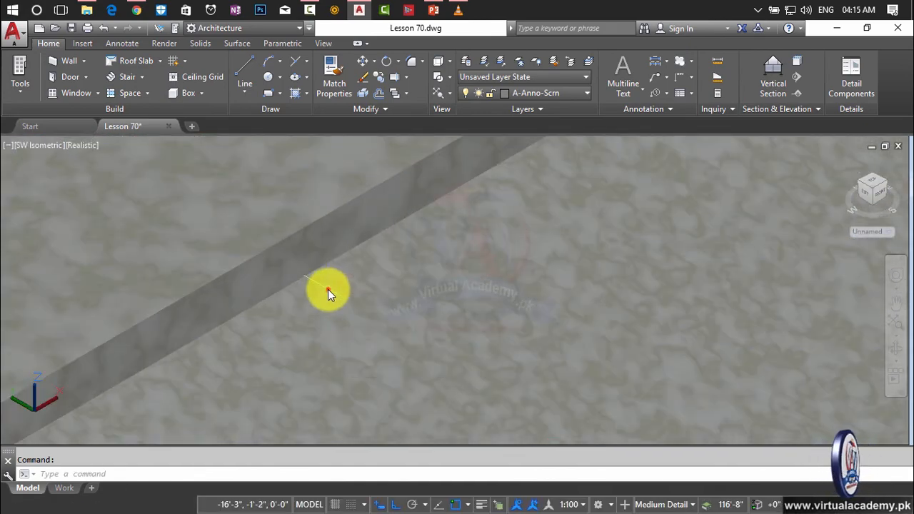
{"action": "left_click", "coordinate": [328, 289]}
{"action": "scroll", "coordinate": [328, 289], "scroll_direction": "down", "scroll_amount": 3}
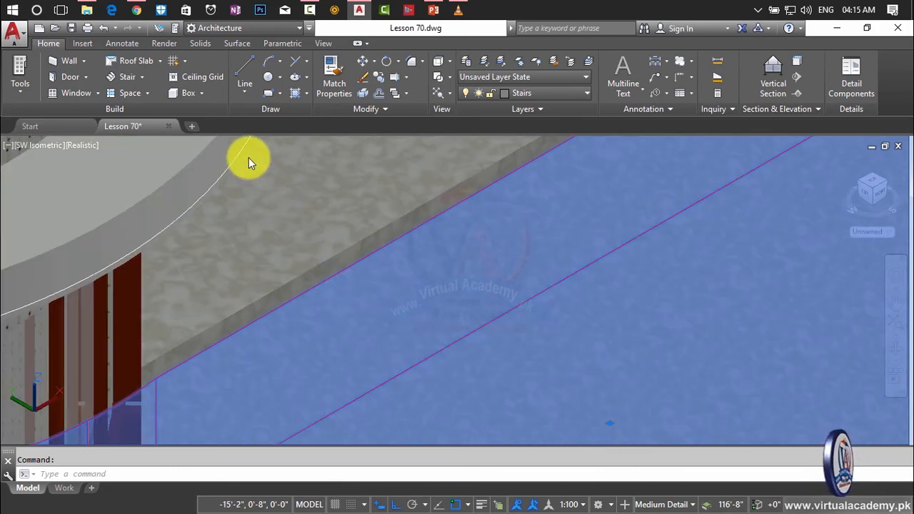
{"action": "key", "text": "Escape"}
{"action": "middle_click_drag", "start_coordinate": [327, 292], "coordinate": [444, 362]}
{"action": "scroll", "coordinate": [504, 251], "scroll_direction": "up", "scroll_amount": 6}
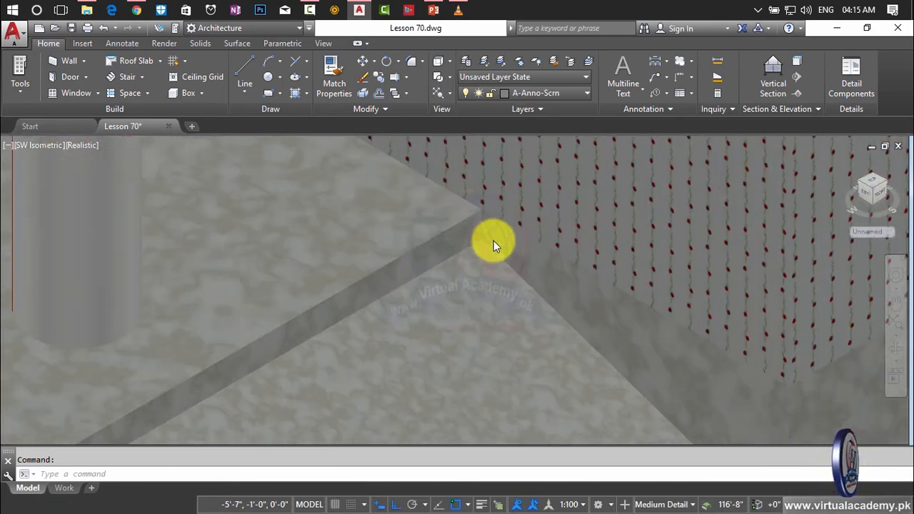
{"action": "scroll", "coordinate": [488, 247], "scroll_direction": "down", "scroll_amount": 5}
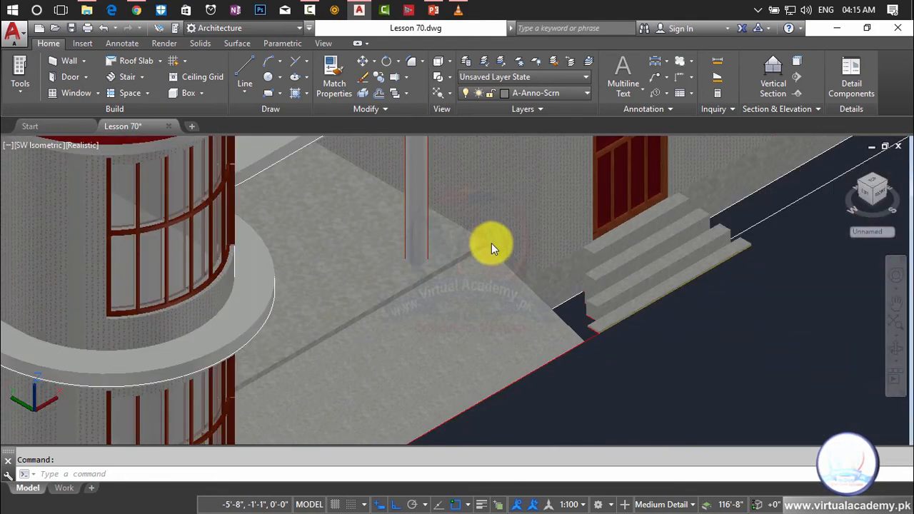
{"action": "middle_click_drag", "start_coordinate": [491, 242], "coordinate": [481, 224]}
{"action": "scroll", "coordinate": [481, 223], "scroll_direction": "up", "scroll_amount": 3}
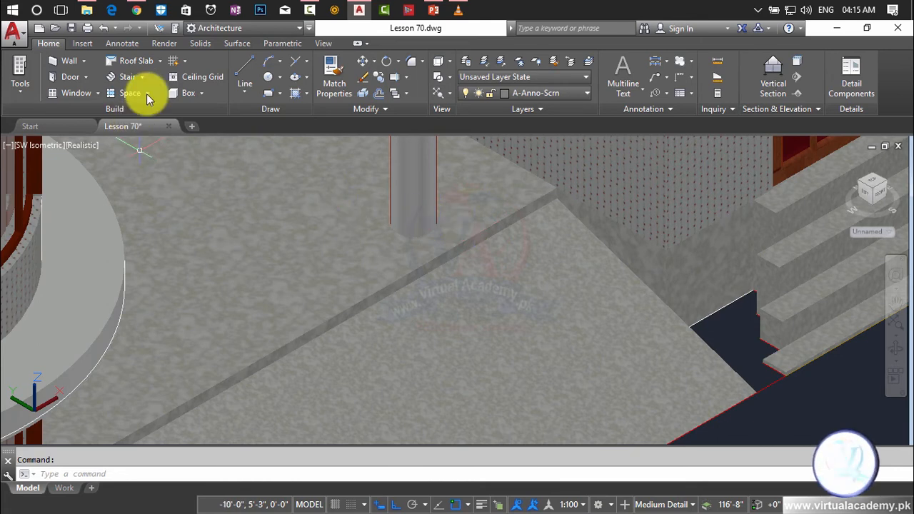
{"action": "left_click", "coordinate": [242, 43]}
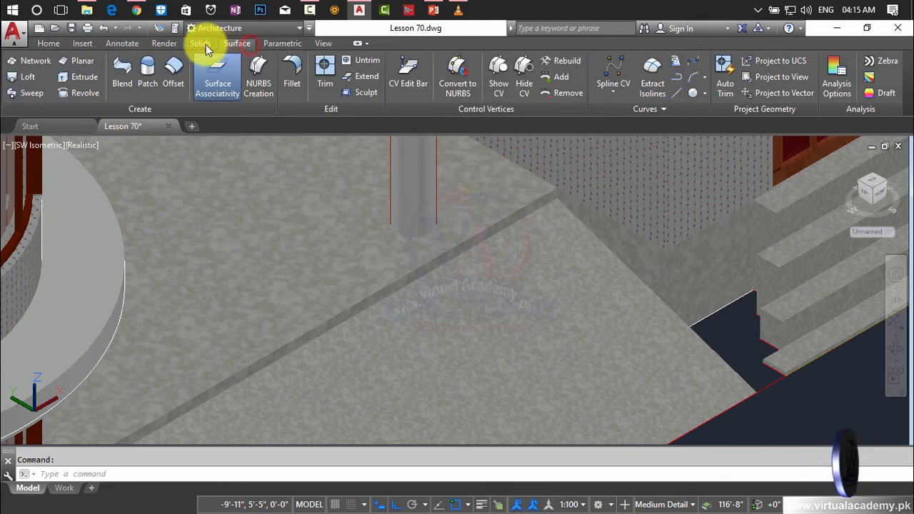
{"action": "left_click", "coordinate": [204, 43]}
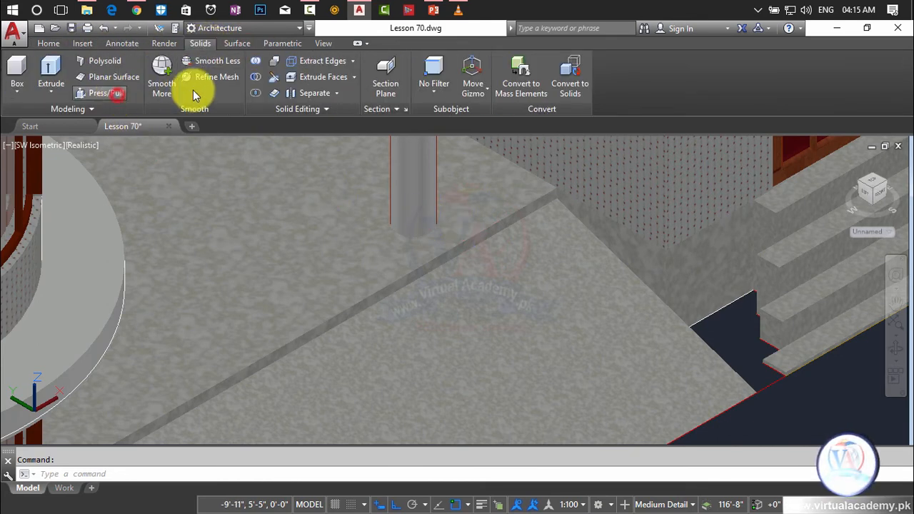
{"action": "scroll", "coordinate": [510, 252], "scroll_direction": "down", "scroll_amount": 1}
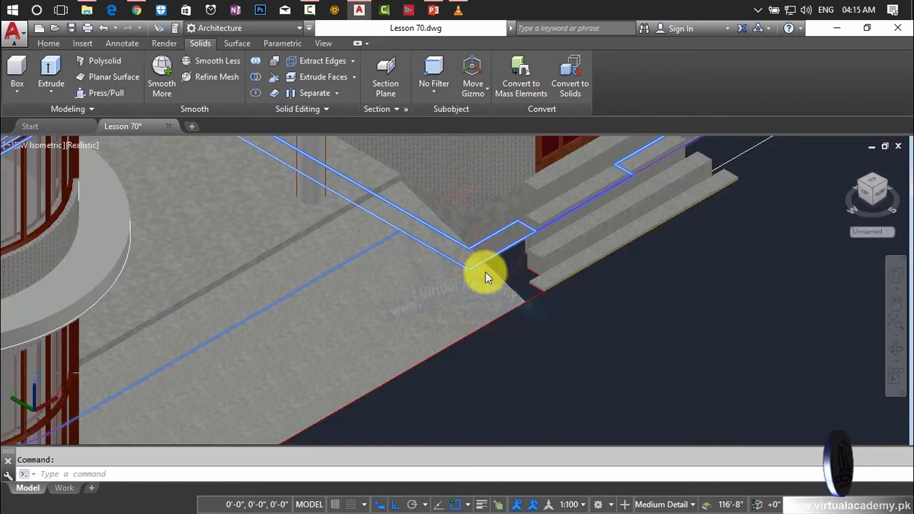
{"action": "key", "text": "ctrl+shift+e"}
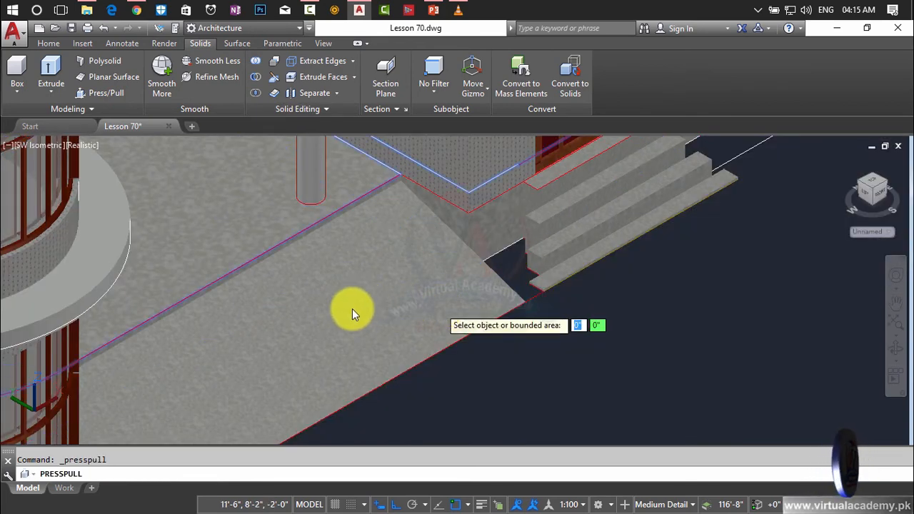
{"action": "key", "text": "Escape"}
{"action": "scroll", "coordinate": [513, 231], "scroll_direction": "up", "scroll_amount": 2}
{"action": "scroll", "coordinate": [513, 231], "scroll_direction": "up", "scroll_amount": 2}
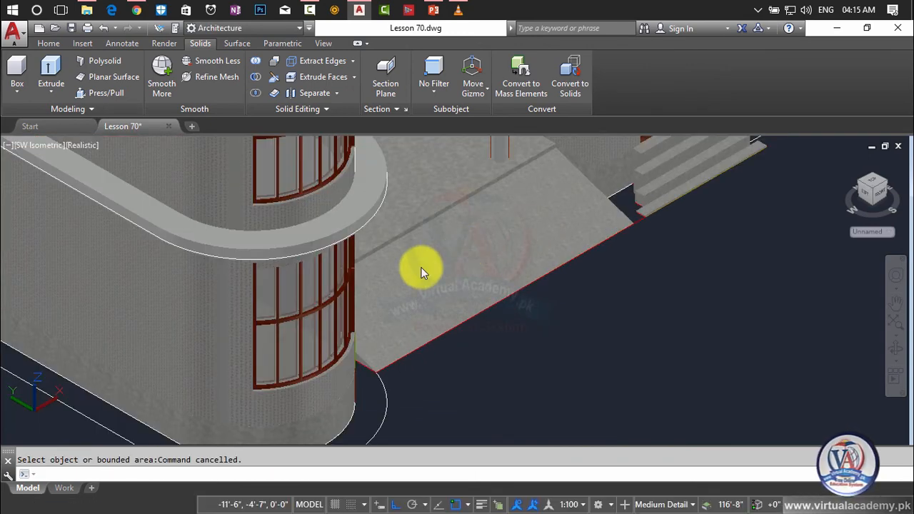
{"action": "scroll", "coordinate": [423, 257], "scroll_direction": "up", "scroll_amount": 3}
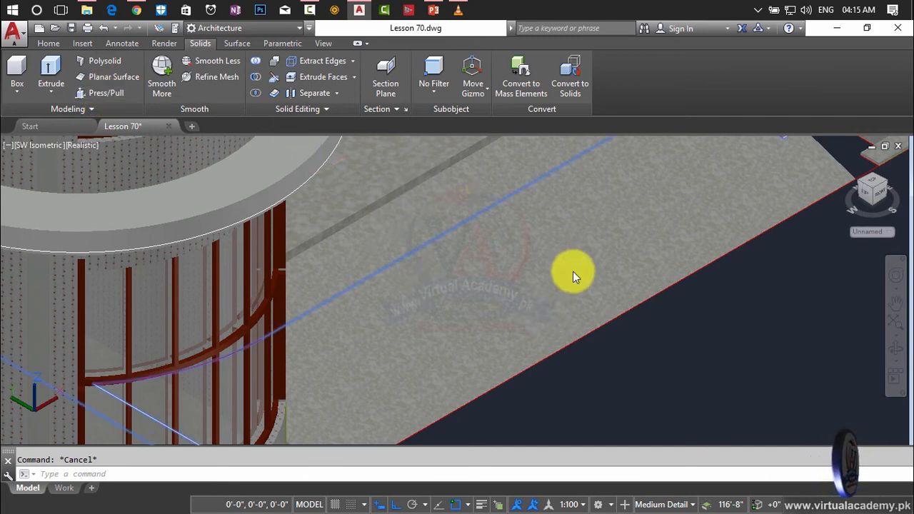
{"action": "key", "text": "Escape"}
{"action": "key", "text": "Escape"}
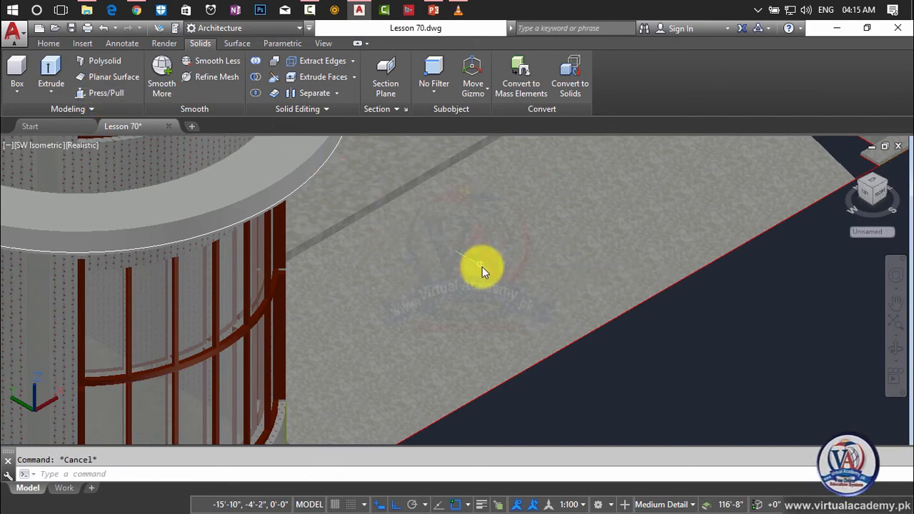
Try to press/pull the ramp's sloped face, picking its upper corner beside the wall as the extrusion height
{"action": "middle_click_drag", "start_coordinate": [482, 266], "coordinate": [493, 283], "text": "shift"}
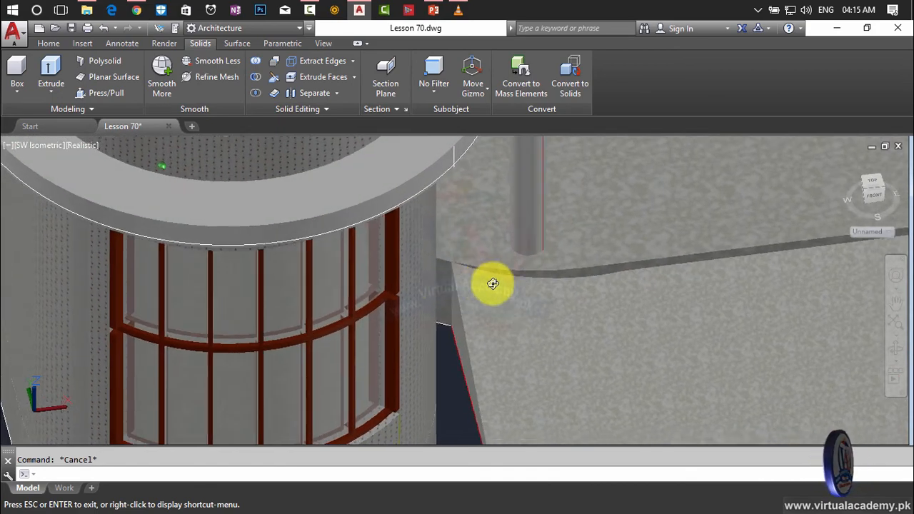
{"action": "scroll", "coordinate": [549, 305], "scroll_direction": "down", "scroll_amount": 5}
{"action": "middle_click_drag", "start_coordinate": [549, 306], "coordinate": [419, 299]}
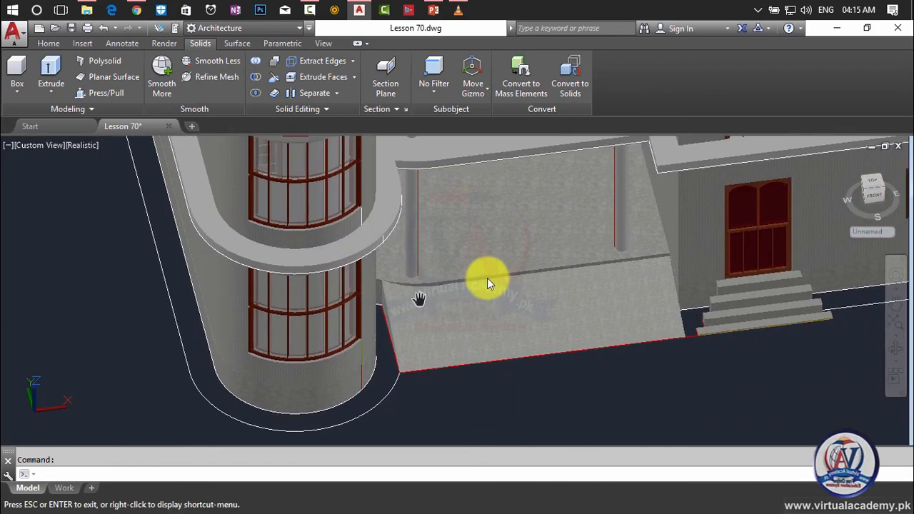
{"action": "key", "text": "Escape"}
{"action": "scroll", "coordinate": [487, 278], "scroll_direction": "up", "scroll_amount": 3}
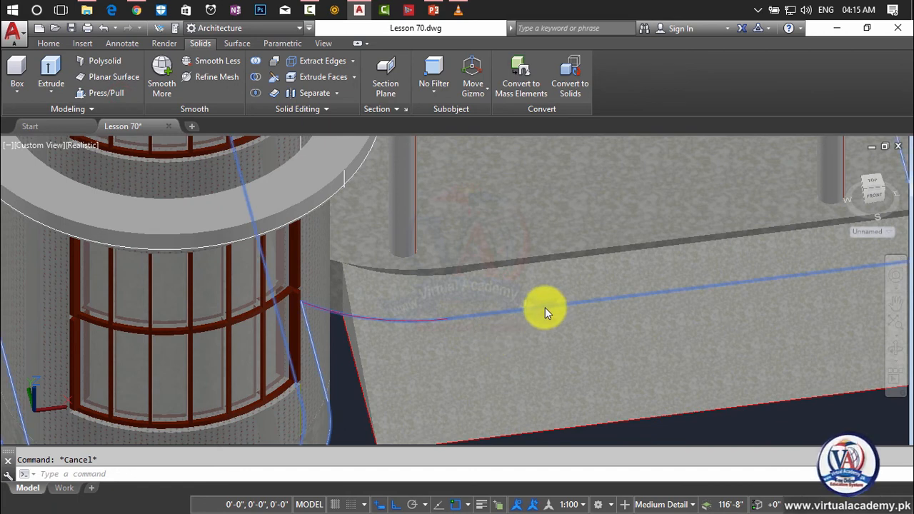
{"action": "left_click", "coordinate": [591, 294]}
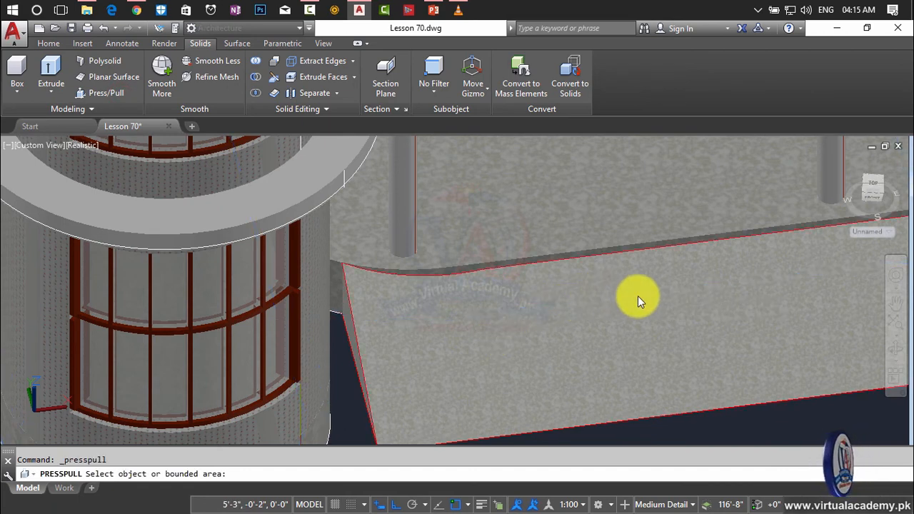
{"action": "scroll", "coordinate": [568, 334], "scroll_direction": "down", "scroll_amount": 2}
{"action": "left_click", "coordinate": [570, 320]}
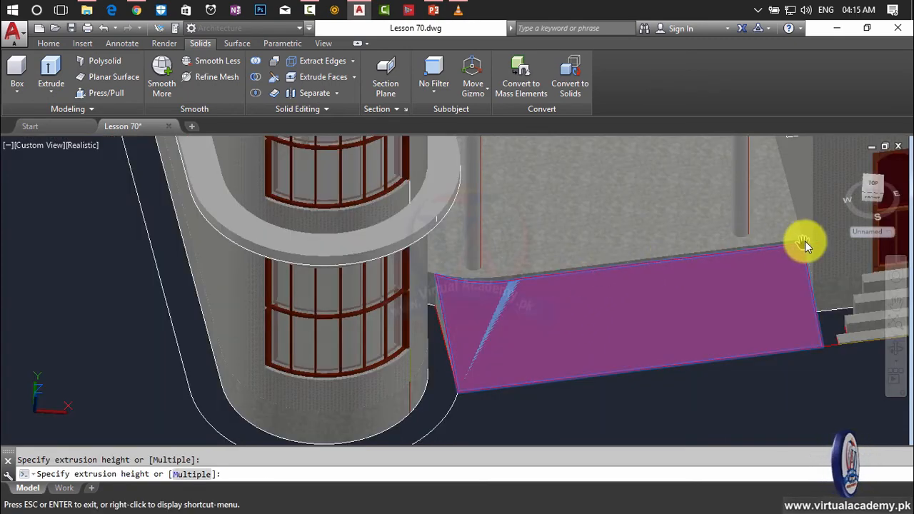
{"action": "scroll", "coordinate": [804, 241], "scroll_direction": "up", "scroll_amount": 6}
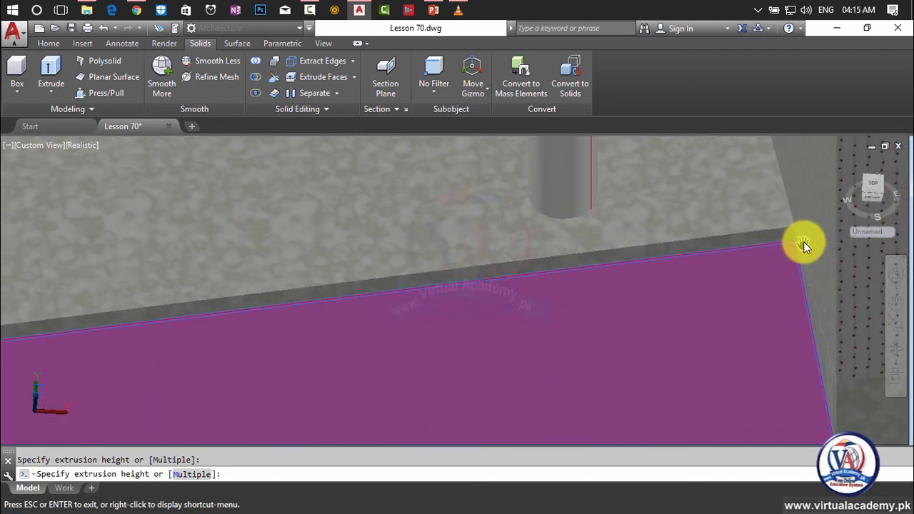
{"action": "scroll", "coordinate": [803, 241], "scroll_direction": "up", "scroll_amount": 5}
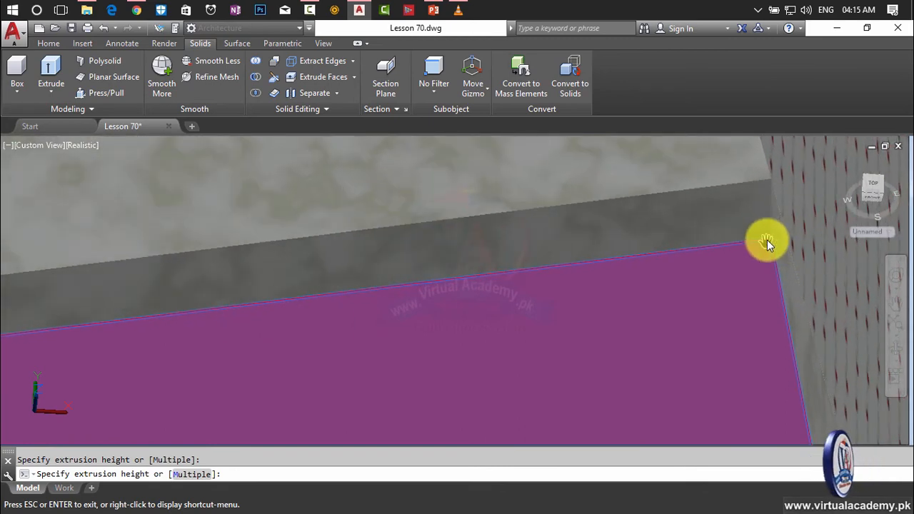
{"action": "middle_click_drag", "start_coordinate": [766, 240], "coordinate": [767, 240]}
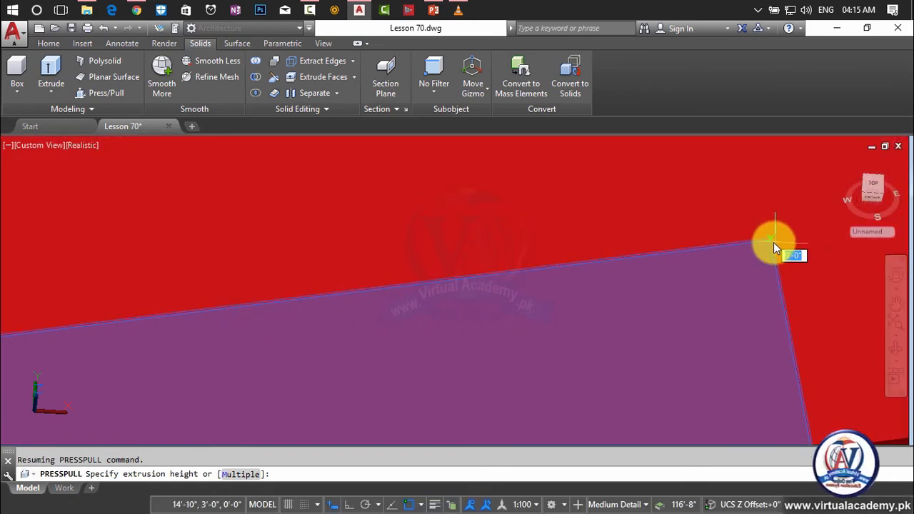
{"action": "left_click", "coordinate": [772, 241]}
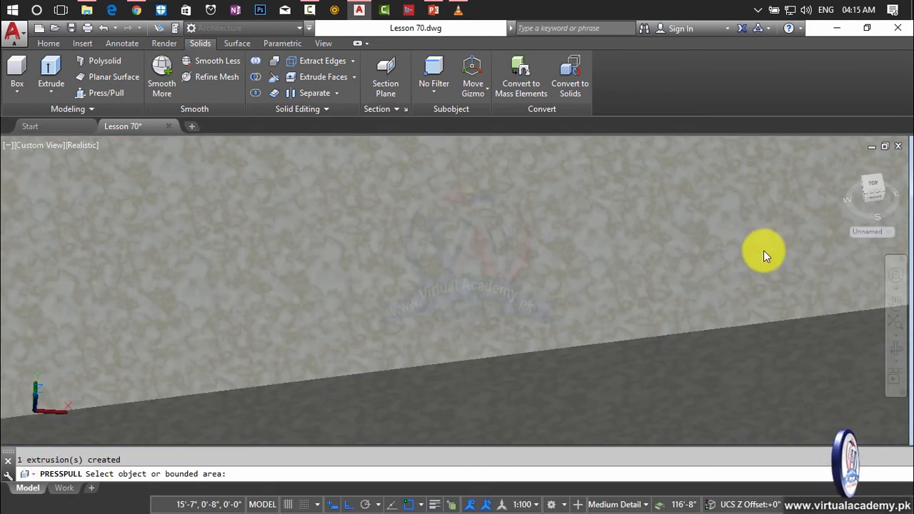
End the press/pull and undo the extrusion of the ramp's sloped face
{"action": "middle_click_drag", "start_coordinate": [763, 250], "coordinate": [556, 244]}
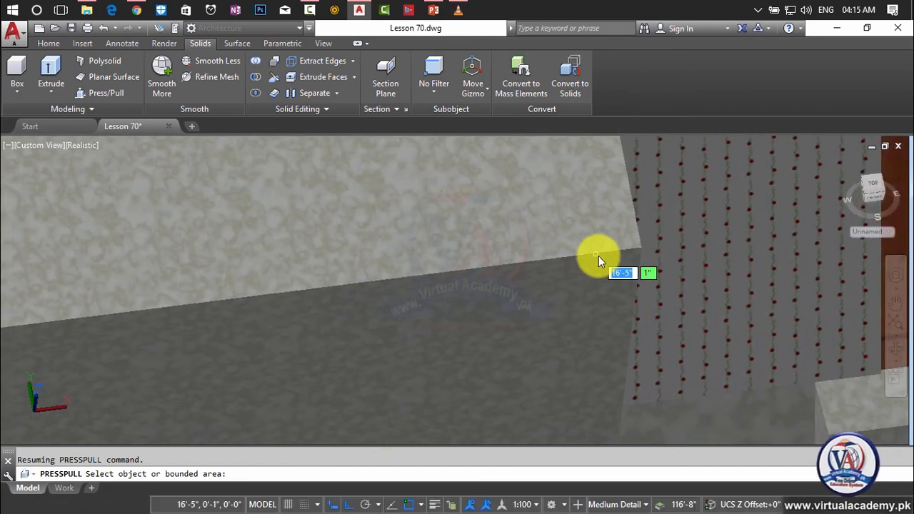
{"action": "scroll", "coordinate": [634, 254], "scroll_direction": "down", "scroll_amount": 2}
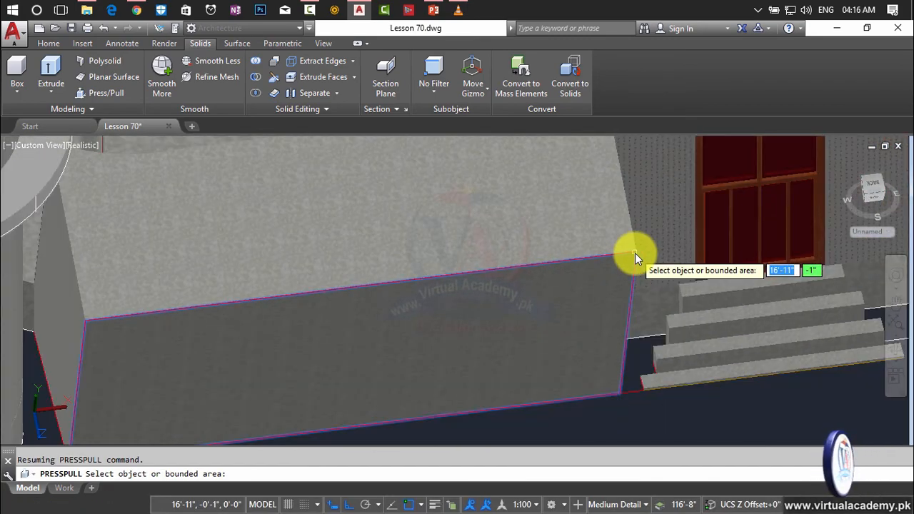
{"action": "scroll", "coordinate": [635, 253], "scroll_direction": "down", "scroll_amount": 3}
{"action": "key", "text": "Escape"}
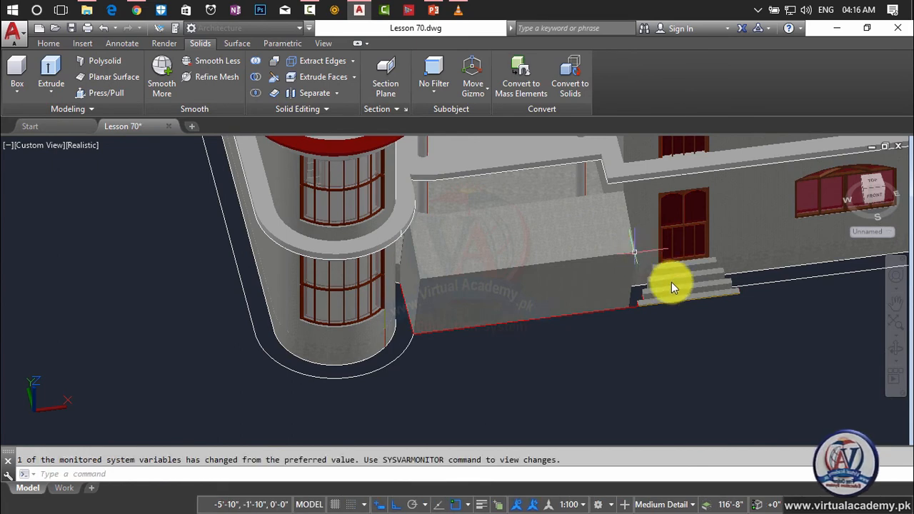
{"action": "key", "text": "Escape"}
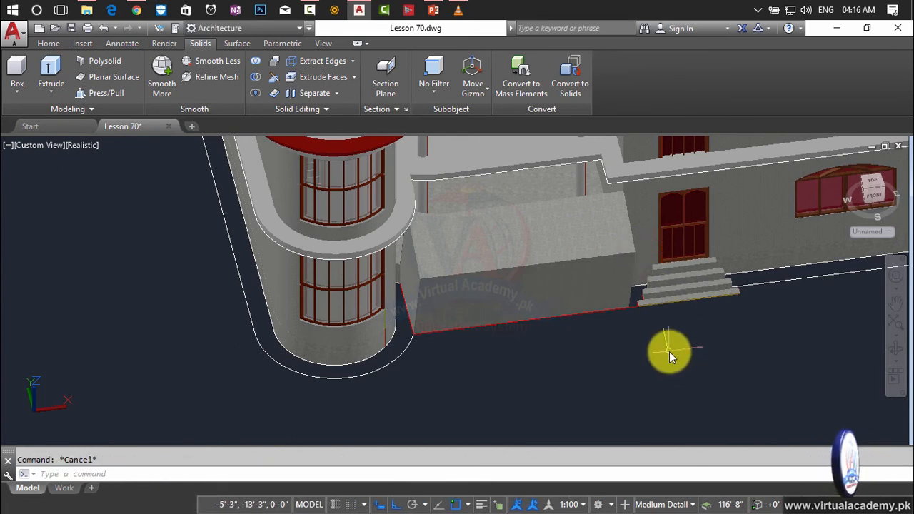
{"action": "scroll", "coordinate": [669, 351], "scroll_direction": "up", "scroll_amount": 5}
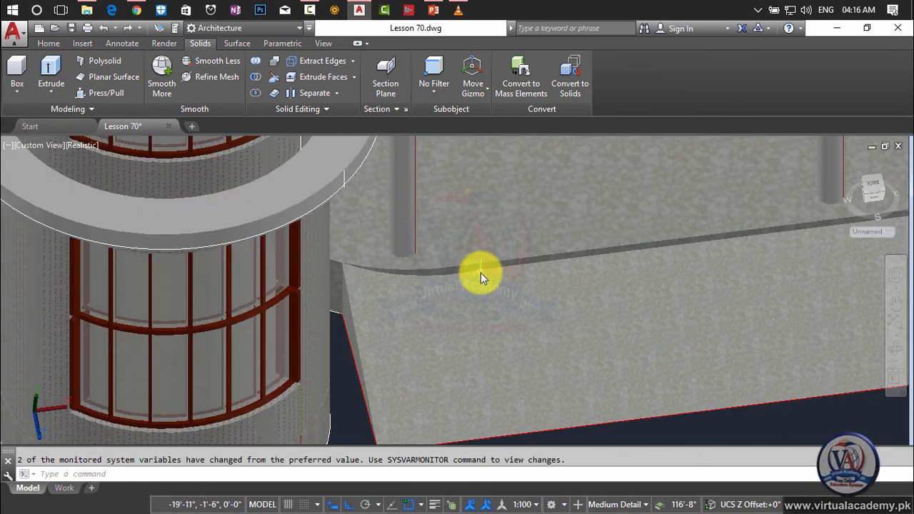
Try to press/pull the porch floor's top face down to the upper edge of the sloped ramp
{"action": "scroll", "coordinate": [483, 273], "scroll_direction": "down", "scroll_amount": 4}
{"action": "scroll", "coordinate": [497, 259], "scroll_direction": "up", "scroll_amount": 5}
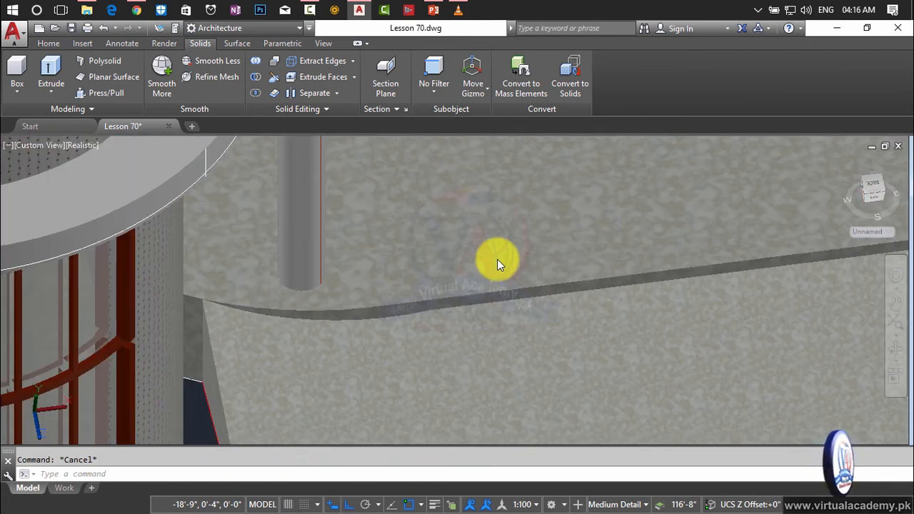
{"action": "left_click", "coordinate": [108, 94]}
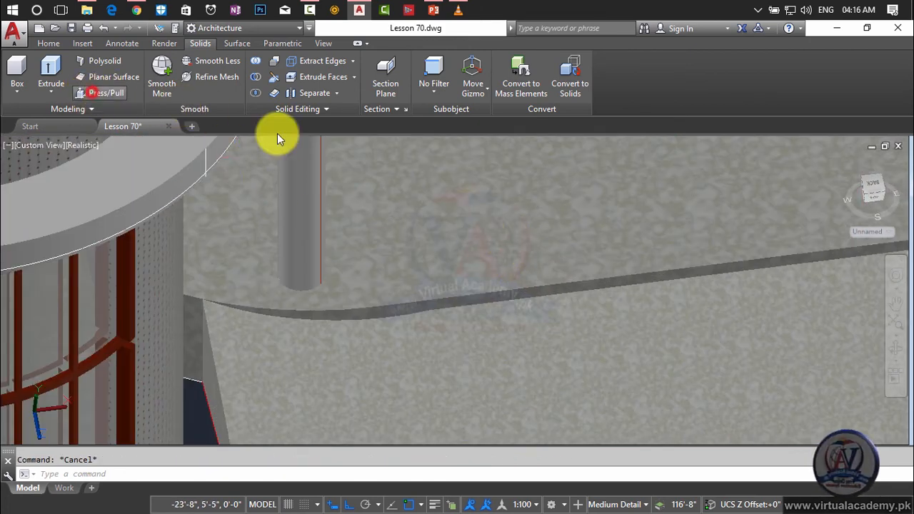
{"action": "left_click", "coordinate": [507, 237]}
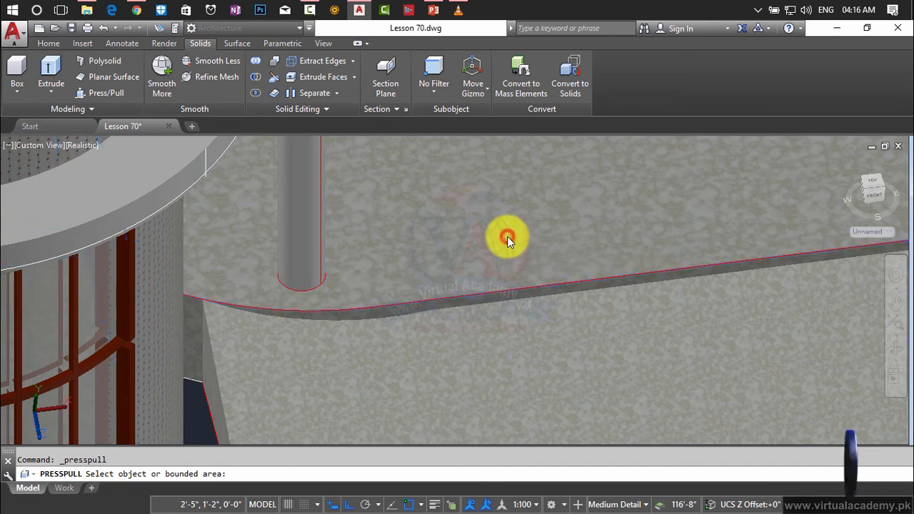
{"action": "left_click", "coordinate": [472, 294]}
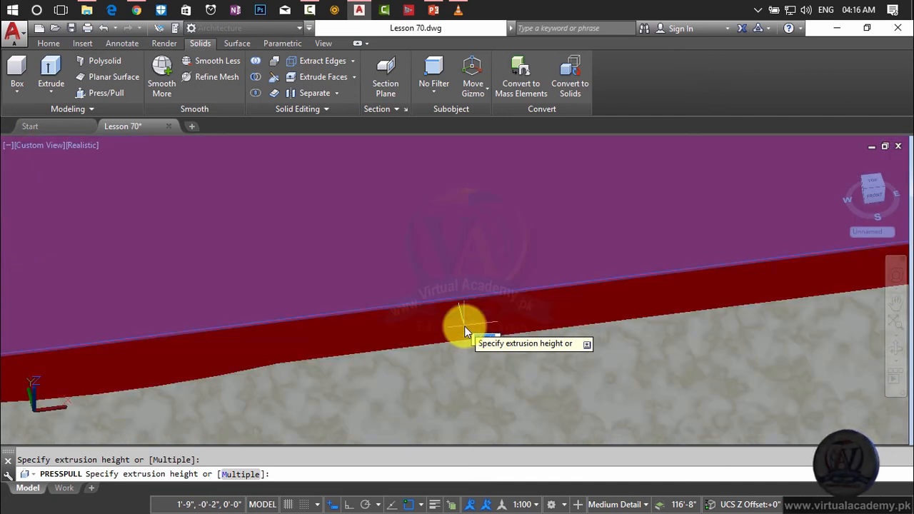
{"action": "left_click", "coordinate": [462, 338]}
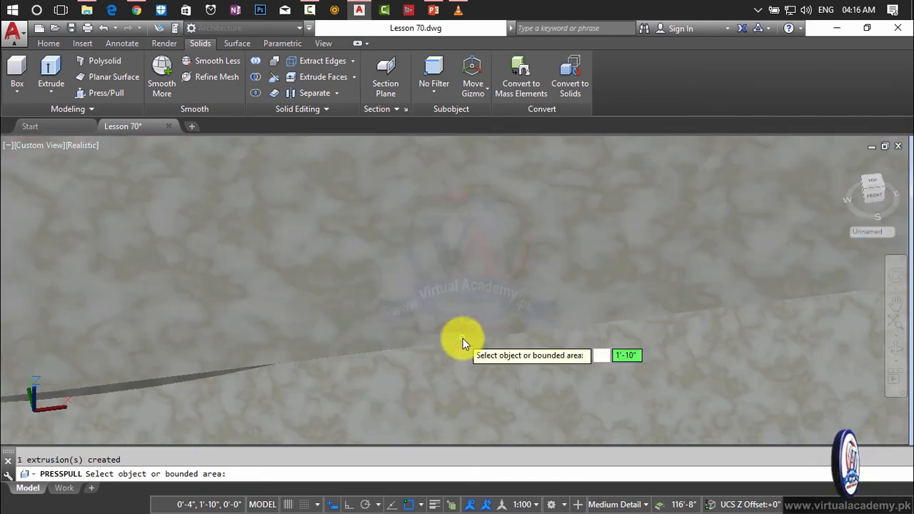
Try to press/pull the faces along the leftover curved strip between porch floor and ramp, near the round column
{"action": "scroll", "coordinate": [471, 326], "scroll_direction": "down", "scroll_amount": 3}
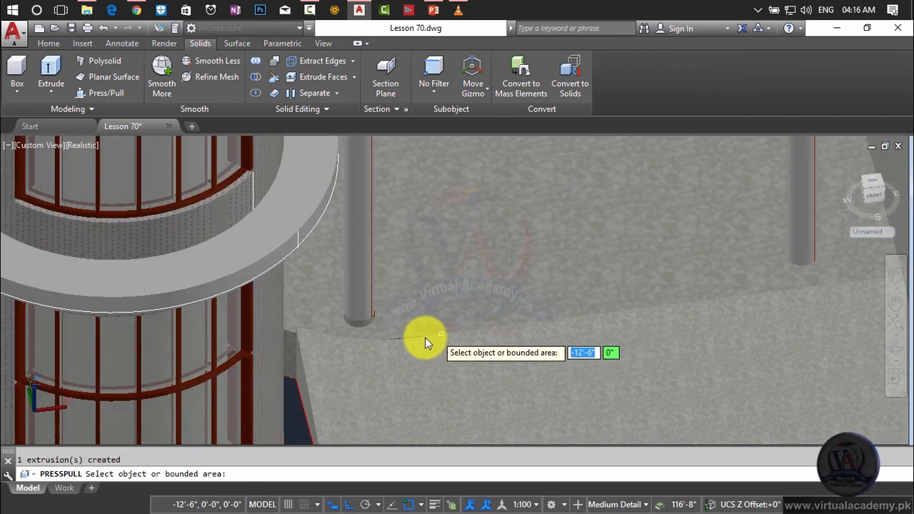
{"action": "scroll", "coordinate": [419, 340], "scroll_direction": "up", "scroll_amount": 6}
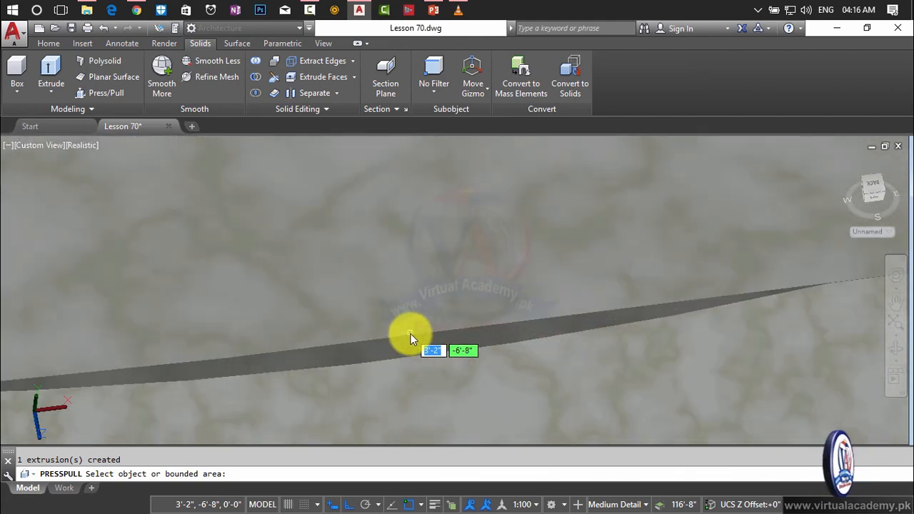
{"action": "left_click", "coordinate": [410, 334]}
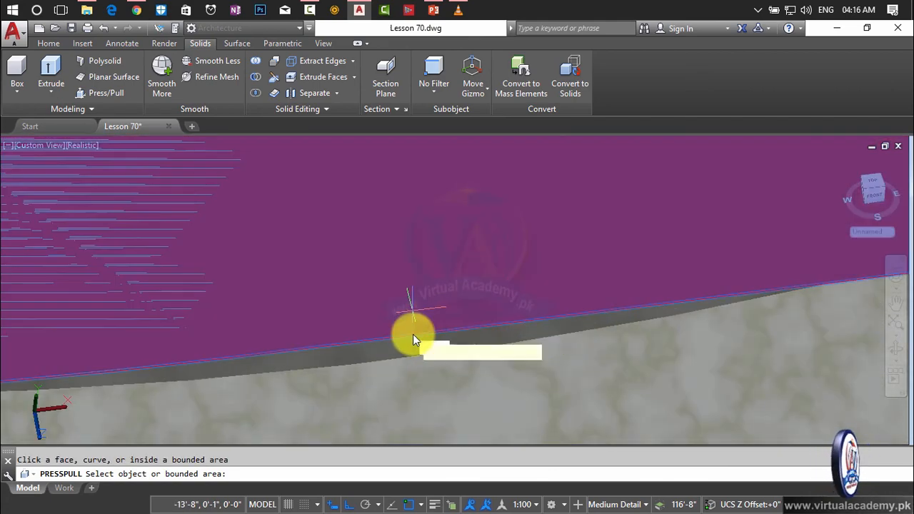
{"action": "left_click", "coordinate": [412, 334]}
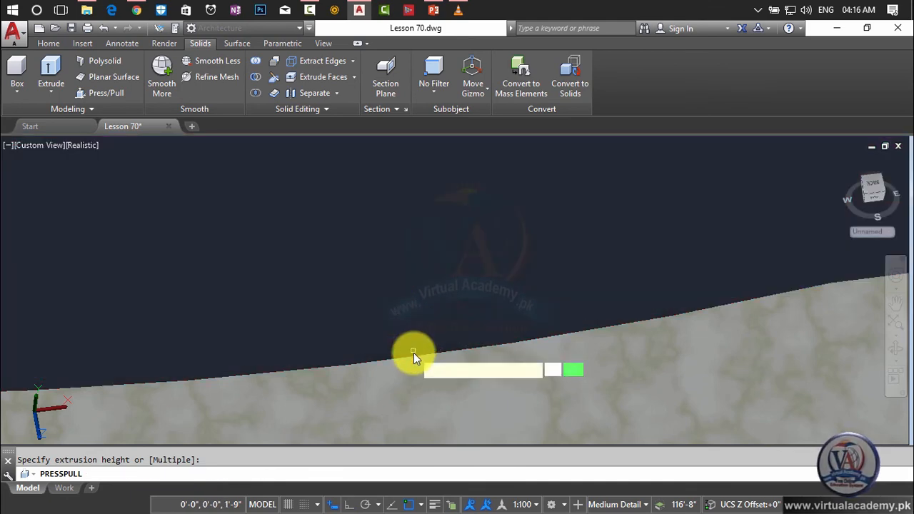
{"action": "left_click", "coordinate": [414, 355]}
{"action": "left_click", "coordinate": [415, 357]}
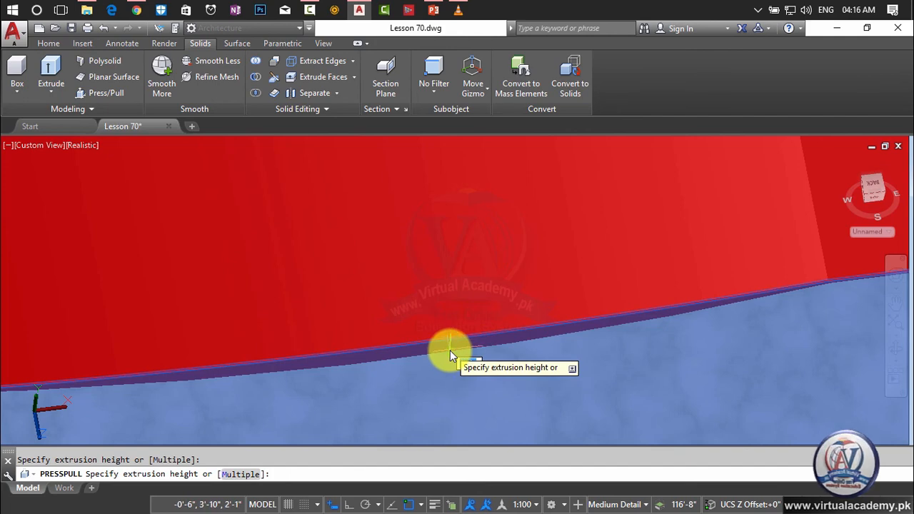
{"action": "left_click", "coordinate": [450, 349]}
End the press/pull and undo the whole group of extrusions on the porch floor and ramp
{"action": "key", "text": "Escape"}
{"action": "scroll", "coordinate": [473, 316], "scroll_direction": "down", "scroll_amount": 5}
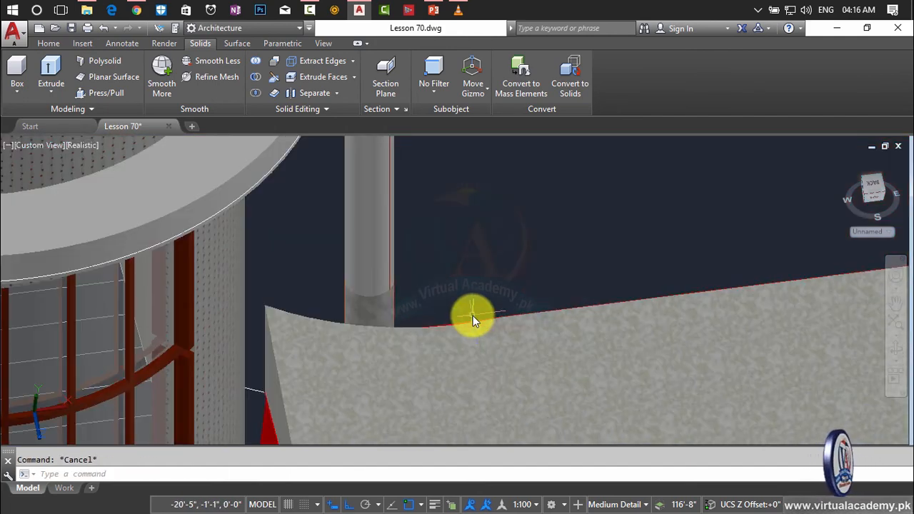
{"action": "key", "text": "ctrl+z"}
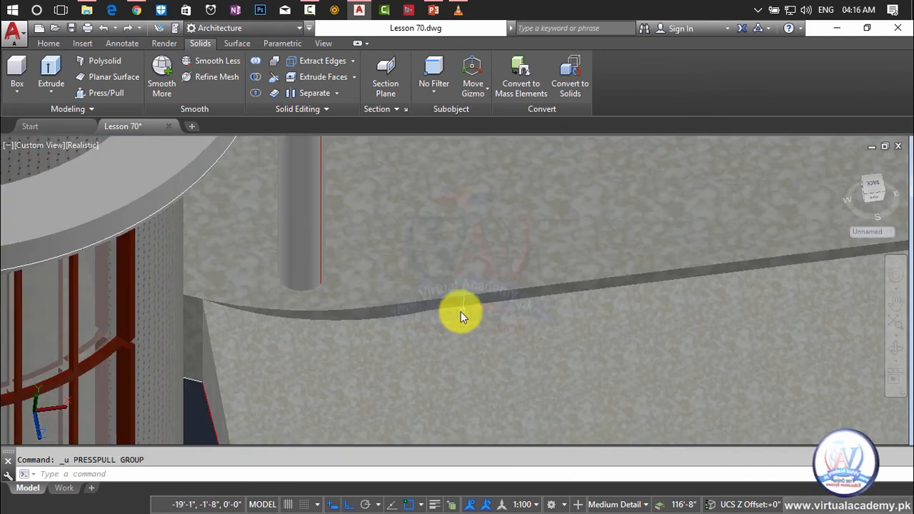
Press/pull the porch floor's top face down to the corner point on the ramp's upper edge, closing the gap
{"action": "scroll", "coordinate": [443, 304], "scroll_direction": "up", "scroll_amount": 4}
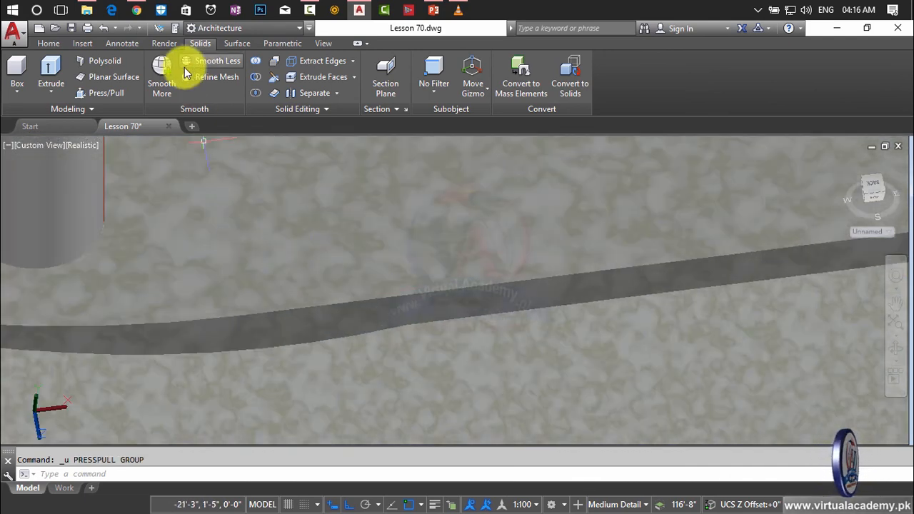
{"action": "key", "text": "Escape"}
{"action": "left_click", "coordinate": [111, 95]}
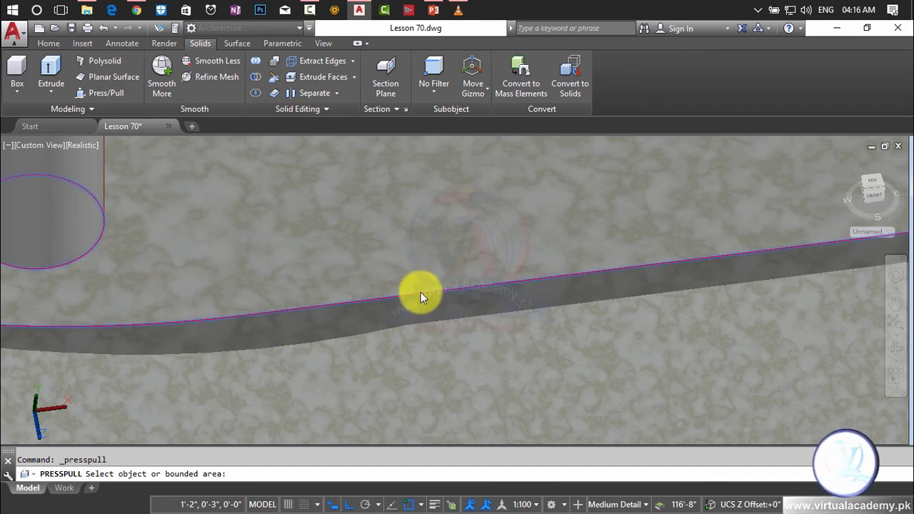
{"action": "left_click", "coordinate": [420, 292]}
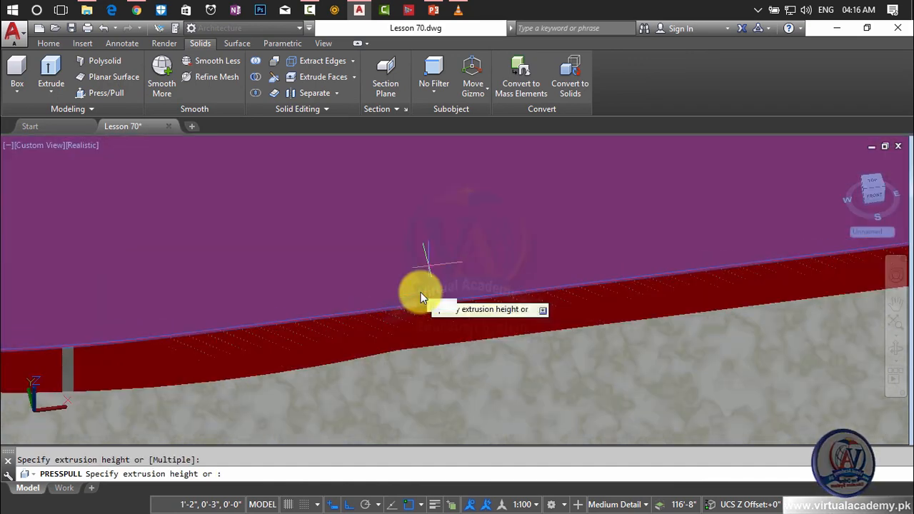
{"action": "left_click", "coordinate": [403, 352]}
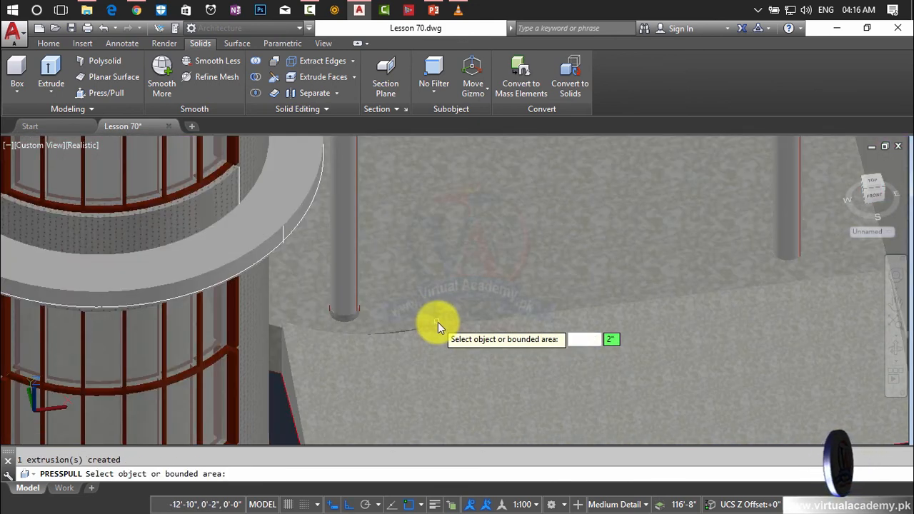
{"action": "scroll", "coordinate": [438, 322], "scroll_direction": "down", "scroll_amount": 5}
{"action": "key", "text": "Escape"}
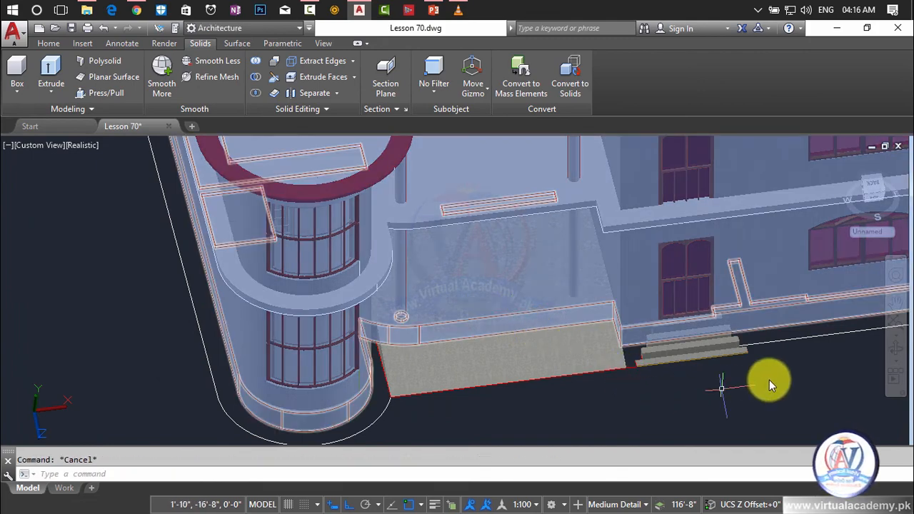
Examine the whole building with its ramp and entrance steps from a raised corner view
{"action": "middle_click_drag", "start_coordinate": [623, 412], "coordinate": [533, 387], "text": "shift"}
{"action": "scroll", "coordinate": [527, 375], "scroll_direction": "down", "scroll_amount": 5}
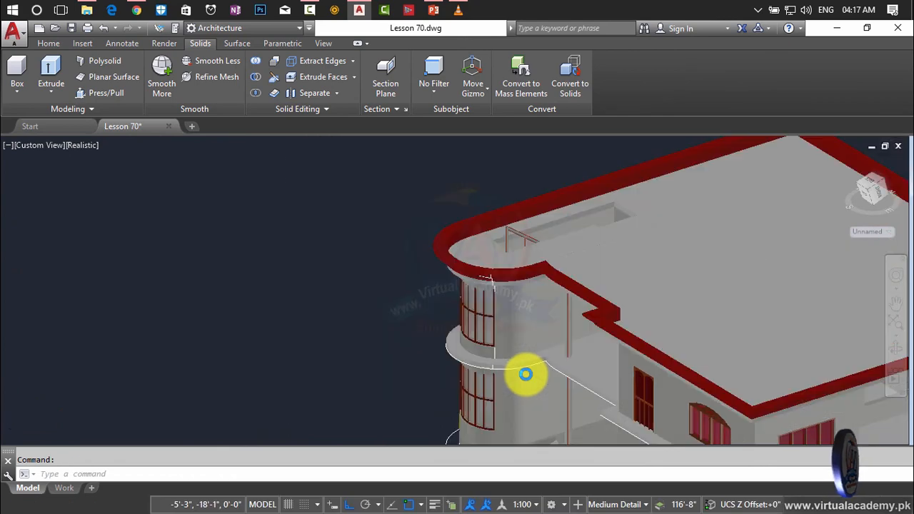
{"action": "middle_click_drag", "start_coordinate": [572, 350], "coordinate": [663, 300], "text": "shift"}
{"action": "scroll", "coordinate": [664, 296], "scroll_direction": "up", "scroll_amount": 2}
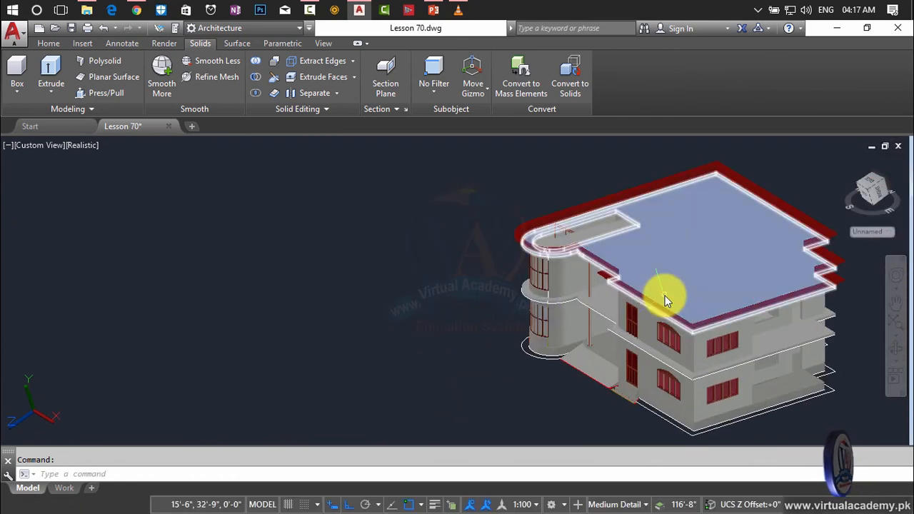